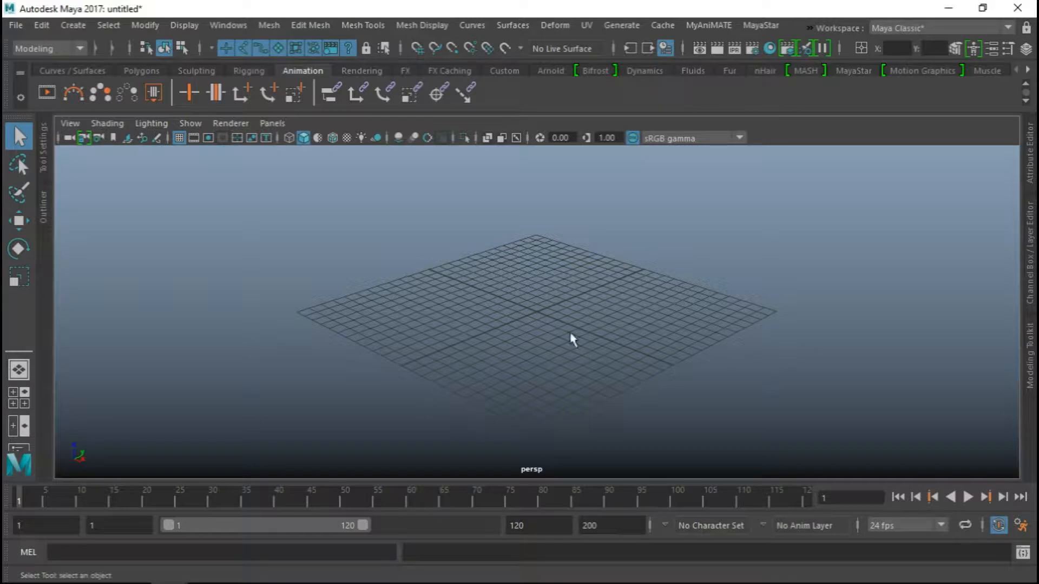
Activate the original female MayaStar avatar in the empty scene
{"action": "scroll", "coordinate": [542, 322], "scroll_direction": "down", "scroll_amount": 2}
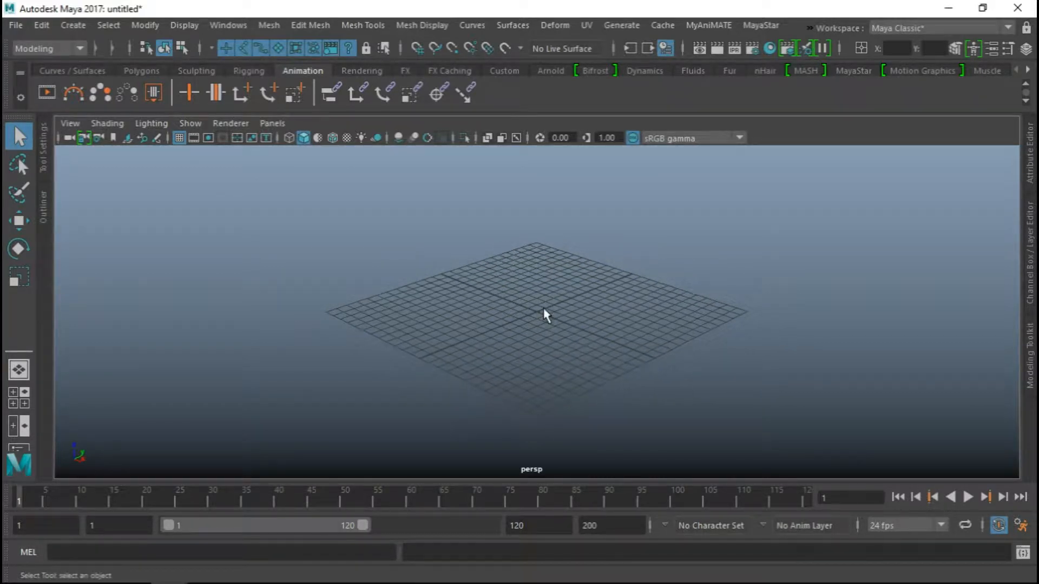
{"action": "scroll", "coordinate": [535, 305], "scroll_direction": "down", "scroll_amount": 1}
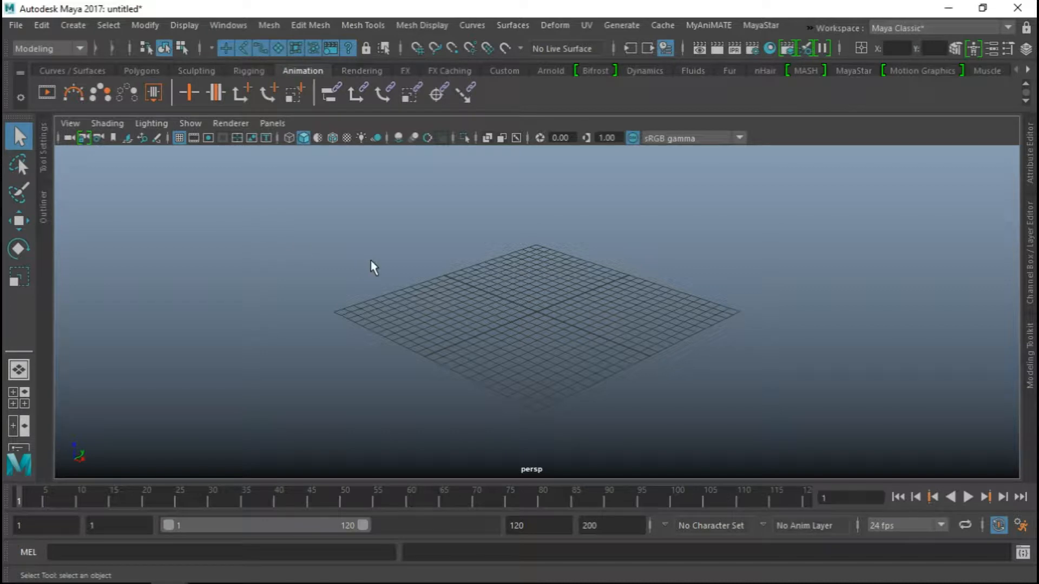
{"action": "mouse_move", "coordinate": [371, 260]}
{"action": "left_mouse_down", "text": "alt"}
{"action": "mouse_move", "coordinate": [354, 268]}
{"action": "mouse_move", "coordinate": [365, 269]}
{"action": "left_mouse_up", "text": "alt"}
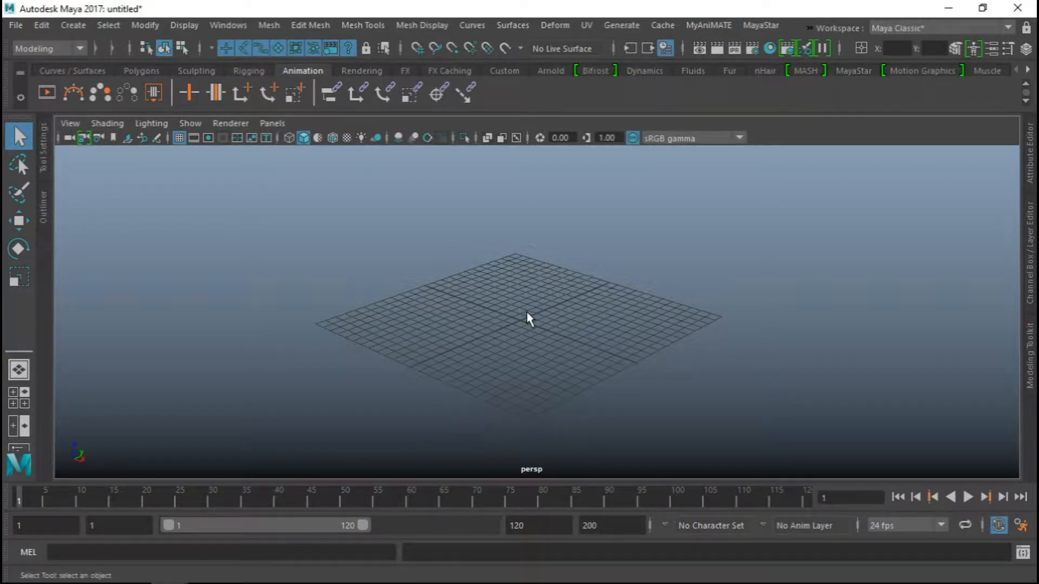
{"action": "left_click", "coordinate": [759, 26]}
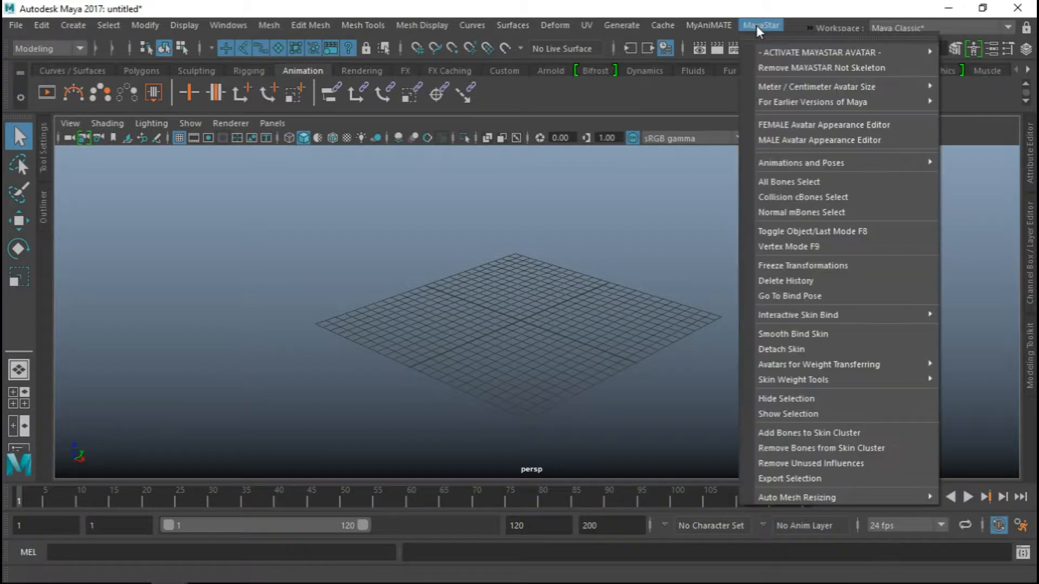
{"action": "mouse_move", "coordinate": [764, 48]}
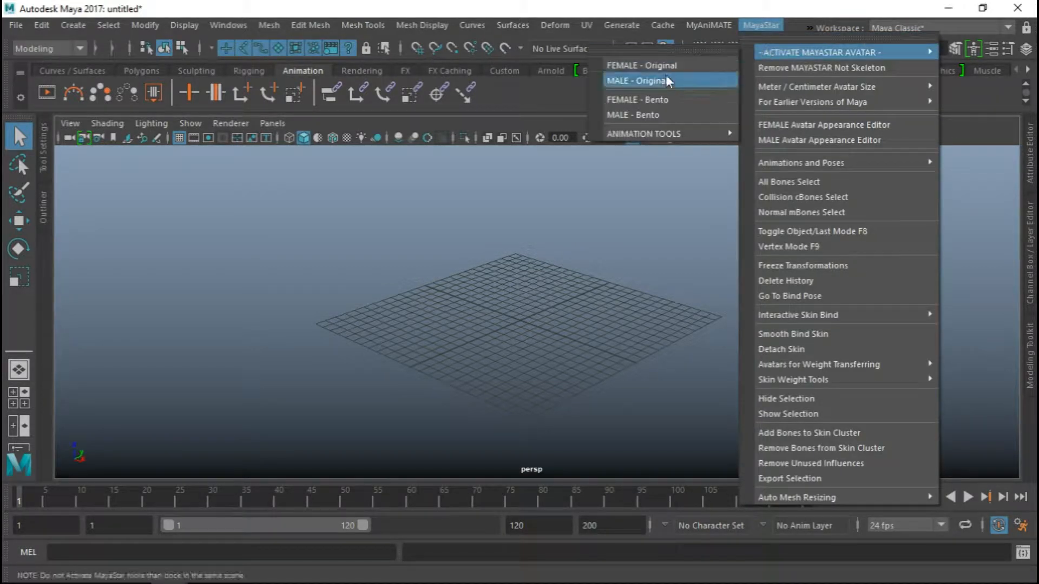
{"action": "left_click", "coordinate": [640, 65]}
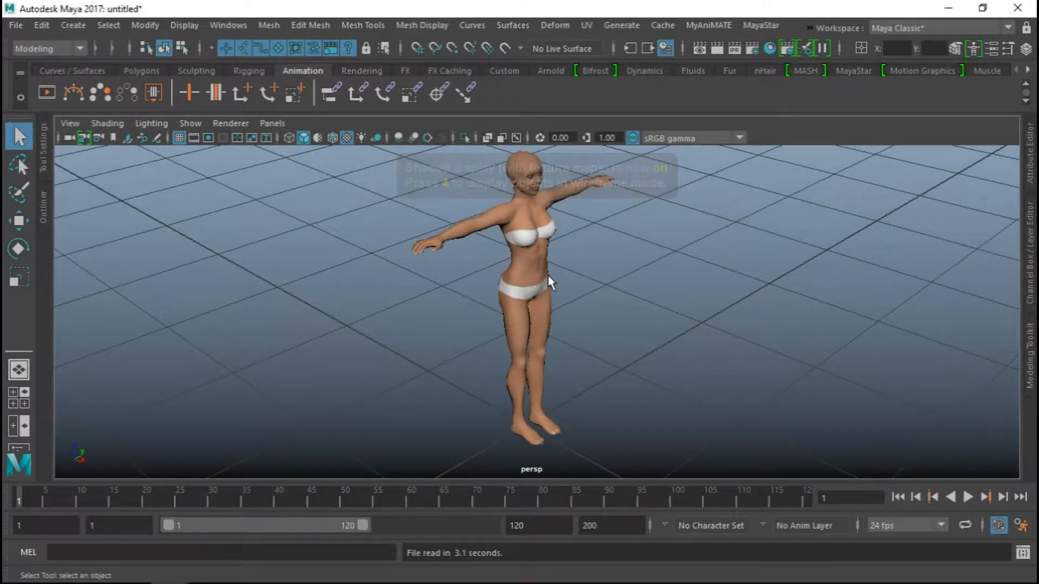
Switch the female avatar's size to Meter Scale and view the enlarged figure
{"action": "left_click_drag", "start_coordinate": [578, 281], "coordinate": [543, 241], "text": "alt"}
{"action": "scroll", "coordinate": [544, 241], "scroll_direction": "down", "scroll_amount": 10}
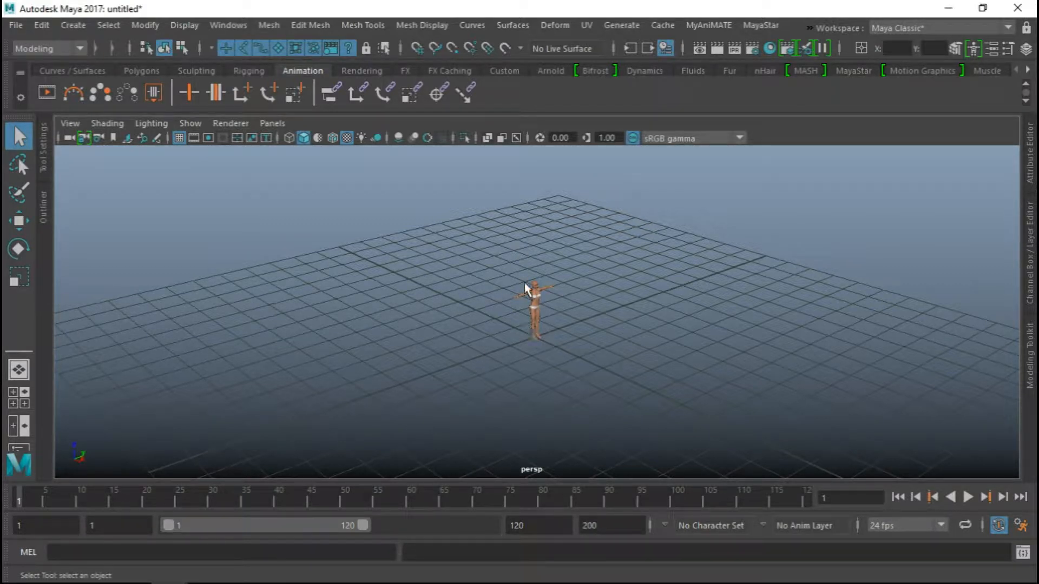
{"action": "left_click_drag", "start_coordinate": [539, 336], "coordinate": [507, 309], "text": "alt"}
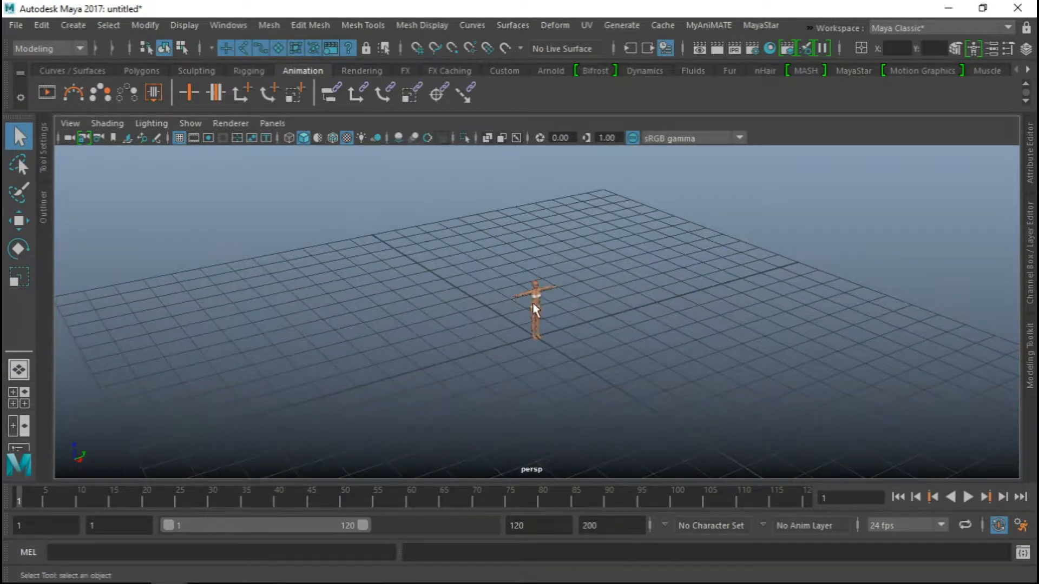
{"action": "left_click", "coordinate": [756, 26]}
{"action": "mouse_move", "coordinate": [770, 53]}
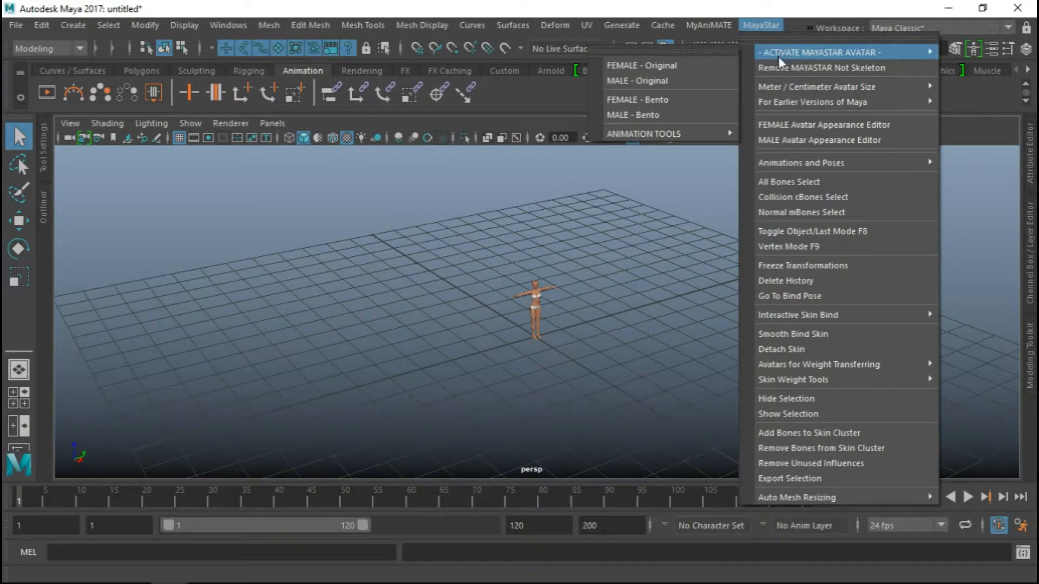
{"action": "mouse_move", "coordinate": [788, 86]}
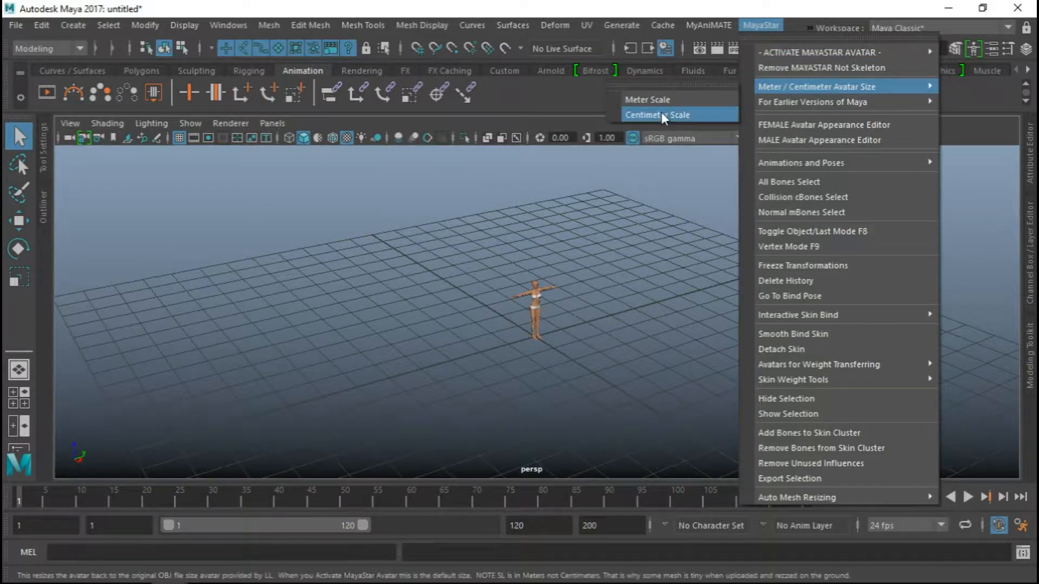
{"action": "left_click", "coordinate": [650, 101]}
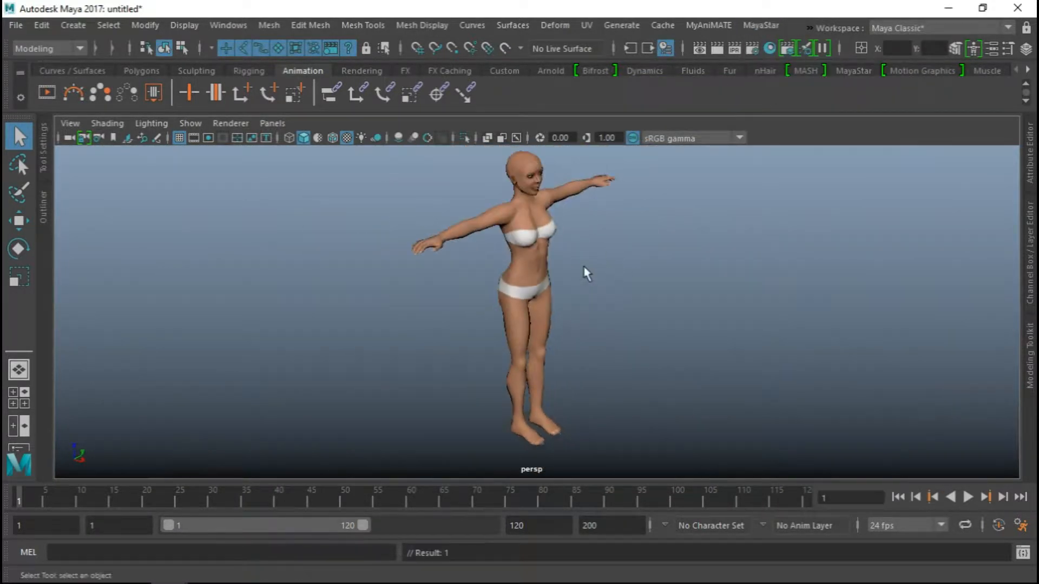
{"action": "left_click_drag", "start_coordinate": [577, 276], "coordinate": [594, 257], "text": "alt"}
{"action": "middle_click_drag", "start_coordinate": [594, 258], "coordinate": [596, 263], "text": "alt"}
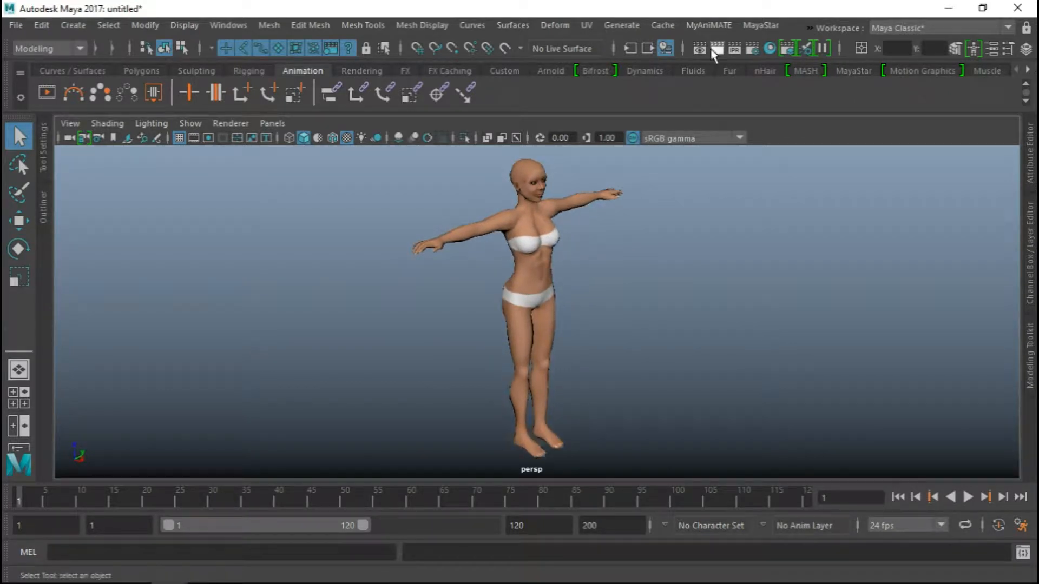
Return the female avatar to Centimeter Scale and view it against the grid
{"action": "left_click", "coordinate": [759, 24]}
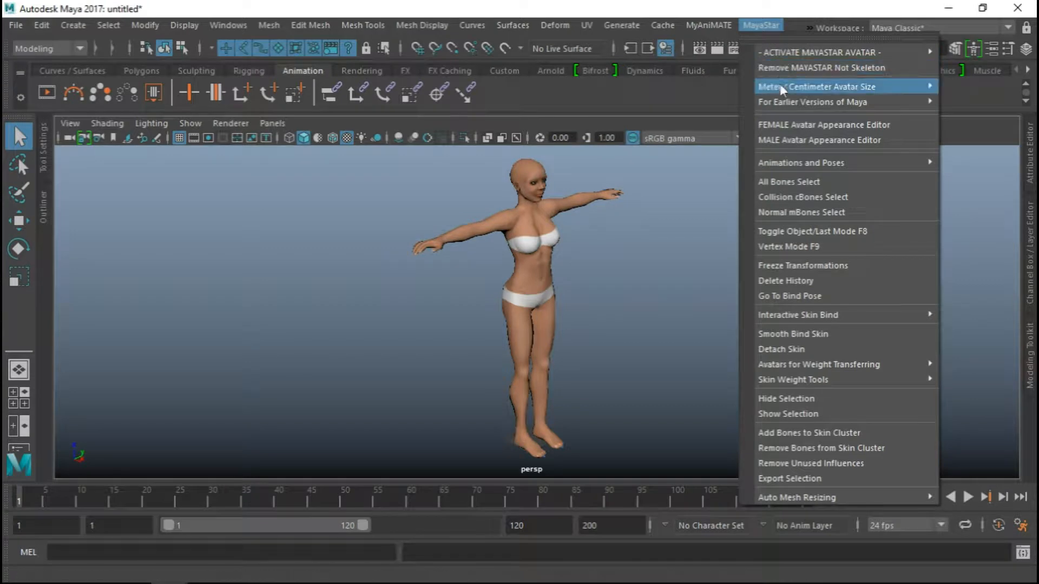
{"action": "mouse_move", "coordinate": [784, 90]}
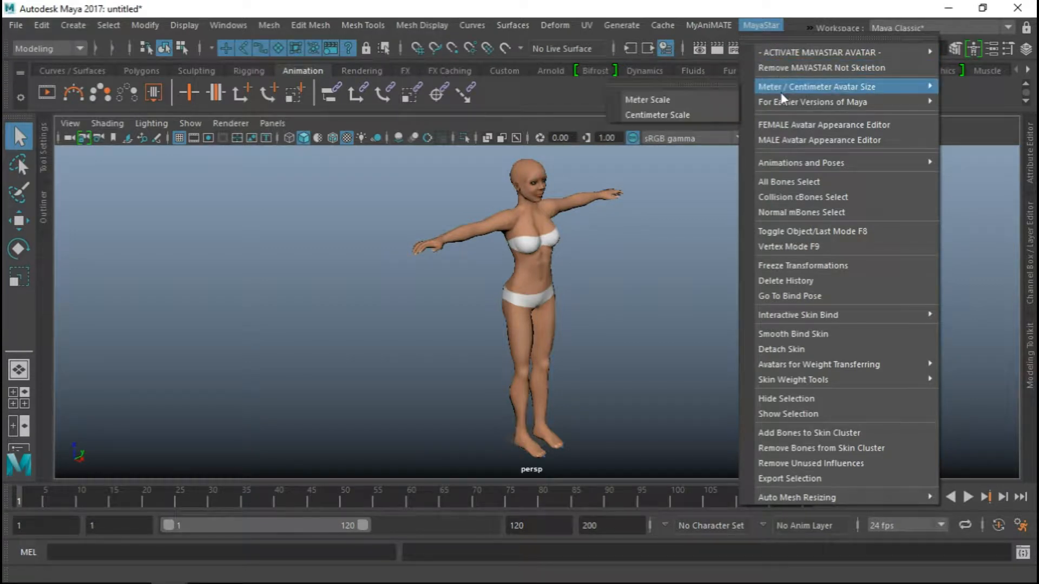
{"action": "left_click", "coordinate": [673, 115]}
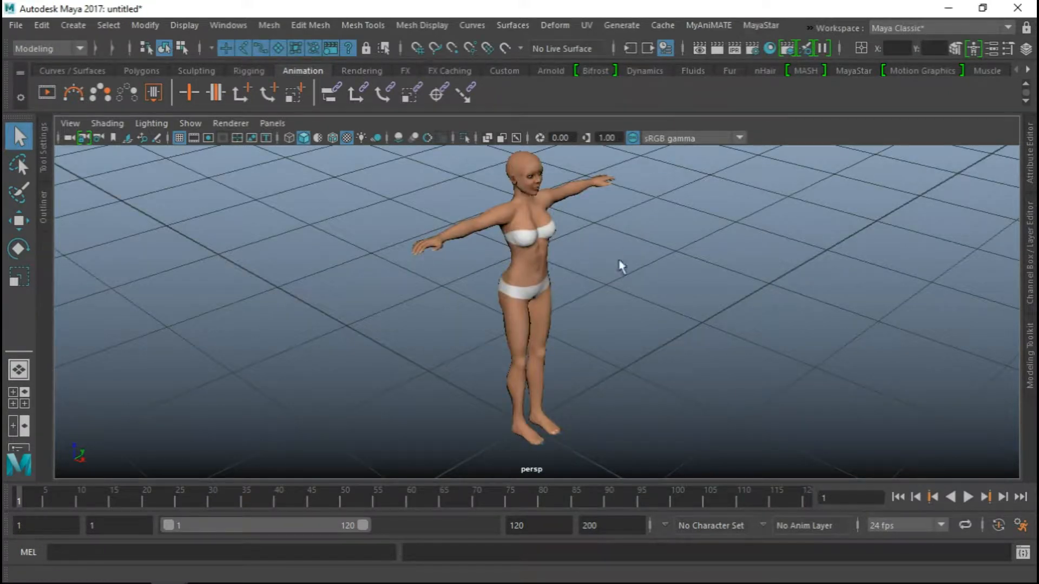
{"action": "left_click_drag", "start_coordinate": [613, 280], "coordinate": [429, 229], "text": "alt"}
{"action": "mouse_move", "coordinate": [591, 229]}
{"action": "left_mouse_down", "text": "alt"}
{"action": "mouse_move", "coordinate": [569, 217]}
{"action": "mouse_move", "coordinate": [577, 233]}
{"action": "left_mouse_up", "text": "alt"}
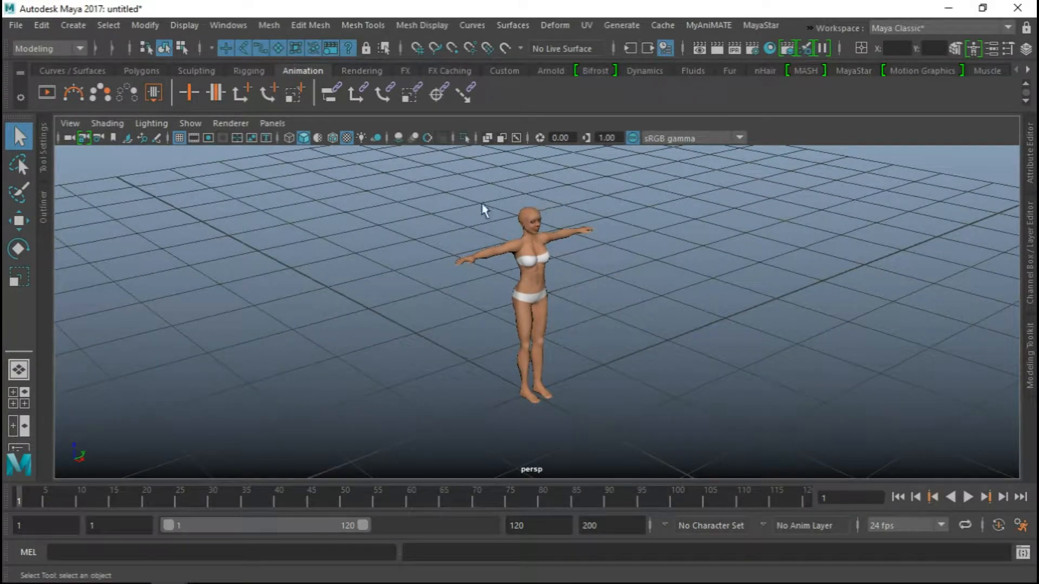
Open the Outliner and examine the scene hierarchy at the avatar's centimeter size
{"action": "left_click", "coordinate": [43, 206]}
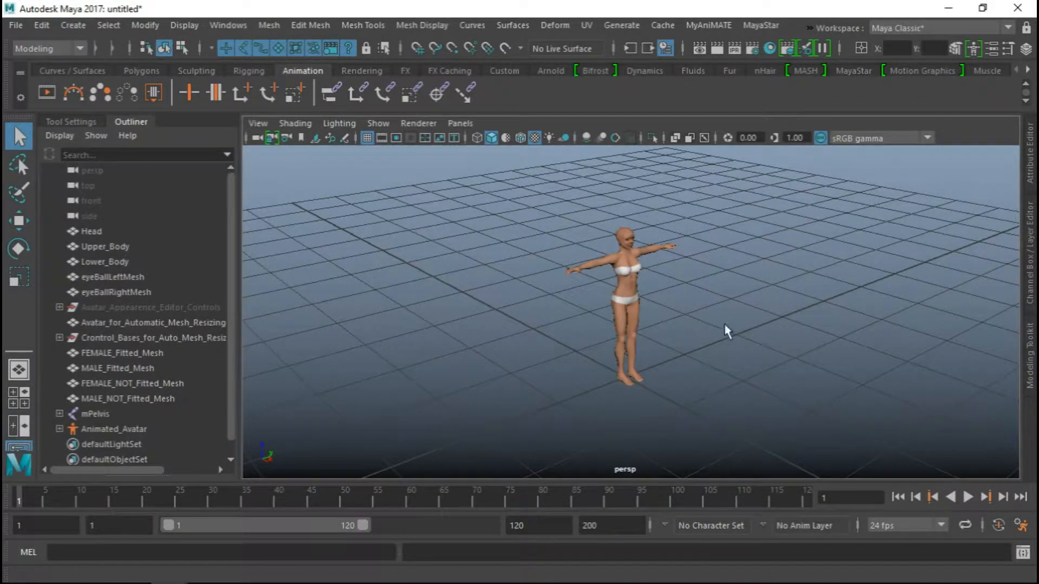
{"action": "right_click_drag", "start_coordinate": [725, 326], "coordinate": [587, 284], "text": "alt"}
{"action": "scroll", "coordinate": [177, 283], "scroll_direction": "down", "scroll_amount": 1}
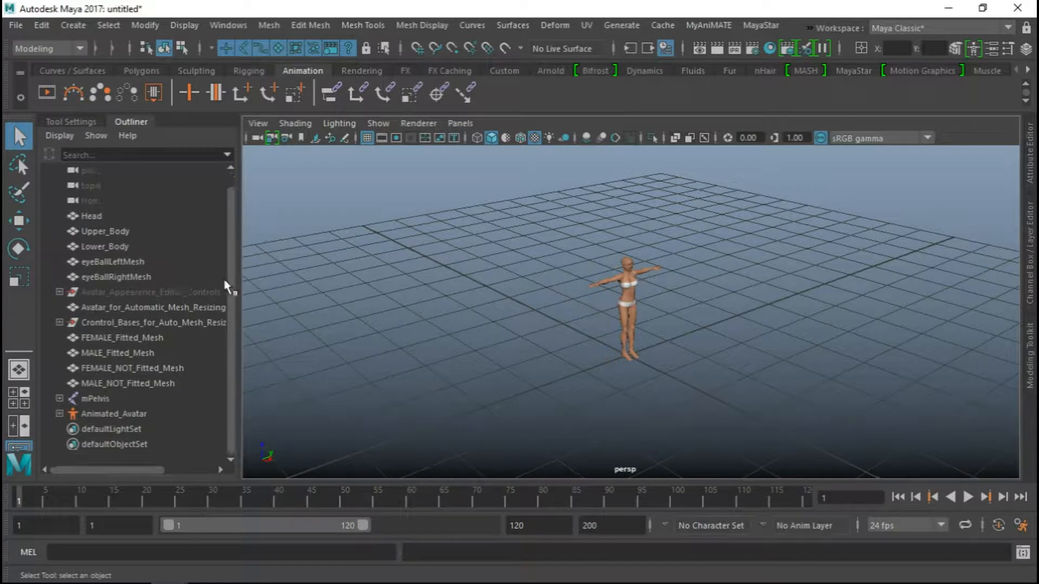
{"action": "left_click_drag", "start_coordinate": [260, 287], "coordinate": [607, 296], "text": "alt"}
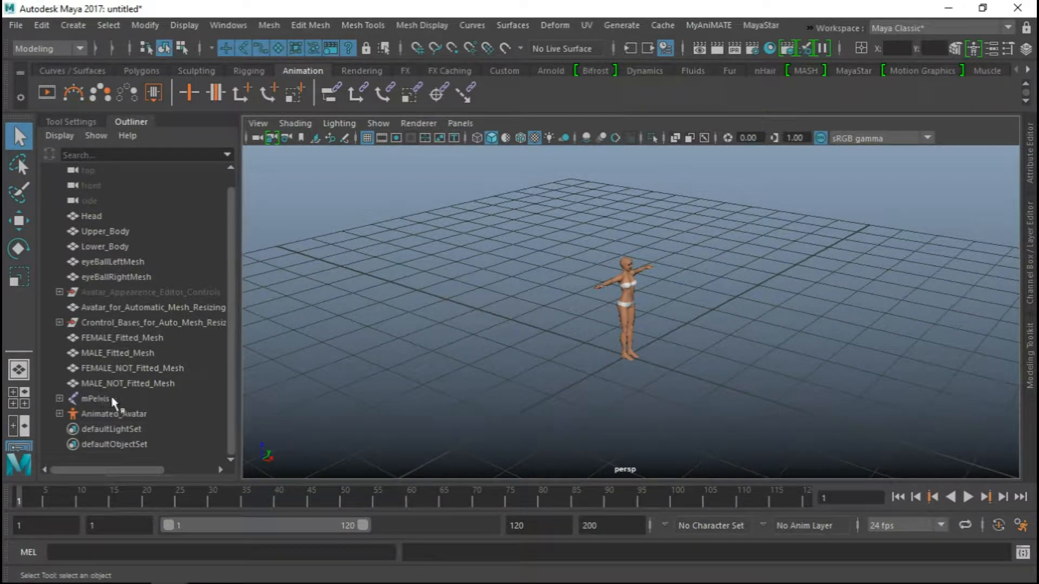
{"action": "left_click_drag", "start_coordinate": [698, 359], "coordinate": [645, 297], "text": "alt"}
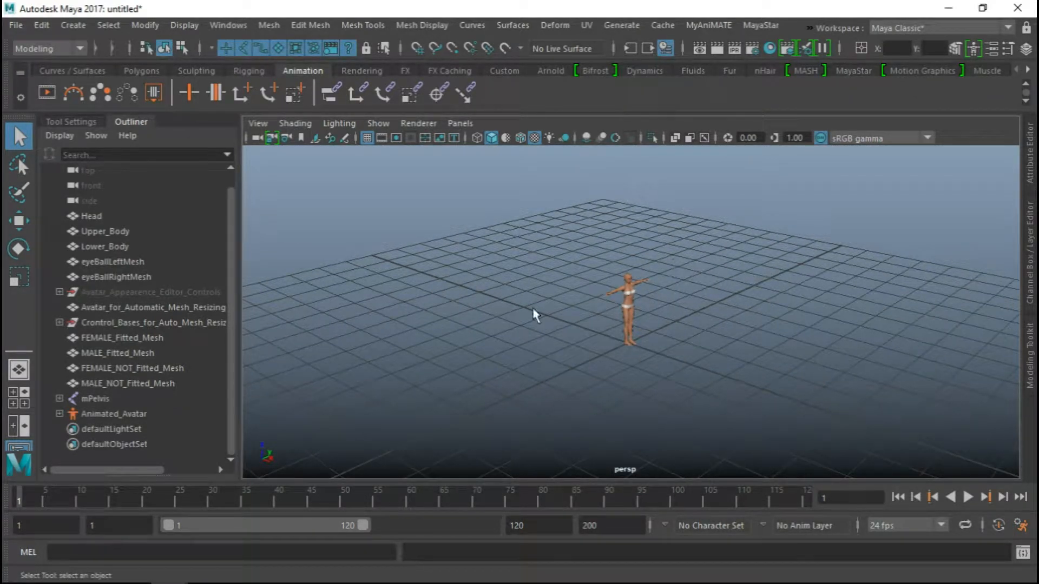
{"action": "left_click_drag", "start_coordinate": [617, 244], "coordinate": [611, 224], "text": "alt"}
Change the avatar's size to Meter Scale
{"action": "left_click", "coordinate": [760, 25]}
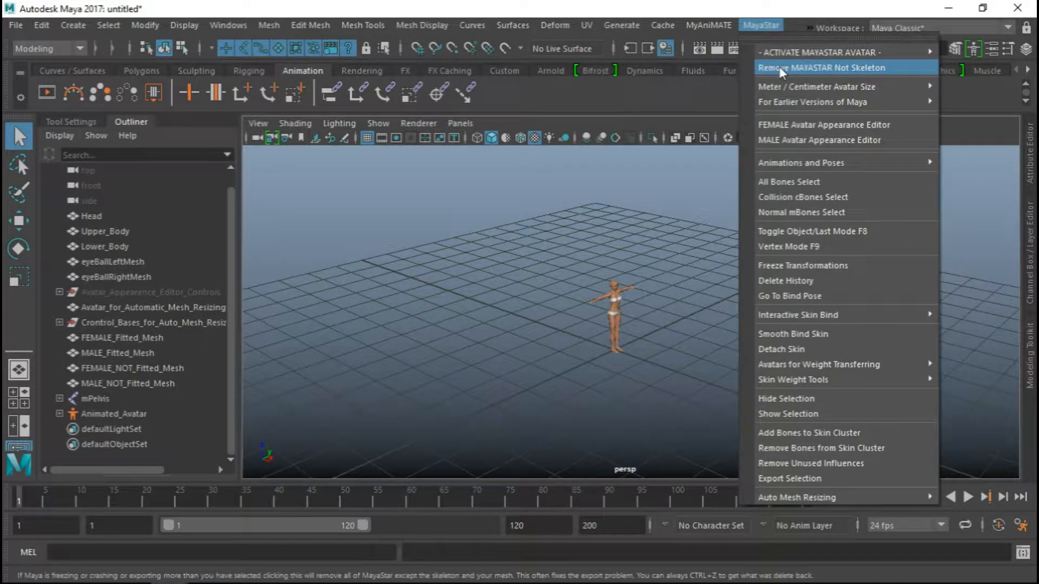
{"action": "mouse_move", "coordinate": [769, 86]}
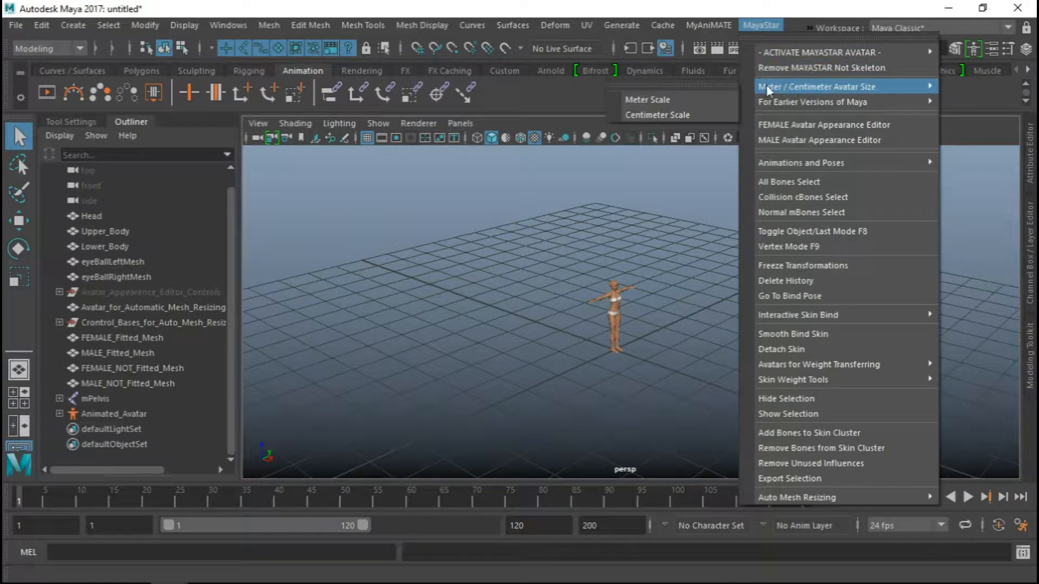
{"action": "left_click", "coordinate": [657, 100]}
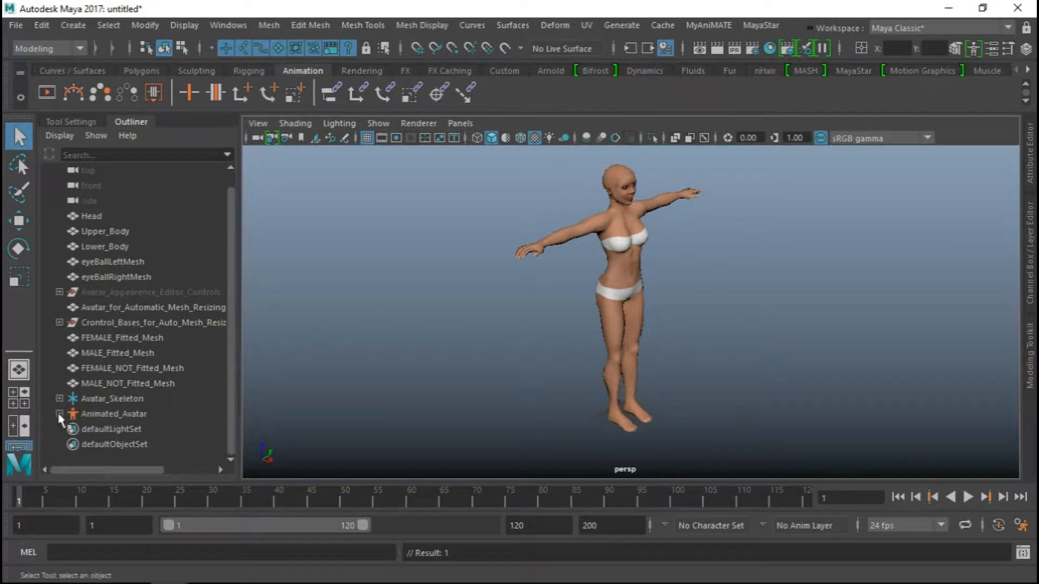
Expand the Avatar_Skeleton locator and examine its Scale X, Y and Z channels
{"action": "left_click", "coordinate": [101, 400]}
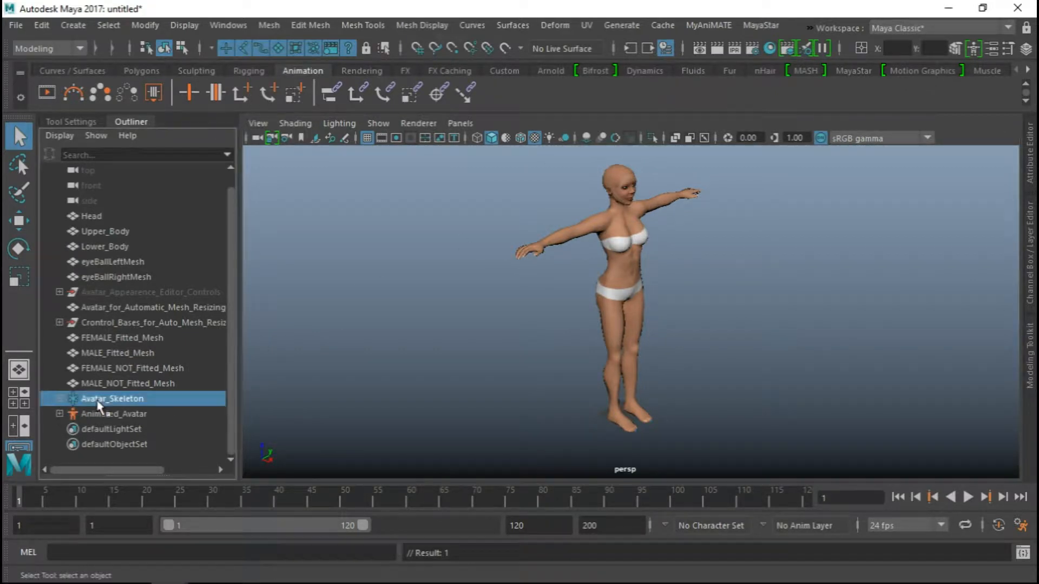
{"action": "left_click", "coordinate": [60, 399]}
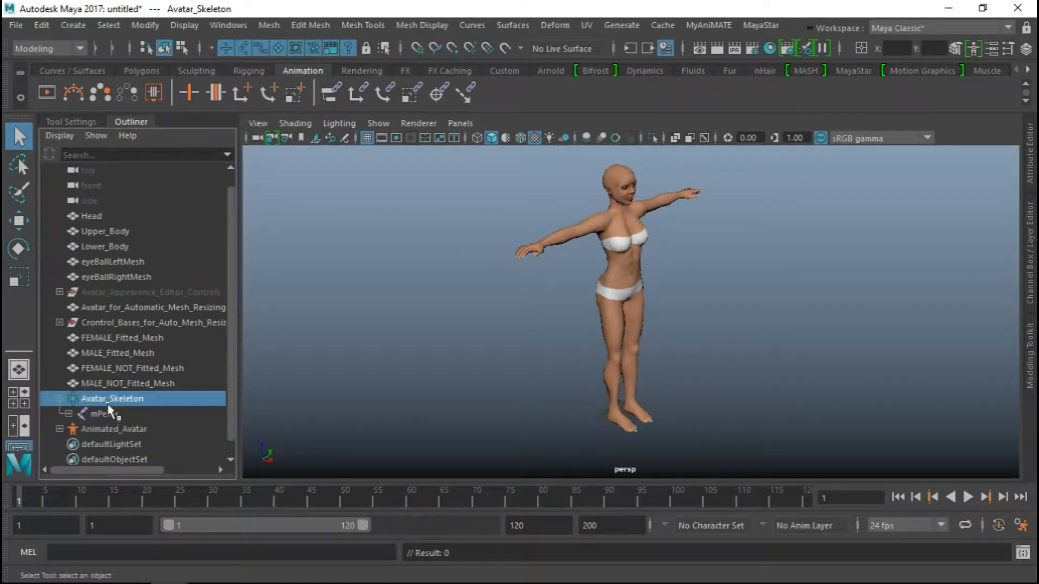
{"action": "left_click", "coordinate": [1031, 244]}
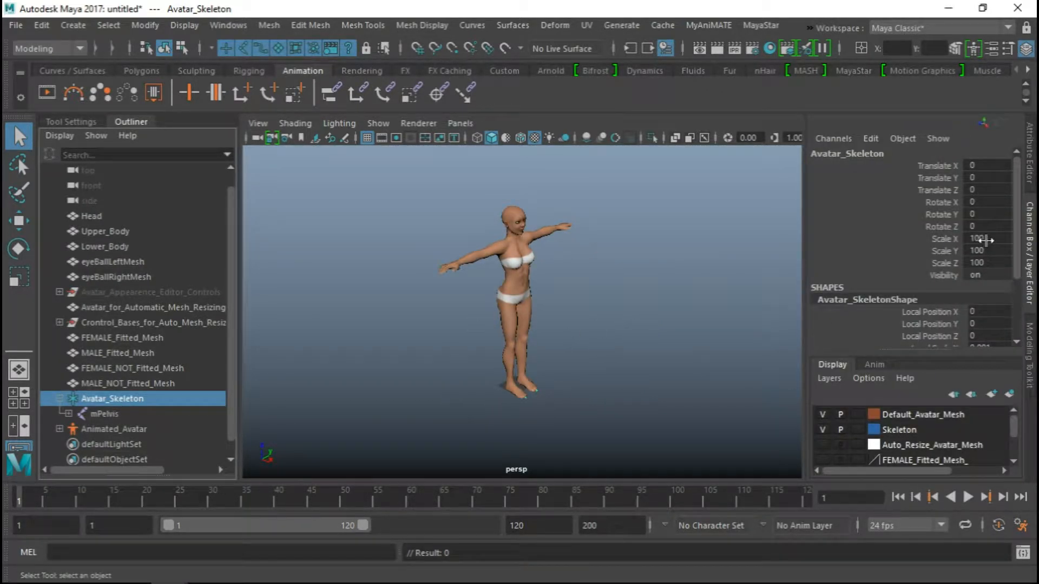
{"action": "left_click_drag", "start_coordinate": [980, 238], "coordinate": [991, 263]}
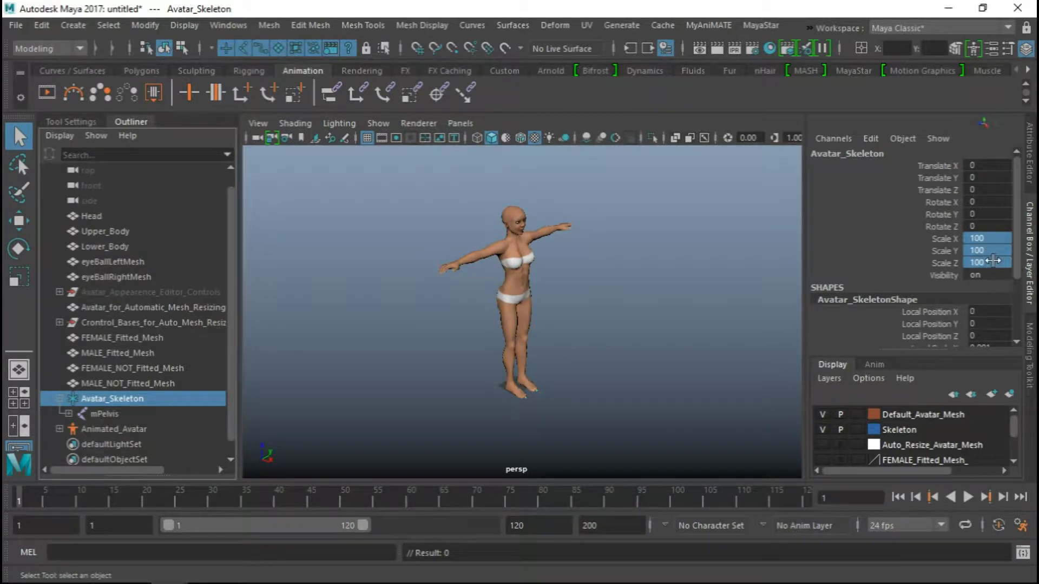
{"action": "left_click_drag", "start_coordinate": [982, 238], "coordinate": [990, 251]}
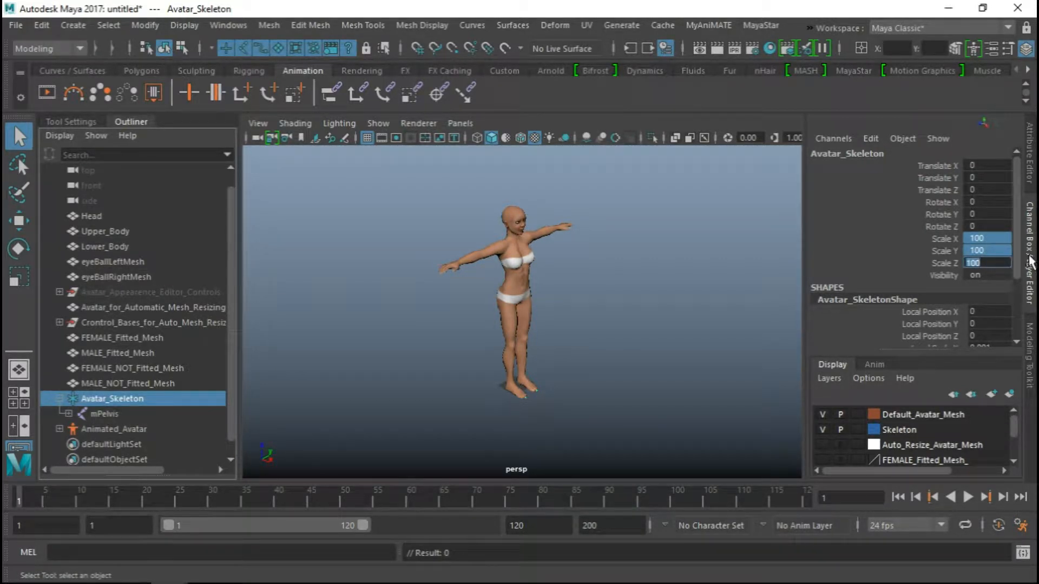
{"action": "left_click", "coordinate": [1030, 261]}
{"action": "left_click_drag", "start_coordinate": [582, 297], "coordinate": [598, 299], "text": "alt"}
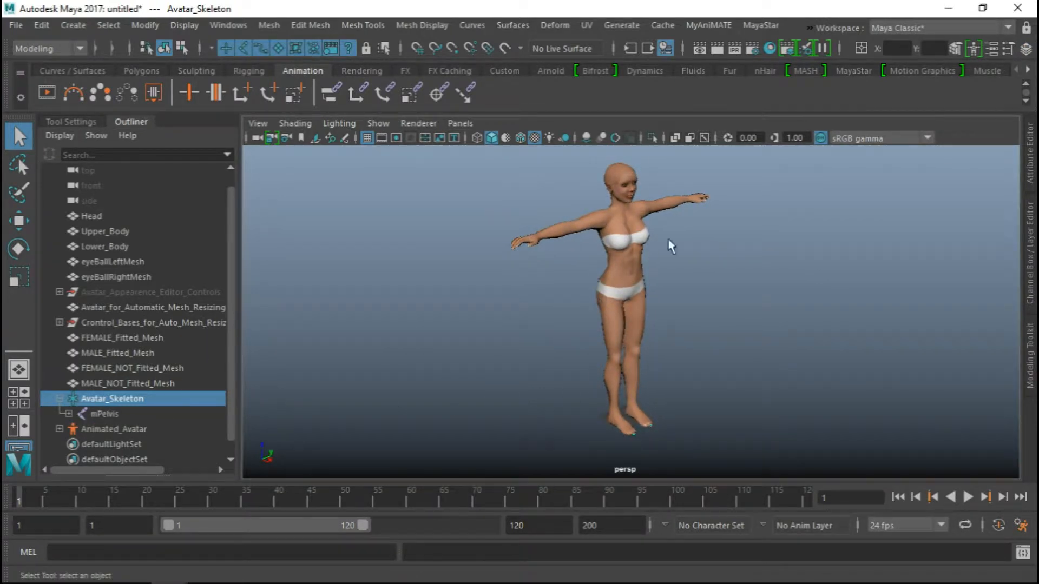
{"action": "mouse_move", "coordinate": [536, 311]}
{"action": "left_mouse_down", "text": "alt"}
{"action": "mouse_move", "coordinate": [503, 317]}
{"action": "mouse_move", "coordinate": [534, 315]}
{"action": "left_mouse_up", "text": "alt"}
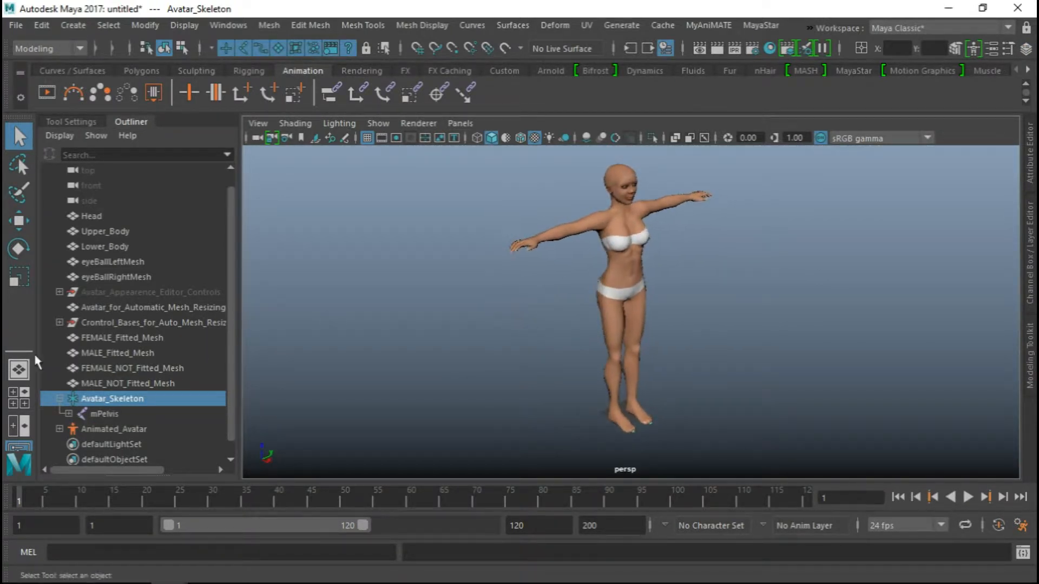
{"action": "left_click", "coordinate": [84, 398]}
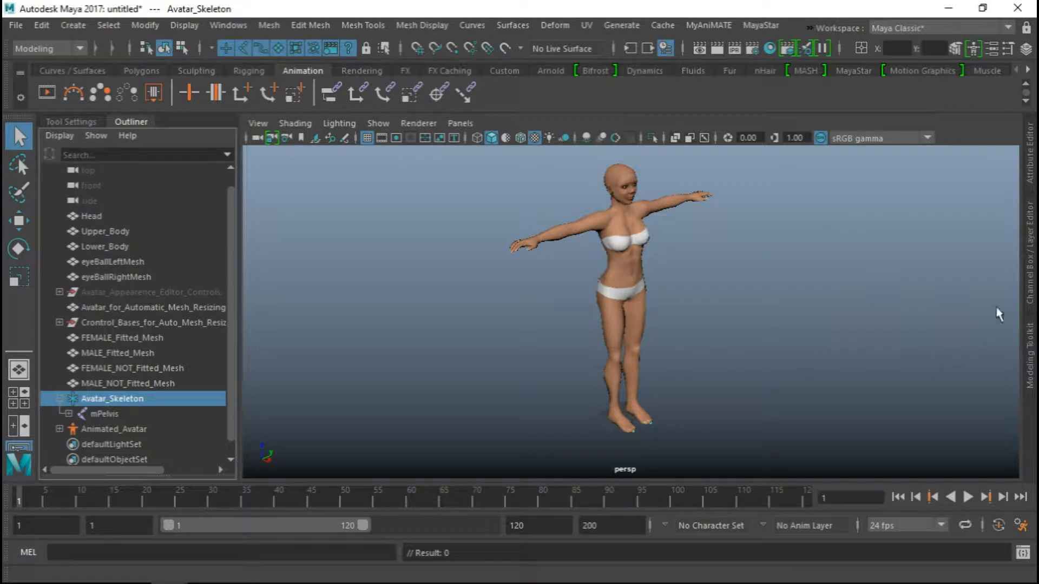
Set the avatar's size back to Centimeter Scale and view it against the grid
{"action": "left_click", "coordinate": [762, 25]}
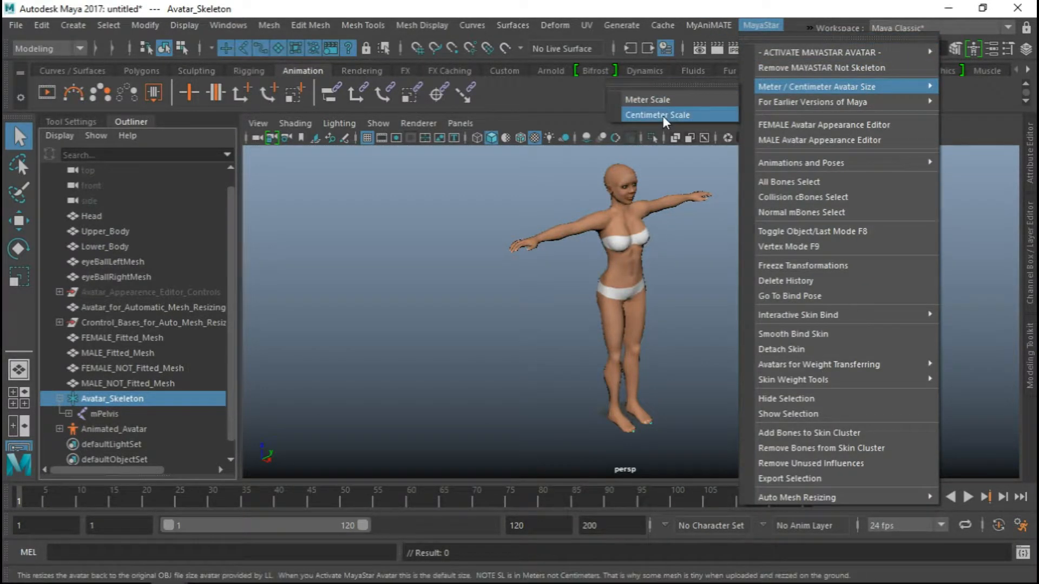
{"action": "left_click", "coordinate": [663, 116]}
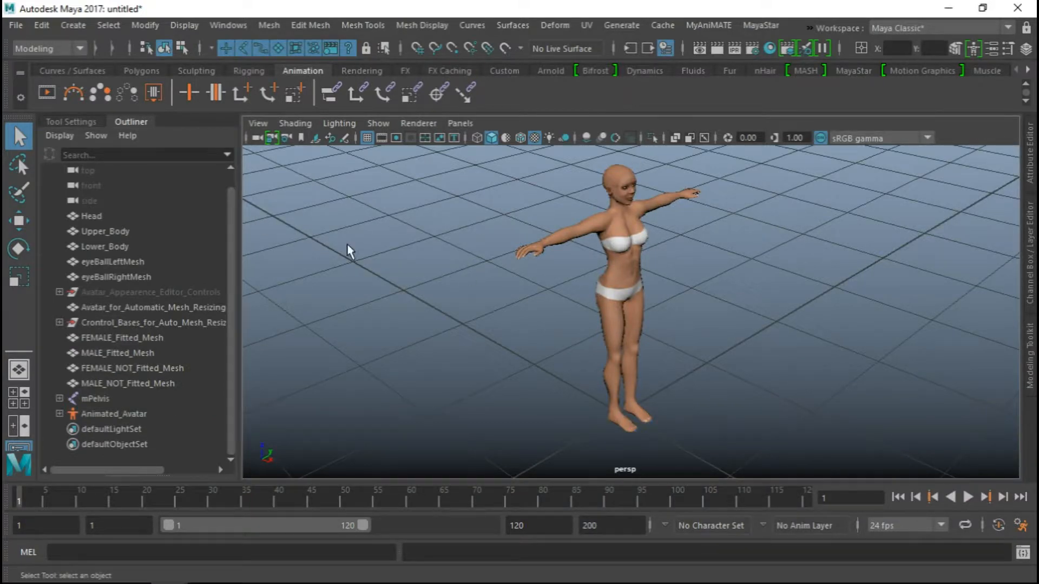
{"action": "left_click_drag", "start_coordinate": [347, 245], "coordinate": [384, 241], "text": "alt"}
{"action": "right_click_drag", "start_coordinate": [460, 280], "coordinate": [407, 257], "text": "alt"}
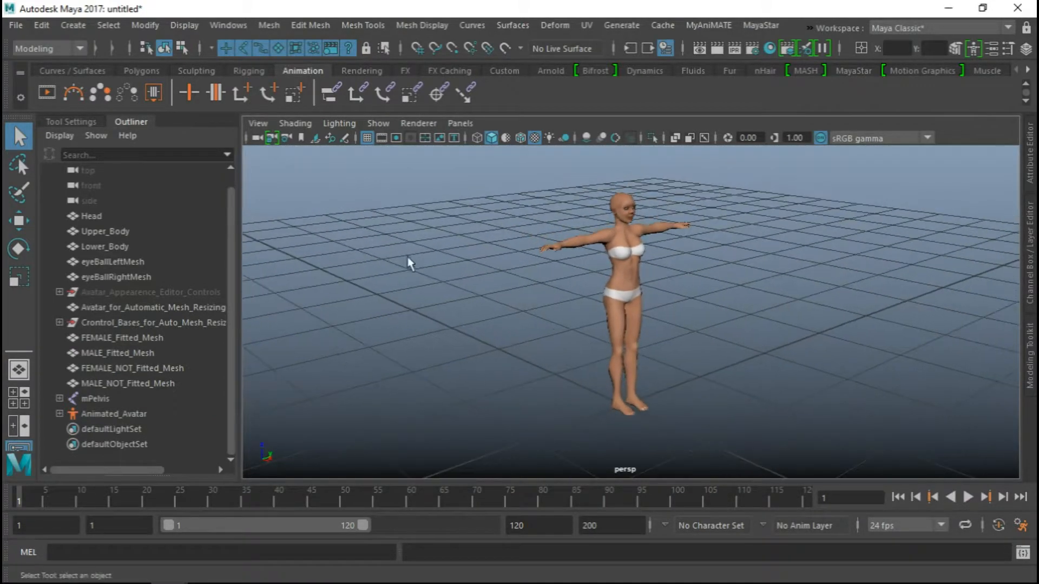
{"action": "left_click_drag", "start_coordinate": [410, 264], "coordinate": [436, 259], "text": "alt"}
Start the MyAniMATE plug-in and place its window clear of the avatar
{"action": "left_click", "coordinate": [699, 22]}
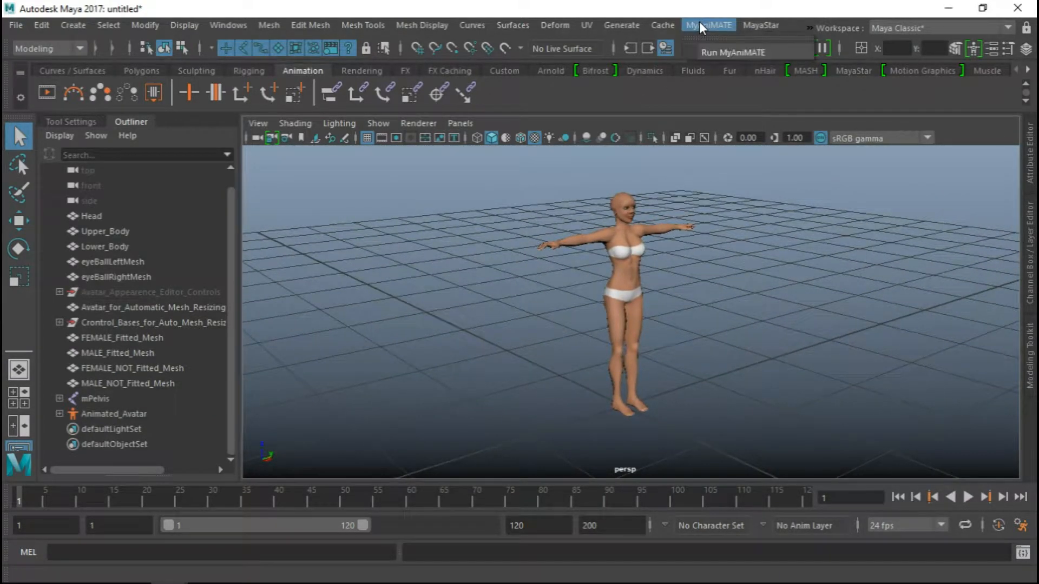
{"action": "left_click", "coordinate": [719, 52]}
{"action": "left_click_drag", "start_coordinate": [120, 169], "coordinate": [347, 80]}
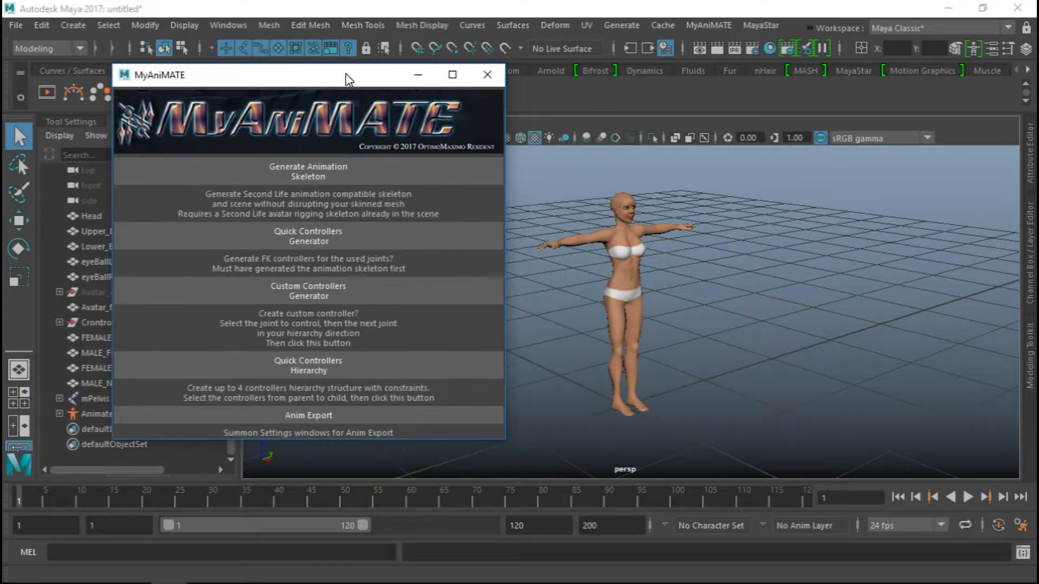
Generate the animation skeleton for a rig that still has collision volume bones, with Anim output format and no animation rig controls
{"action": "left_click", "coordinate": [335, 173]}
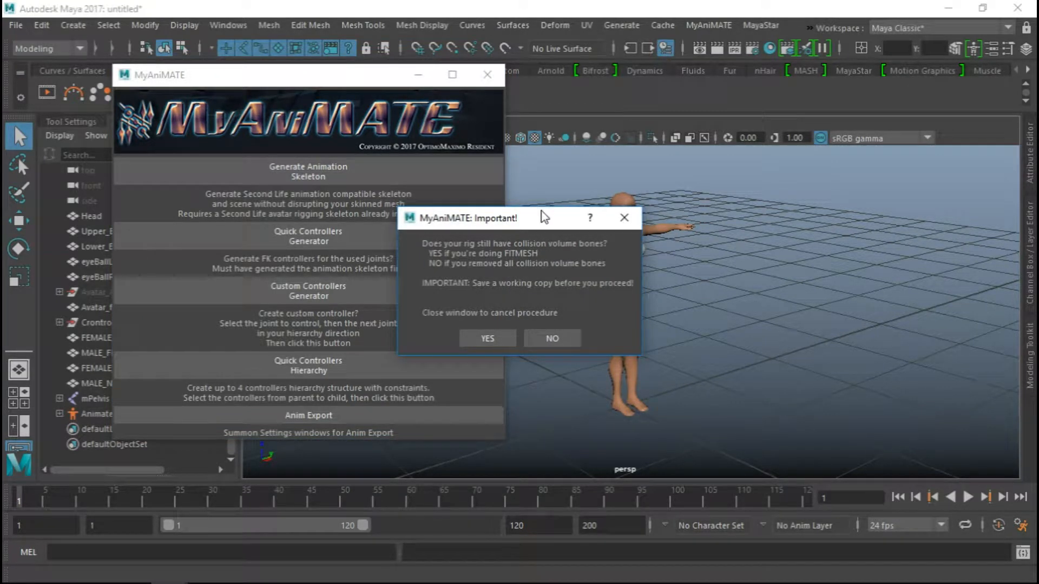
{"action": "left_click_drag", "start_coordinate": [544, 218], "coordinate": [409, 222]}
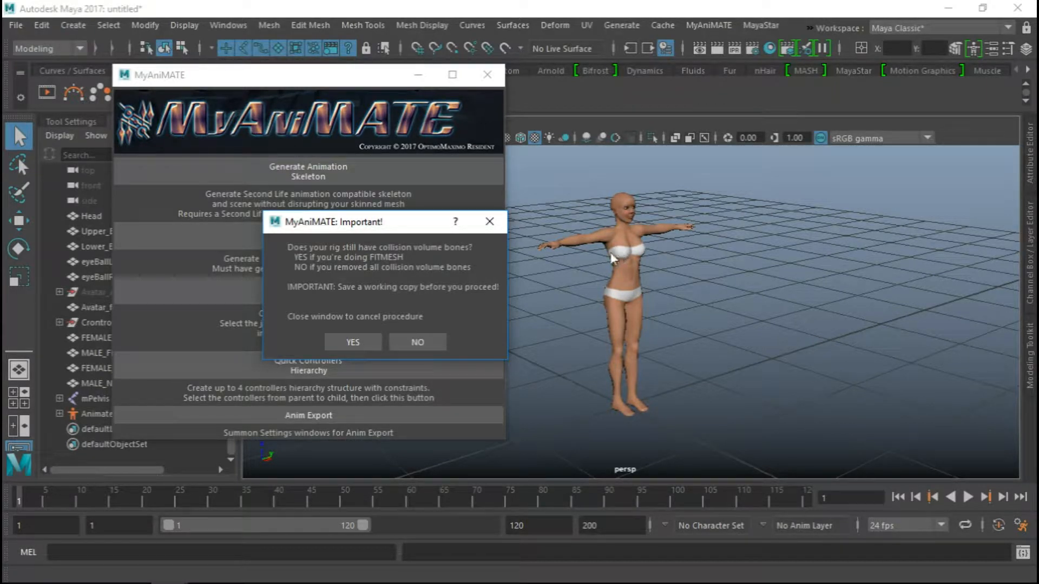
{"action": "left_click", "coordinate": [360, 341]}
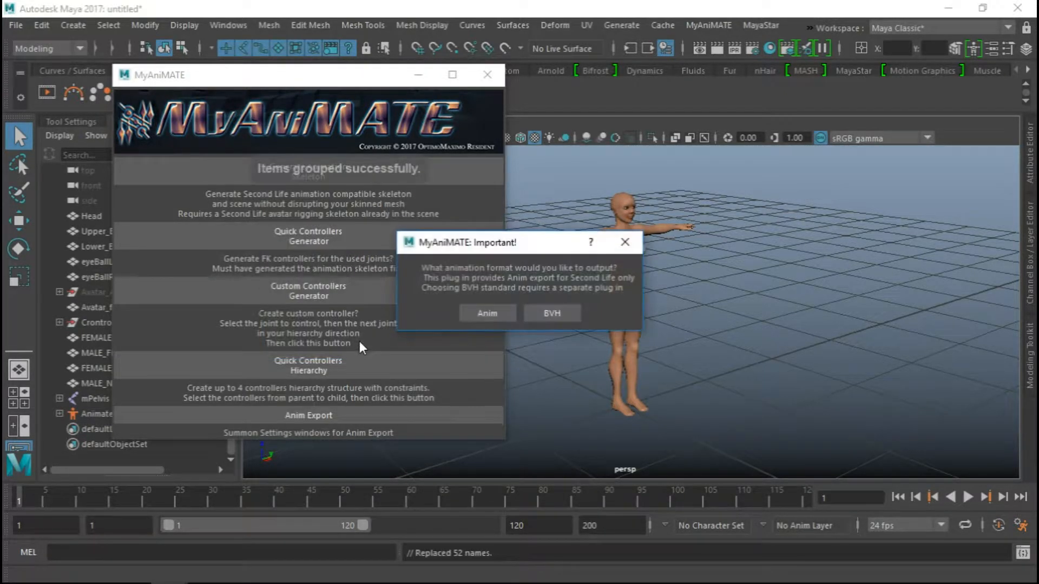
{"action": "left_click", "coordinate": [481, 314]}
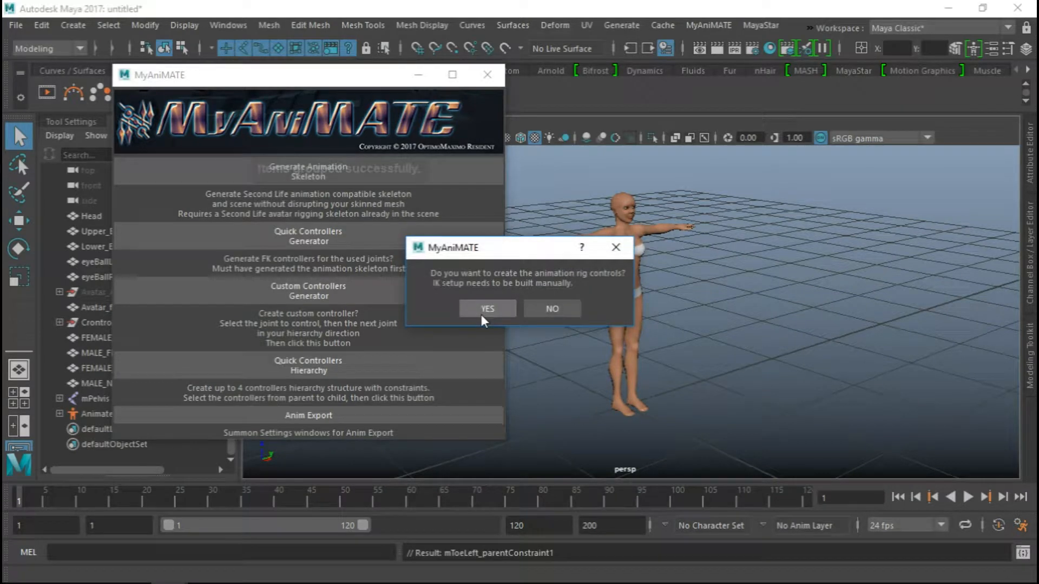
{"action": "left_click", "coordinate": [560, 302]}
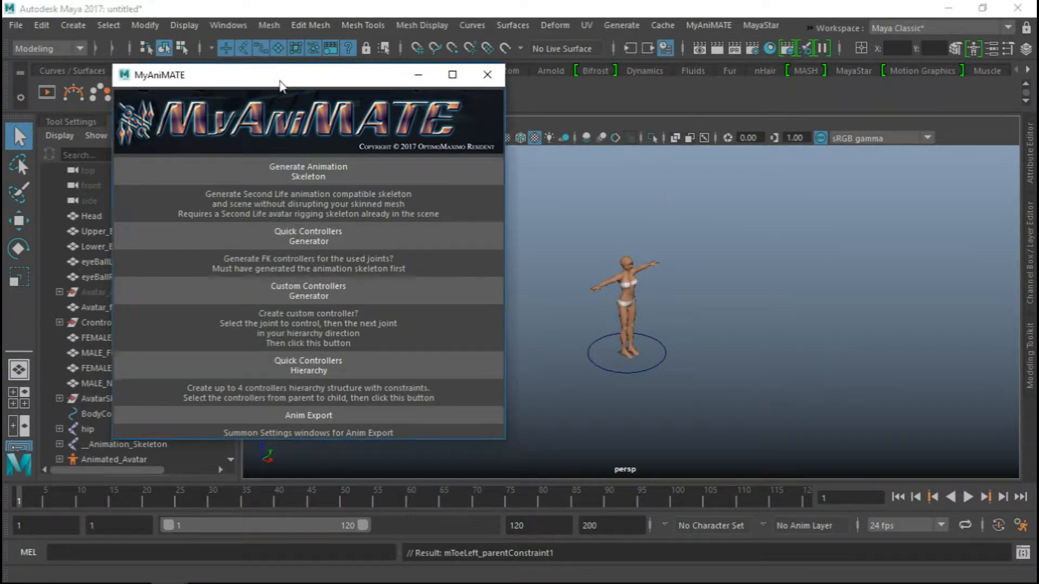
Collapse the Outliner and close the MyAniMATE window to clear the viewport
{"action": "left_click_drag", "start_coordinate": [280, 81], "coordinate": [468, 123]}
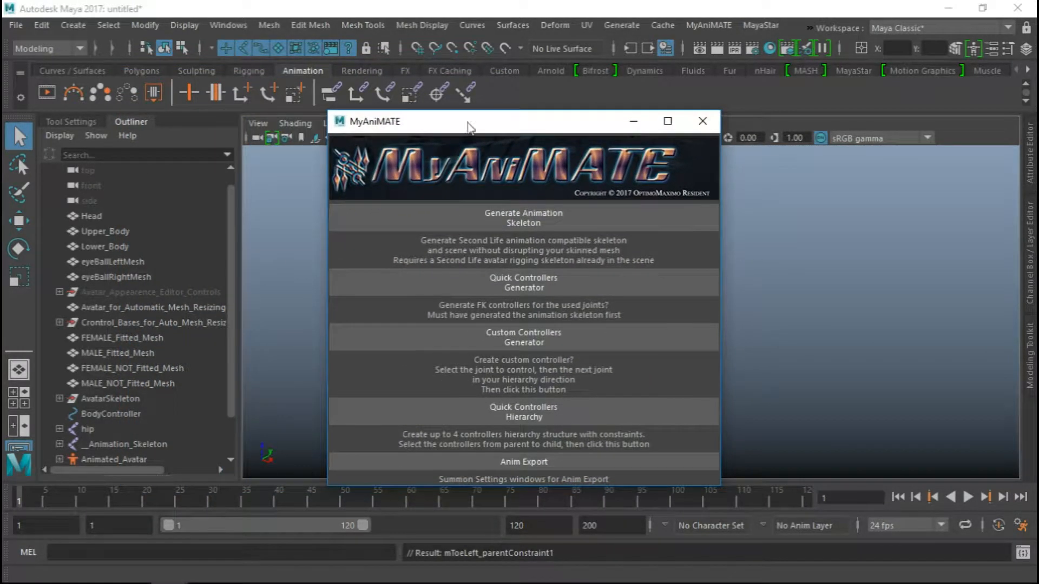
{"action": "left_click", "coordinate": [151, 120]}
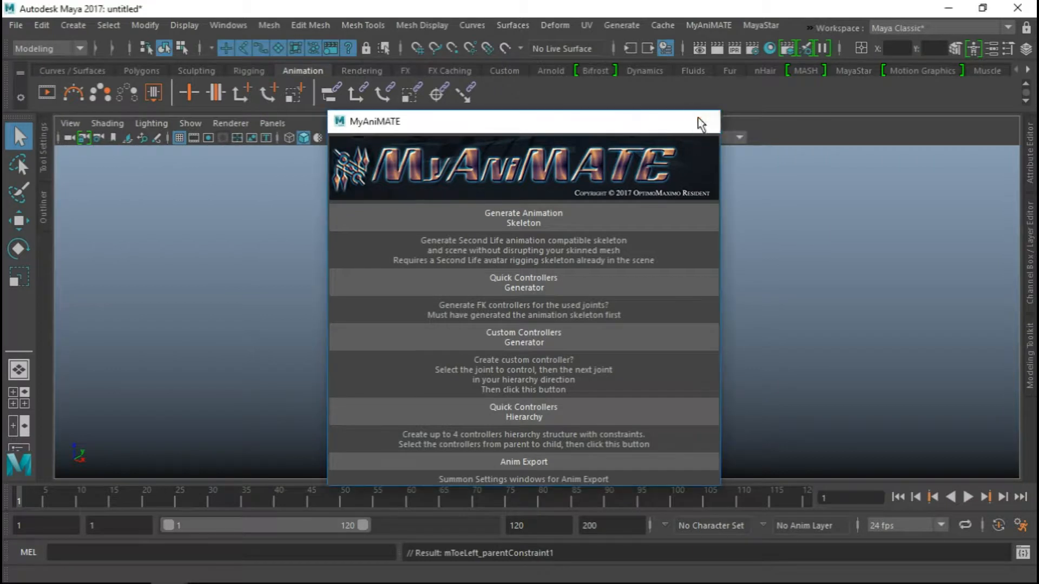
{"action": "left_click", "coordinate": [702, 121]}
Turn on X-Ray Joints in the viewport and select the animation skeleton at the avatar's pelvis
{"action": "left_click_drag", "start_coordinate": [671, 263], "coordinate": [534, 274], "text": "alt"}
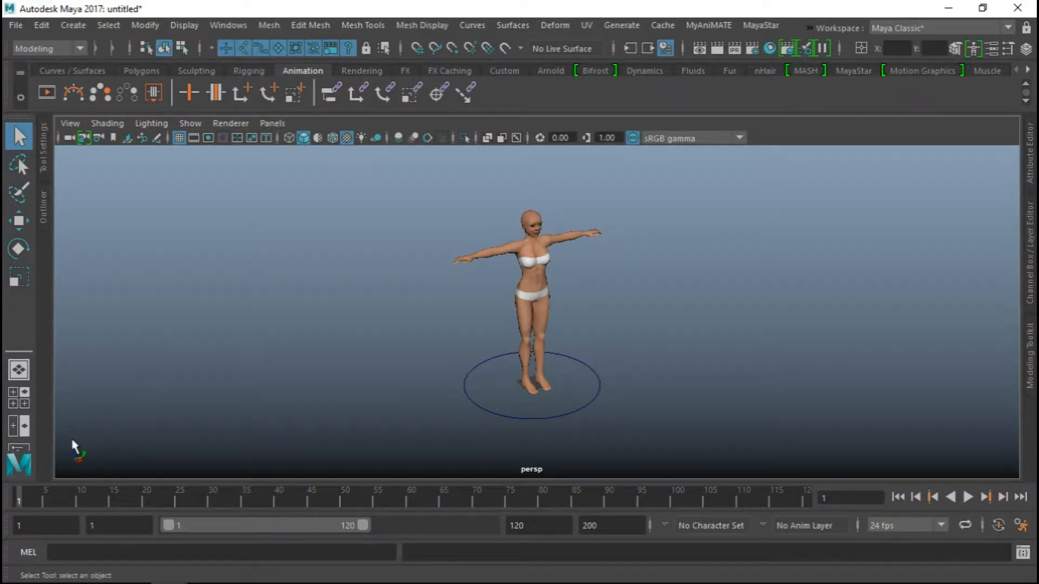
{"action": "left_click_drag", "start_coordinate": [102, 420], "coordinate": [93, 458], "text": "alt"}
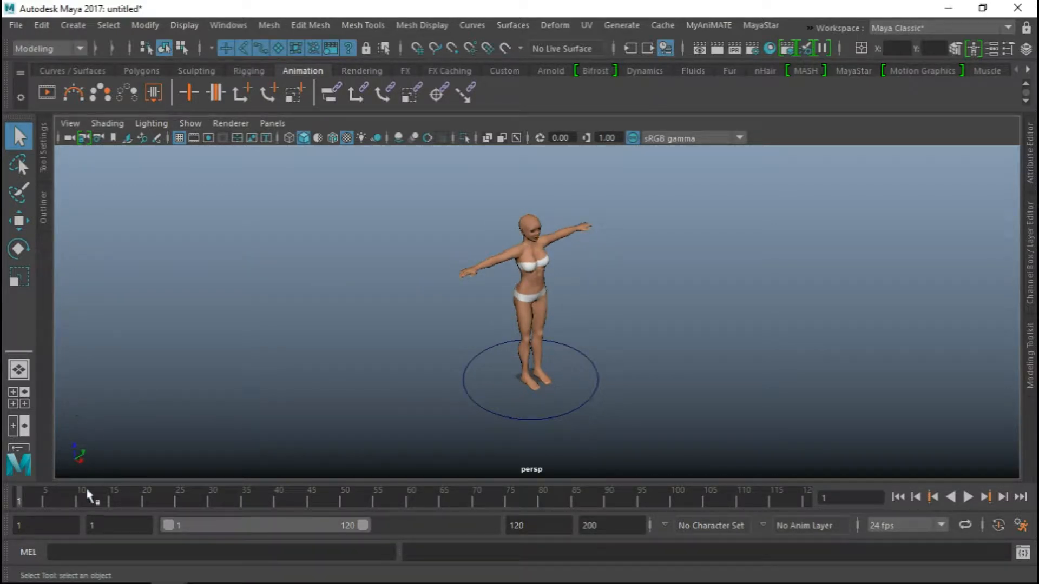
{"action": "mouse_move", "coordinate": [451, 419]}
{"action": "left_mouse_down", "text": "alt"}
{"action": "mouse_move", "coordinate": [475, 418]}
{"action": "mouse_move", "coordinate": [461, 404]}
{"action": "mouse_move", "coordinate": [467, 414]}
{"action": "left_mouse_up", "text": "alt"}
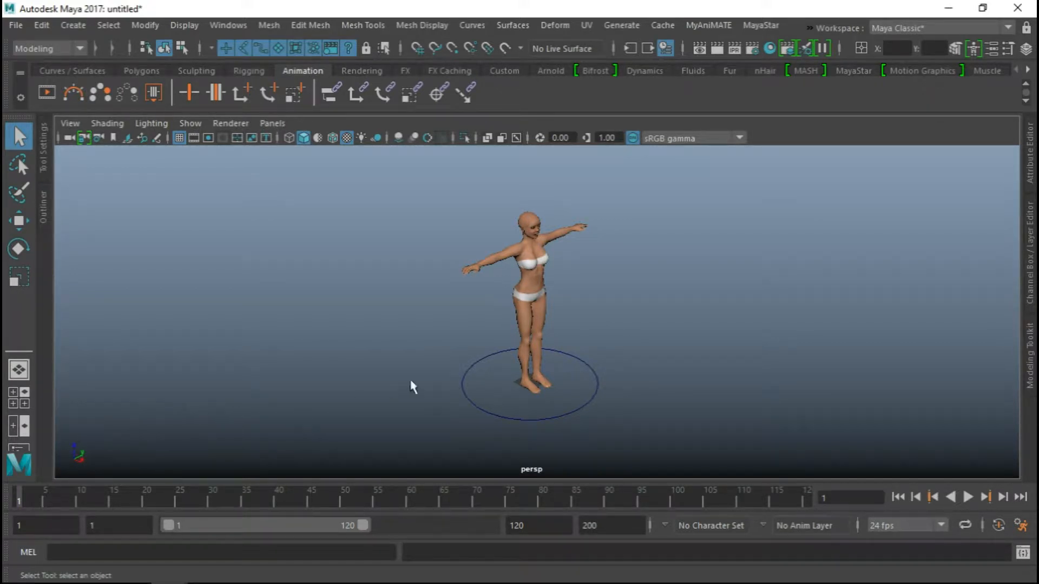
{"action": "mouse_move", "coordinate": [411, 386]}
{"action": "left_mouse_down", "text": "alt"}
{"action": "mouse_move", "coordinate": [324, 379]}
{"action": "mouse_move", "coordinate": [399, 378]}
{"action": "left_mouse_up", "text": "alt"}
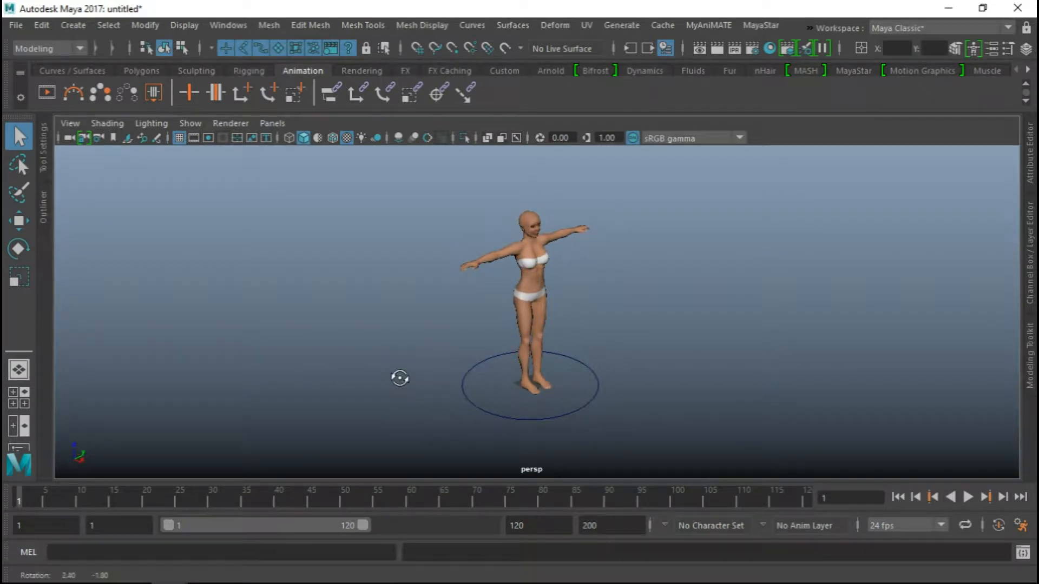
{"action": "left_click", "coordinate": [517, 138]}
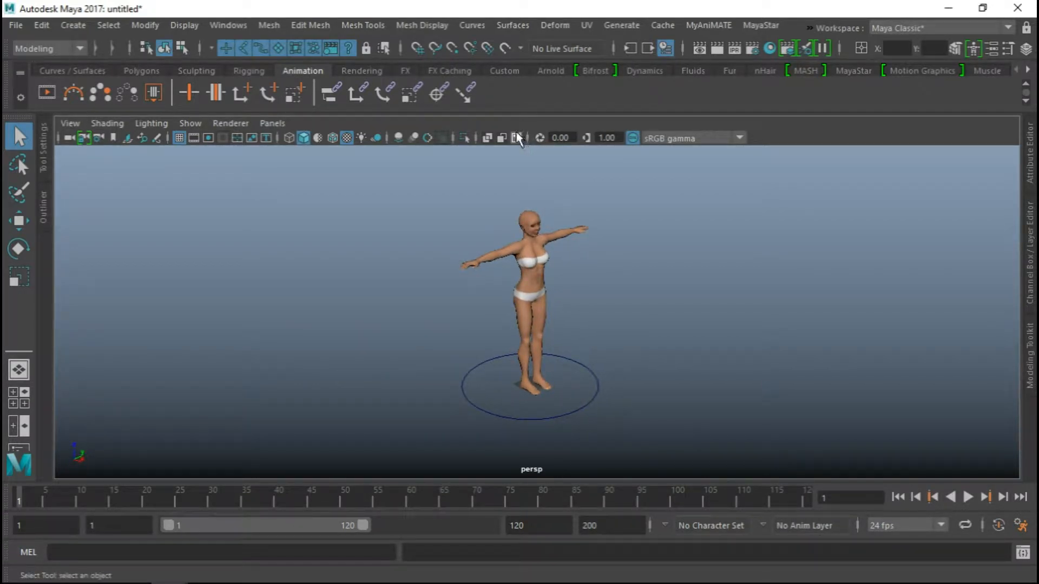
{"action": "right_click_drag", "start_coordinate": [552, 241], "coordinate": [746, 370], "text": "alt"}
{"action": "left_click_drag", "start_coordinate": [746, 371], "coordinate": [676, 324], "text": "alt"}
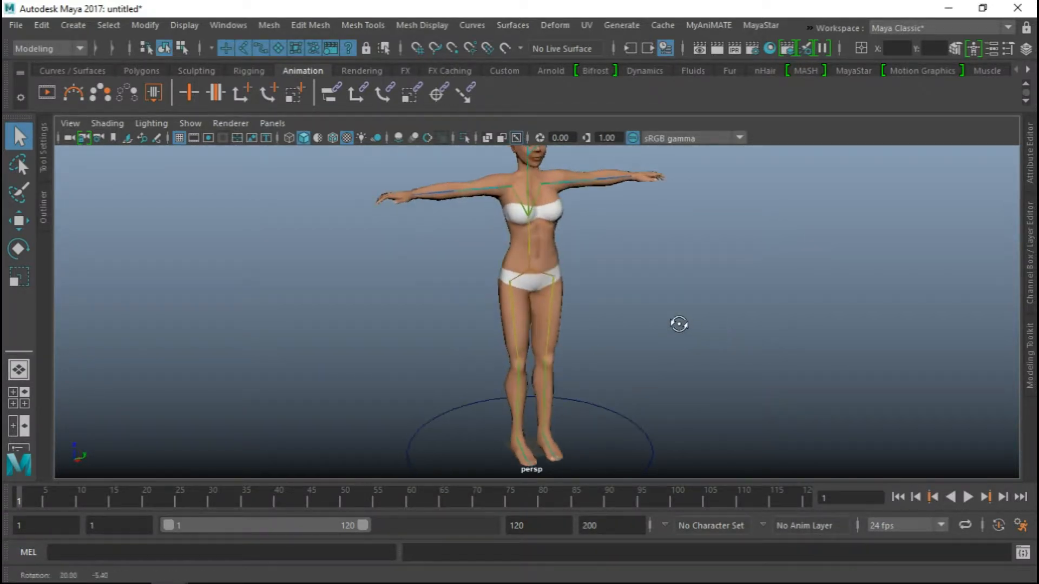
{"action": "left_click", "coordinate": [544, 278]}
{"action": "right_click_drag", "start_coordinate": [508, 374], "coordinate": [508, 265], "text": "alt"}
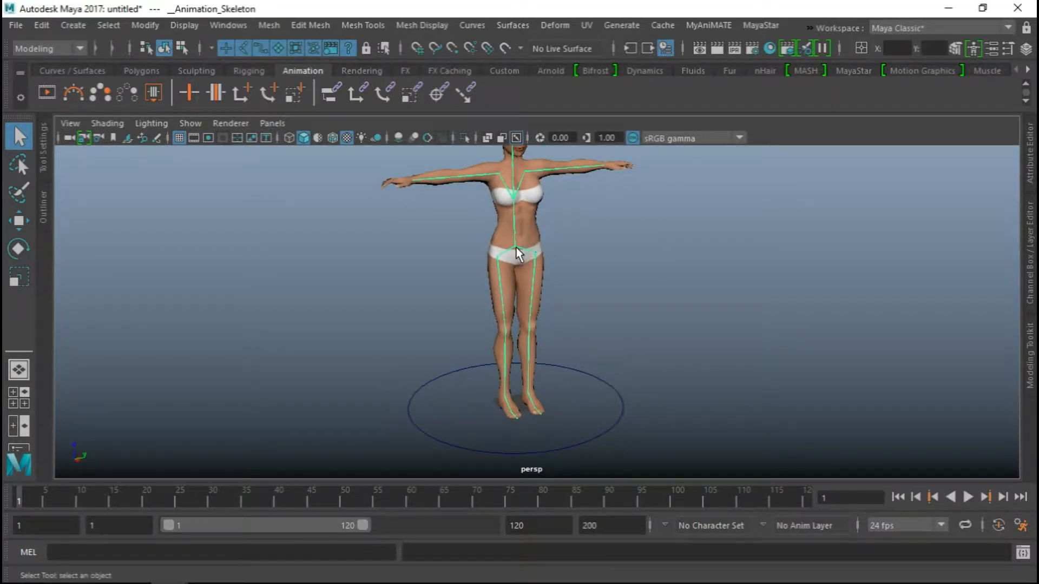
Compare the hip and __Animation_Skeleton hierarchies by selecting each one alternately in the Outliner
{"action": "left_click", "coordinate": [43, 208]}
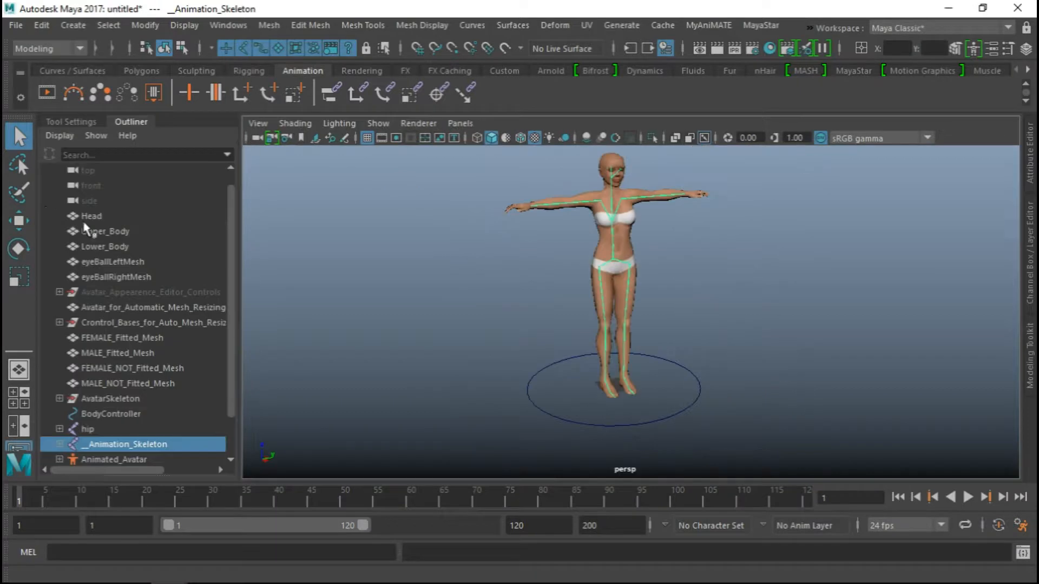
{"action": "scroll", "coordinate": [111, 362], "scroll_direction": "down", "scroll_amount": 1}
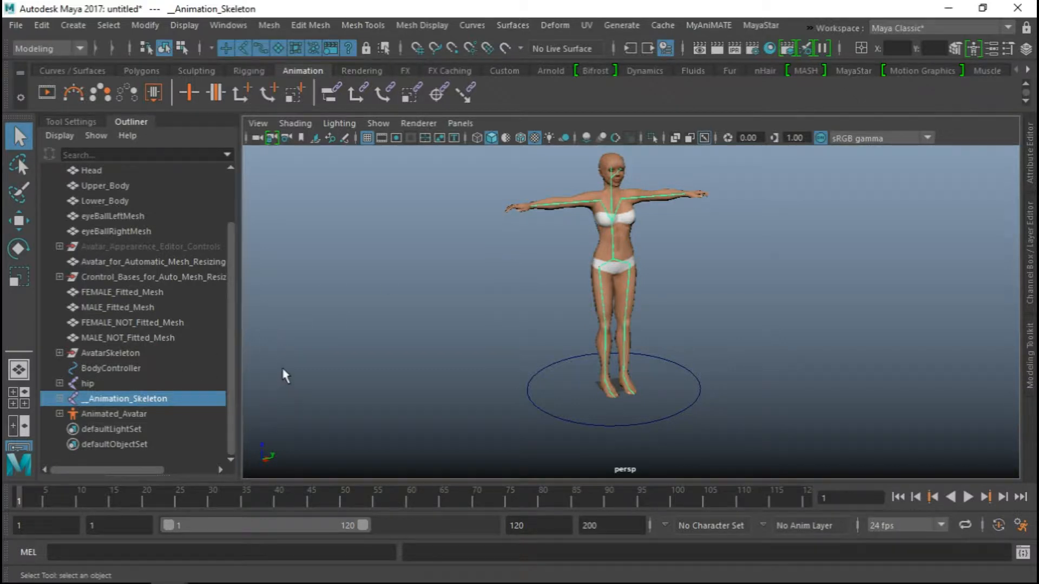
{"action": "left_click", "coordinate": [90, 385]}
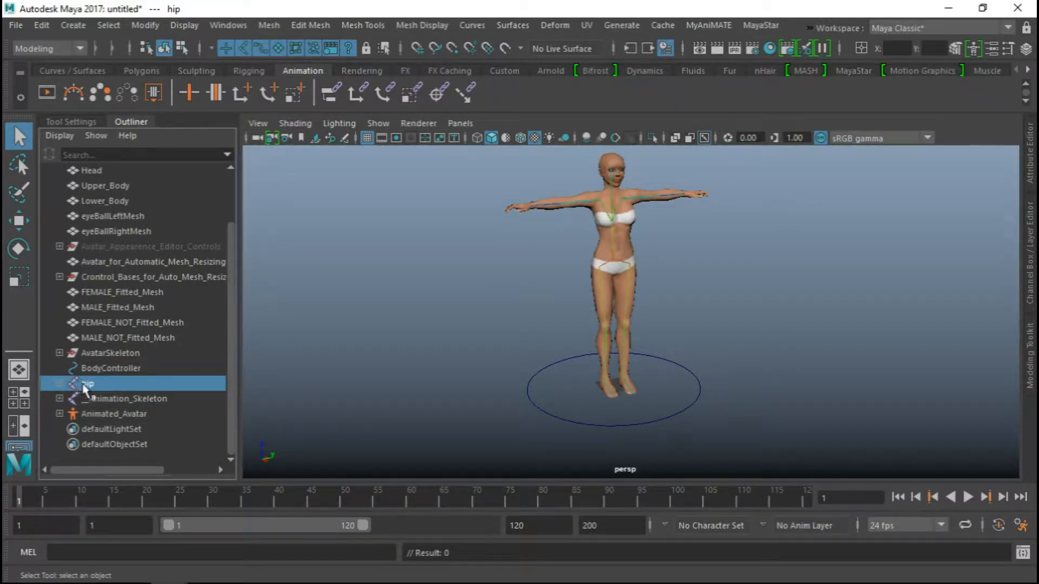
{"action": "left_click", "coordinate": [95, 399]}
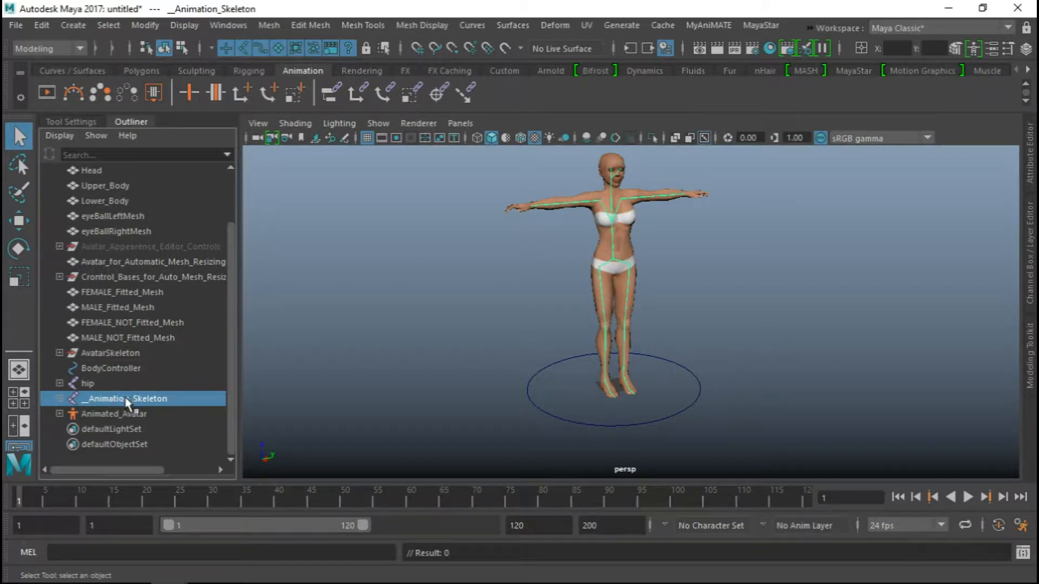
{"action": "left_click", "coordinate": [88, 385]}
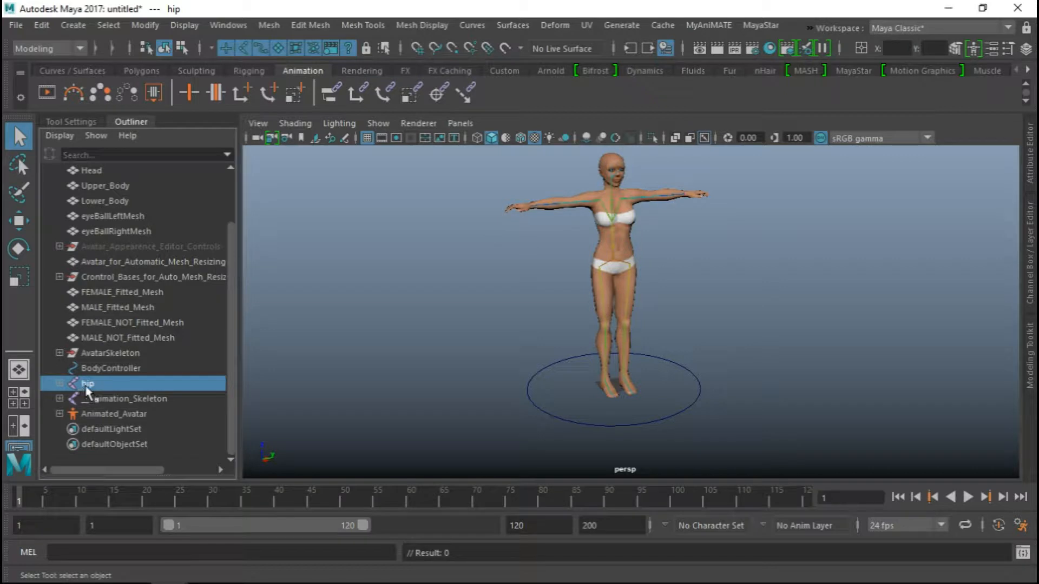
{"action": "left_click", "coordinate": [130, 402]}
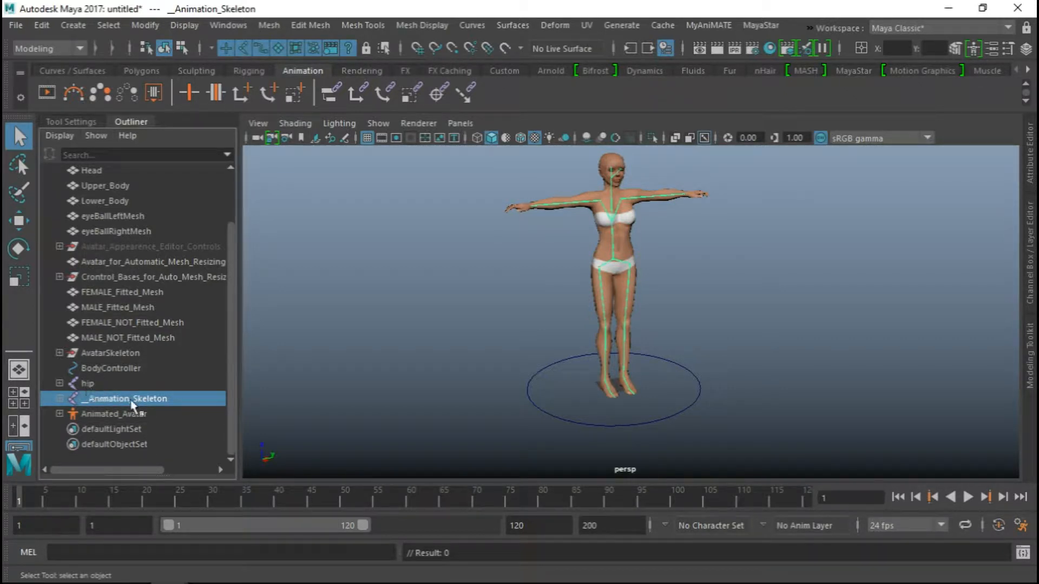
{"action": "left_click", "coordinate": [90, 385]}
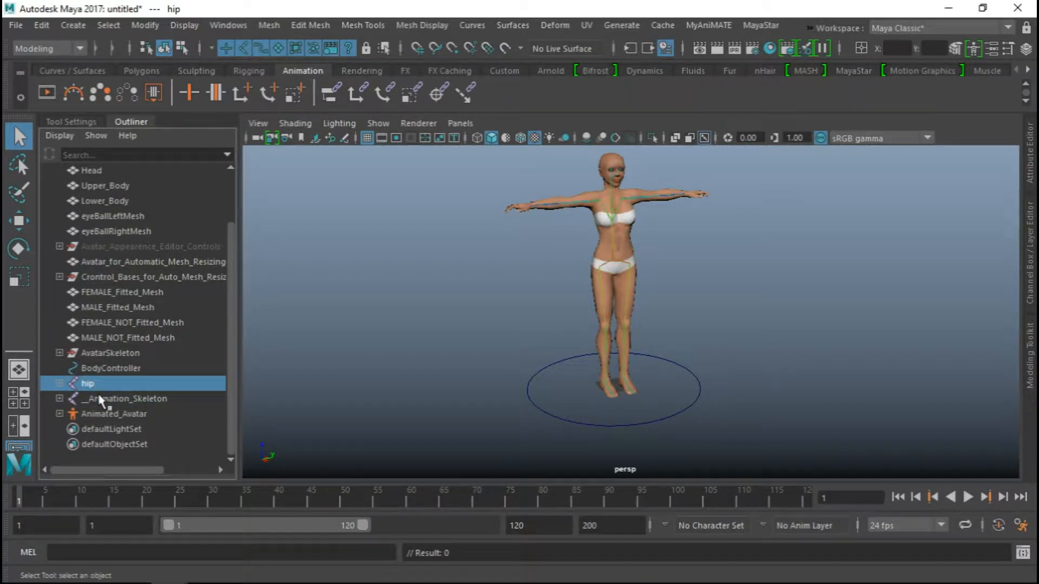
{"action": "left_click", "coordinate": [100, 399]}
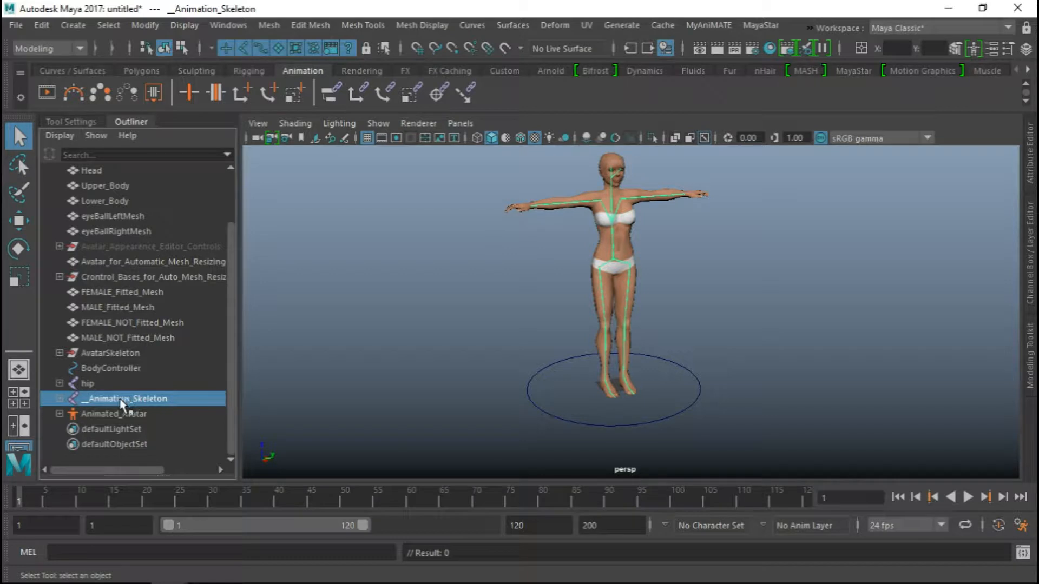
Group __Animation_Skeleton under Parent with the group pivot at Origin and Preserve position enabled
{"action": "left_click_drag", "start_coordinate": [598, 395], "coordinate": [628, 380], "text": "alt"}
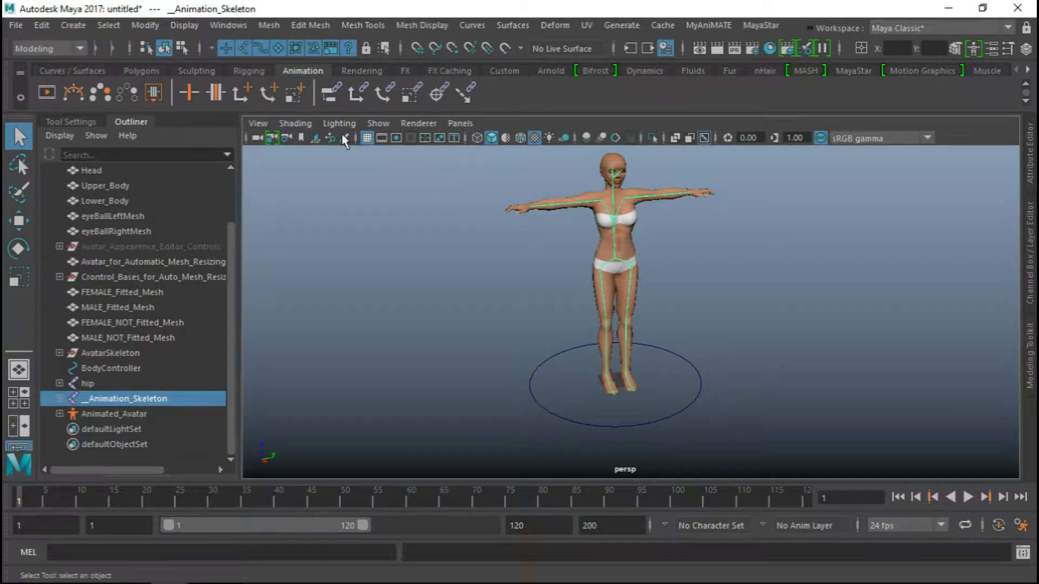
{"action": "left_click", "coordinate": [41, 25]}
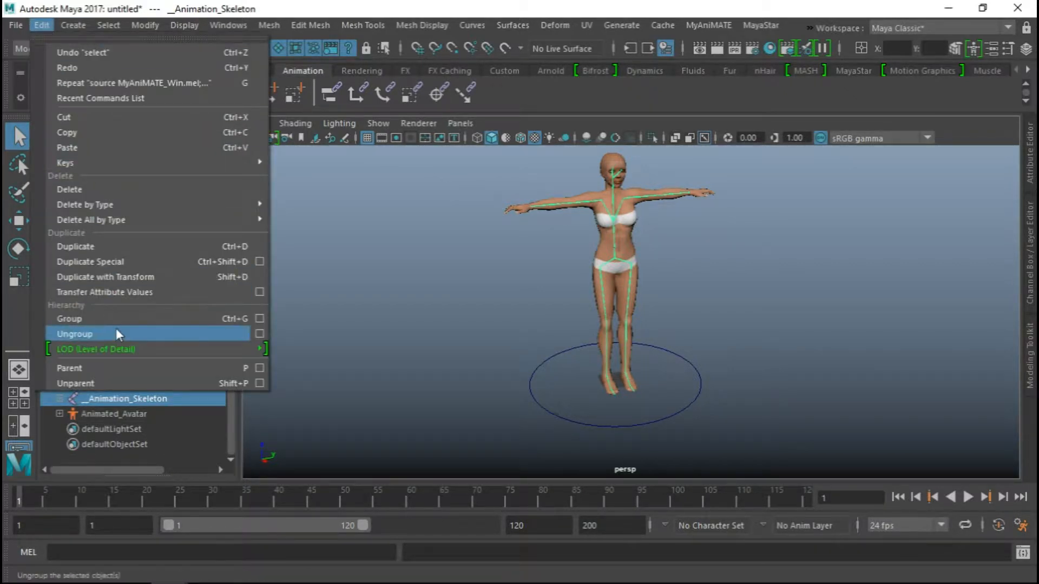
{"action": "left_click", "coordinate": [258, 318]}
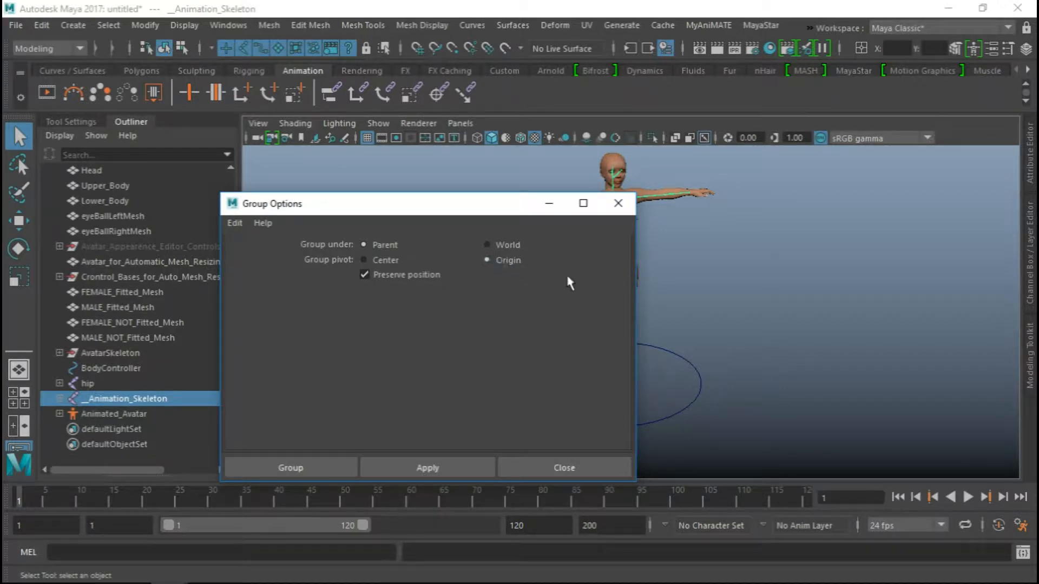
{"action": "middle_click_drag", "start_coordinate": [706, 311], "coordinate": [789, 312], "text": "alt"}
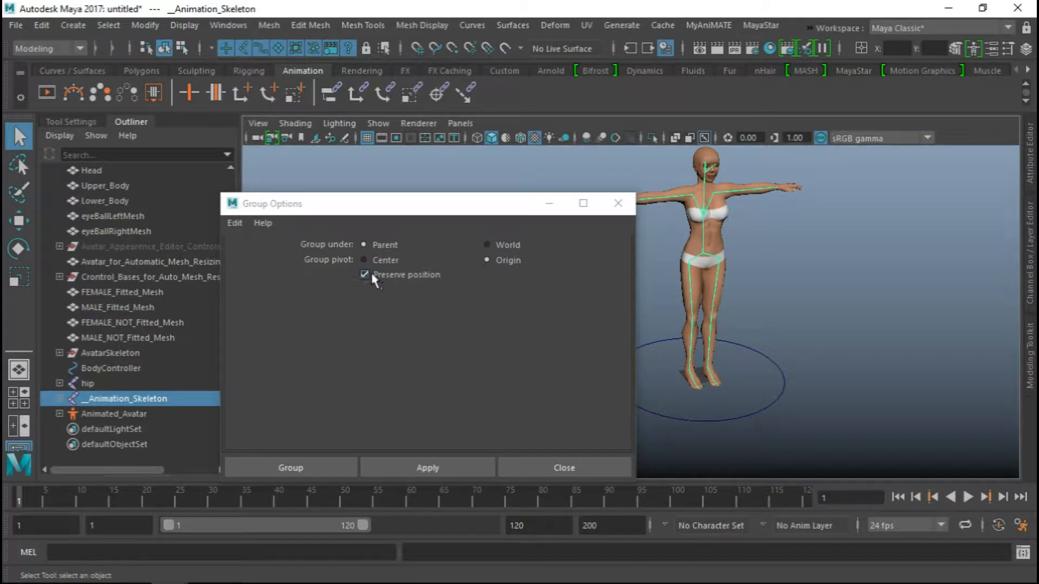
{"action": "left_click", "coordinate": [303, 461]}
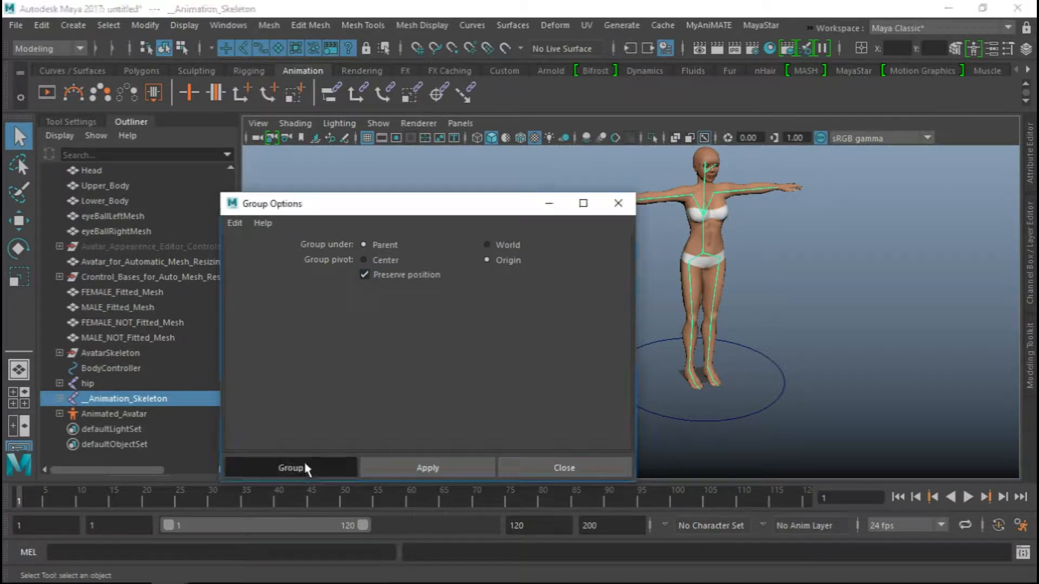
{"action": "middle_click_drag", "start_coordinate": [503, 324], "coordinate": [430, 319], "text": "alt"}
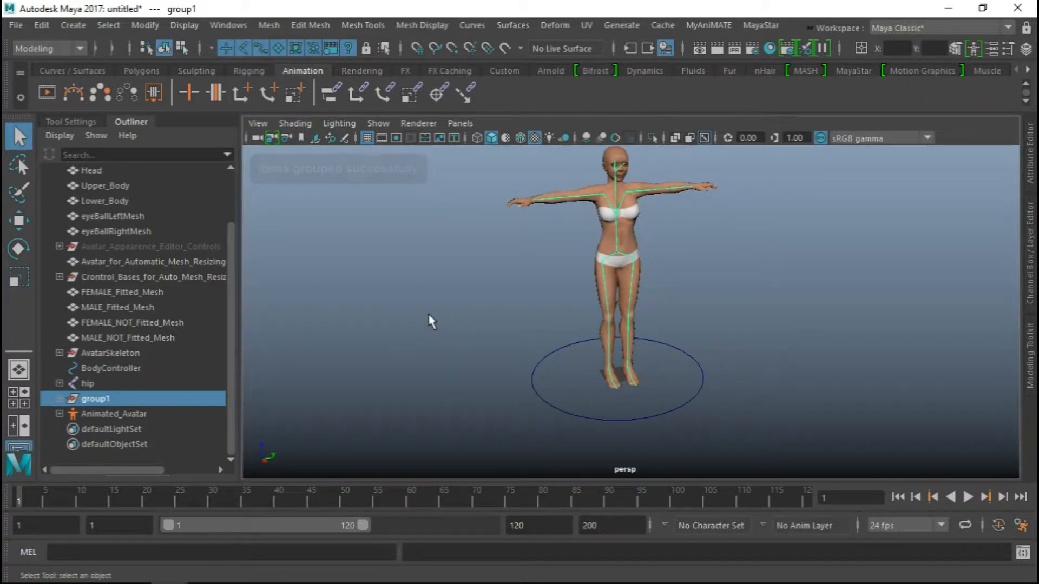
Rotate the new skeleton group to -90° on X and -90° on Y, laying the avatar on its back
{"action": "left_click", "coordinate": [80, 400]}
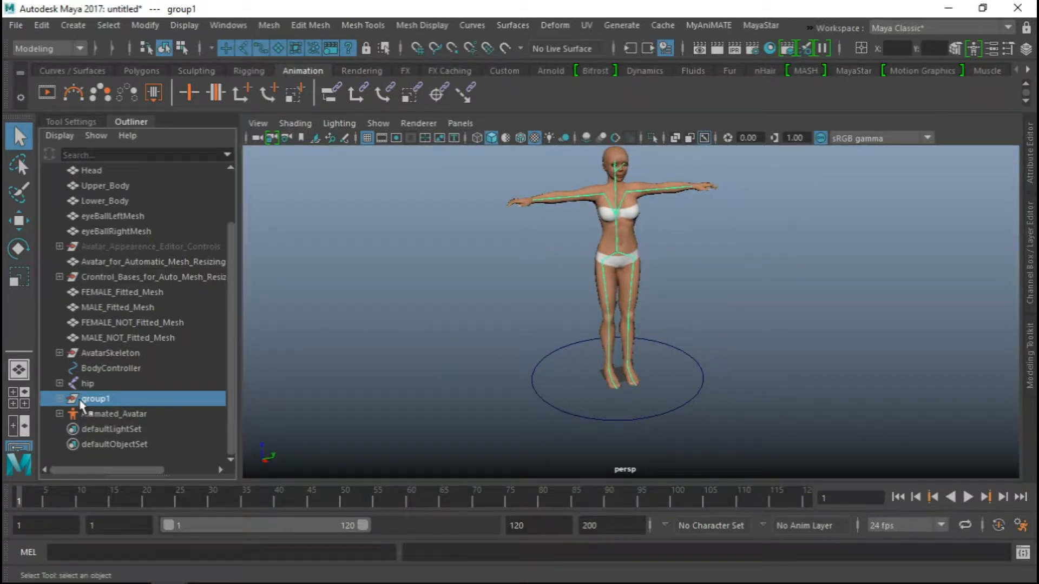
{"action": "left_click_drag", "start_coordinate": [672, 326], "coordinate": [655, 331], "text": "alt"}
{"action": "key", "text": "e"}
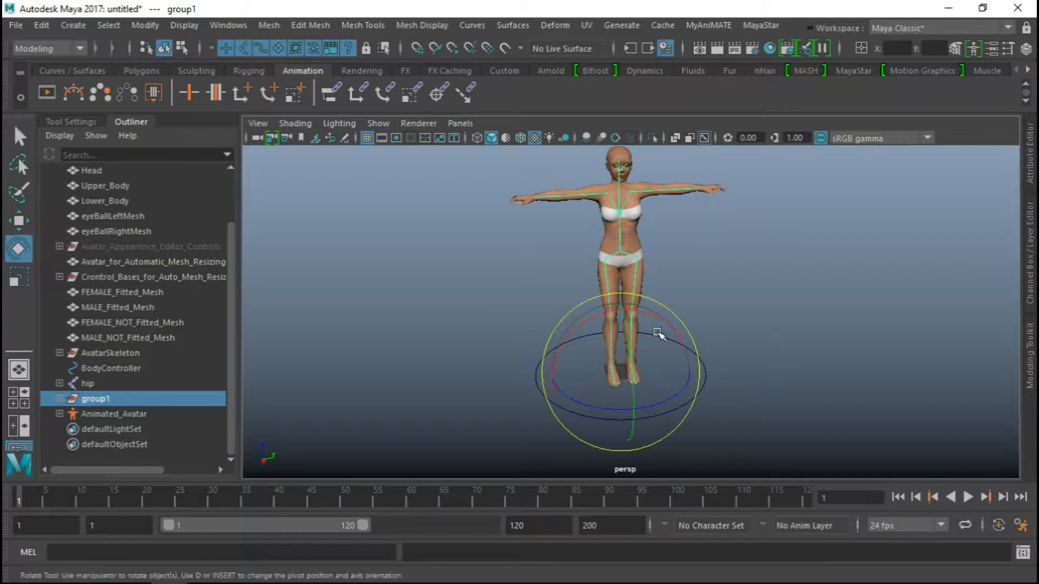
{"action": "left_click_drag", "start_coordinate": [663, 402], "coordinate": [570, 413]}
{"action": "left_click_drag", "start_coordinate": [569, 346], "coordinate": [805, 287]}
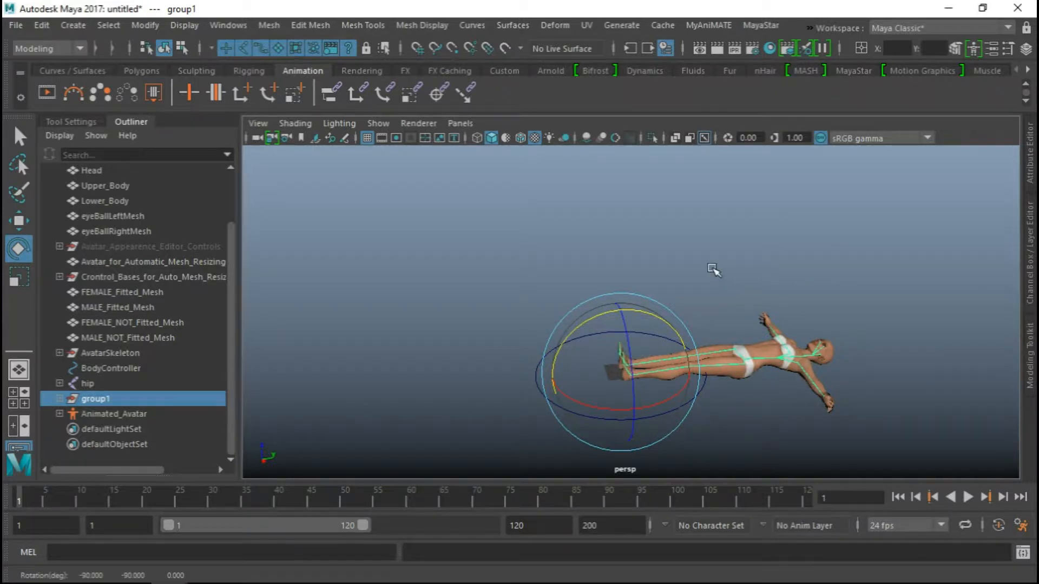
{"action": "mouse_move", "coordinate": [700, 252]}
{"action": "left_mouse_down", "text": "alt"}
{"action": "mouse_move", "coordinate": [689, 330]}
{"action": "mouse_move", "coordinate": [693, 258]}
{"action": "mouse_move", "coordinate": [714, 248]}
{"action": "left_mouse_up", "text": "alt"}
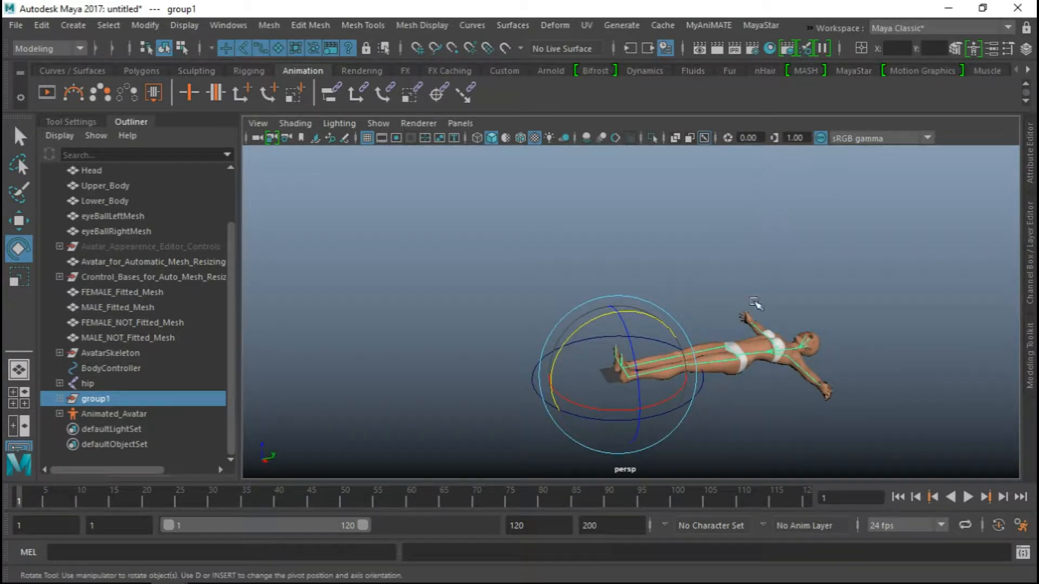
{"action": "left_click_drag", "start_coordinate": [752, 302], "coordinate": [844, 342], "text": "alt"}
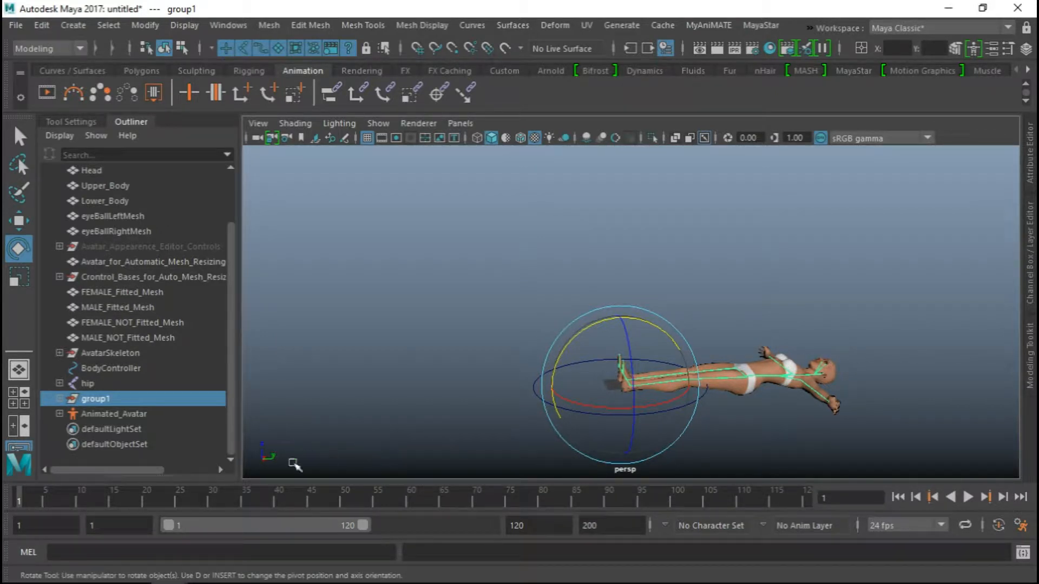
Show the HumanIK character controls and create a new character definition
{"action": "left_click_drag", "start_coordinate": [811, 284], "coordinate": [802, 299], "text": "alt"}
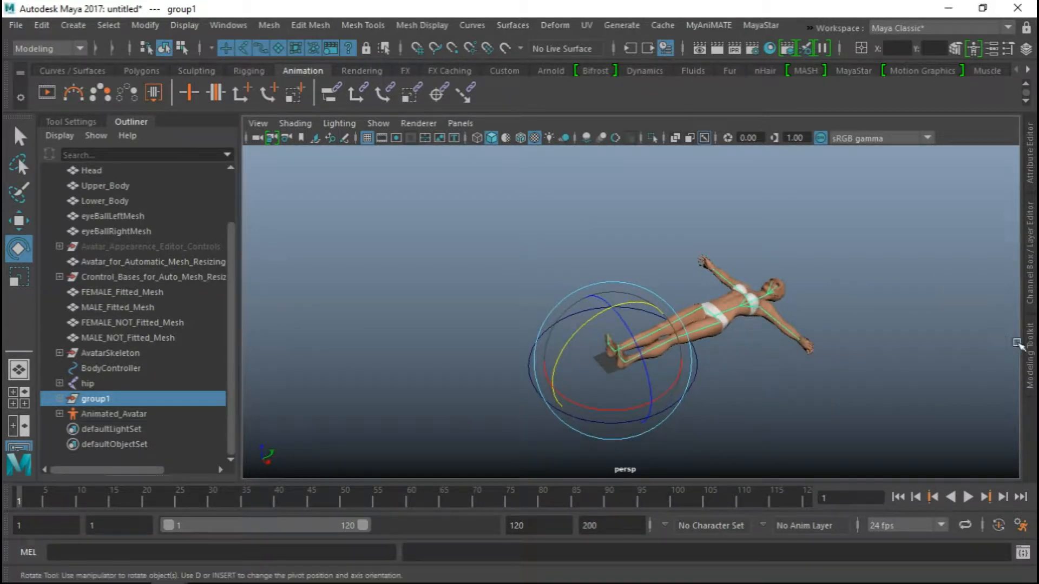
{"action": "left_click", "coordinate": [973, 48]}
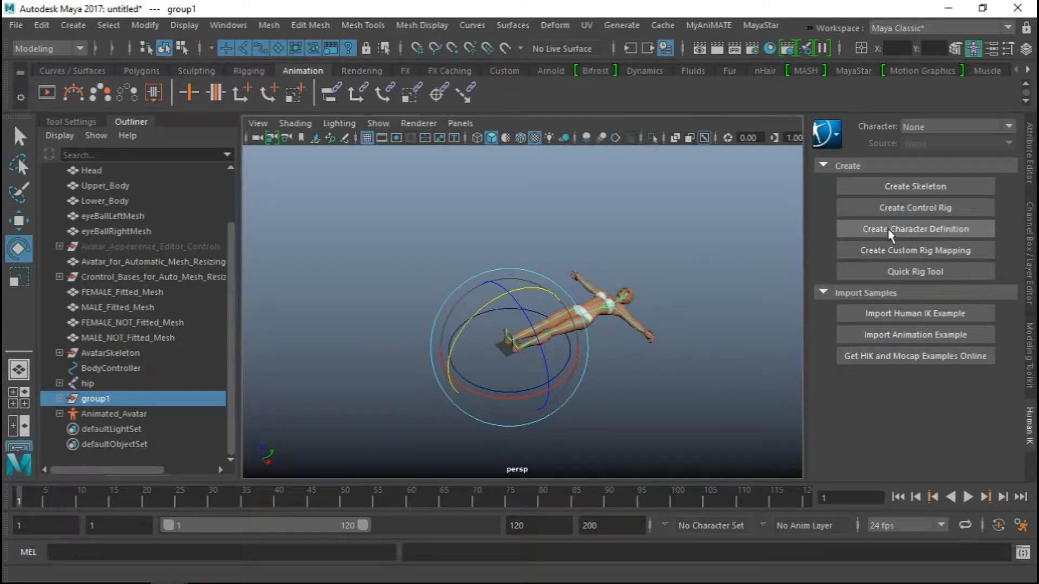
{"action": "left_click", "coordinate": [903, 228]}
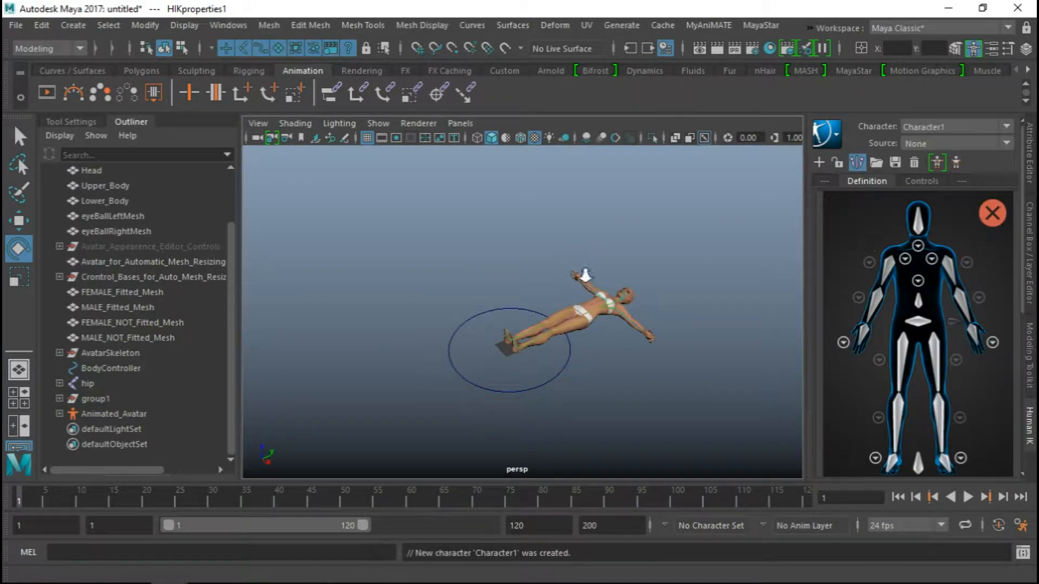
Select the __Animation_Skeleton root joint at the avatar's pelvis and switch to the Select tool
{"action": "right_click_drag", "start_coordinate": [638, 411], "coordinate": [683, 478], "text": "alt"}
{"action": "middle_click_drag", "start_coordinate": [655, 320], "coordinate": [541, 321], "text": "alt"}
{"action": "right_click_drag", "start_coordinate": [541, 325], "coordinate": [587, 411], "text": "alt"}
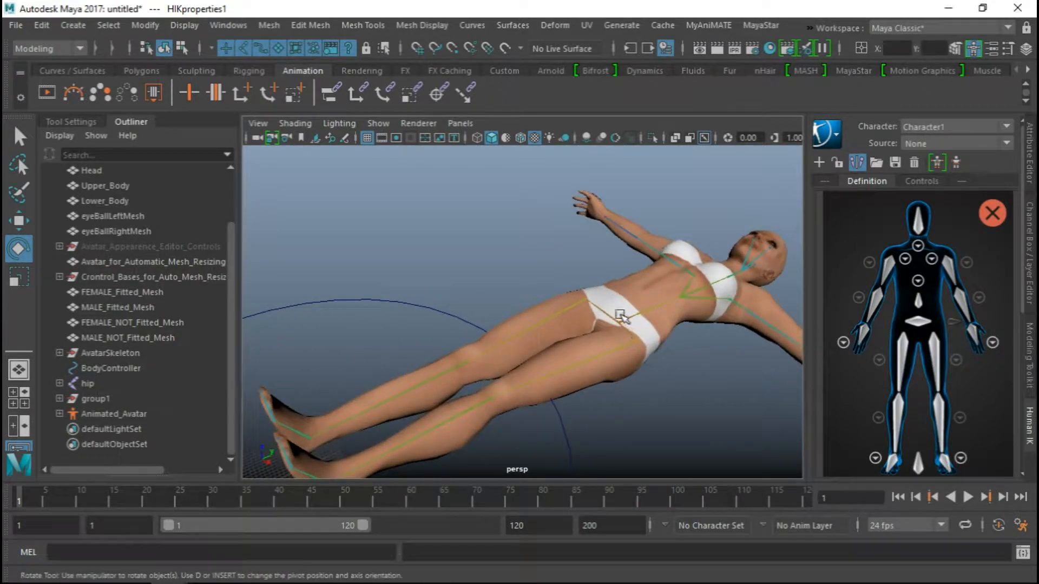
{"action": "left_click", "coordinate": [613, 315]}
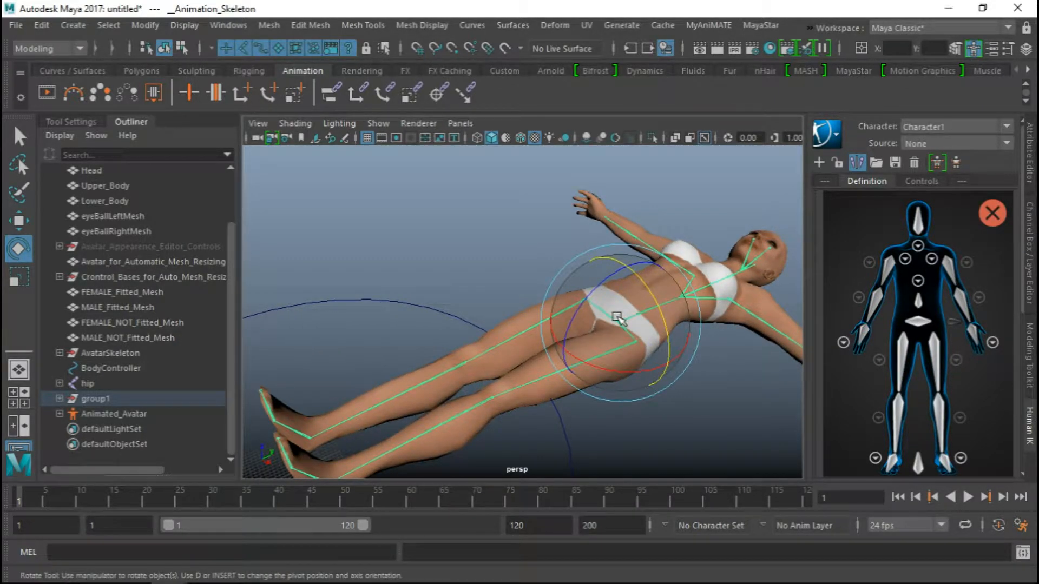
{"action": "key", "text": "q"}
{"action": "left_click_drag", "start_coordinate": [647, 331], "coordinate": [680, 327], "text": "alt"}
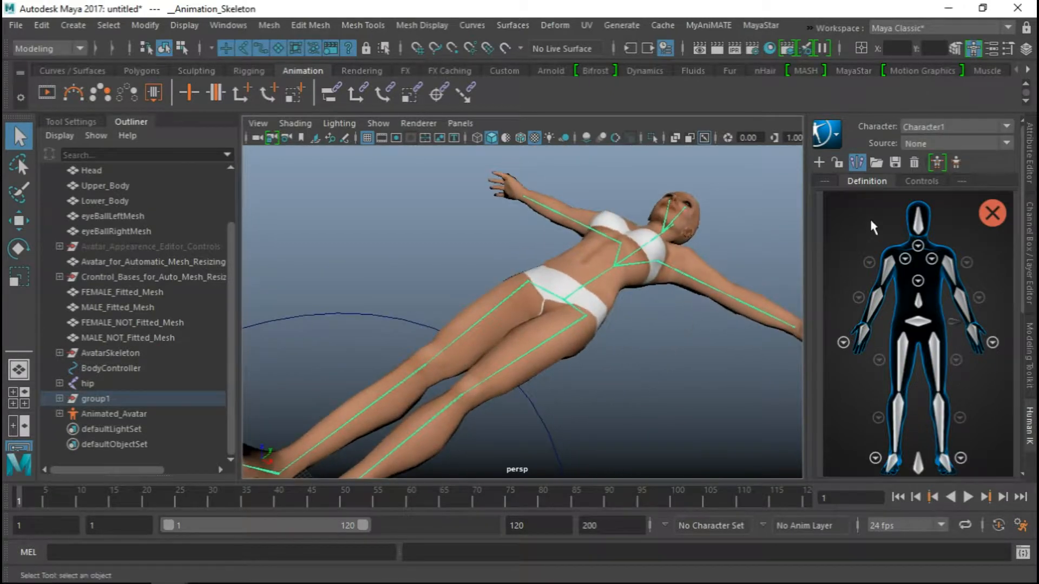
Start loading a skeleton definition, using SLClassicAvatar.xml from the Documents maya/2017/presets folder as the template
{"action": "left_click", "coordinate": [875, 163]}
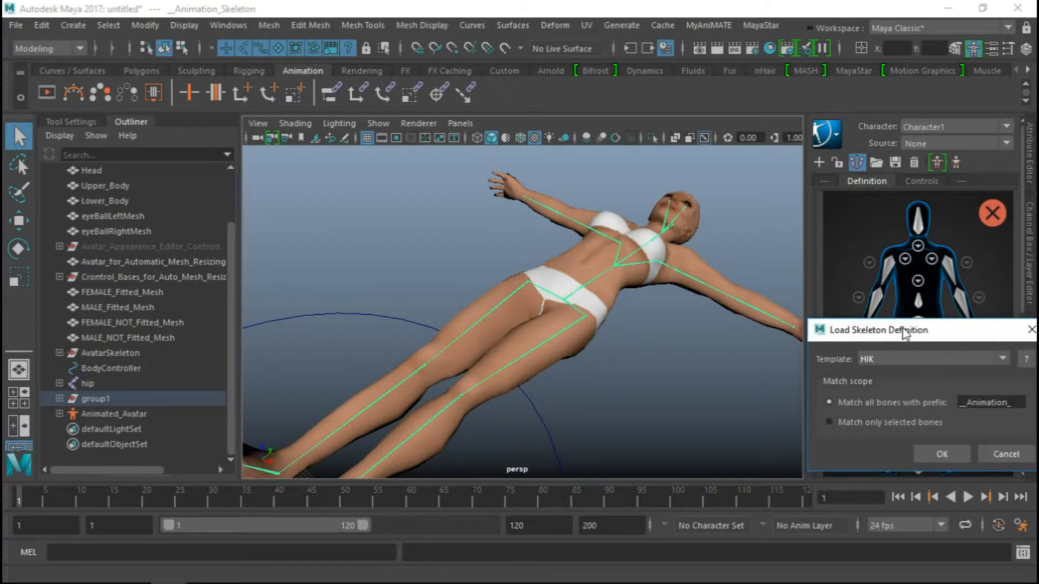
{"action": "left_click_drag", "start_coordinate": [902, 328], "coordinate": [690, 246]}
{"action": "left_click", "coordinate": [703, 276]}
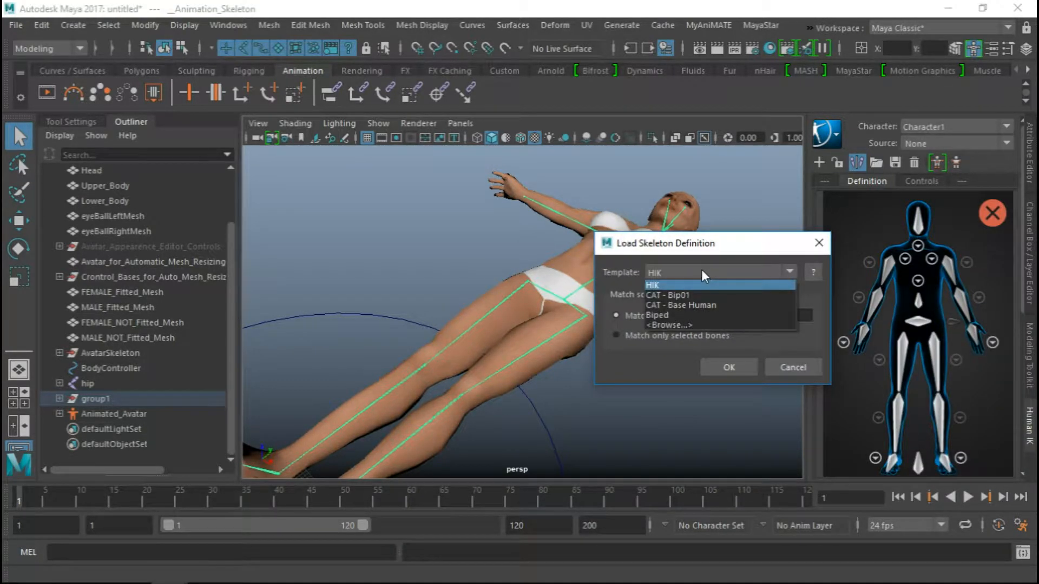
{"action": "left_click", "coordinate": [675, 324]}
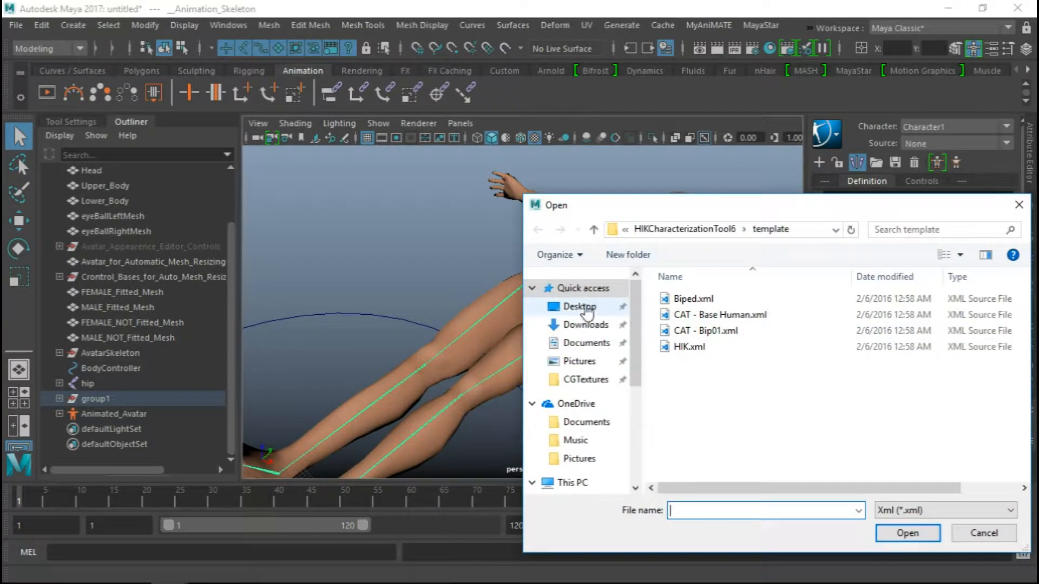
{"action": "left_click", "coordinate": [593, 343]}
{"action": "scroll", "coordinate": [714, 378], "scroll_direction": "down", "scroll_amount": 5}
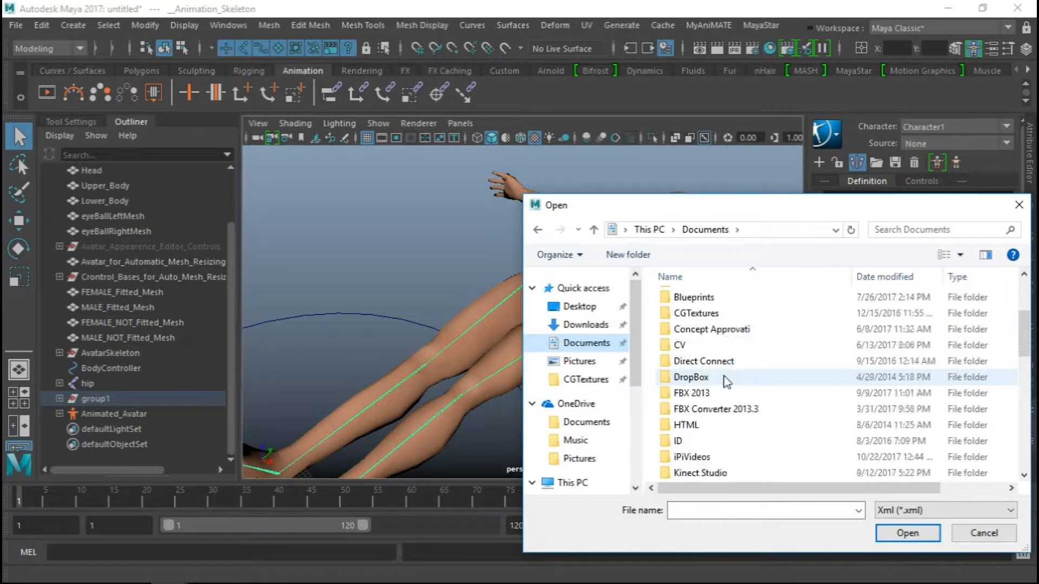
{"action": "double_click", "coordinate": [684, 425]}
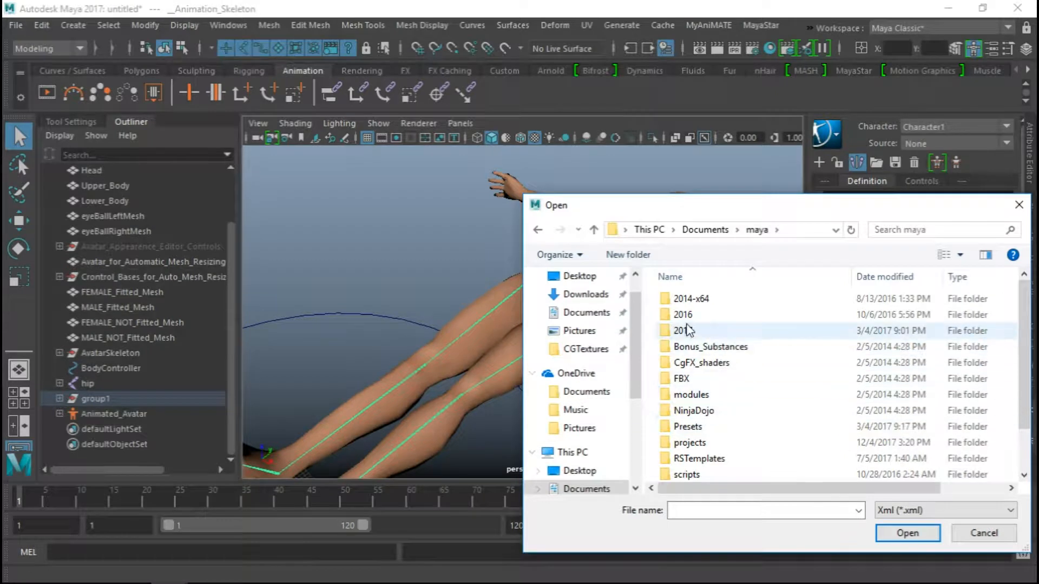
{"action": "double_click", "coordinate": [693, 360]}
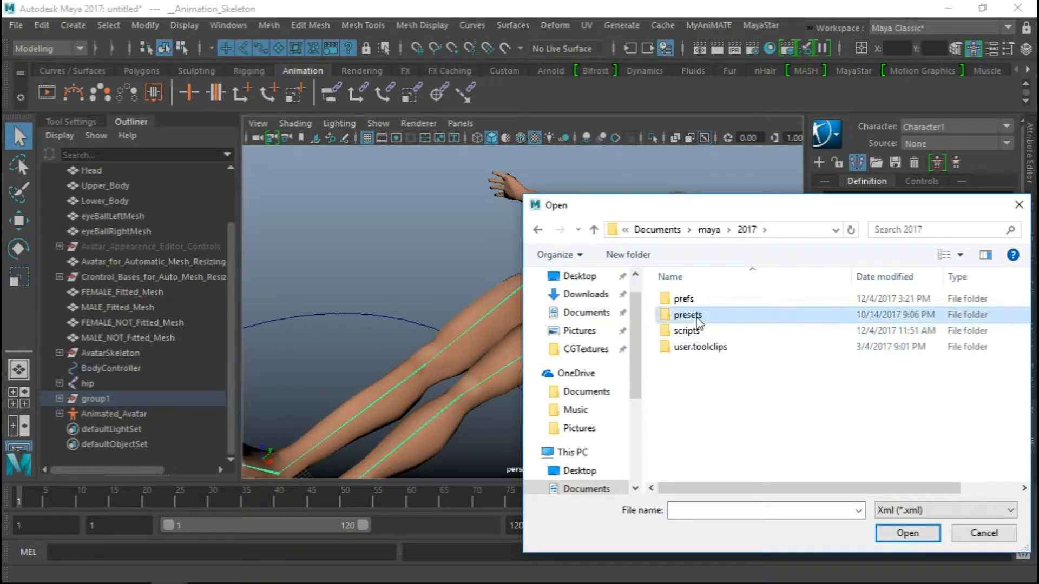
{"action": "double_click", "coordinate": [694, 315]}
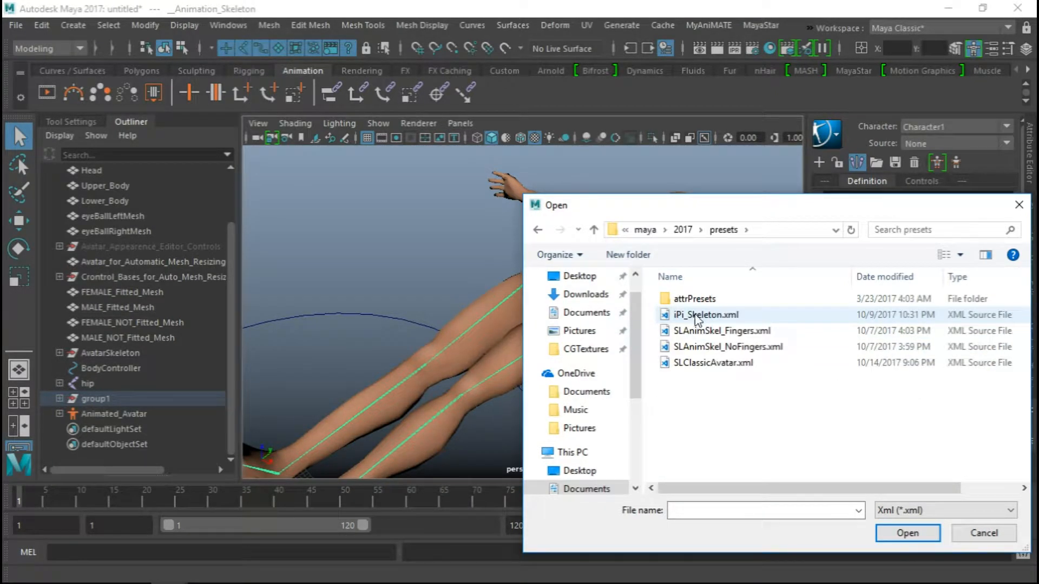
{"action": "left_click", "coordinate": [706, 366]}
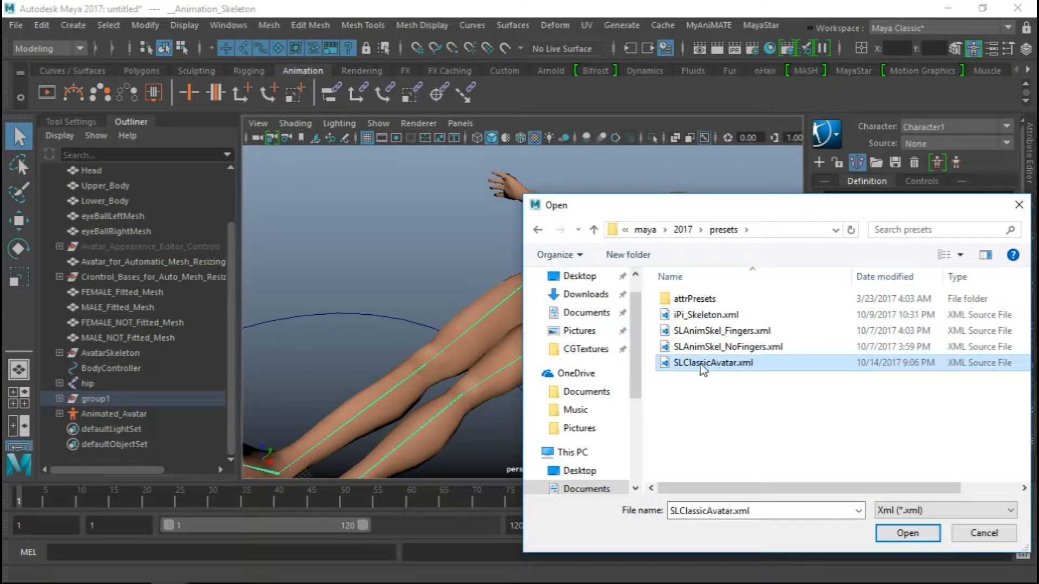
{"action": "left_click", "coordinate": [913, 535]}
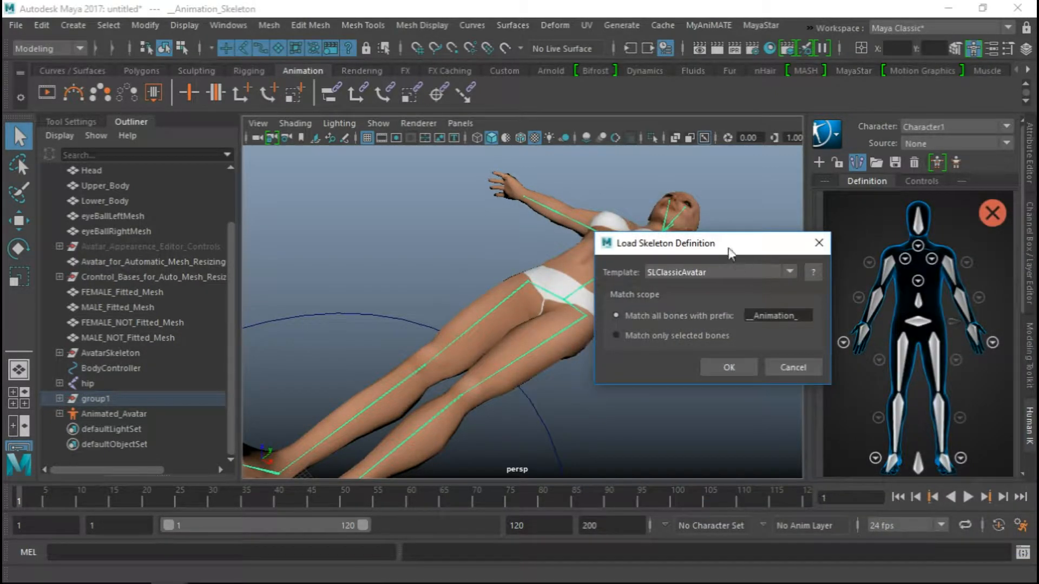
Clear the bone-matching prefix and apply the SLClassicAvatar definition to the character
{"action": "double_click", "coordinate": [756, 318]}
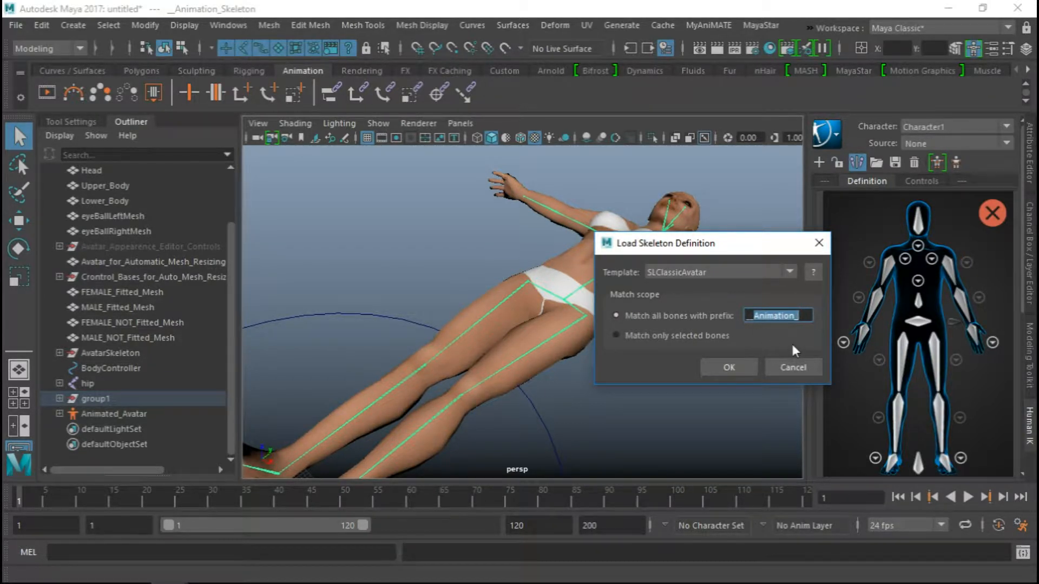
{"action": "key", "text": "BackSpace"}
{"action": "left_click", "coordinate": [722, 367]}
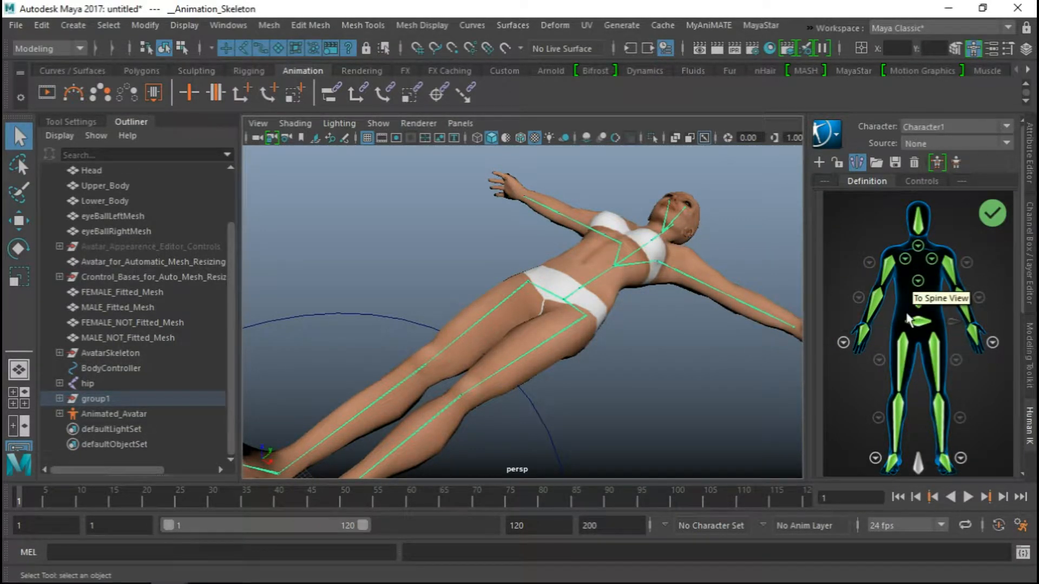
Lock the avatar's HumanIK character definition
{"action": "left_click", "coordinate": [836, 162]}
{"action": "scroll", "coordinate": [551, 330], "scroll_direction": "down", "scroll_amount": 5}
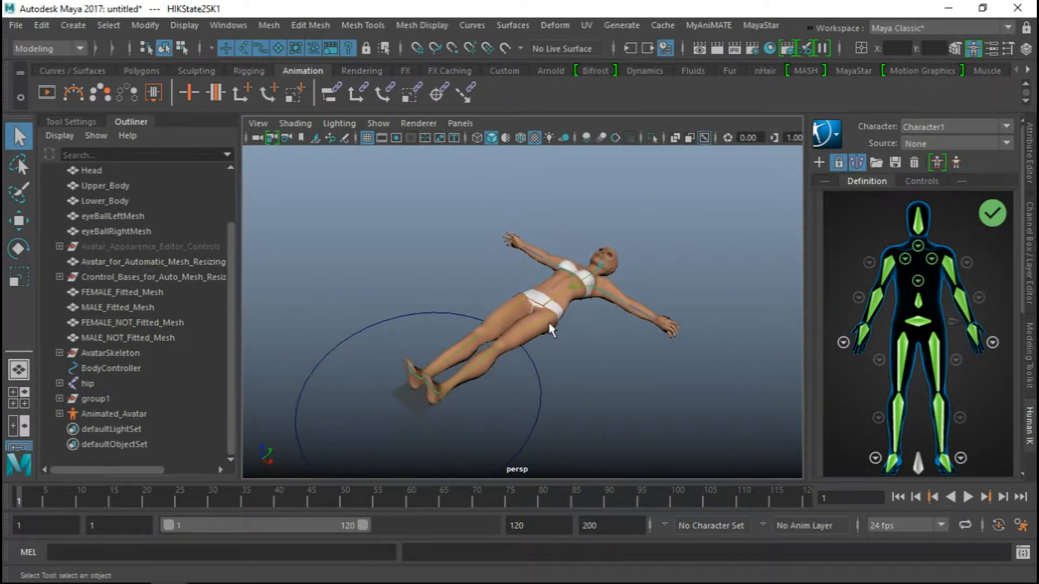
{"action": "left_click_drag", "start_coordinate": [551, 331], "coordinate": [517, 296], "text": "alt"}
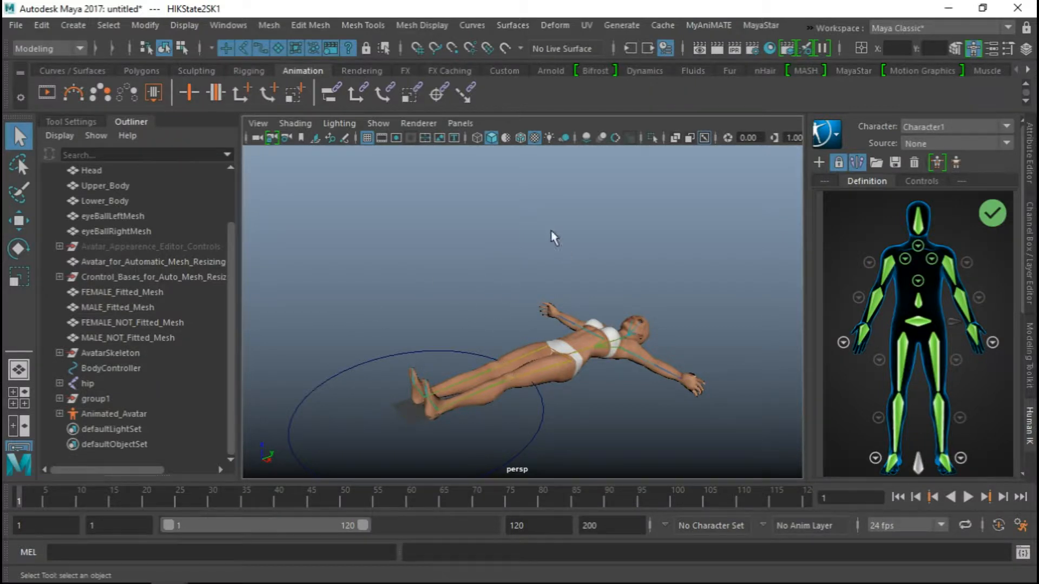
{"action": "mouse_move", "coordinate": [552, 234]}
{"action": "left_mouse_down", "text": "alt"}
{"action": "mouse_move", "coordinate": [530, 246]}
{"action": "mouse_move", "coordinate": [551, 263]}
{"action": "mouse_move", "coordinate": [595, 250]}
{"action": "mouse_move", "coordinate": [536, 238]}
{"action": "left_mouse_up", "text": "alt"}
{"action": "mouse_move", "coordinate": [550, 294]}
{"action": "left_mouse_down", "text": "alt"}
{"action": "mouse_move", "coordinate": [533, 319]}
{"action": "mouse_move", "coordinate": [528, 298]}
{"action": "mouse_move", "coordinate": [589, 303]}
{"action": "mouse_move", "coordinate": [545, 306]}
{"action": "left_mouse_up", "text": "alt"}
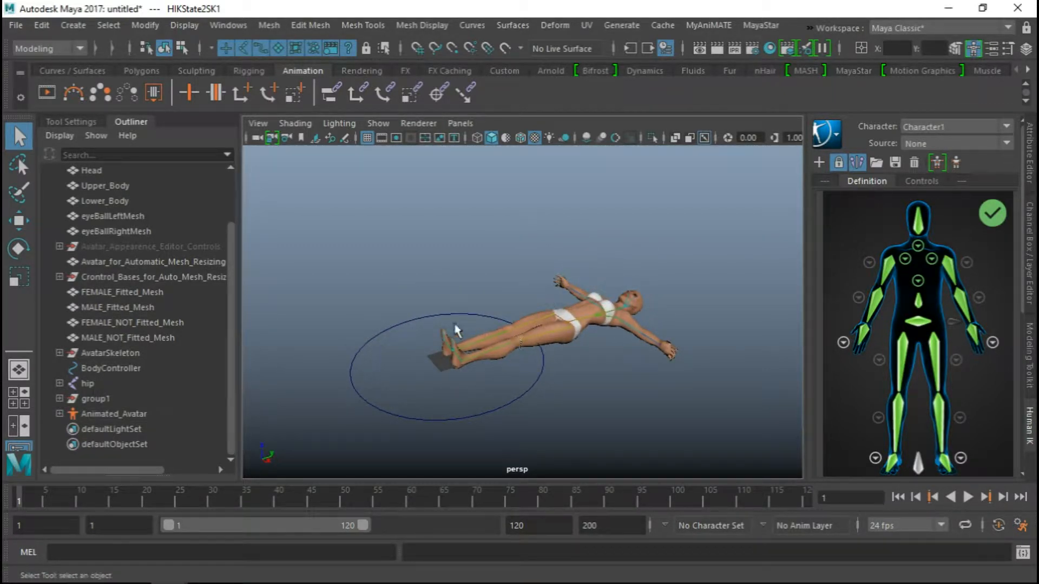
Open the scene's file import dialog on the FBX clips in the iPiVideos folder
{"action": "left_click", "coordinate": [14, 25]}
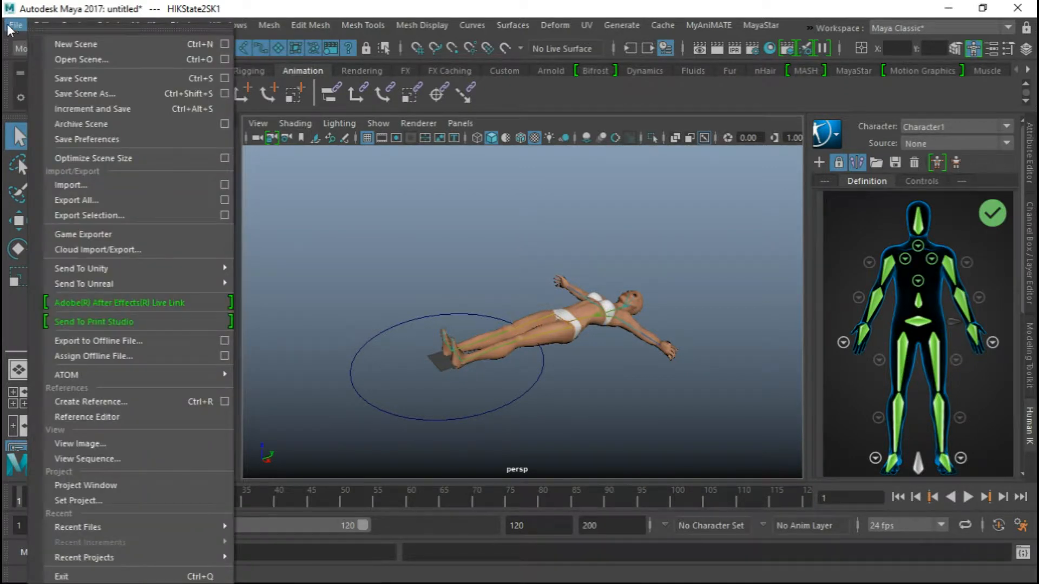
{"action": "left_click", "coordinate": [60, 187]}
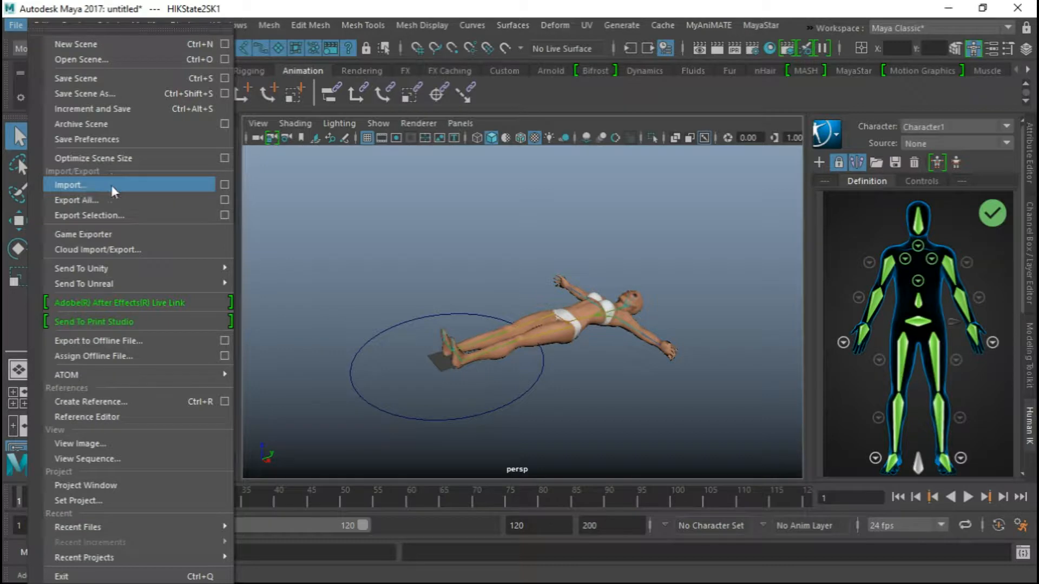
{"action": "left_click", "coordinate": [83, 184]}
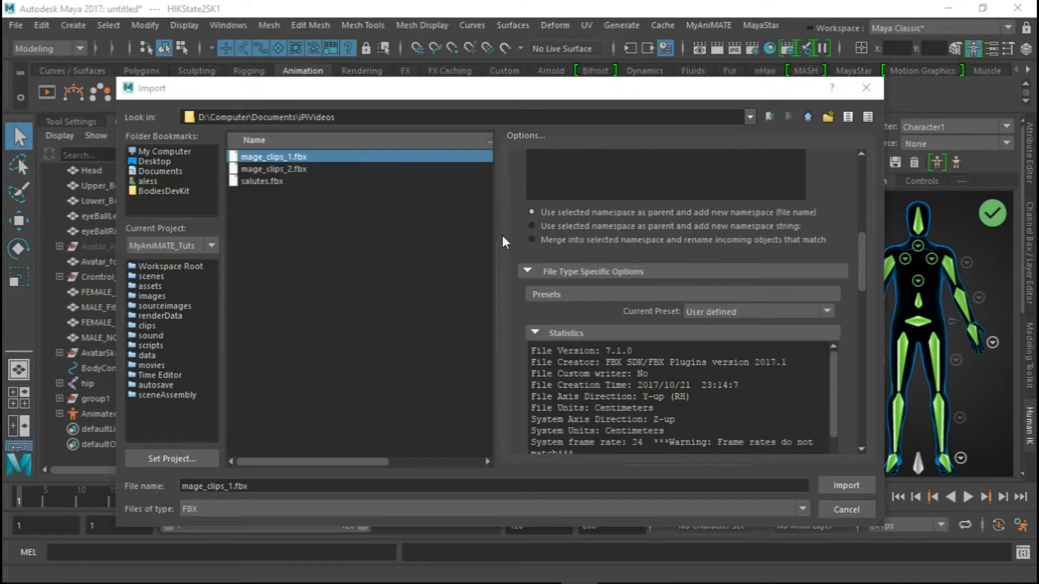
{"action": "left_click_drag", "start_coordinate": [581, 90], "coordinate": [579, 86]}
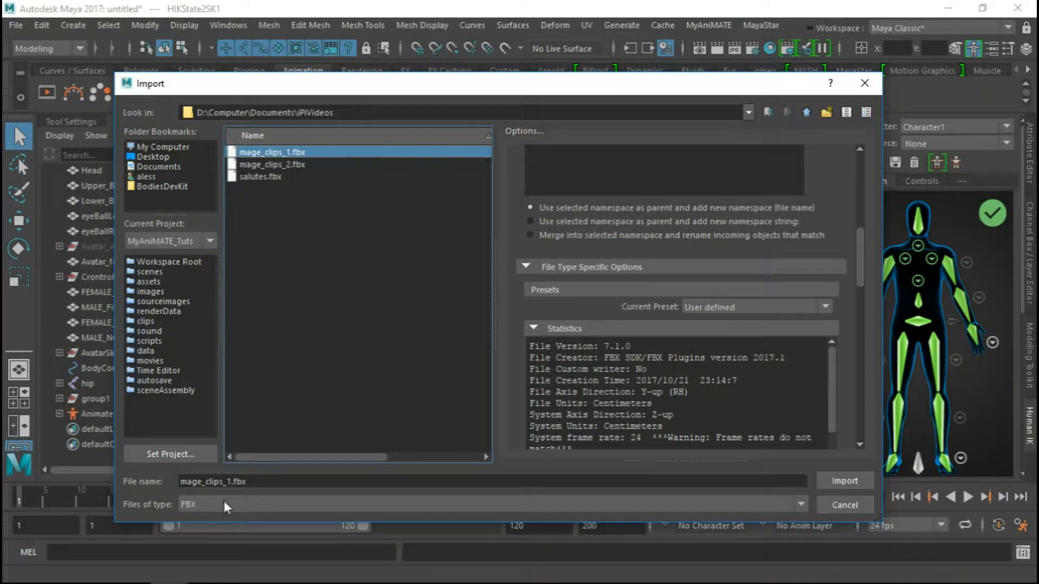
Examine the playback, namespace and FBX-specific import options for mage_clips_1.fbx, including the system frame rate line in its file statistics
{"action": "left_click", "coordinate": [527, 268]}
{"action": "scroll", "coordinate": [512, 248], "scroll_direction": "up", "scroll_amount": 5}
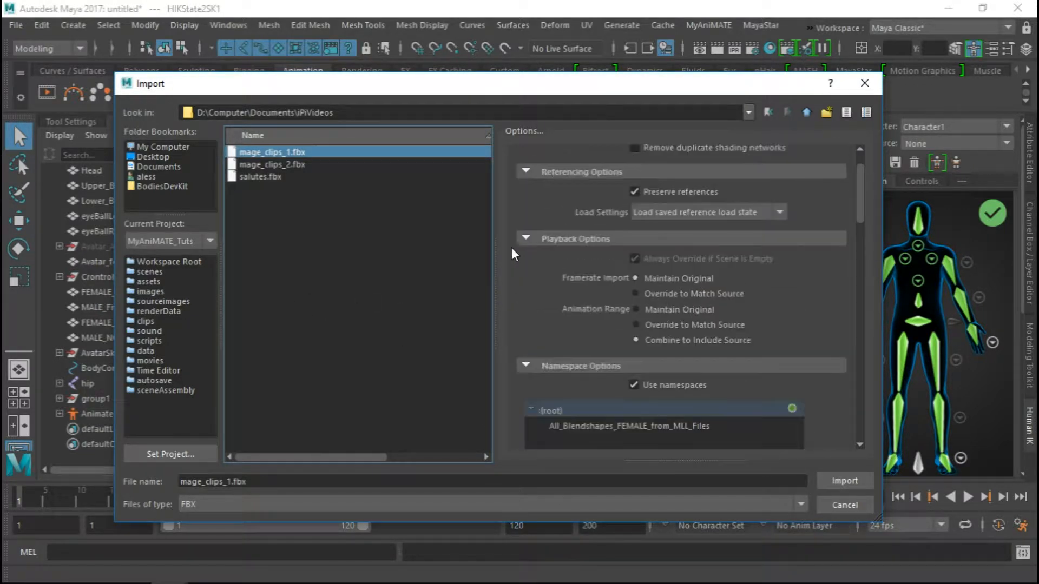
{"action": "scroll", "coordinate": [512, 248], "scroll_direction": "down", "scroll_amount": 2}
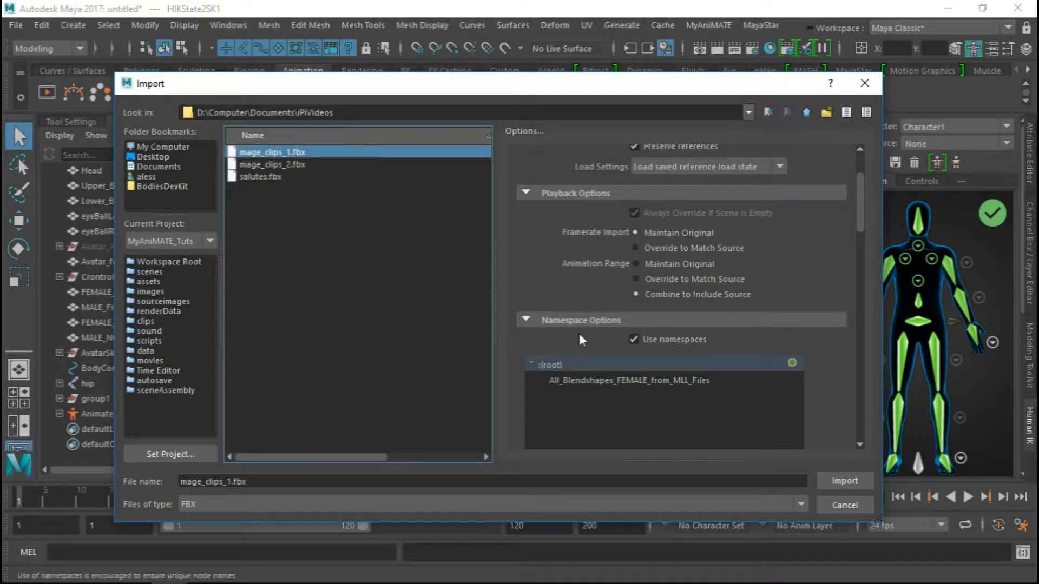
{"action": "scroll", "coordinate": [739, 343], "scroll_direction": "down", "scroll_amount": 1}
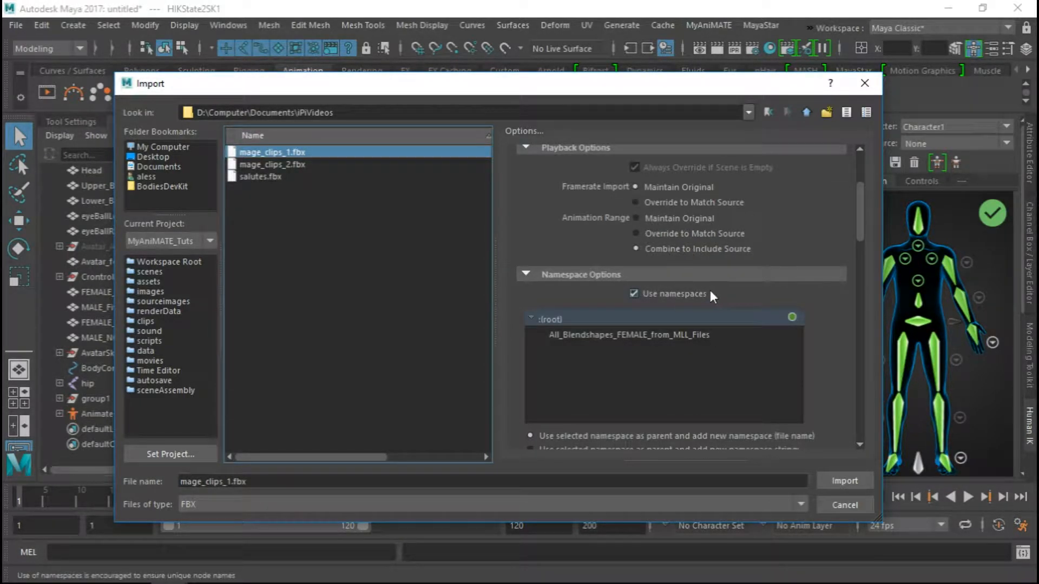
{"action": "scroll", "coordinate": [741, 287], "scroll_direction": "down", "scroll_amount": 1}
{"action": "scroll", "coordinate": [836, 297], "scroll_direction": "down", "scroll_amount": 4}
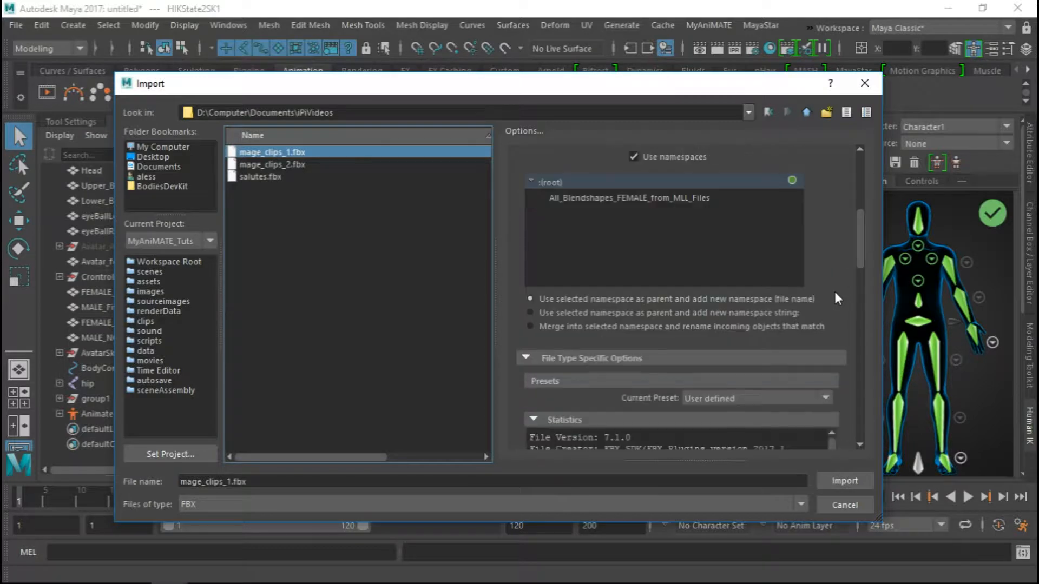
{"action": "scroll", "coordinate": [836, 292], "scroll_direction": "down", "scroll_amount": 1}
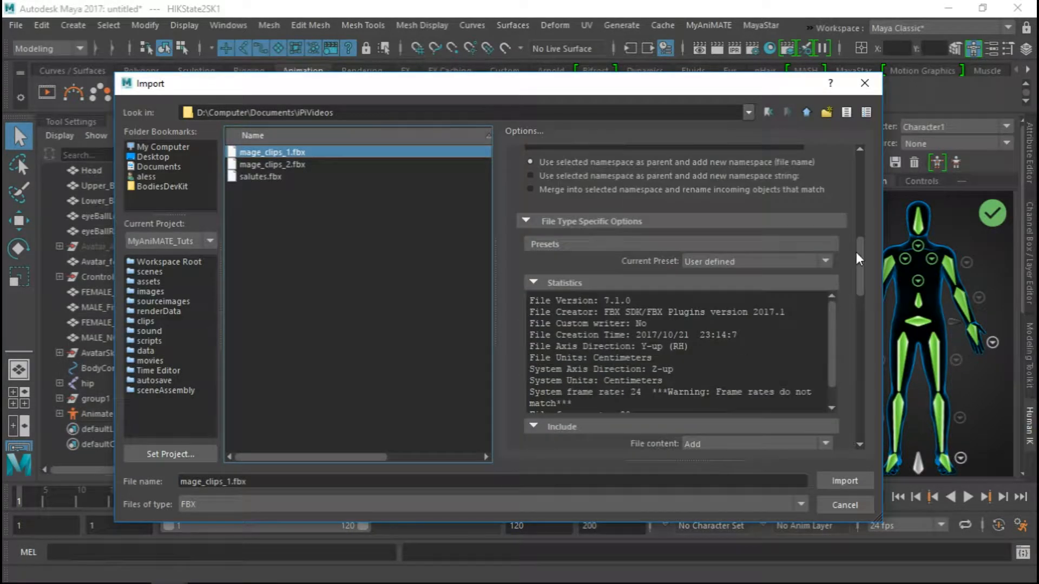
{"action": "scroll", "coordinate": [836, 344], "scroll_direction": "down", "scroll_amount": 3}
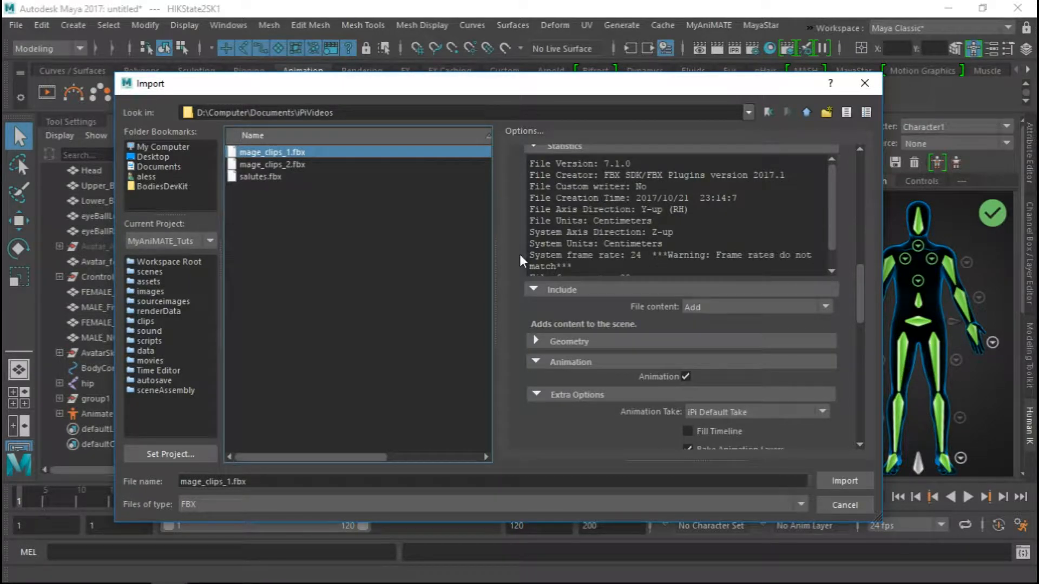
{"action": "left_click_drag", "start_coordinate": [528, 255], "coordinate": [643, 255]}
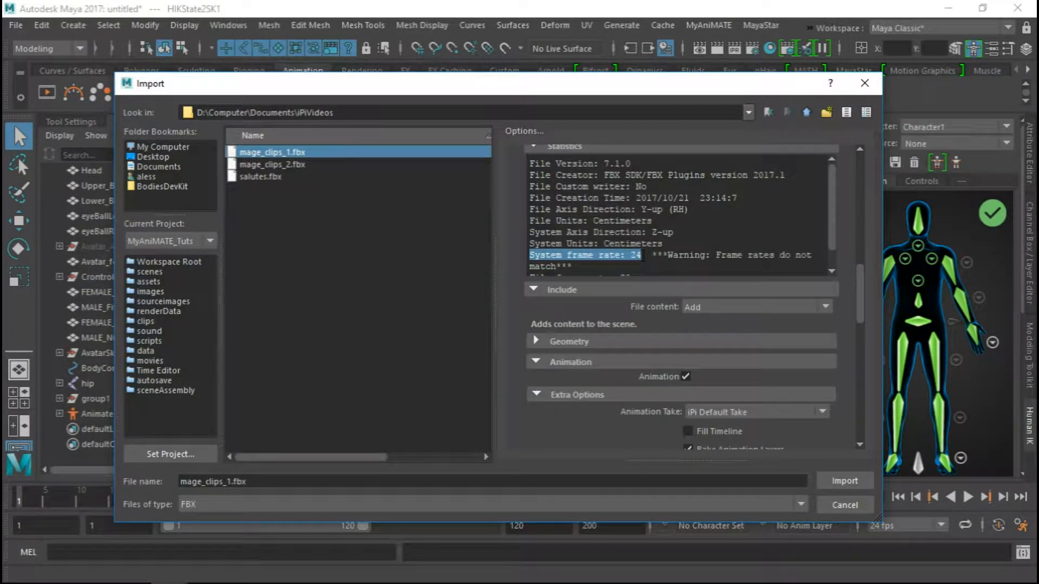
{"action": "left_click_drag", "start_coordinate": [643, 255], "coordinate": [812, 255]}
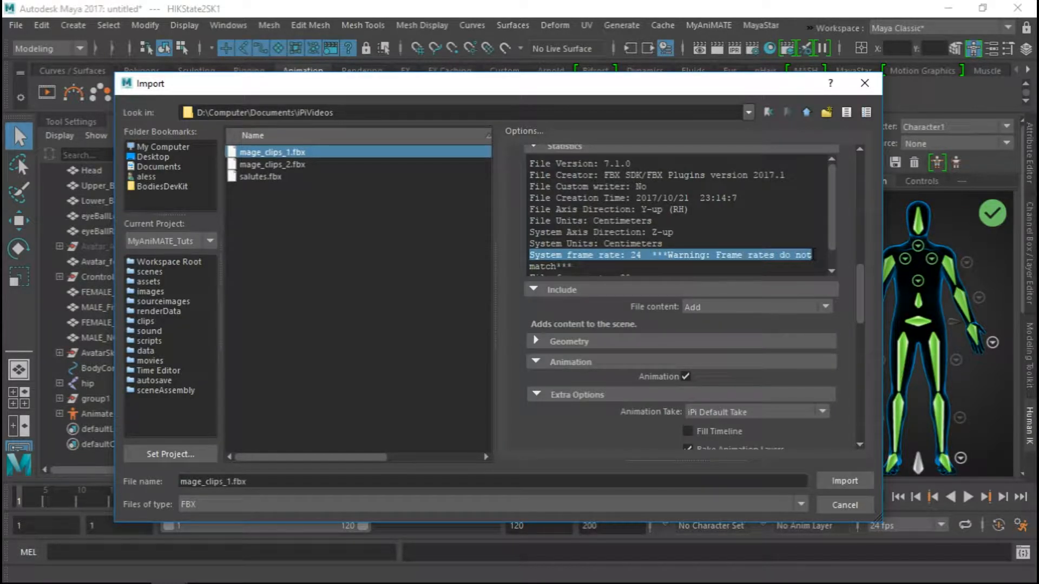
Import the motion capture file mage_clips_1.fbx into the scene
{"action": "left_click", "coordinate": [263, 151]}
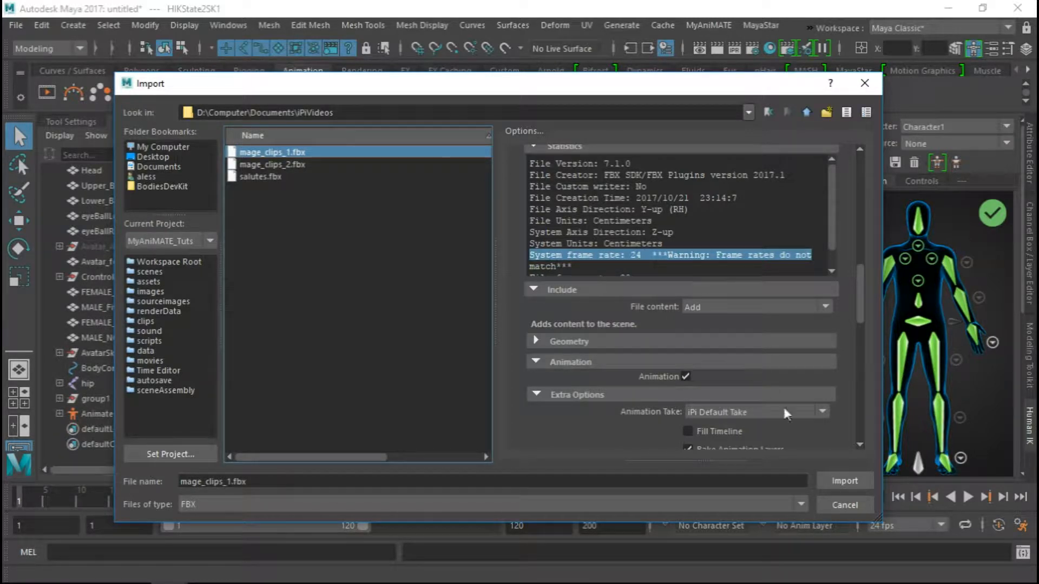
{"action": "left_click", "coordinate": [845, 481]}
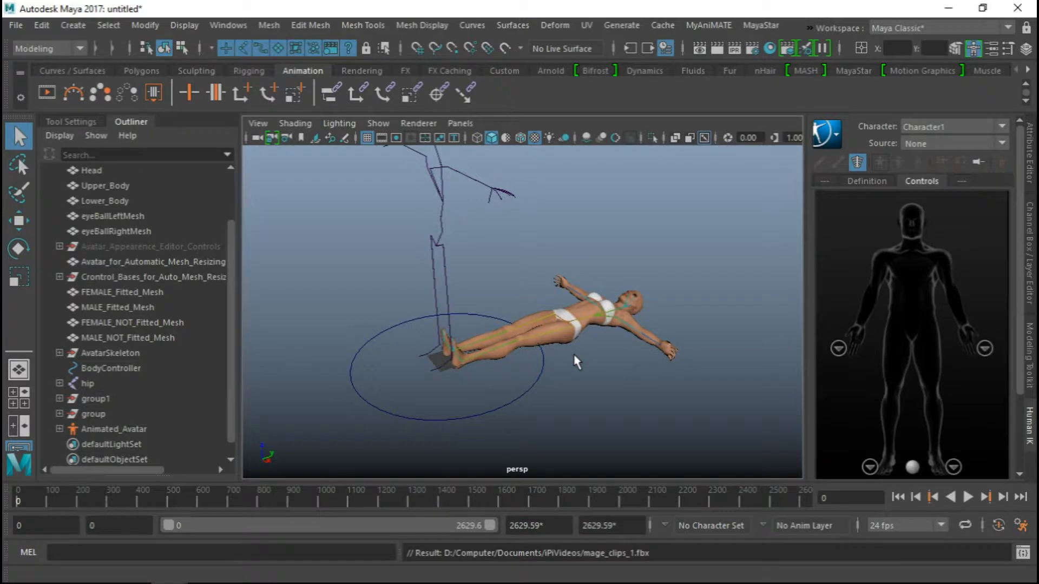
{"action": "middle_click_drag", "start_coordinate": [385, 306], "coordinate": [420, 318], "text": "alt"}
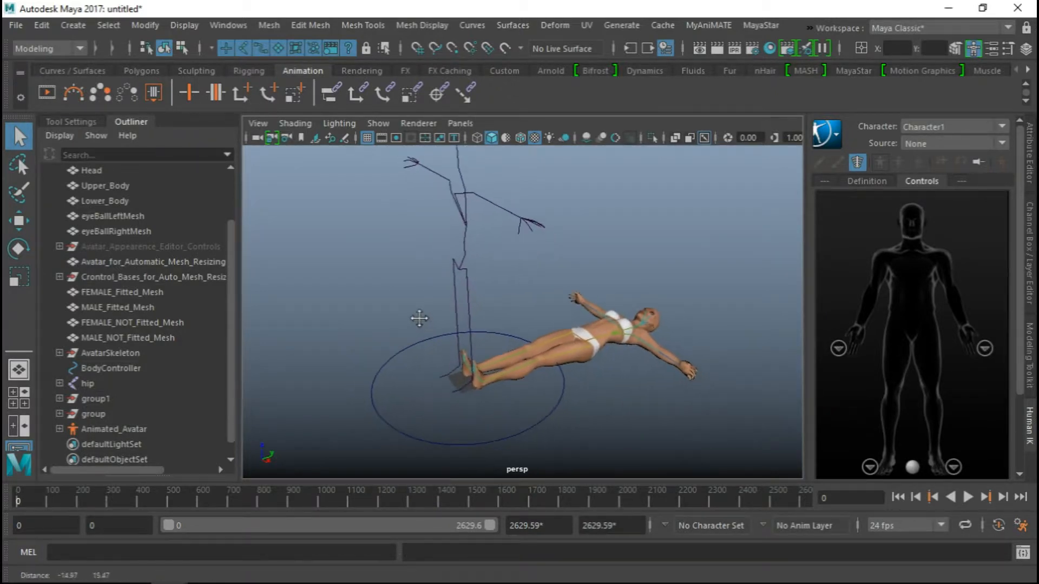
Select the imported clip's group in the scene hierarchy and expand it to show the mage_clips_1:Hip joint
{"action": "left_click", "coordinate": [87, 414]}
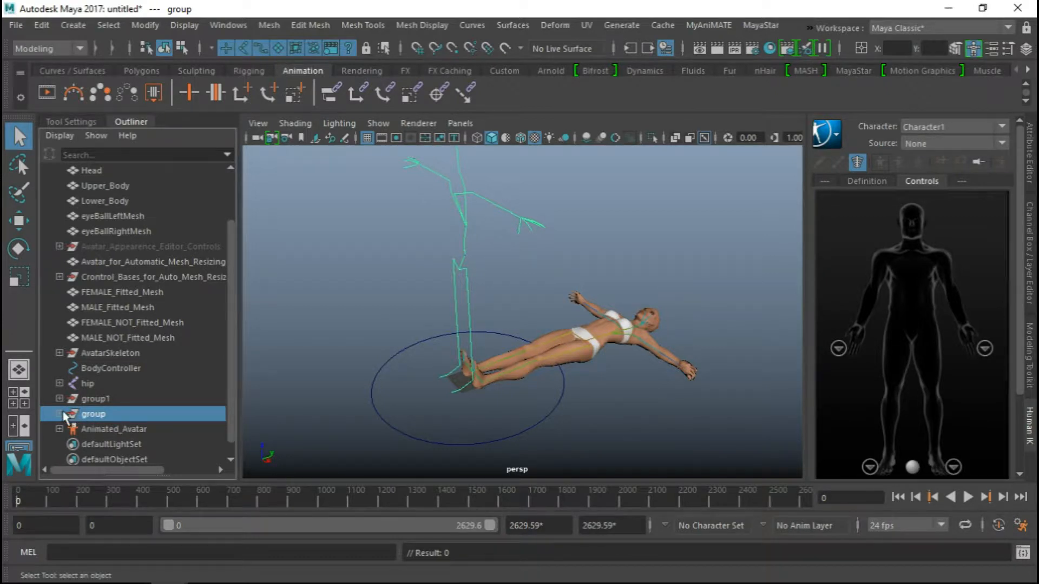
{"action": "left_click", "coordinate": [59, 414]}
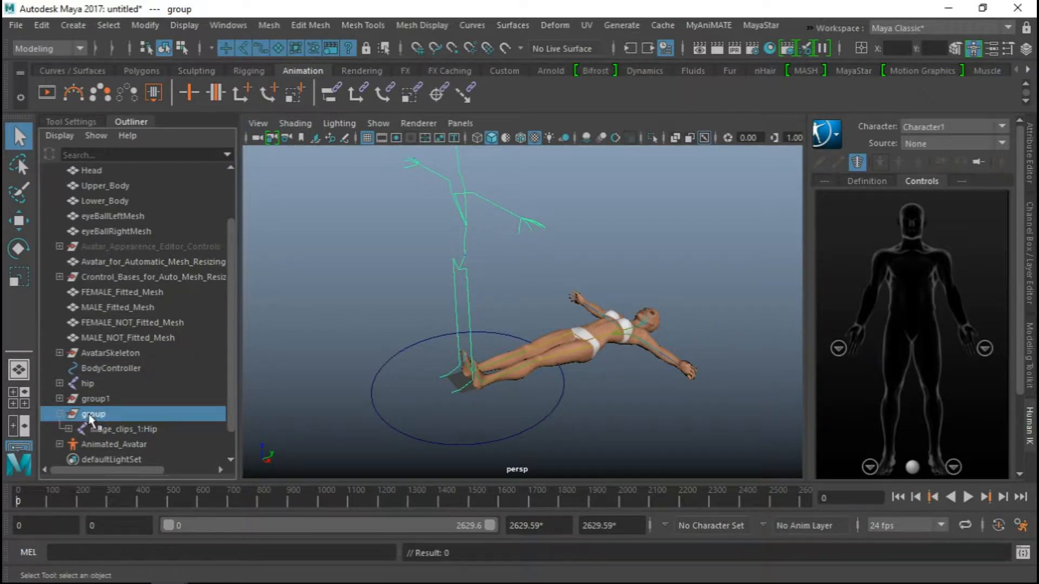
{"action": "left_click_drag", "start_coordinate": [561, 354], "coordinate": [540, 343], "text": "alt"}
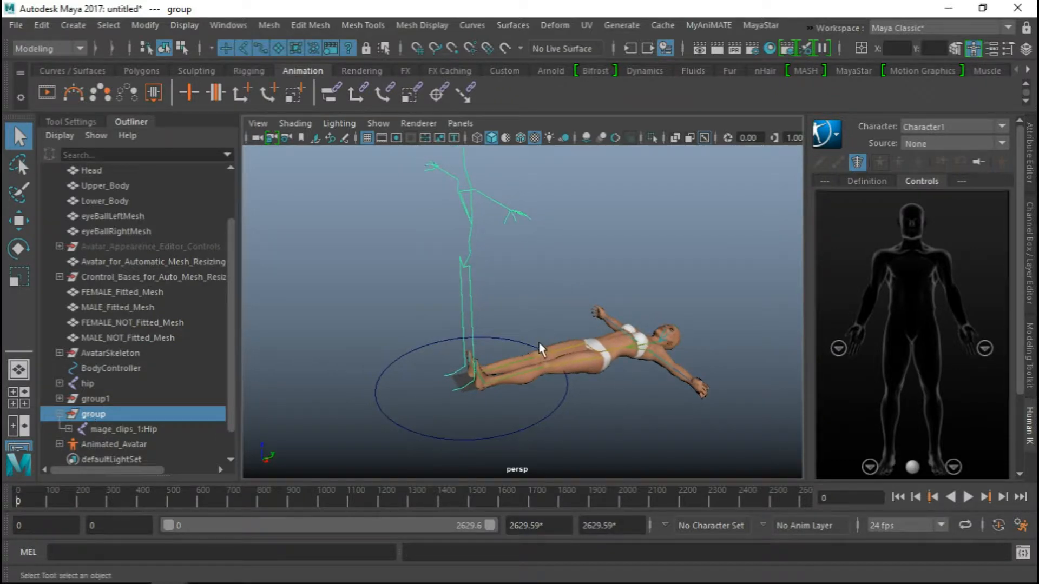
{"action": "key", "text": "e"}
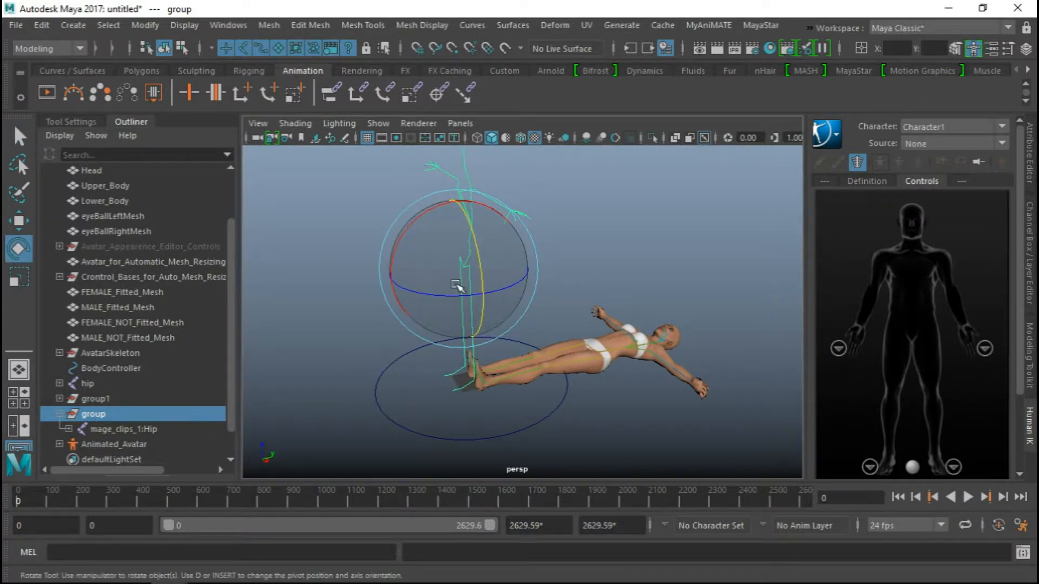
{"action": "left_click_drag", "start_coordinate": [366, 347], "coordinate": [454, 260], "text": "alt"}
Move the pivot of the motion capture group from its hips to the center of the grid with grid snapping
{"action": "key", "text": "w"}
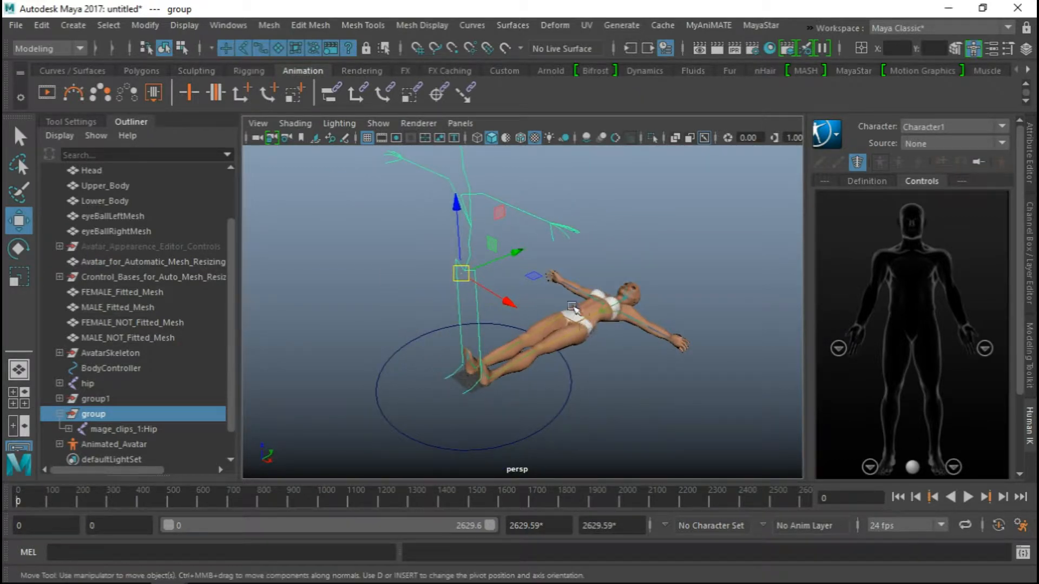
{"action": "left_click_drag", "start_coordinate": [630, 319], "coordinate": [469, 320], "text": "alt"}
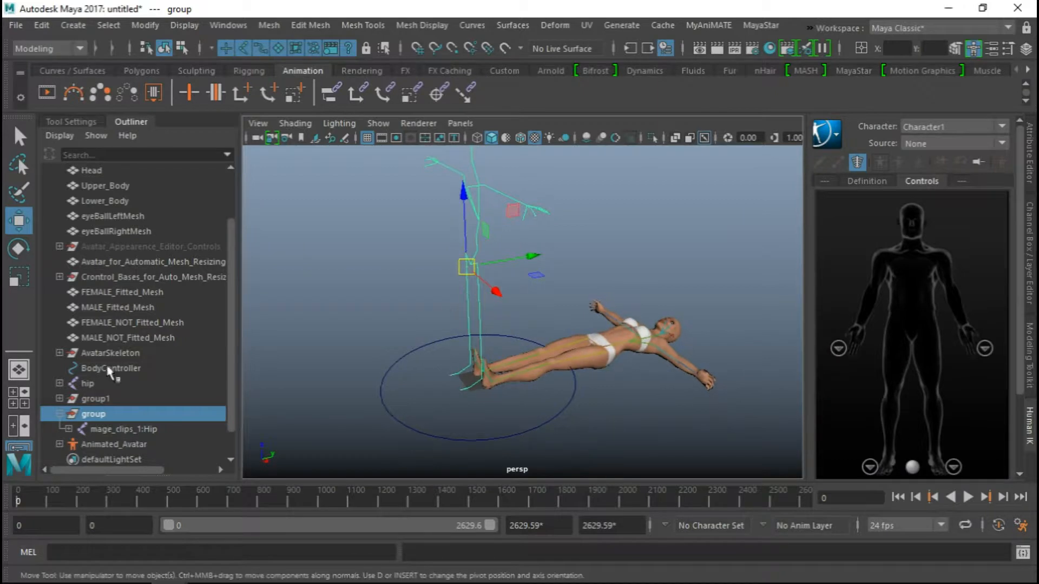
{"action": "left_click_drag", "start_coordinate": [417, 383], "coordinate": [464, 360], "text": "alt"}
{"action": "right_click_drag", "start_coordinate": [464, 361], "coordinate": [527, 353], "text": "alt"}
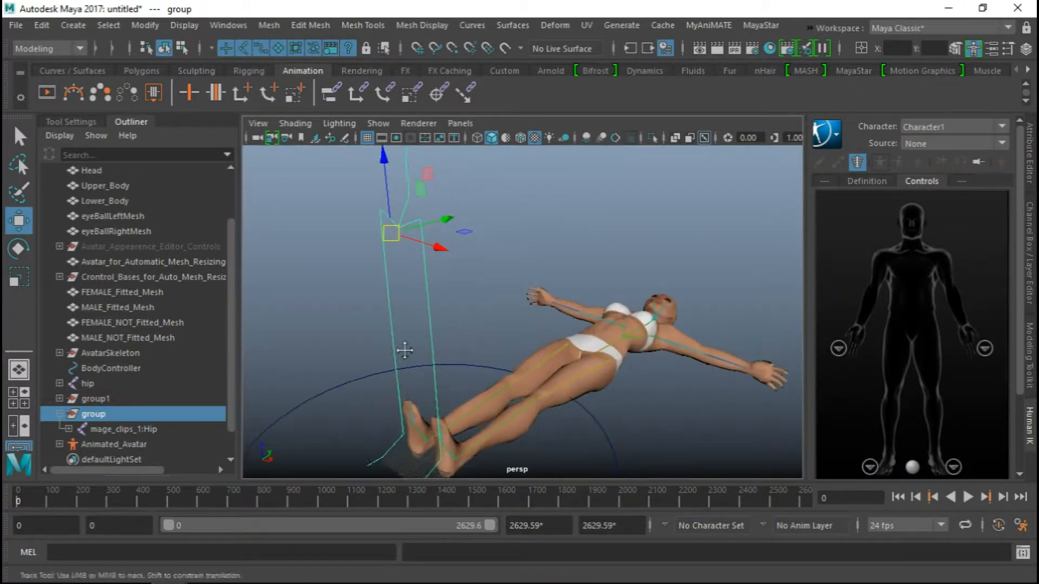
{"action": "left_click_drag", "start_coordinate": [404, 351], "coordinate": [460, 287], "text": "alt"}
{"action": "left_click_drag", "start_coordinate": [432, 248], "coordinate": [433, 277], "text": "alt"}
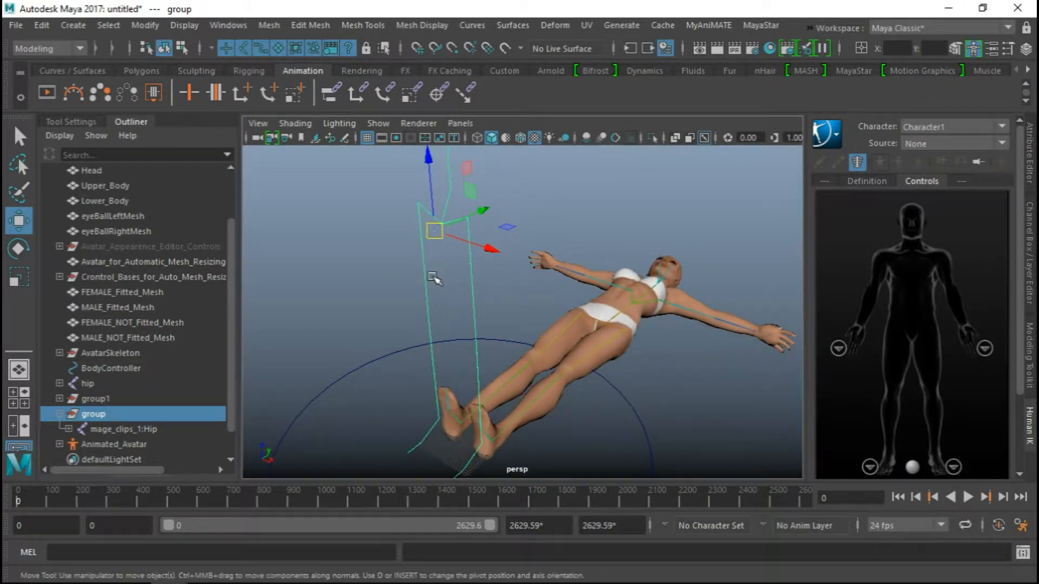
{"action": "key", "text": "d"}
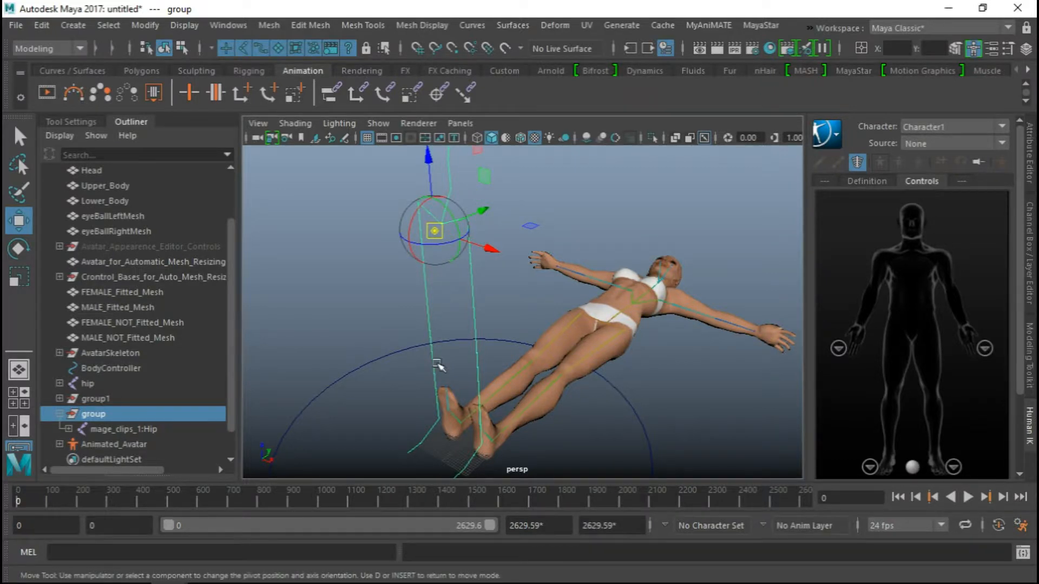
{"action": "middle_click_drag", "start_coordinate": [439, 360], "coordinate": [514, 333], "text": "alt"}
{"action": "left_click_drag", "start_coordinate": [514, 333], "coordinate": [520, 395], "text": "alt"}
{"action": "right_click_drag", "start_coordinate": [520, 394], "coordinate": [619, 505], "text": "alt"}
{"action": "middle_click_drag", "start_coordinate": [544, 336], "coordinate": [505, 209], "text": "alt"}
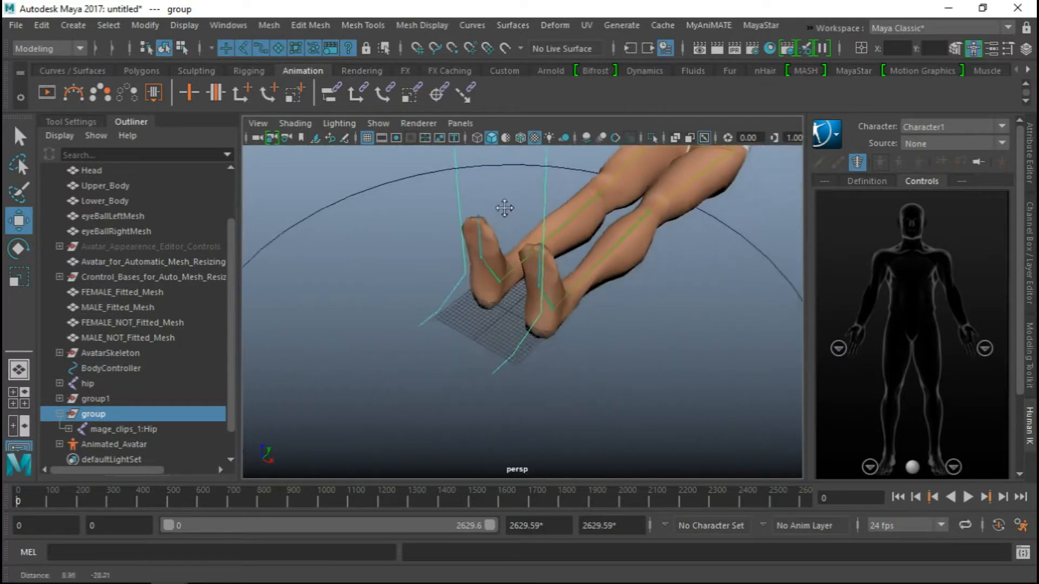
{"action": "right_click_drag", "start_coordinate": [498, 349], "coordinate": [560, 361], "text": "alt"}
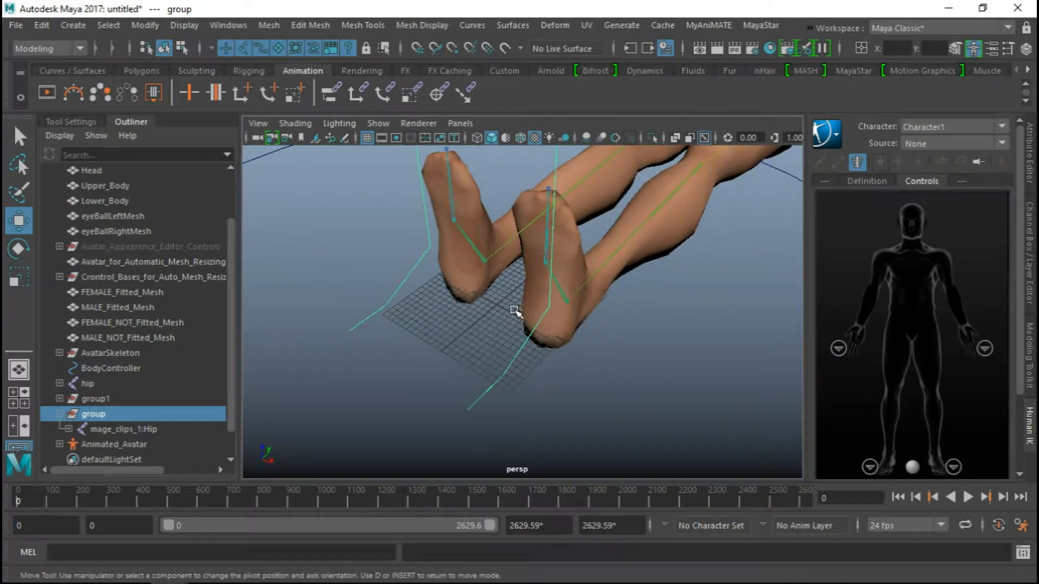
{"action": "key", "text": "x"}
{"action": "left_click_drag", "start_coordinate": [490, 302], "coordinate": [495, 304]}
{"action": "key", "text": "d"}
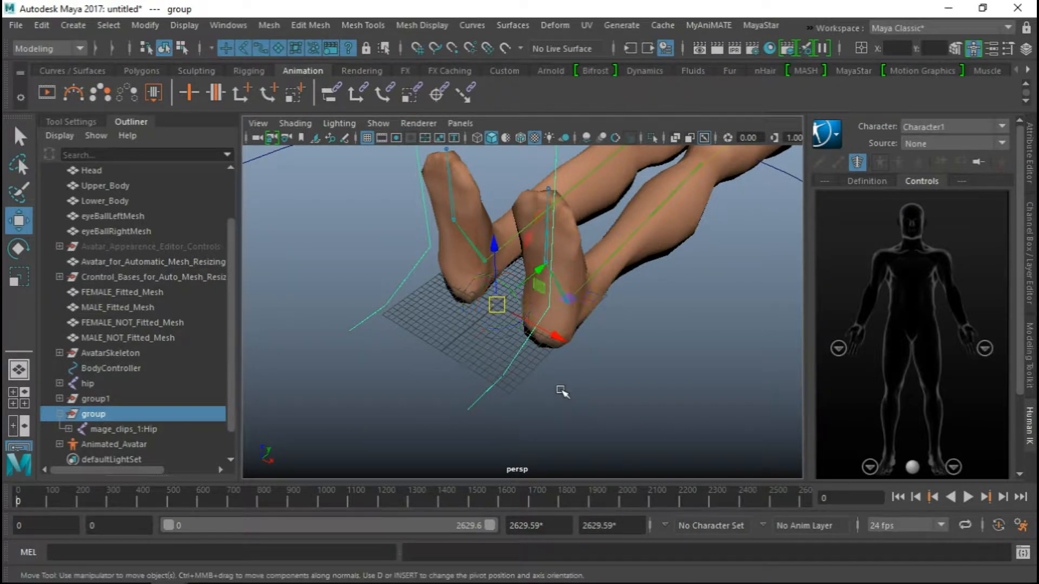
Rotate the motion capture group -90 degrees about the X axis so its skeleton lies over the avatar, and deselect it
{"action": "scroll", "coordinate": [507, 370], "scroll_direction": "down", "scroll_amount": 6}
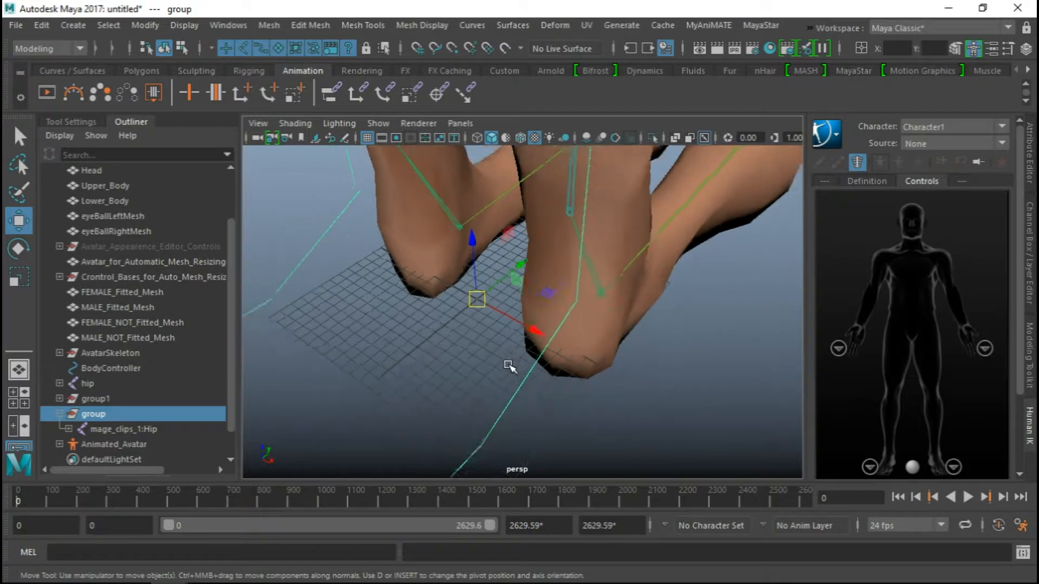
{"action": "scroll", "coordinate": [506, 367], "scroll_direction": "down", "scroll_amount": 5}
{"action": "left_click_drag", "start_coordinate": [506, 366], "coordinate": [684, 319], "text": "alt"}
{"action": "middle_click_drag", "start_coordinate": [584, 315], "coordinate": [578, 357], "text": "alt"}
{"action": "key", "text": "e"}
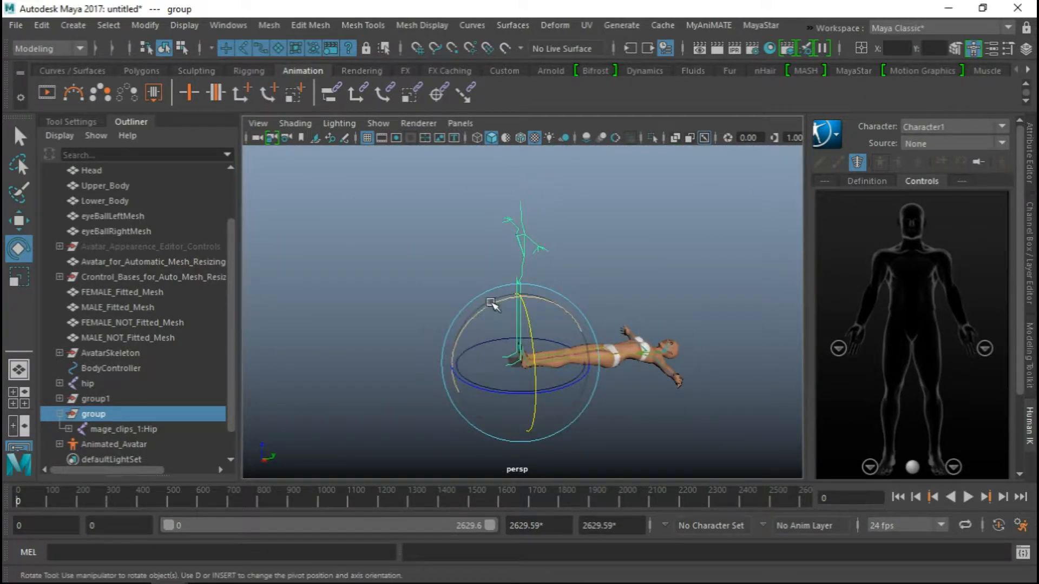
{"action": "left_click_drag", "start_coordinate": [489, 303], "coordinate": [591, 305]}
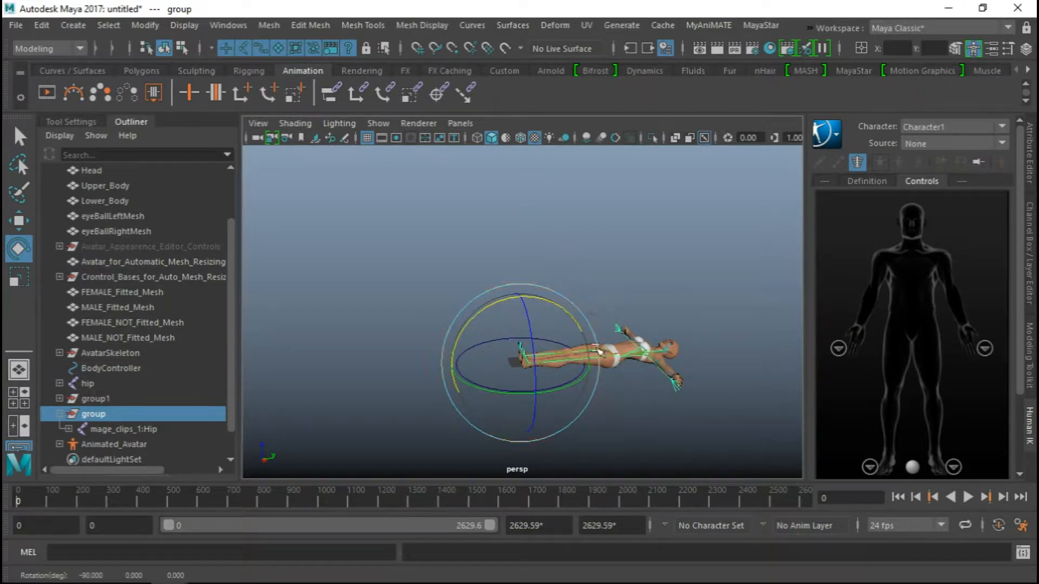
{"action": "left_click_drag", "start_coordinate": [720, 278], "coordinate": [665, 289], "text": "alt"}
{"action": "left_click_drag", "start_coordinate": [683, 302], "coordinate": [619, 298], "text": "alt"}
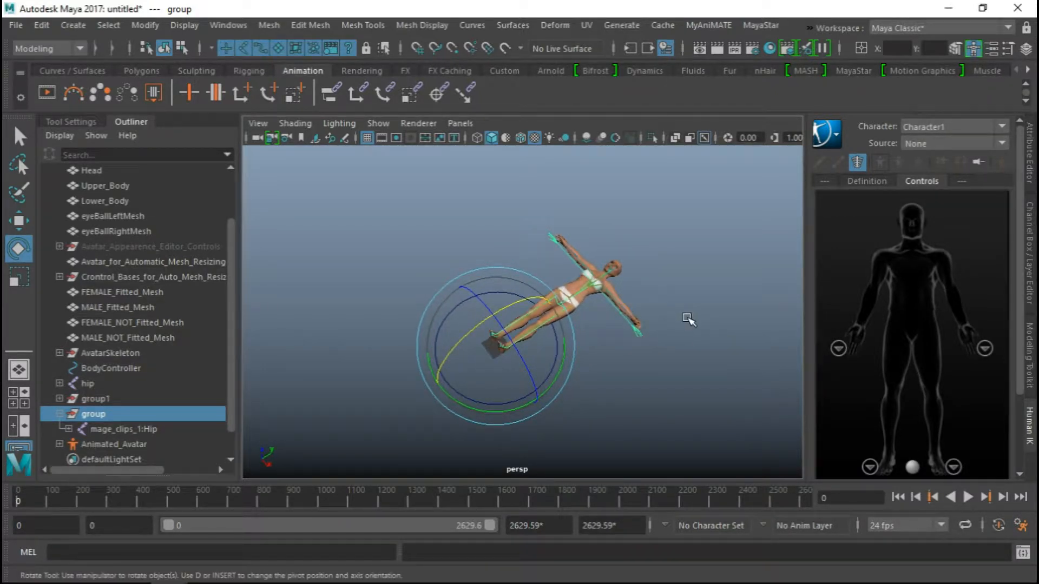
{"action": "left_click_drag", "start_coordinate": [688, 319], "coordinate": [663, 255], "text": "alt"}
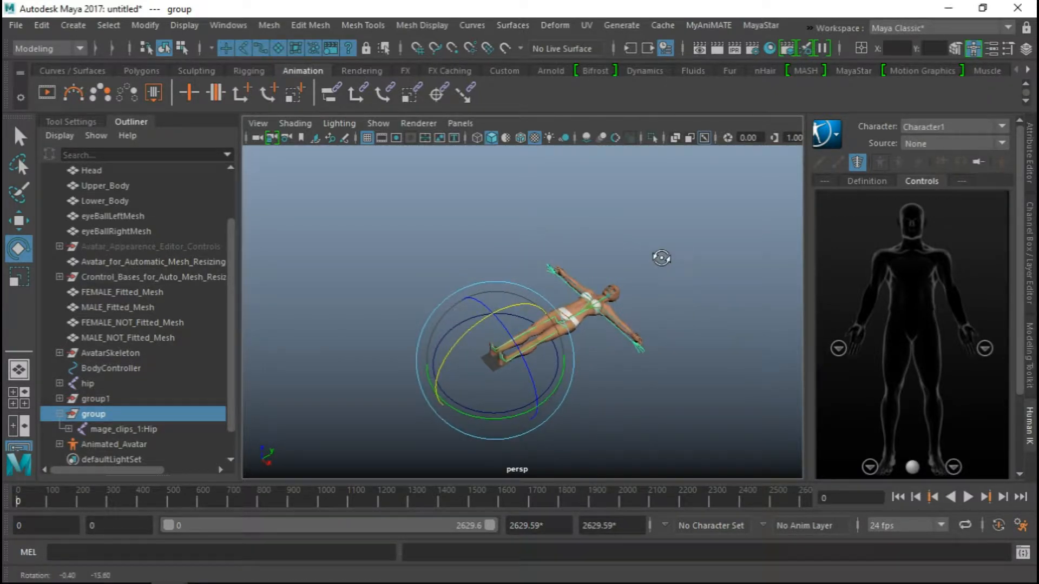
{"action": "left_click", "coordinate": [676, 281]}
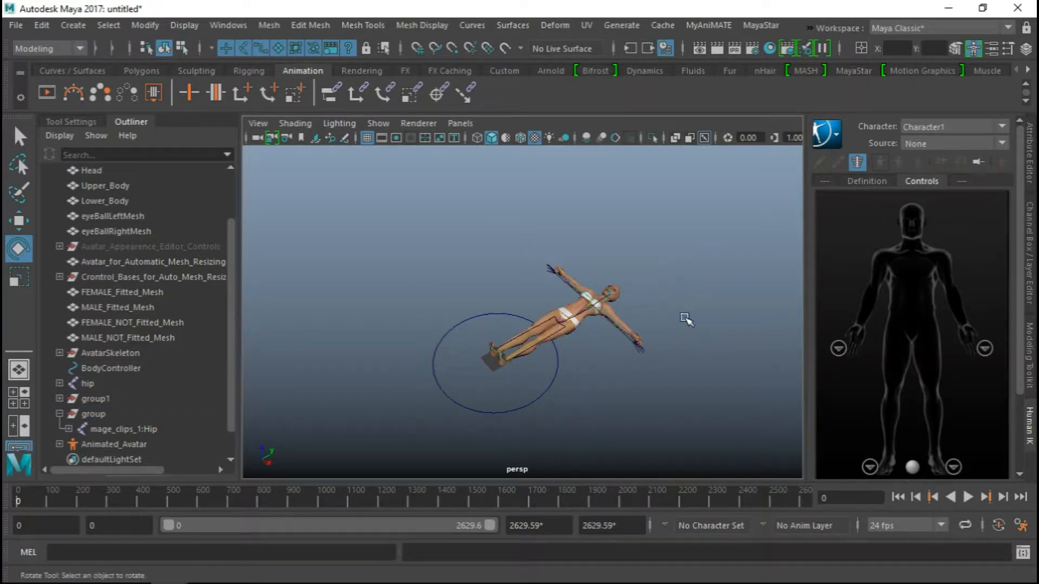
Rename the avatar's HumanIK character to SLAvatar
{"action": "left_click", "coordinate": [866, 181]}
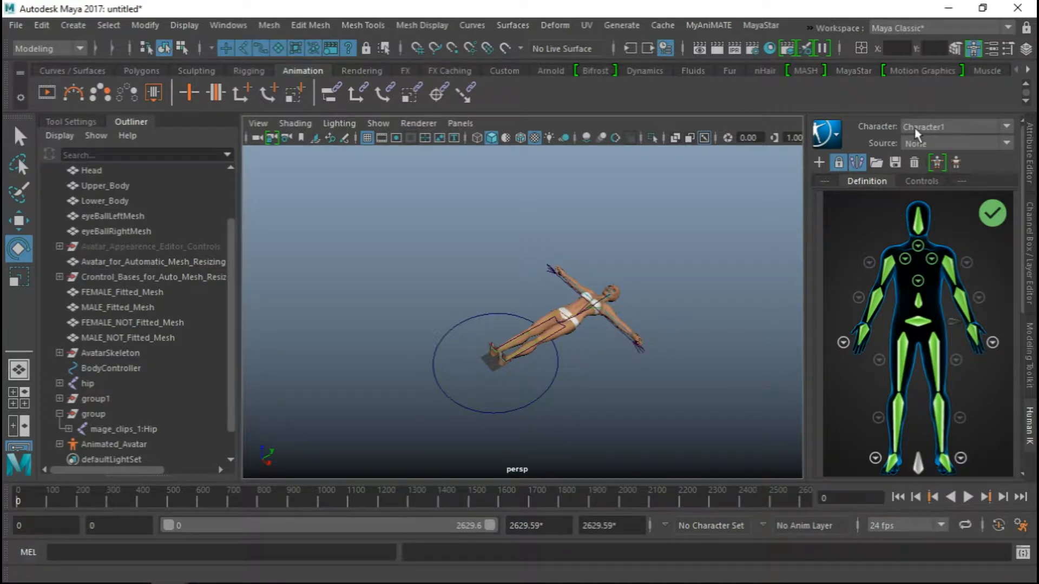
{"action": "left_click", "coordinate": [827, 133]}
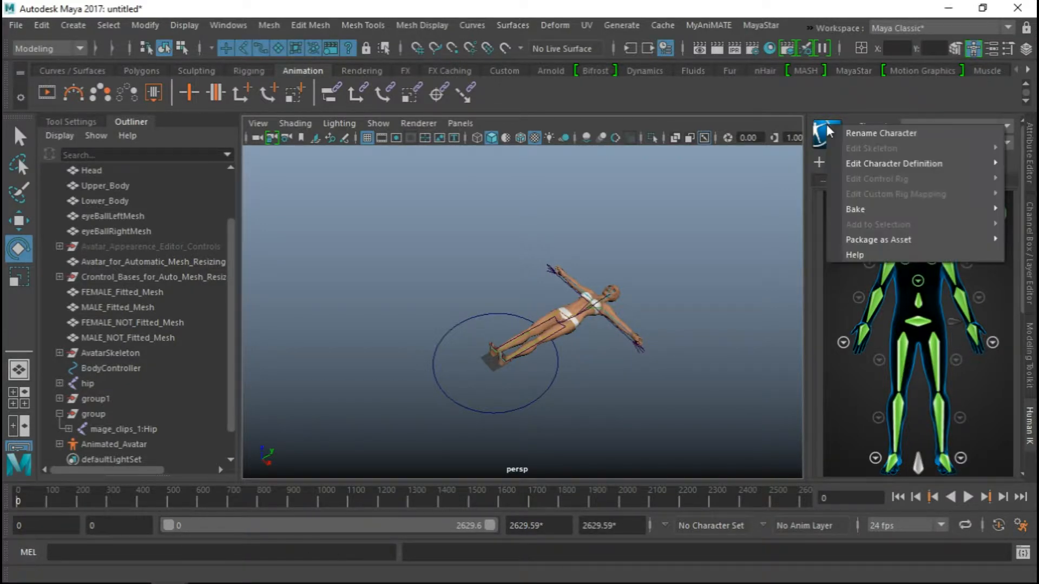
{"action": "left_click", "coordinate": [867, 132]}
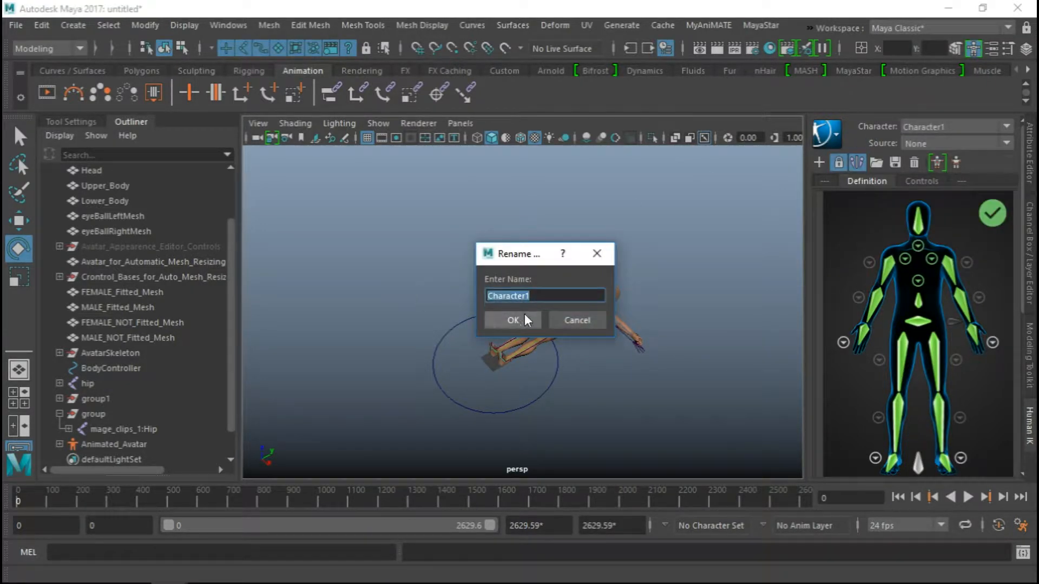
{"action": "type", "text": "SLAvatar"}
{"action": "left_click", "coordinate": [524, 315]}
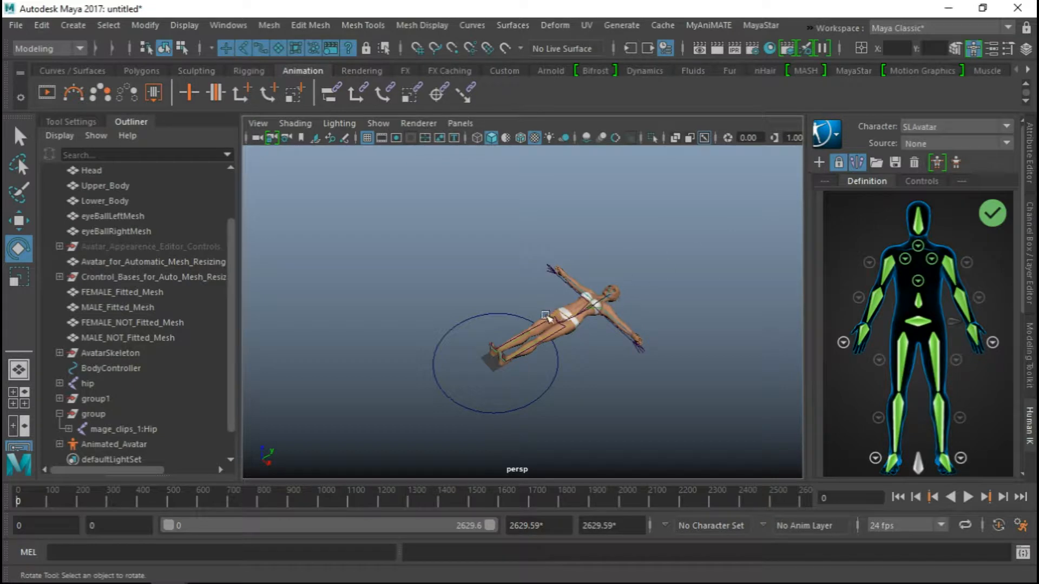
Set the current HumanIK character to None and create a new character definition for the motion capture skeleton
{"action": "scroll", "coordinate": [564, 313], "scroll_direction": "up", "scroll_amount": 4}
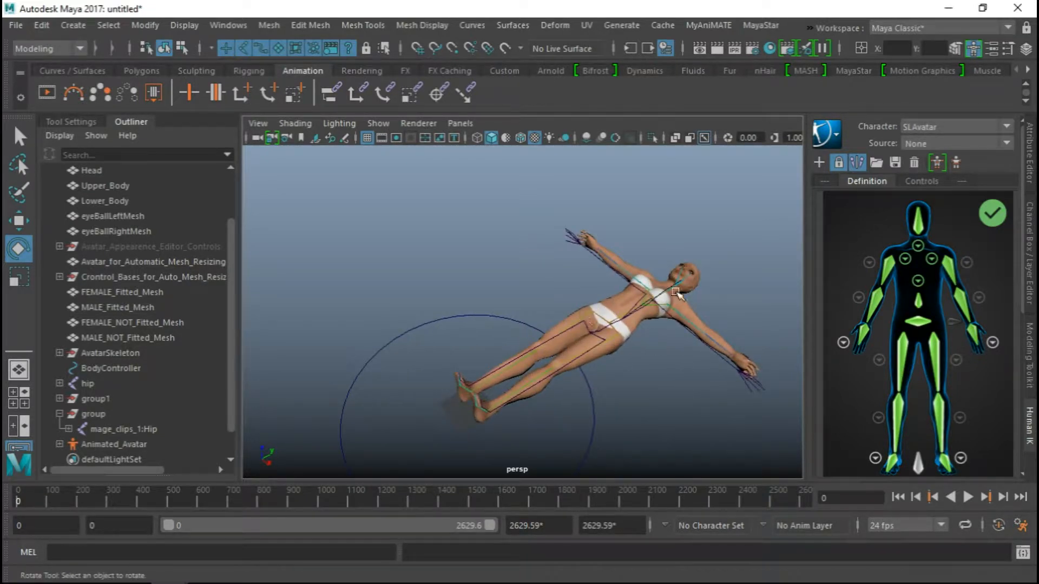
{"action": "left_click", "coordinate": [917, 128]}
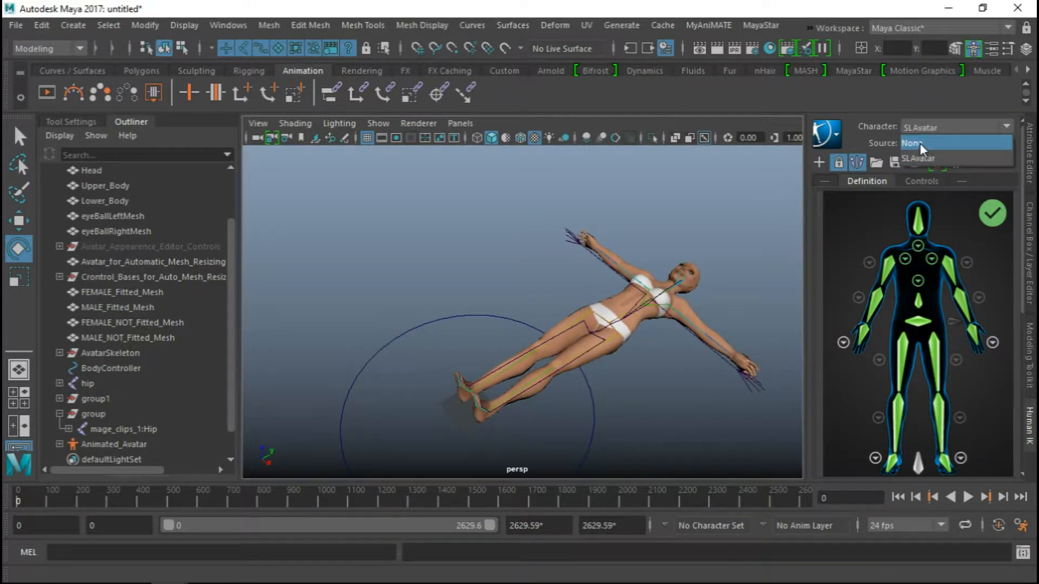
{"action": "left_click", "coordinate": [920, 144]}
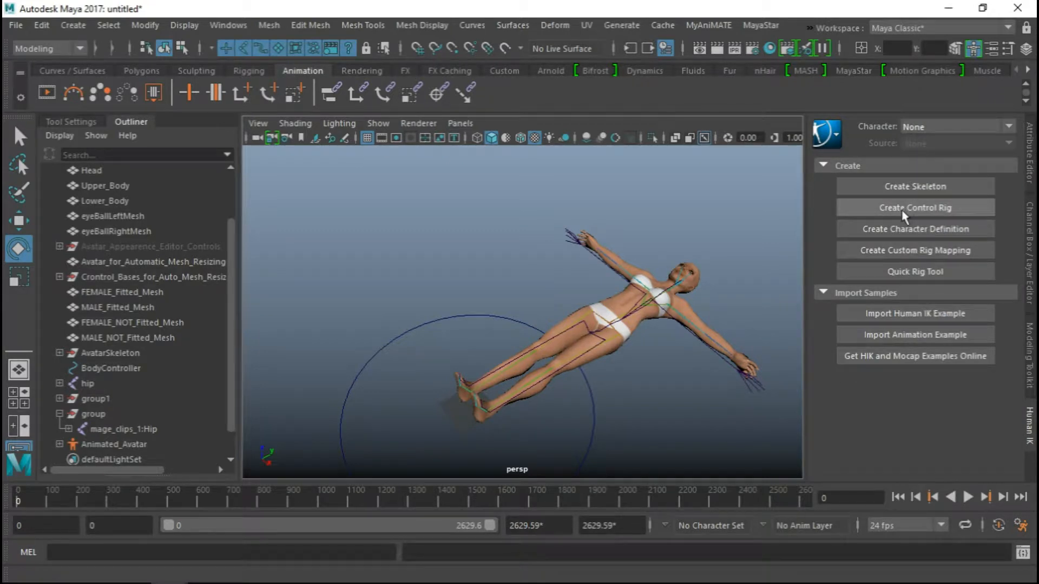
{"action": "left_click", "coordinate": [921, 230]}
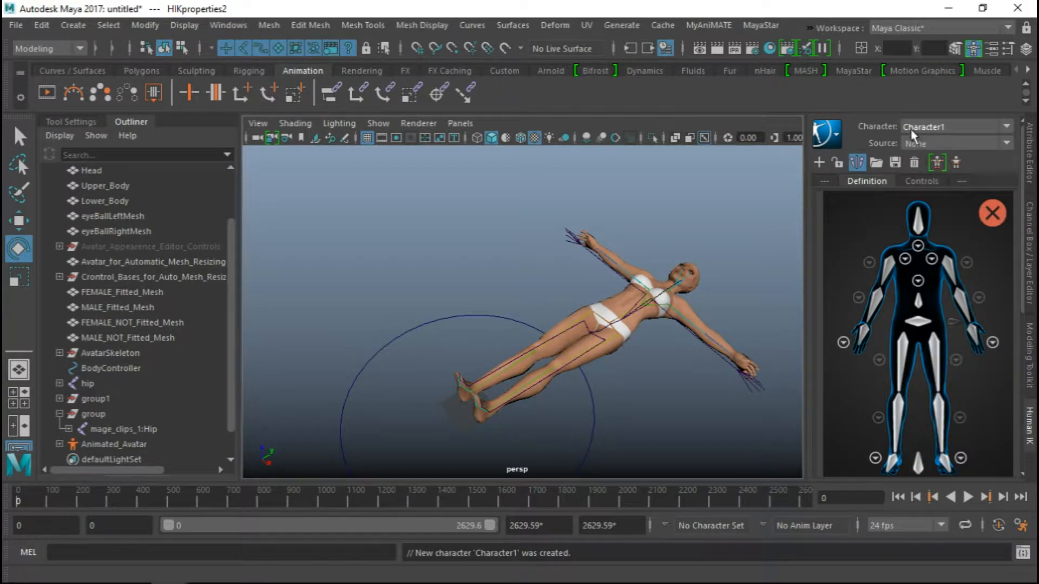
Select the hip joint mage_clips_1:Hip of the motion capture skeleton in the viewport
{"action": "right_click_drag", "start_coordinate": [548, 266], "coordinate": [632, 353], "text": "alt"}
{"action": "left_click_drag", "start_coordinate": [632, 353], "coordinate": [627, 314], "text": "alt"}
{"action": "left_click", "coordinate": [607, 252]}
{"action": "middle_click_drag", "start_coordinate": [626, 313], "coordinate": [607, 290], "text": "alt"}
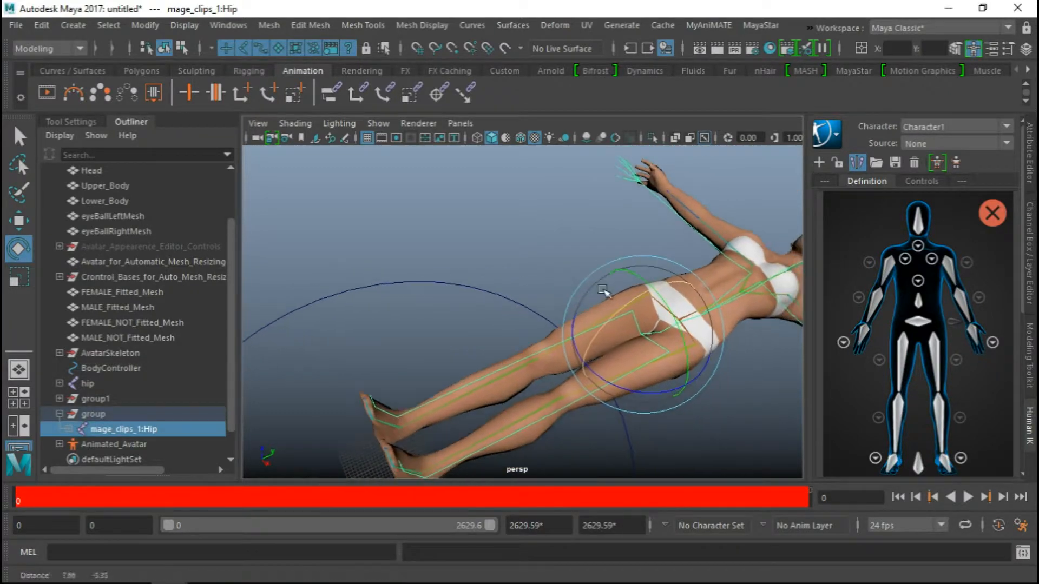
Start loading a skeleton definition for Character1 and browse for a custom template file
{"action": "left_click", "coordinate": [877, 162]}
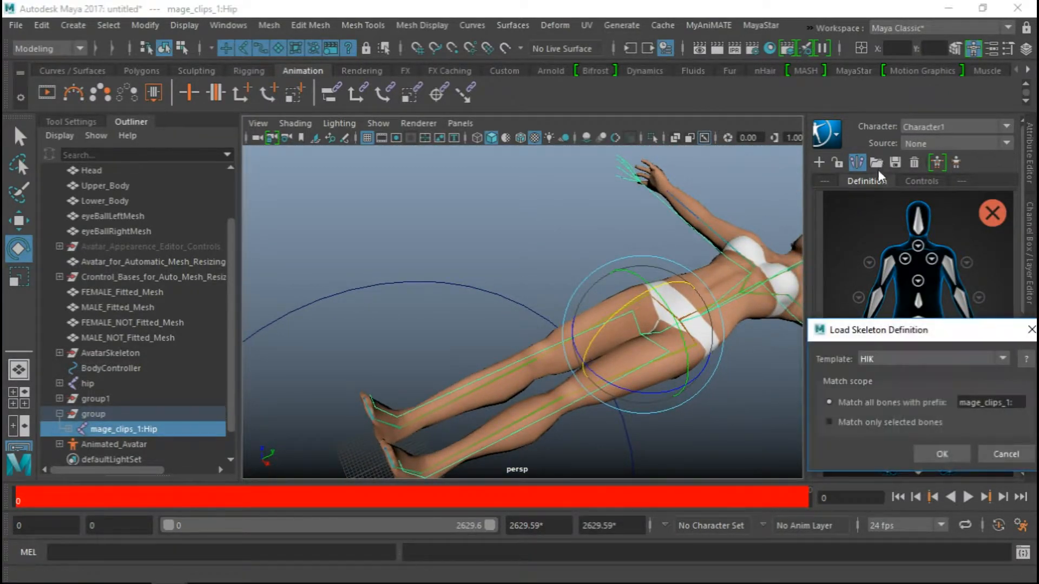
{"action": "left_click_drag", "start_coordinate": [914, 346], "coordinate": [769, 264]}
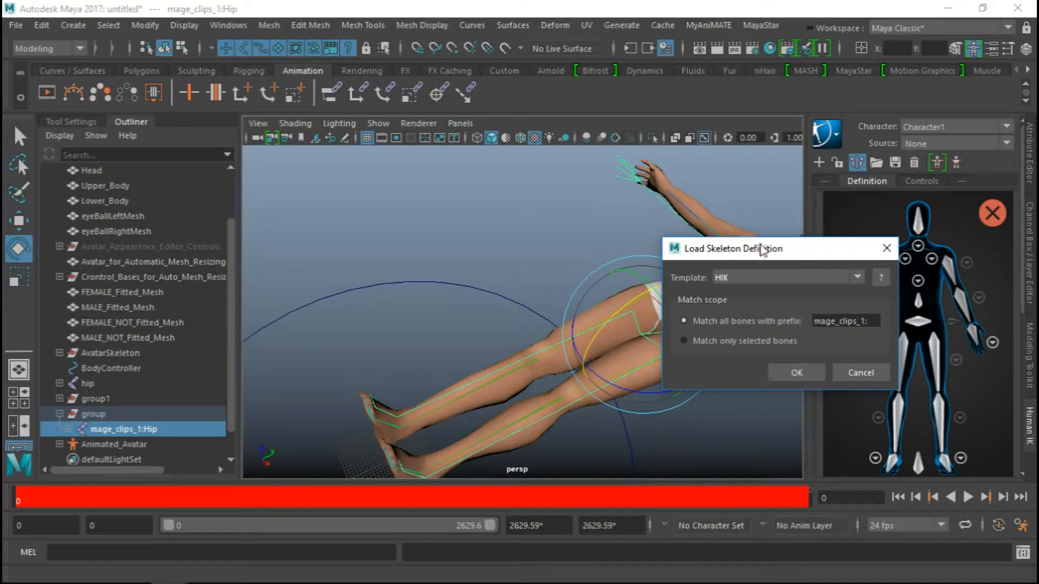
{"action": "left_click", "coordinate": [782, 281]}
{"action": "left_click", "coordinate": [764, 331]}
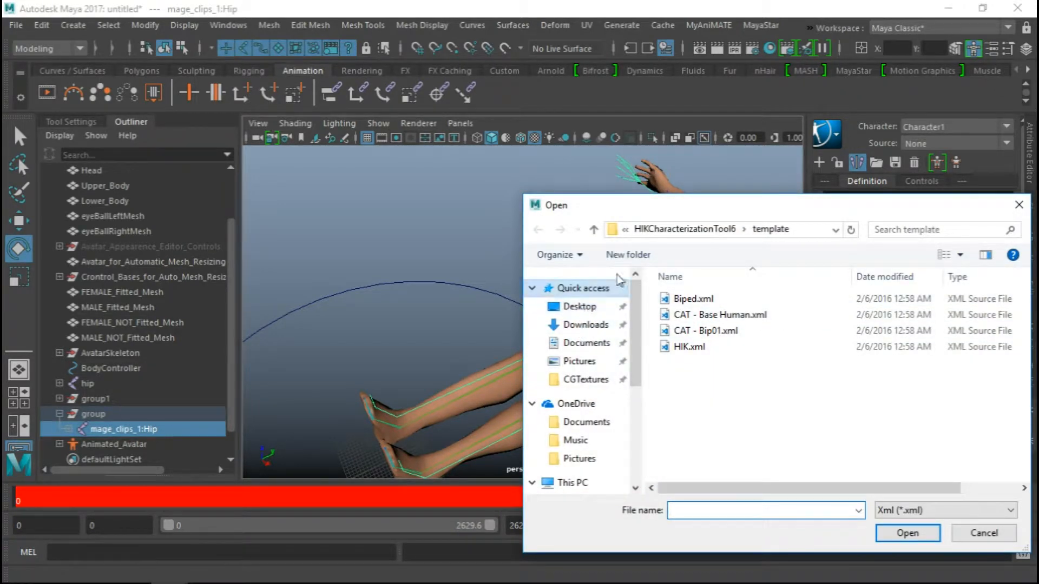
{"action": "left_click_drag", "start_coordinate": [641, 201], "coordinate": [576, 189]}
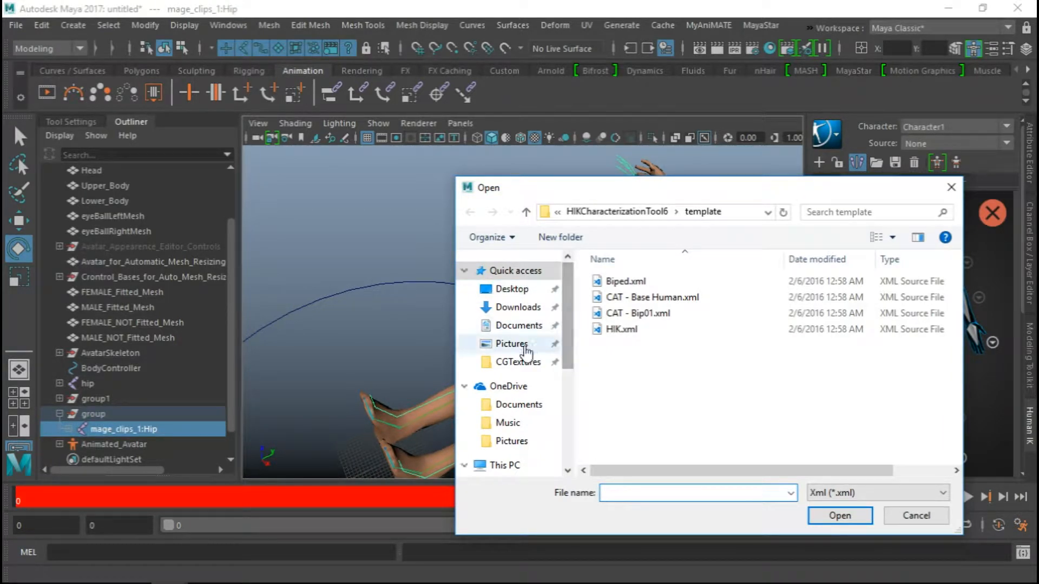
Choose iPi_Skeleton.xml from the Documents/maya/2017/presets folder as the skeleton definition template
{"action": "left_click", "coordinate": [518, 325]}
{"action": "scroll", "coordinate": [601, 313], "scroll_direction": "down", "scroll_amount": 2}
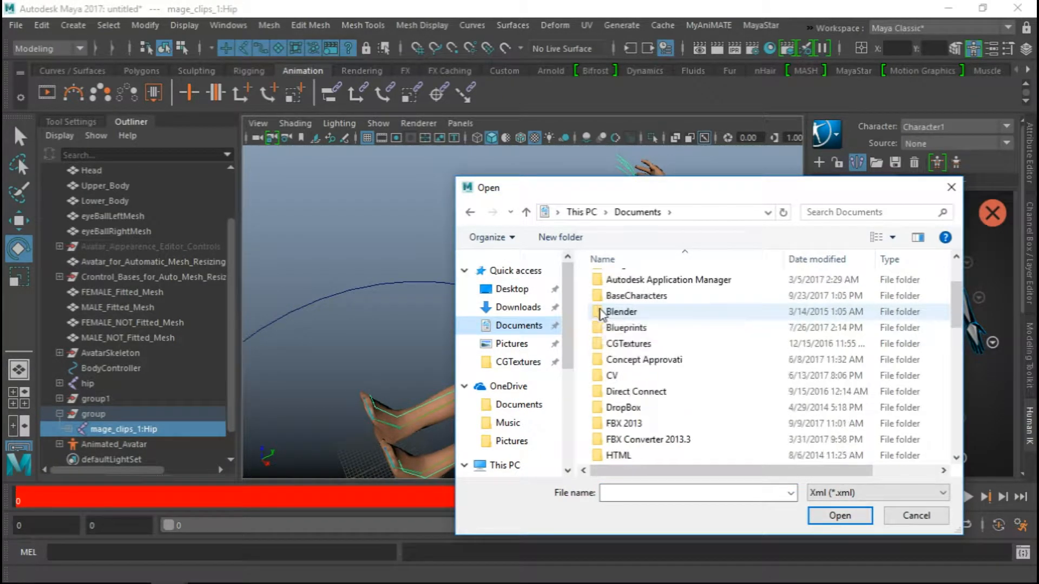
{"action": "scroll", "coordinate": [622, 326], "scroll_direction": "down", "scroll_amount": 2}
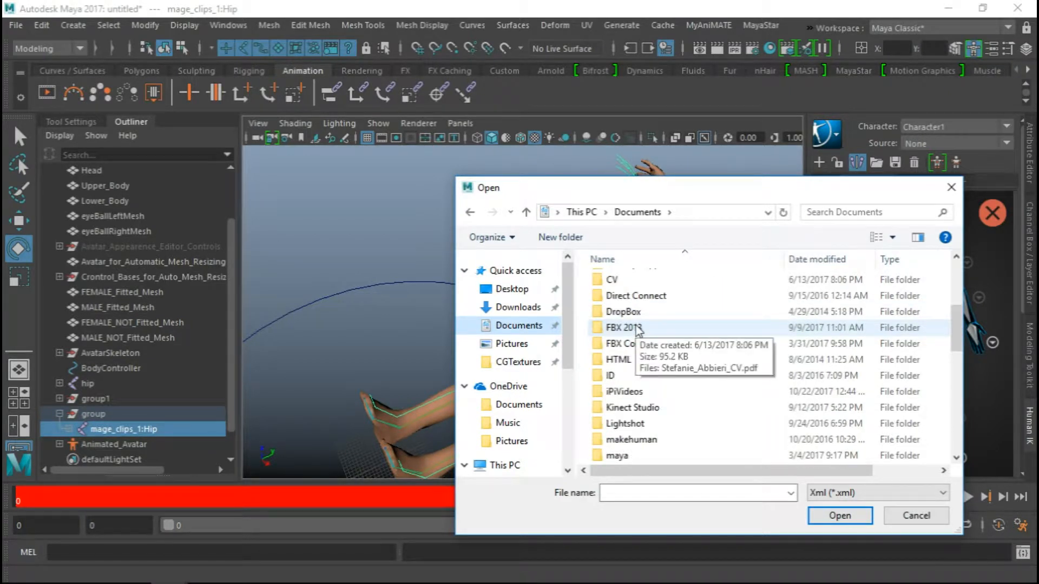
{"action": "scroll", "coordinate": [625, 343], "scroll_direction": "up", "scroll_amount": 3}
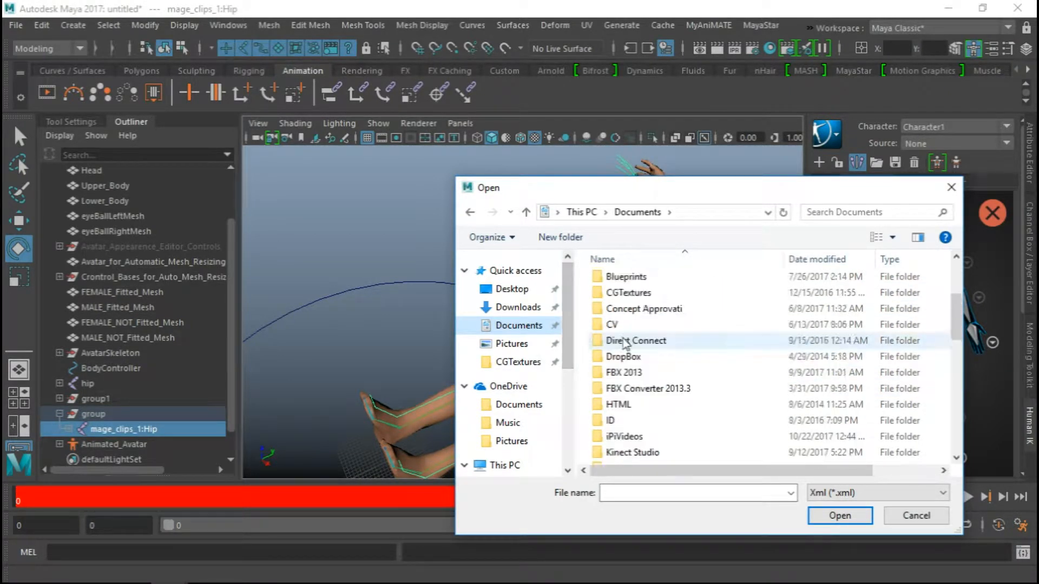
{"action": "scroll", "coordinate": [625, 346], "scroll_direction": "down", "scroll_amount": 4}
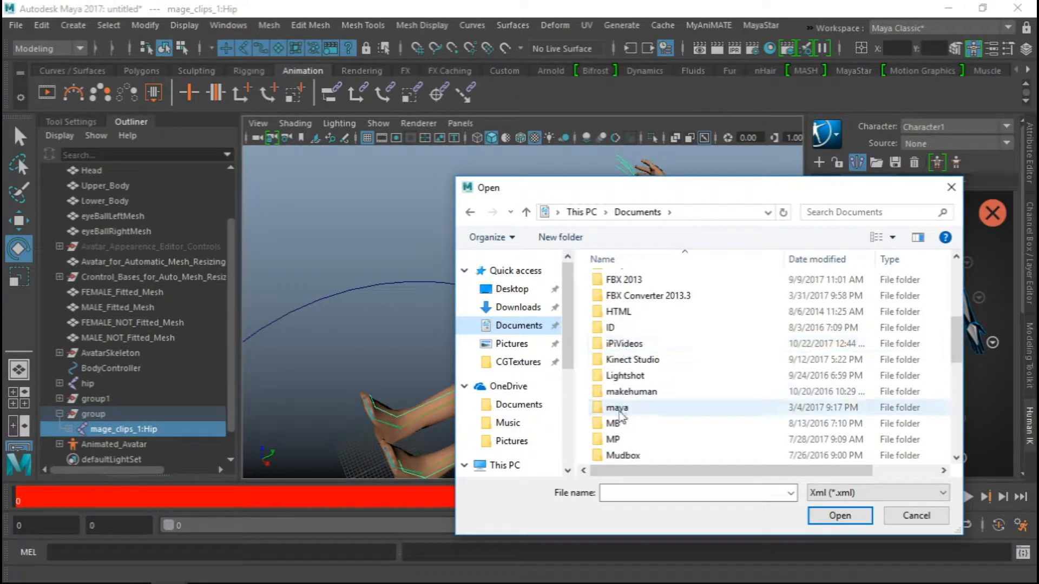
{"action": "double_click", "coordinate": [623, 401]}
{"action": "double_click", "coordinate": [626, 313]}
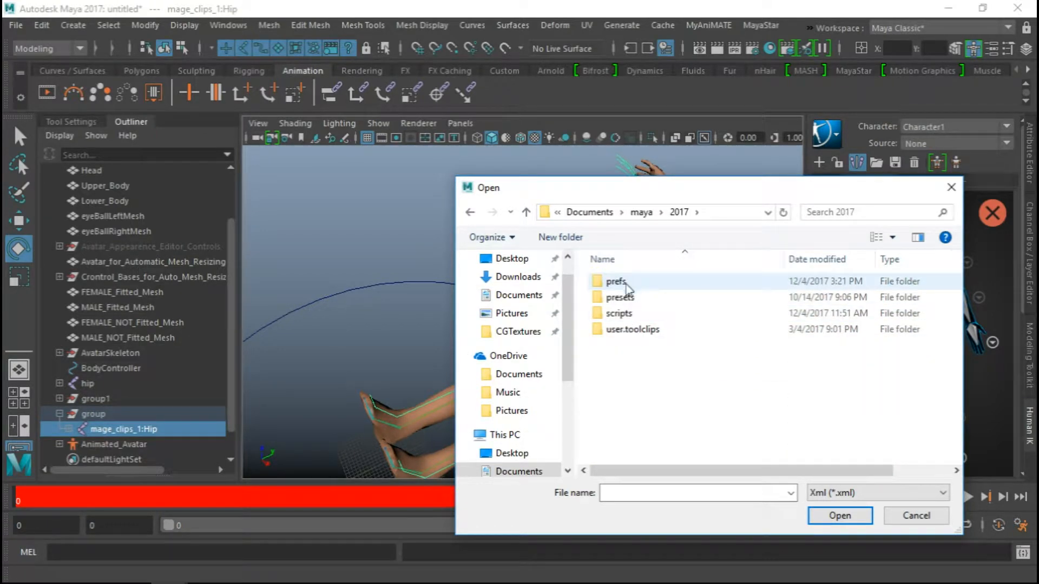
{"action": "double_click", "coordinate": [623, 299]}
{"action": "left_click", "coordinate": [647, 300]}
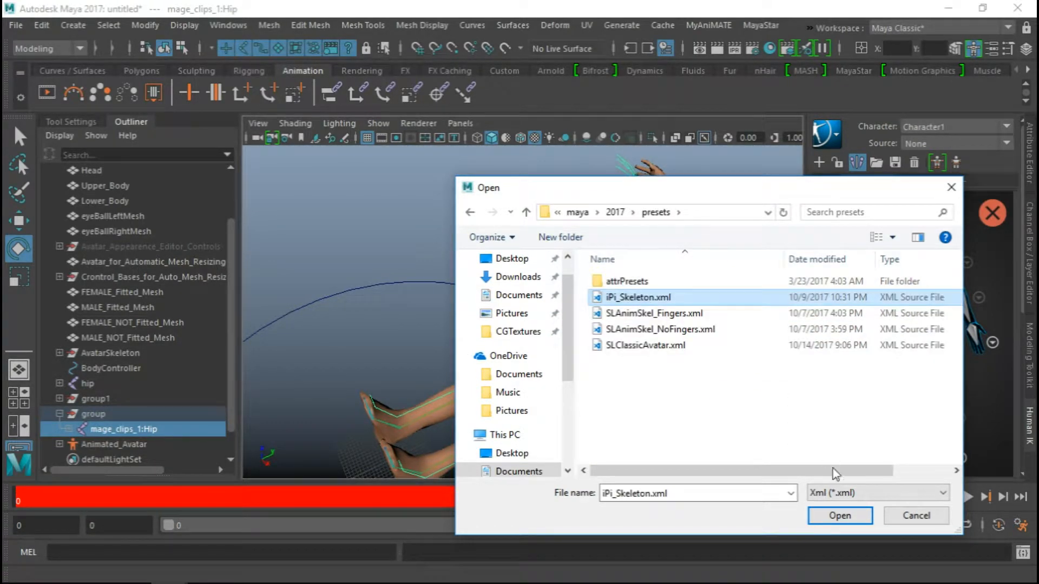
{"action": "left_click", "coordinate": [836, 516]}
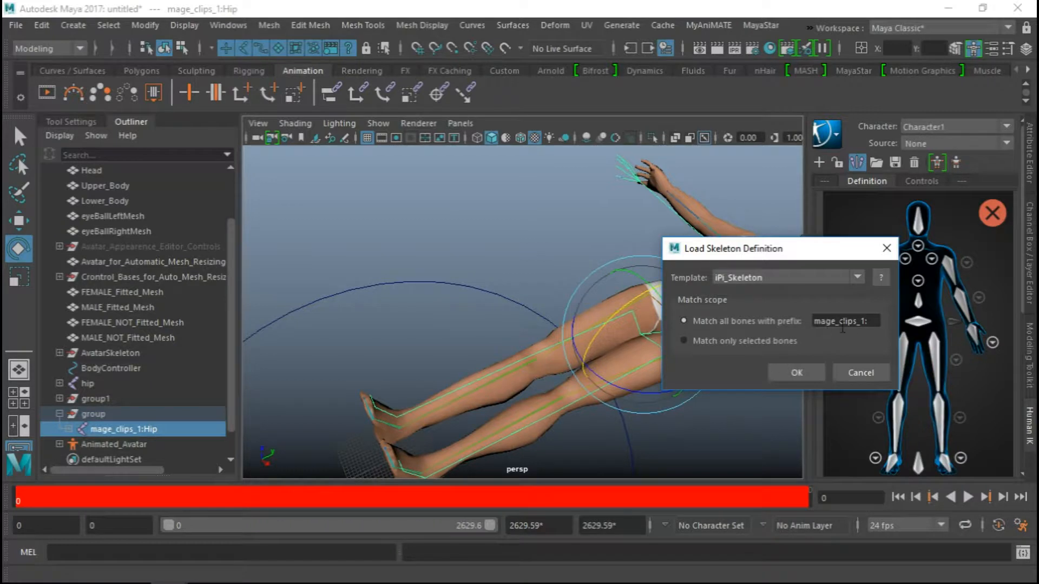
Apply the iPi_Skeleton template to all bones with the prefix mage_clips_1: and lock the skeleton definition
{"action": "left_click_drag", "start_coordinate": [880, 321], "coordinate": [732, 328]}
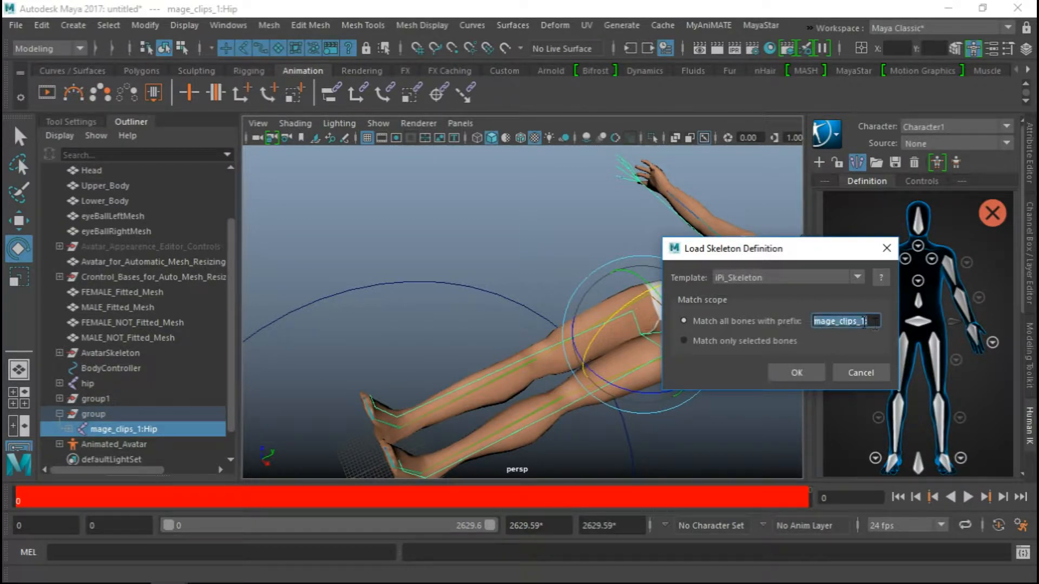
{"action": "left_click_drag", "start_coordinate": [875, 323], "coordinate": [714, 313]}
{"action": "left_click_drag", "start_coordinate": [869, 321], "coordinate": [747, 317]}
{"action": "left_click", "coordinate": [797, 374]}
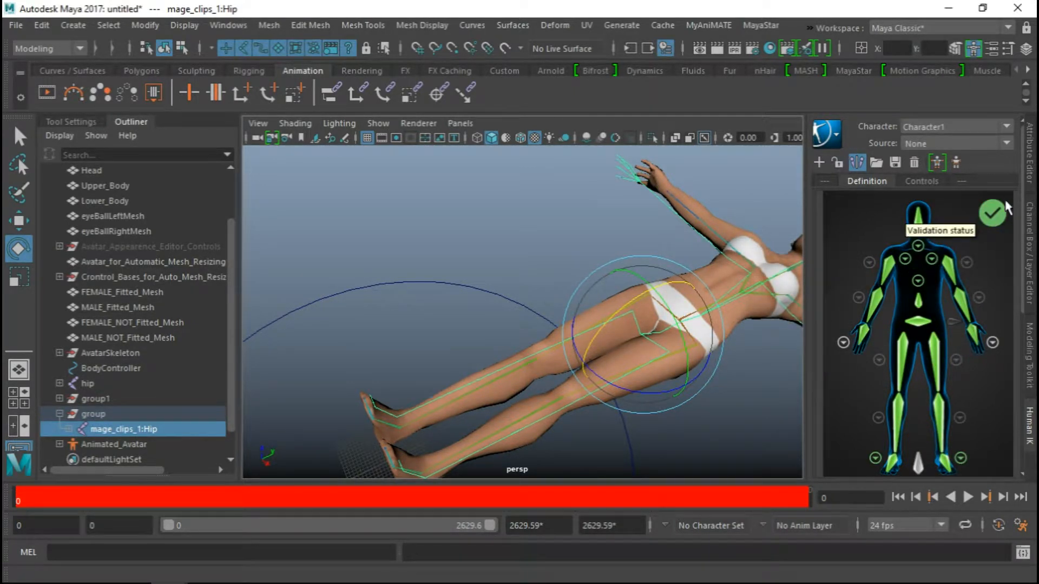
{"action": "left_click", "coordinate": [838, 164]}
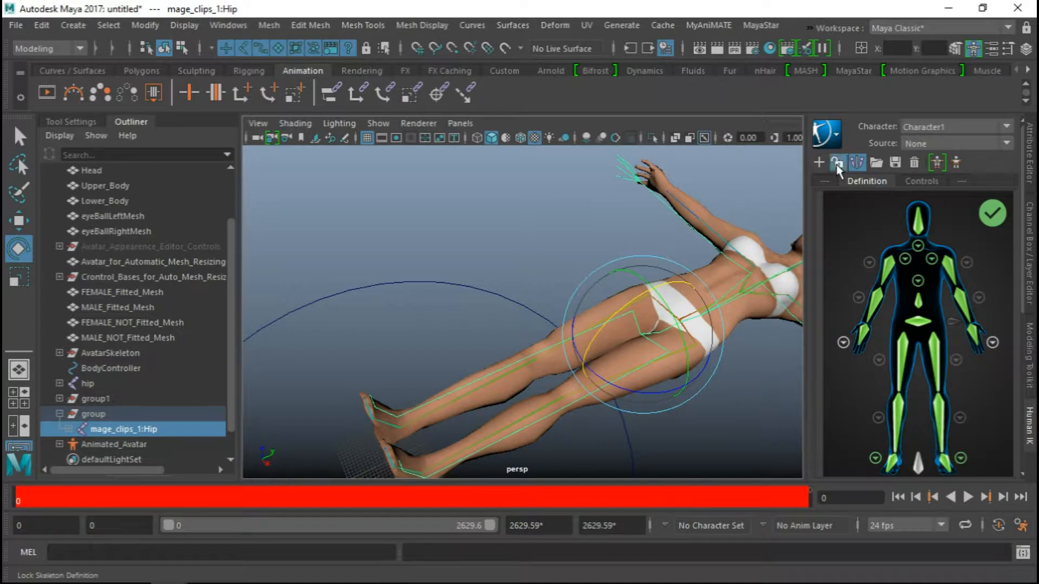
Make SLAvatar the current HumanIK character and set its source to Character1
{"action": "scroll", "coordinate": [644, 368], "scroll_direction": "down", "scroll_amount": 5}
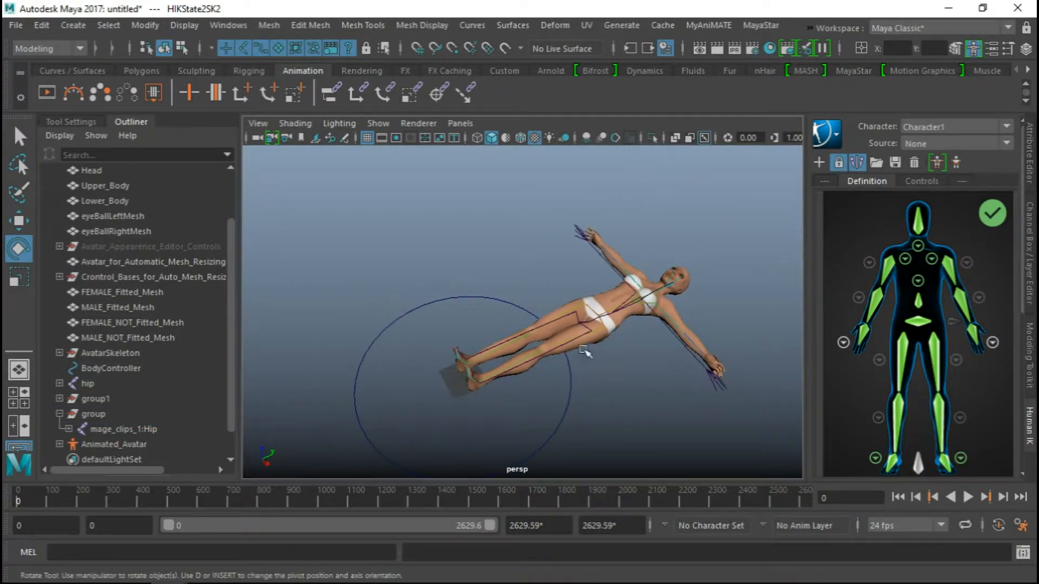
{"action": "left_click_drag", "start_coordinate": [584, 349], "coordinate": [556, 319], "text": "alt"}
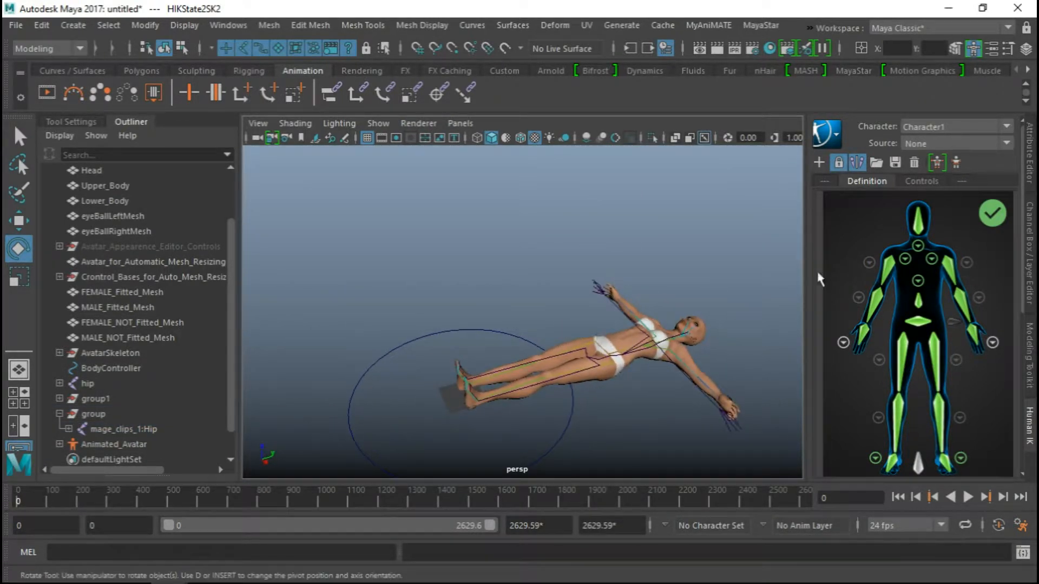
{"action": "left_click", "coordinate": [921, 126]}
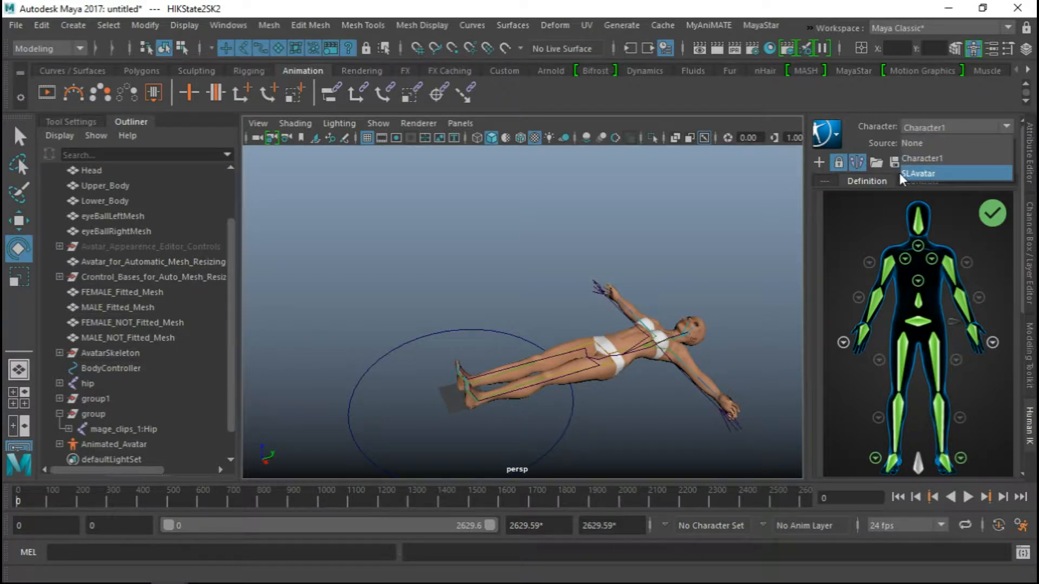
{"action": "left_click", "coordinate": [943, 173]}
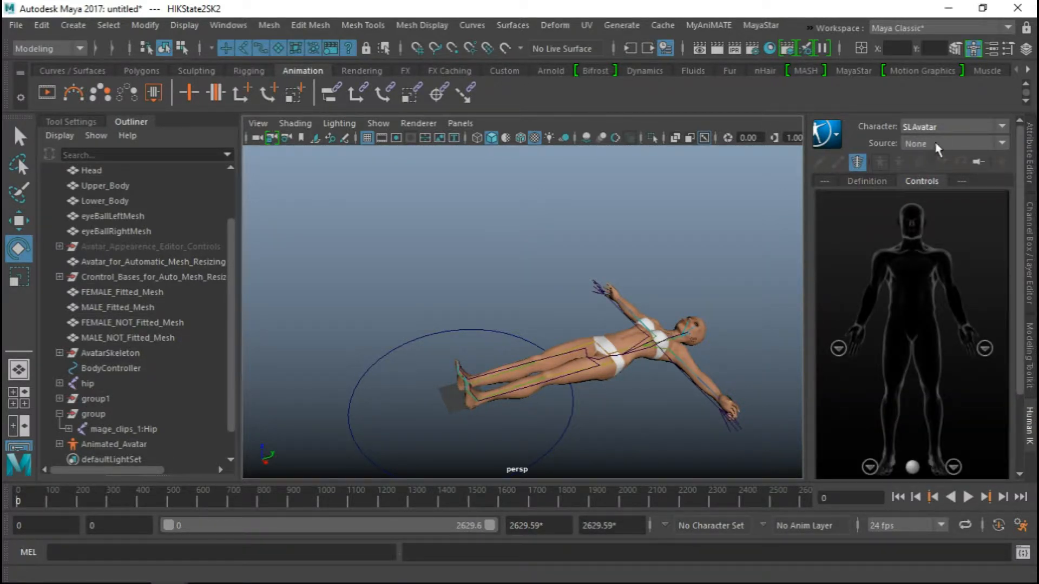
{"action": "left_click", "coordinate": [935, 144]}
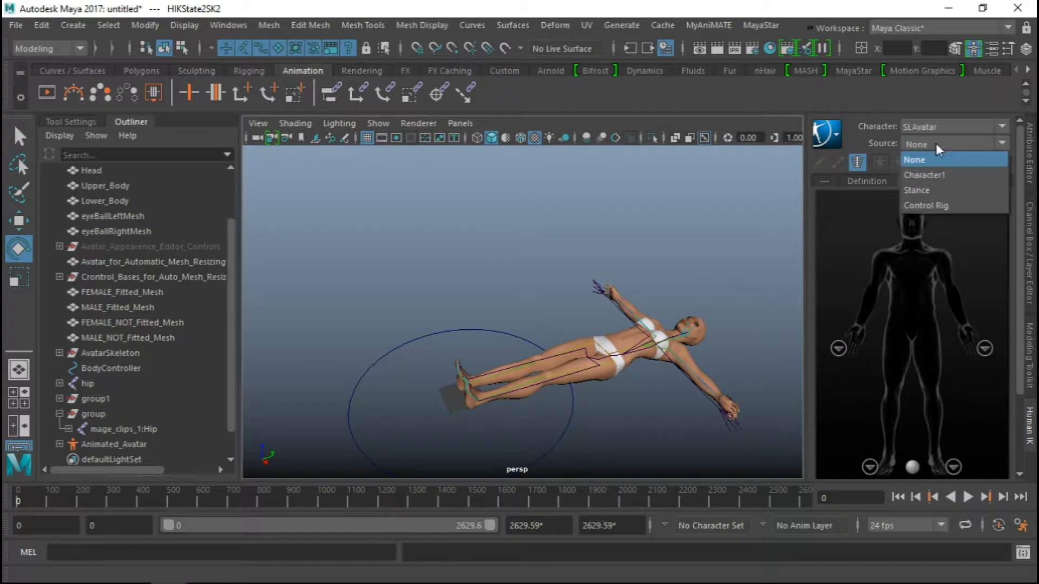
{"action": "left_click", "coordinate": [936, 173]}
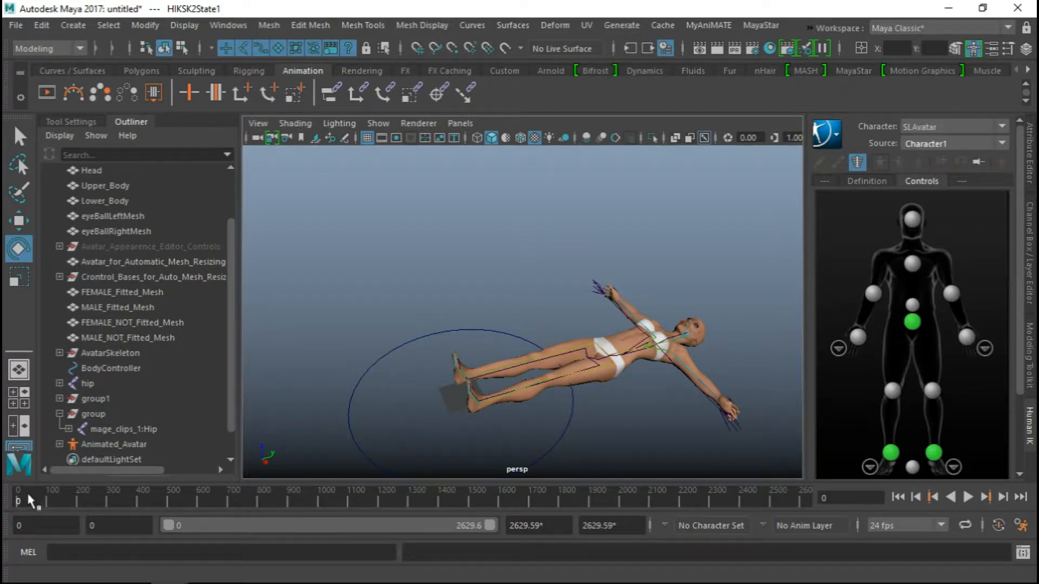
Play the motion capture on the avatar, return to frame 0 and inspect the avatar against the skeleton
{"action": "key", "text": "alt+v"}
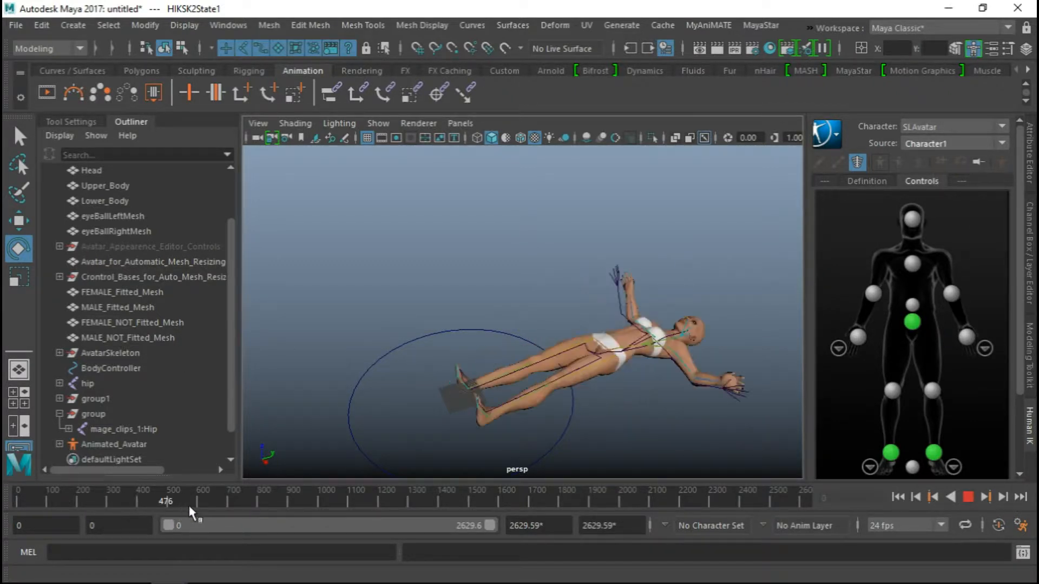
{"action": "left_click_drag", "start_coordinate": [209, 511], "coordinate": [11, 503]}
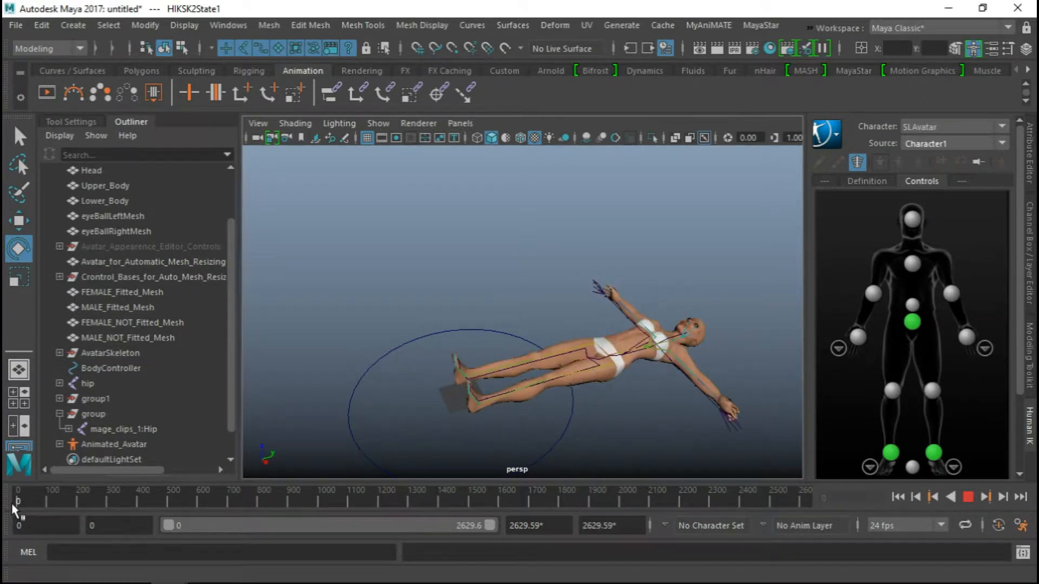
{"action": "left_click_drag", "start_coordinate": [394, 429], "coordinate": [614, 340], "text": "alt"}
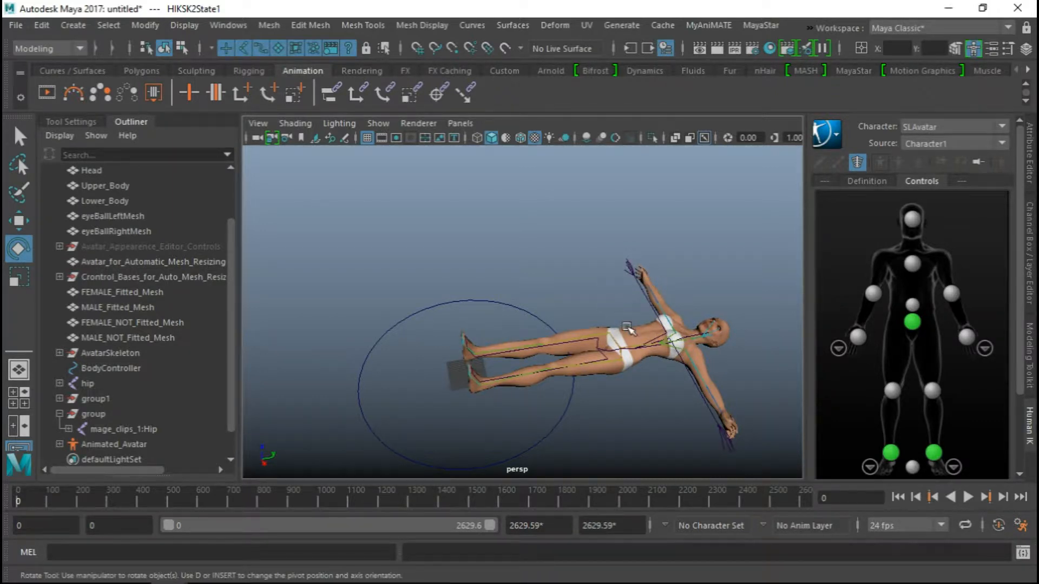
{"action": "left_click_drag", "start_coordinate": [561, 302], "coordinate": [590, 291], "text": "alt"}
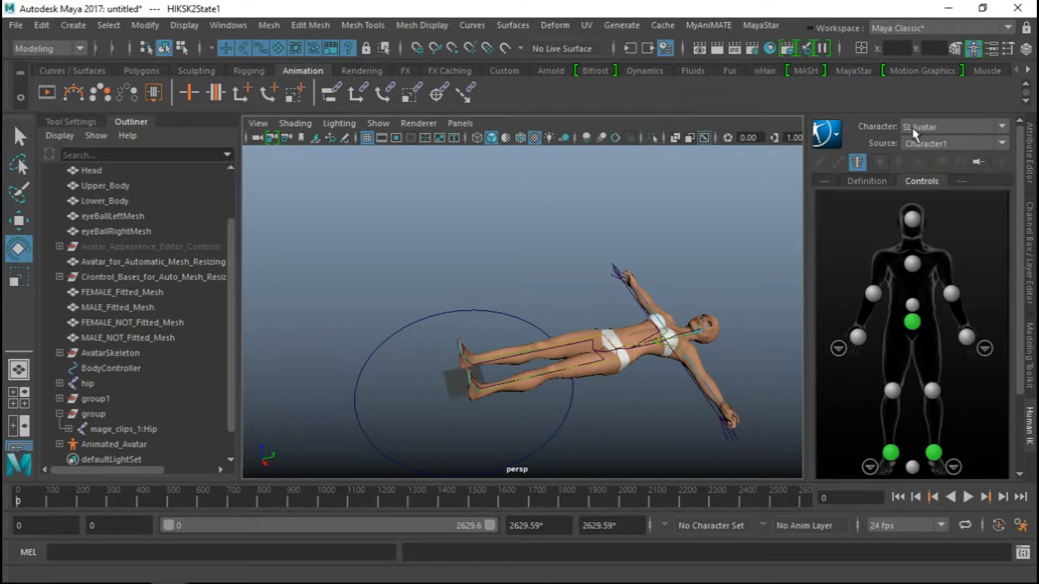
Open the options for baking SLAvatar's animation to a control rig and move the dialog clear of the timeline
{"action": "left_click", "coordinate": [832, 134]}
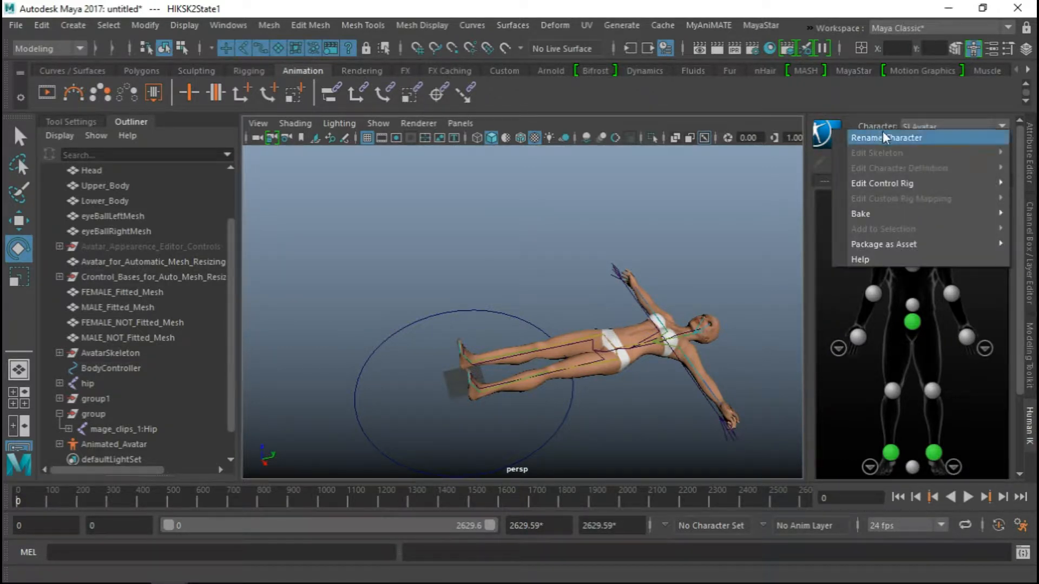
{"action": "mouse_move", "coordinate": [878, 187]}
{"action": "mouse_move", "coordinate": [865, 212]}
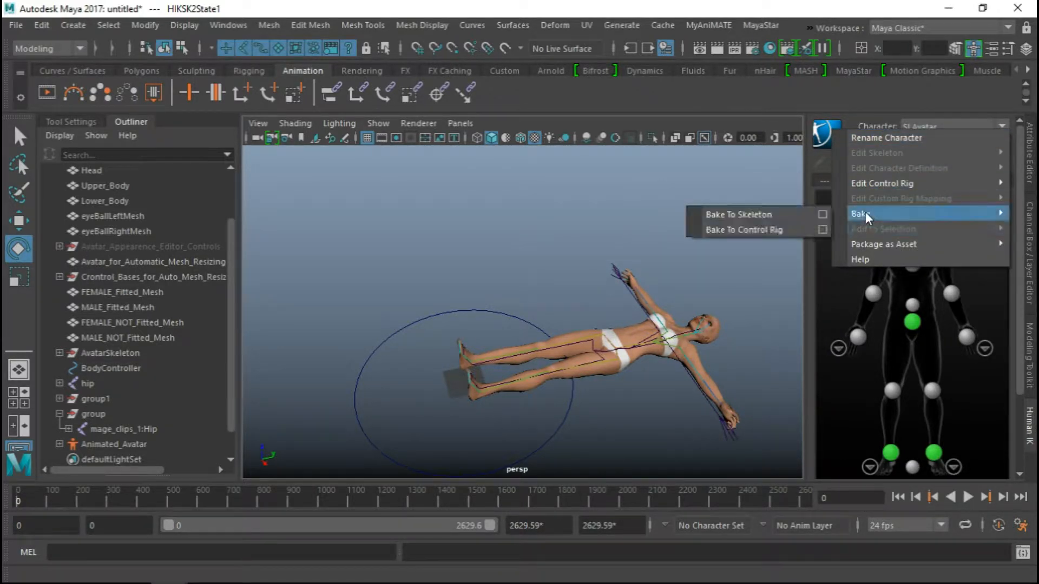
{"action": "left_click", "coordinate": [821, 228]}
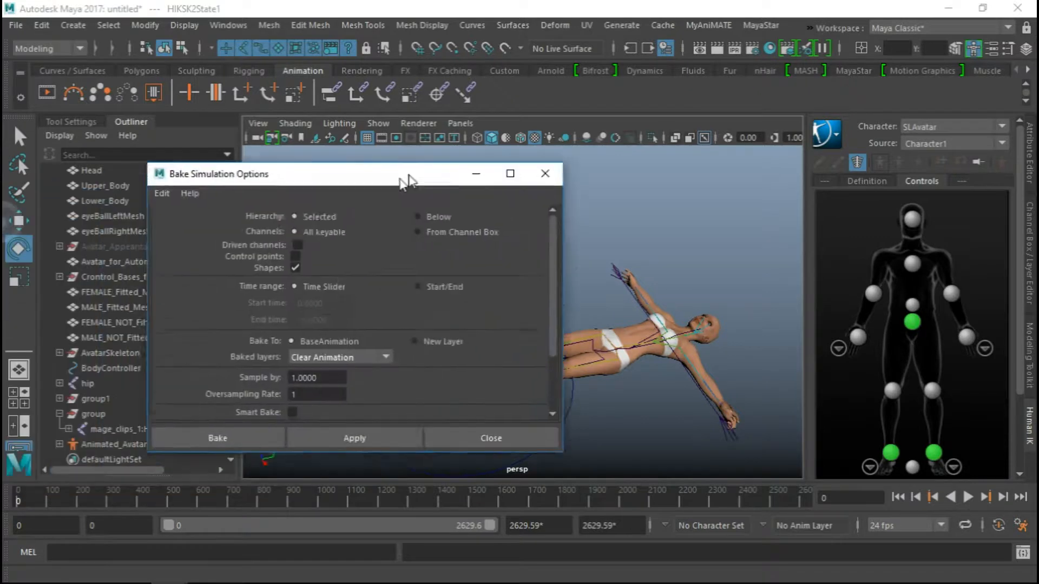
{"action": "left_click_drag", "start_coordinate": [406, 180], "coordinate": [581, 120]}
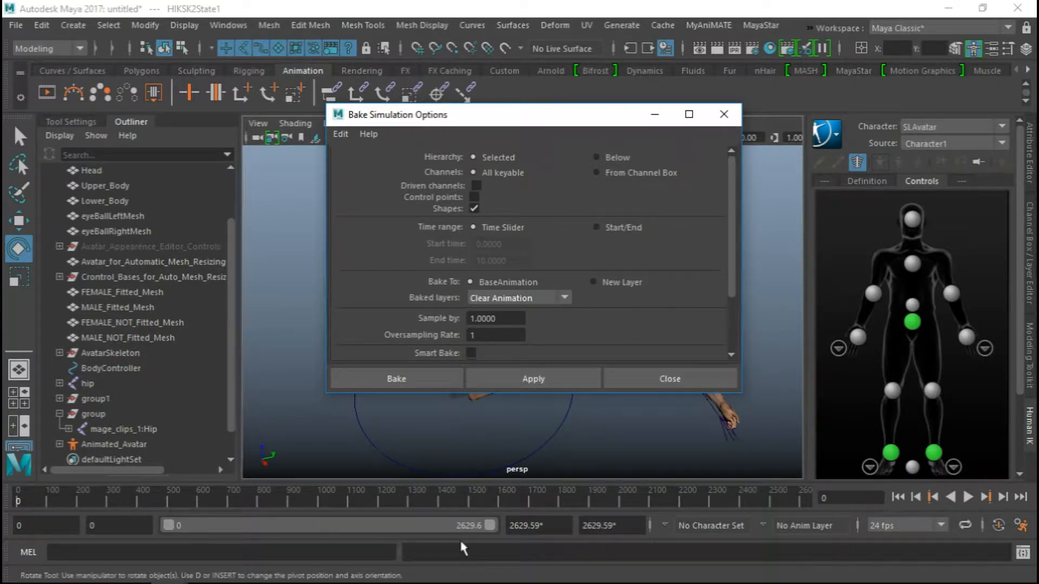
Shorten the playback range to the first clip and set its end to frame 157
{"action": "left_click_drag", "start_coordinate": [489, 526], "coordinate": [175, 508]}
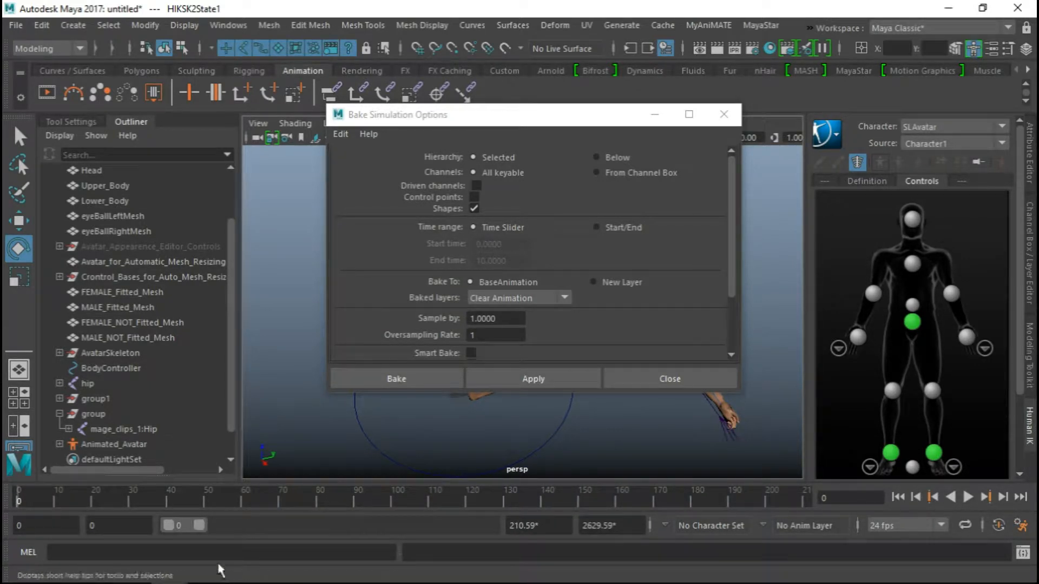
{"action": "left_click_drag", "start_coordinate": [200, 522], "coordinate": [195, 523]}
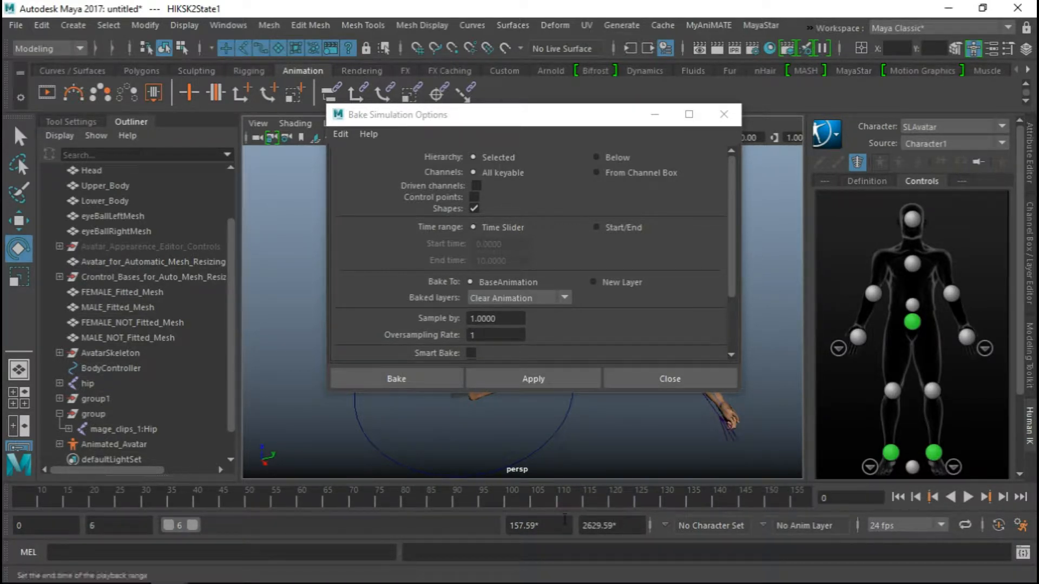
{"action": "left_click_drag", "start_coordinate": [521, 526], "coordinate": [594, 525]}
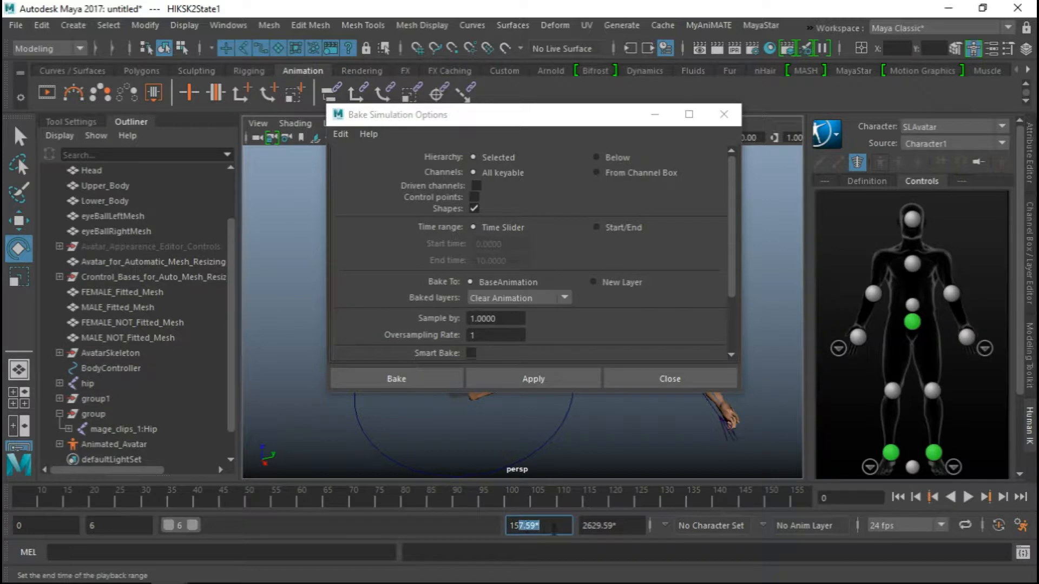
{"action": "type", "text": "7"}
{"action": "key", "text": "Return"}
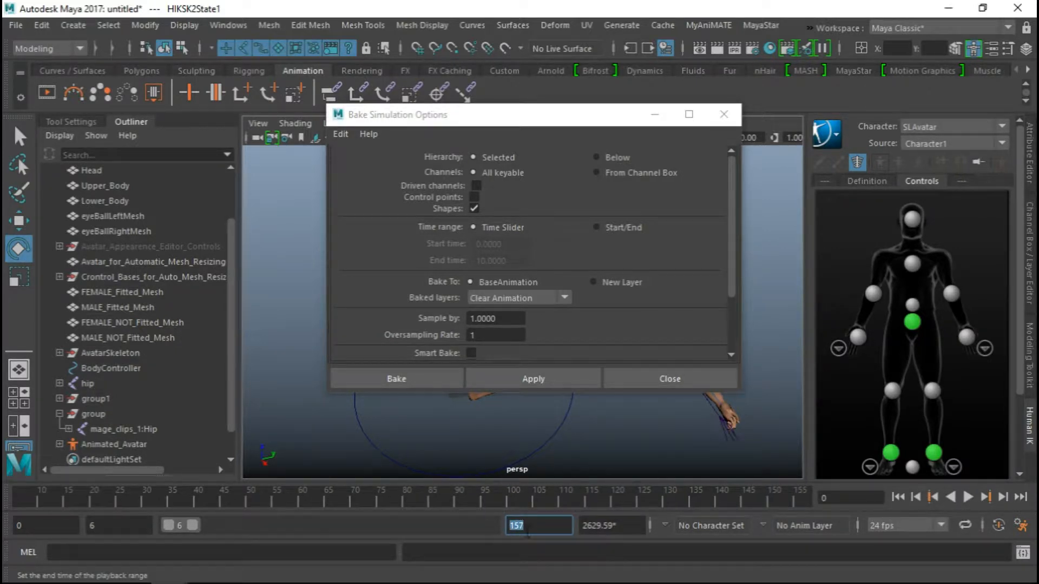
Set the start of the playback range to frame 1
{"action": "left_click", "coordinate": [600, 526]}
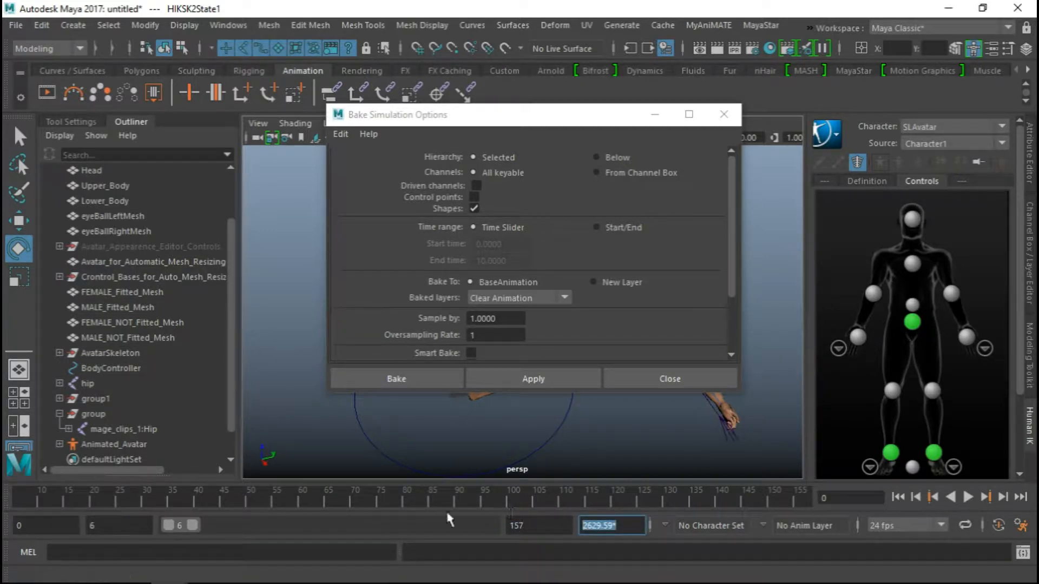
{"action": "left_click", "coordinate": [99, 526]}
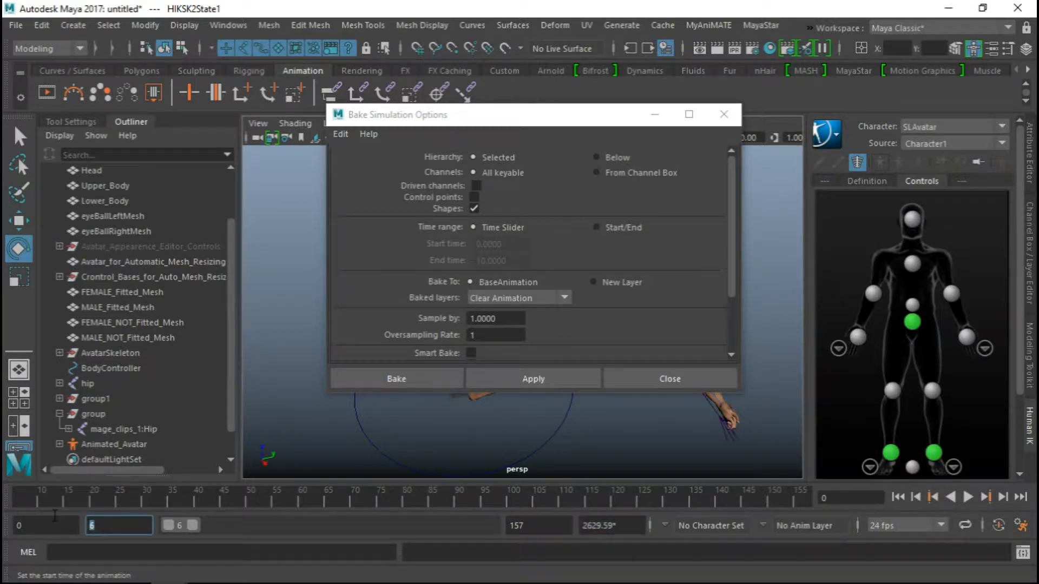
{"action": "type", "text": "1"}
{"action": "key", "text": "Return"}
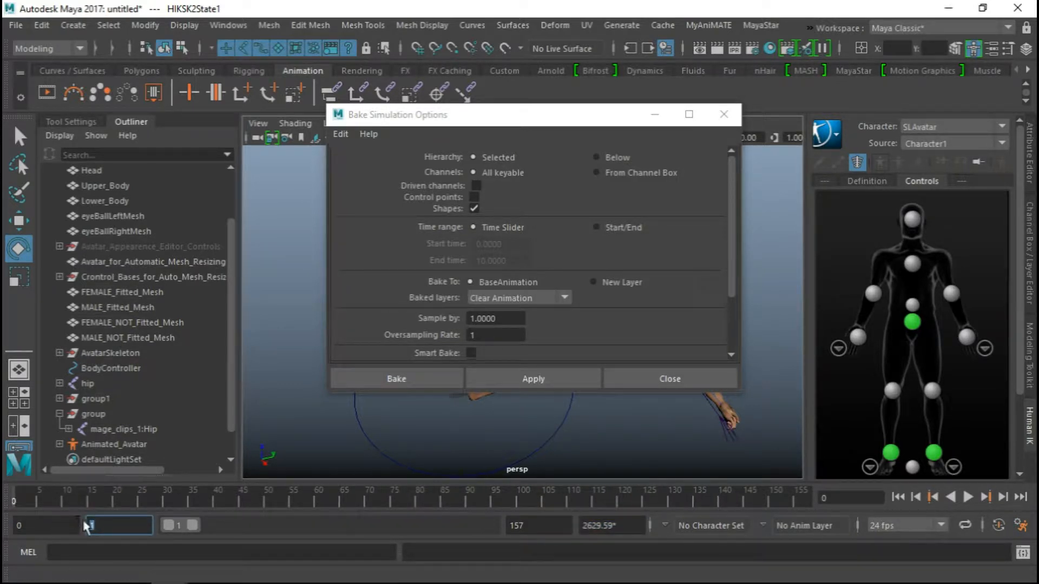
Go to frame 1 and review the Bake Simulation options, including the choices for baked layers
{"action": "mouse_move", "coordinate": [6, 499]}
{"action": "left_mouse_down"}
{"action": "mouse_move", "coordinate": [88, 511]}
{"action": "mouse_move", "coordinate": [1, 506]}
{"action": "left_mouse_up"}
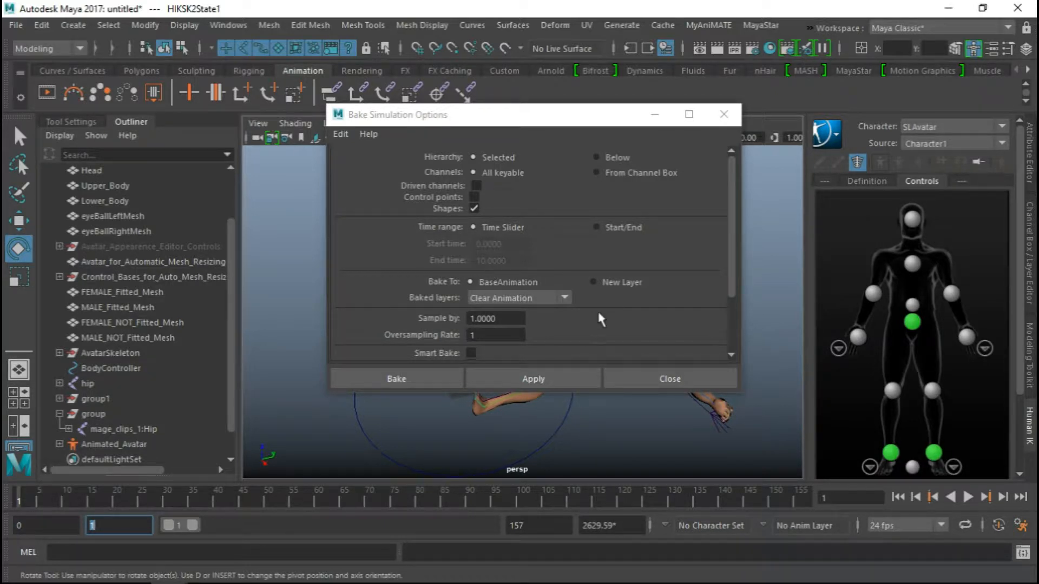
{"action": "scroll", "coordinate": [597, 313], "scroll_direction": "down", "scroll_amount": 2}
{"action": "scroll", "coordinate": [602, 321], "scroll_direction": "down", "scroll_amount": 1}
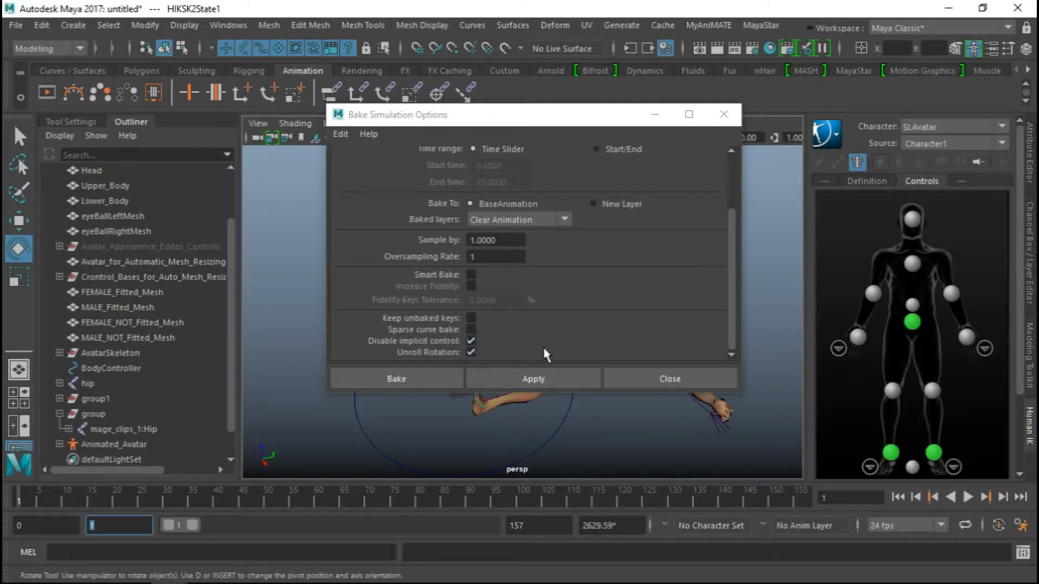
{"action": "scroll", "coordinate": [592, 349], "scroll_direction": "up", "scroll_amount": 3}
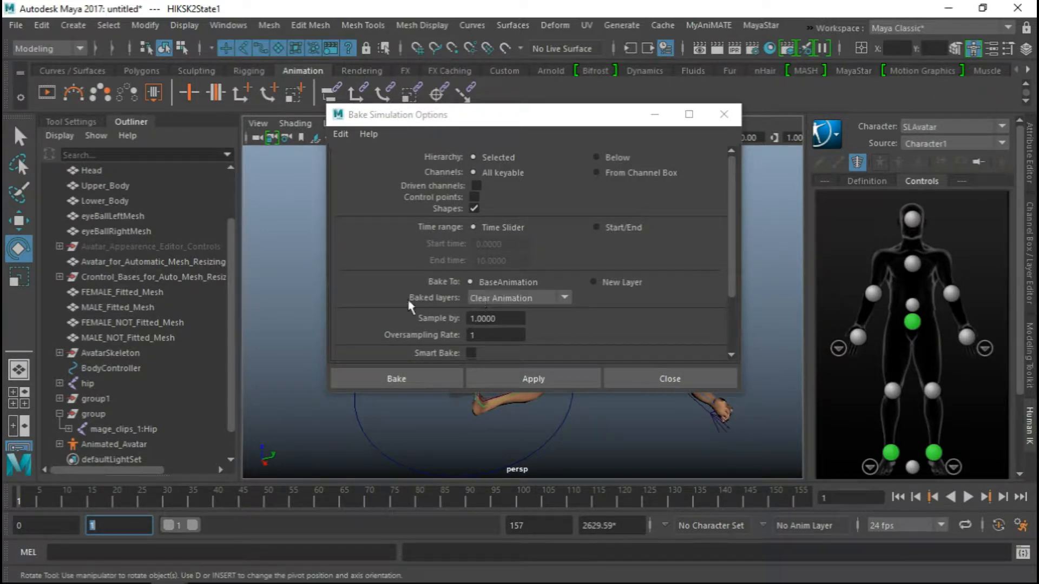
{"action": "left_click", "coordinate": [537, 301]}
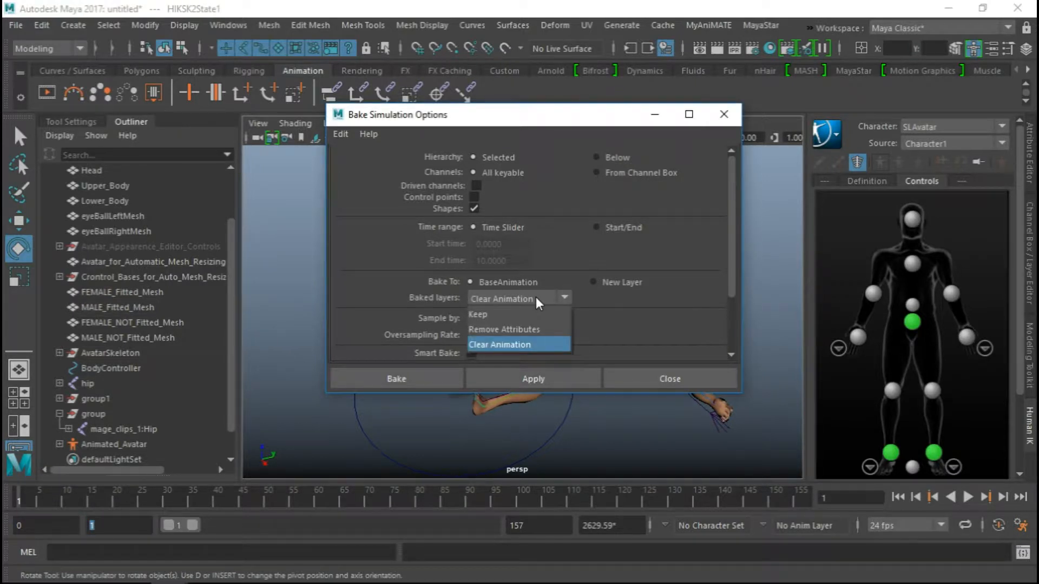
{"action": "left_click", "coordinate": [489, 299]}
{"action": "scroll", "coordinate": [623, 311], "scroll_direction": "down", "scroll_amount": 2}
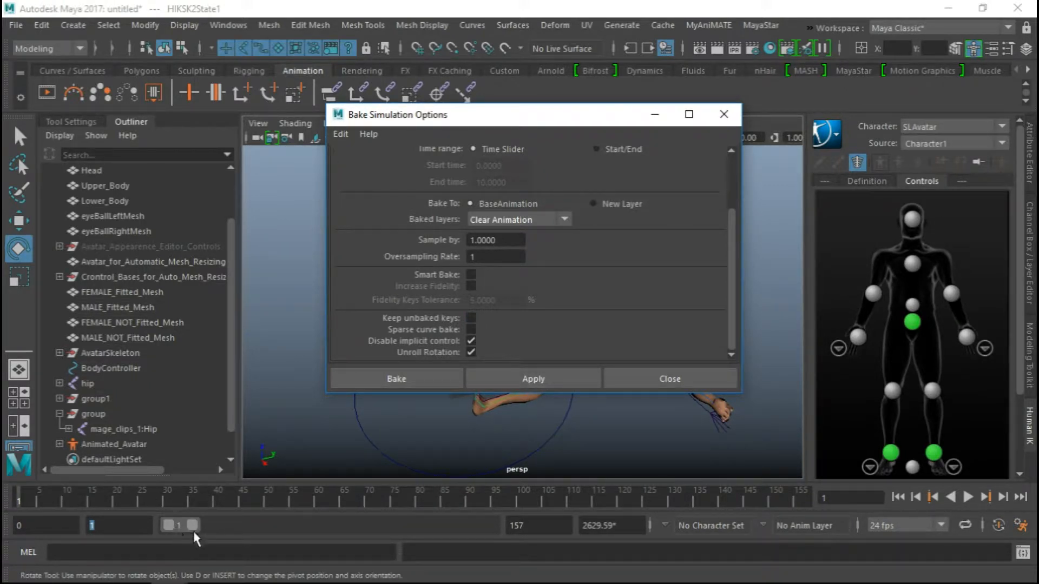
Set the end of the playback range to frame 160 and bake SLAvatar's animation to the control rig
{"action": "left_click", "coordinate": [542, 526]}
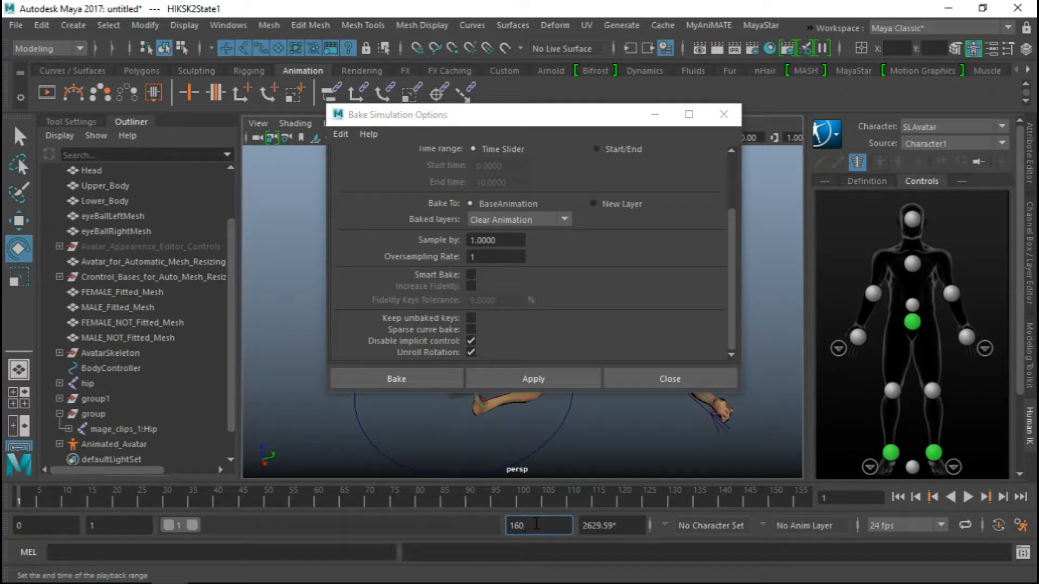
{"action": "type", "text": "160"}
{"action": "key", "text": "Return"}
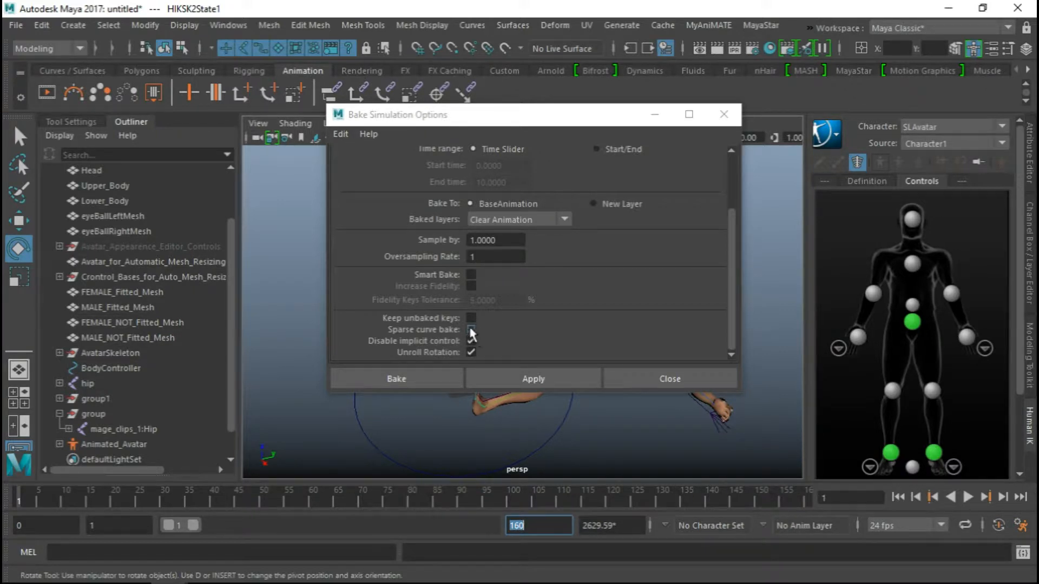
{"action": "left_click_drag", "start_coordinate": [505, 125], "coordinate": [422, 120]}
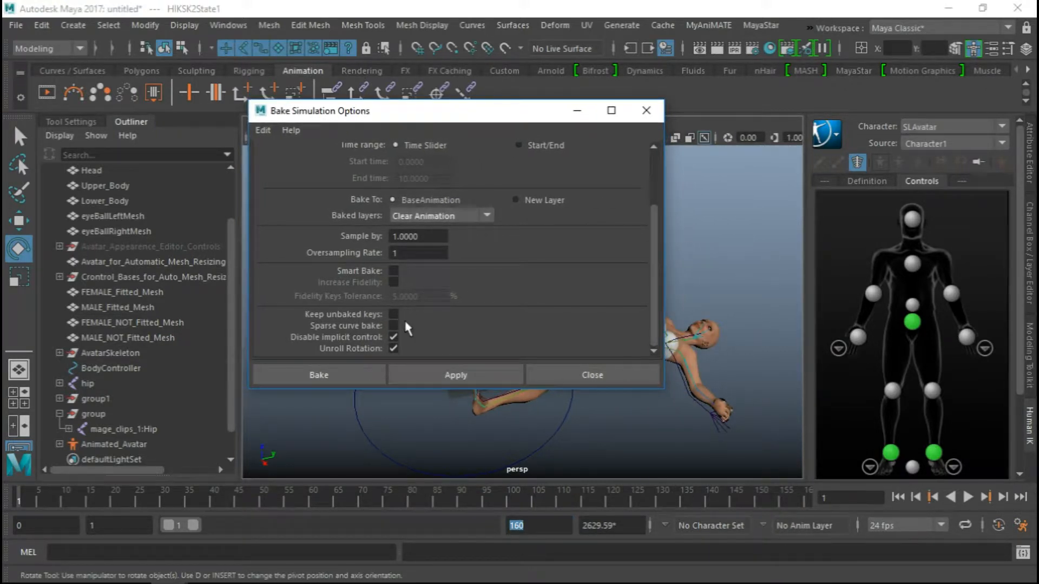
{"action": "left_click", "coordinate": [365, 374]}
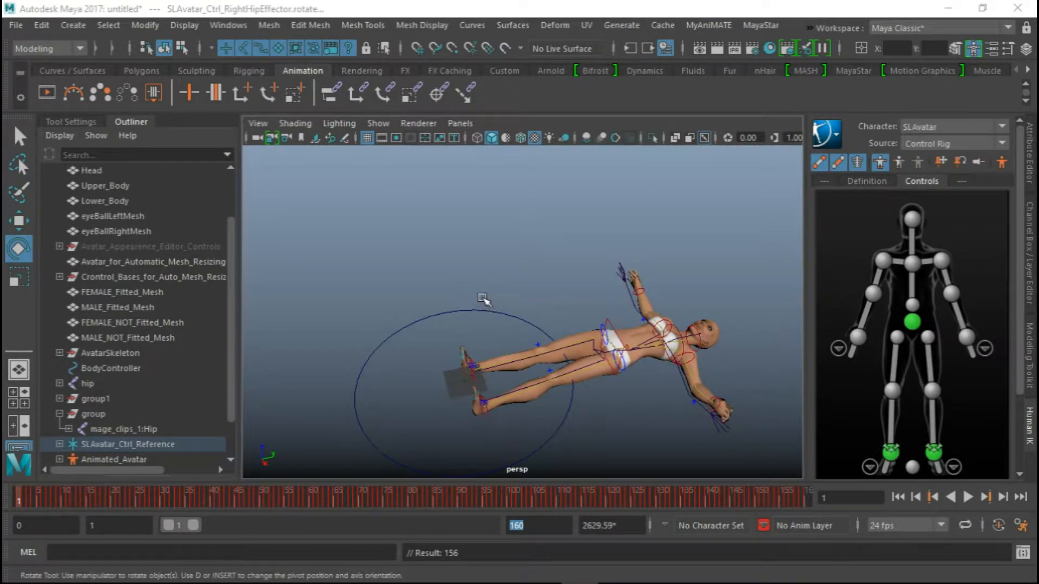
Play the baked animation on the avatar, return to frame 1 and inspect the avatar with its control rig
{"action": "left_click_drag", "start_coordinate": [485, 303], "coordinate": [510, 325], "text": "alt"}
{"action": "middle_click_drag", "start_coordinate": [639, 299], "coordinate": [632, 276], "text": "alt"}
{"action": "right_click_drag", "start_coordinate": [632, 276], "coordinate": [670, 332], "text": "alt"}
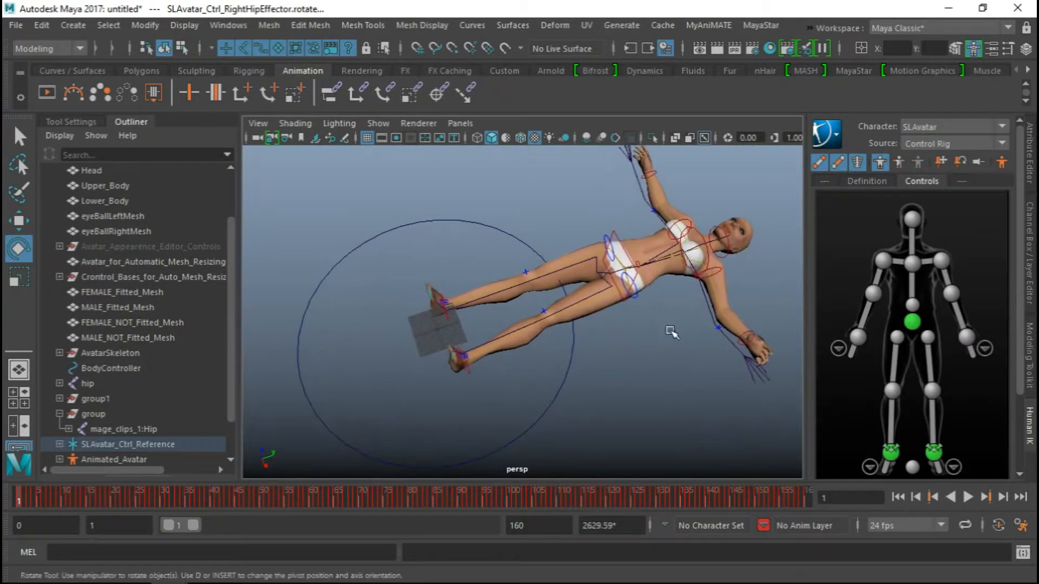
{"action": "middle_click_drag", "start_coordinate": [523, 312], "coordinate": [519, 334], "text": "alt"}
{"action": "key", "text": "alt+v"}
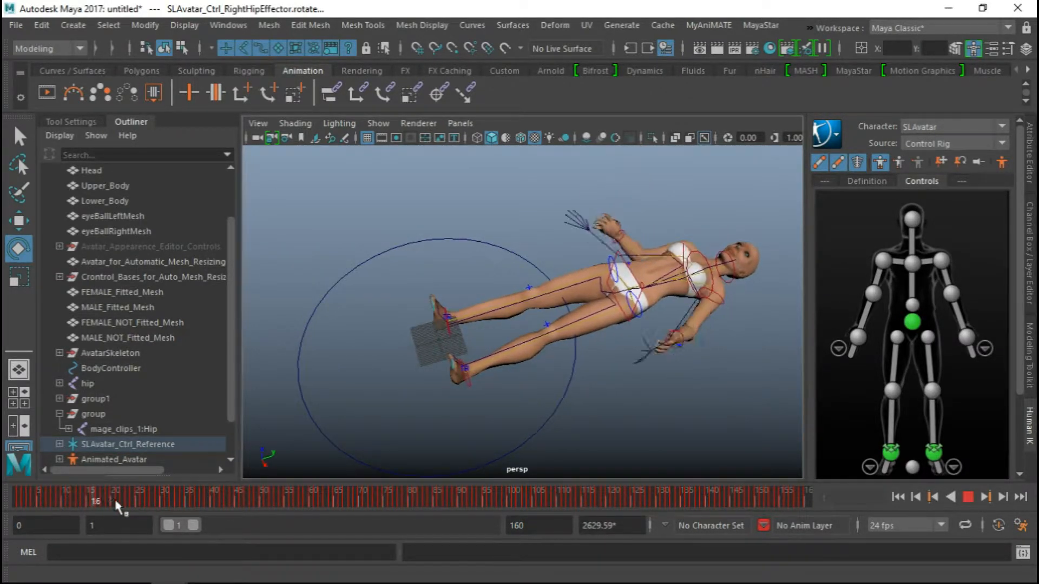
{"action": "left_click_drag", "start_coordinate": [120, 505], "coordinate": [18, 503]}
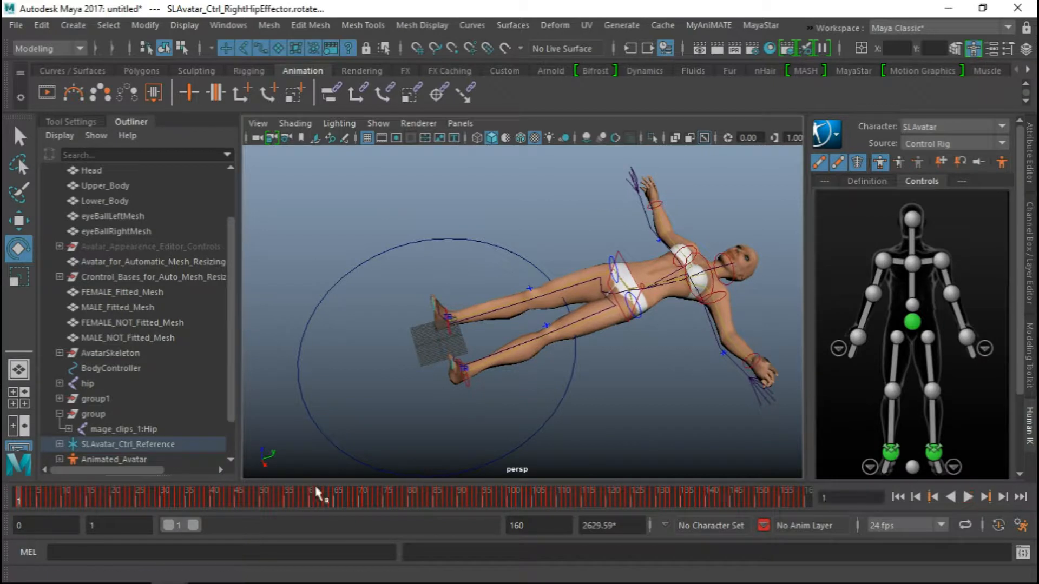
{"action": "left_click_drag", "start_coordinate": [459, 388], "coordinate": [464, 364], "text": "alt"}
{"action": "middle_click_drag", "start_coordinate": [549, 323], "coordinate": [529, 312], "text": "alt"}
Switch the HumanIK character to Character1 and delete its skeleton definition
{"action": "left_click", "coordinate": [910, 128]}
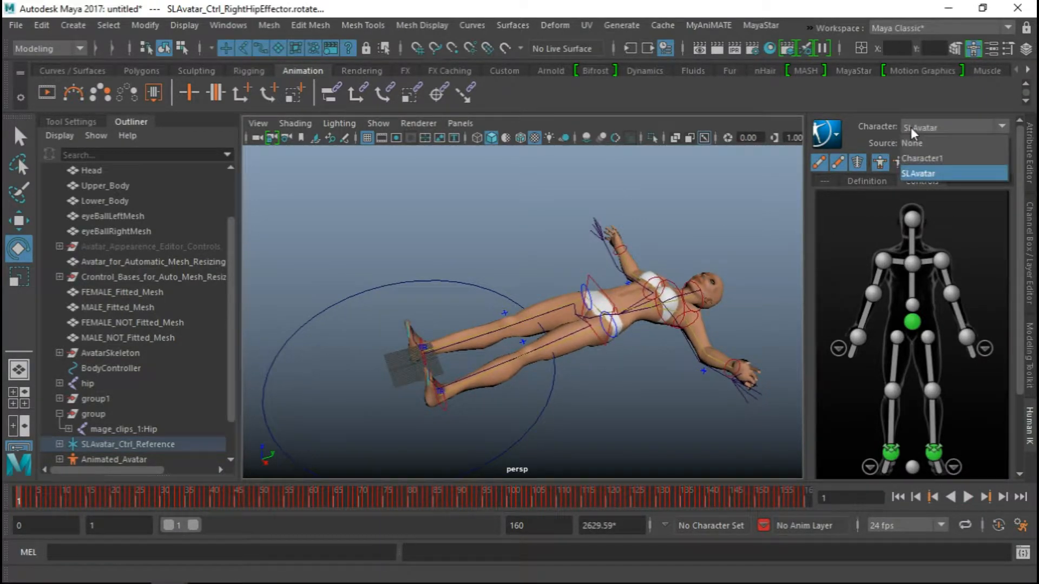
{"action": "left_click", "coordinate": [925, 157]}
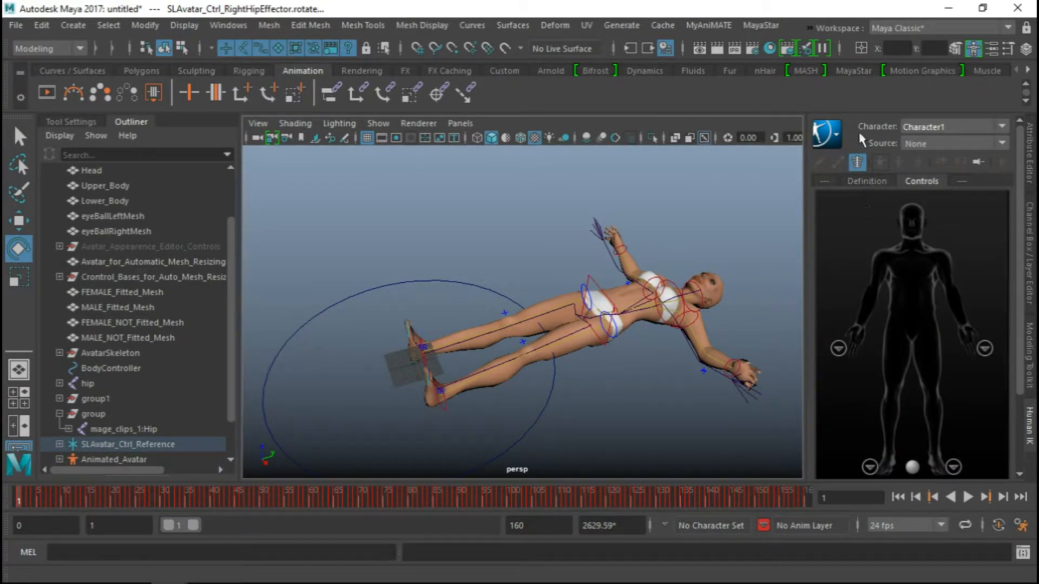
{"action": "left_click", "coordinate": [866, 182]}
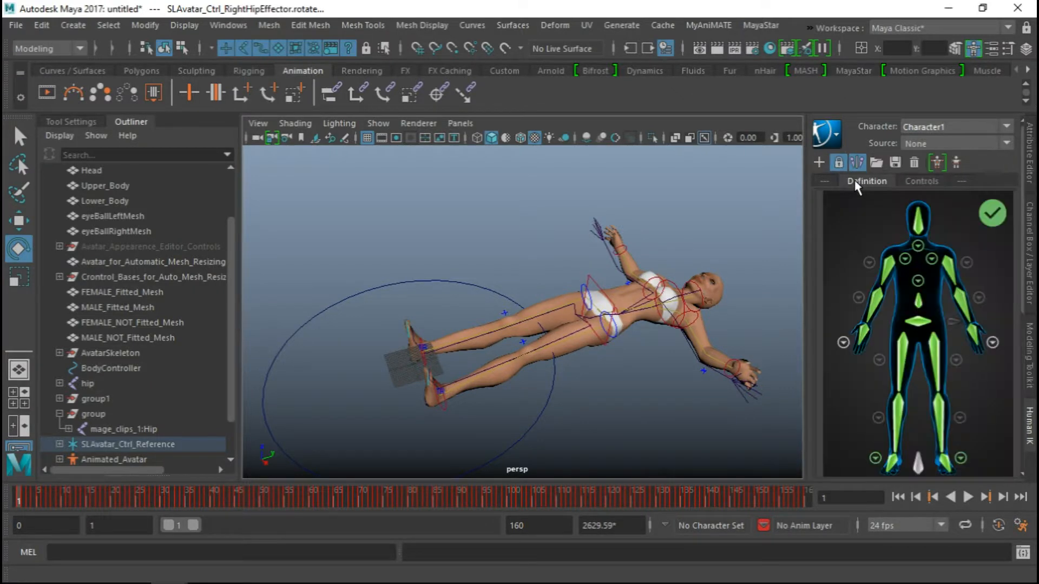
{"action": "left_click", "coordinate": [914, 162]}
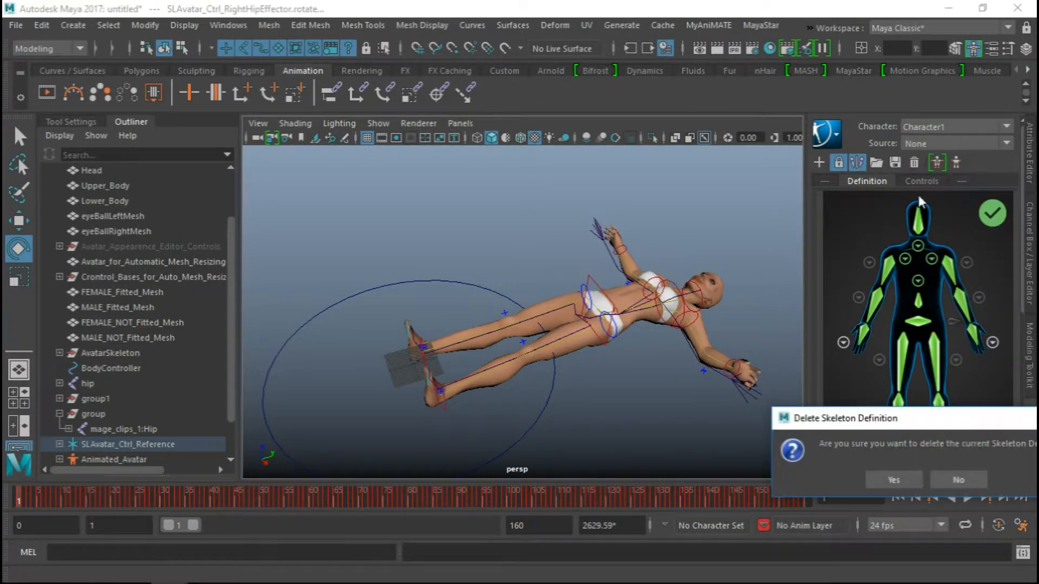
{"action": "left_click", "coordinate": [893, 479]}
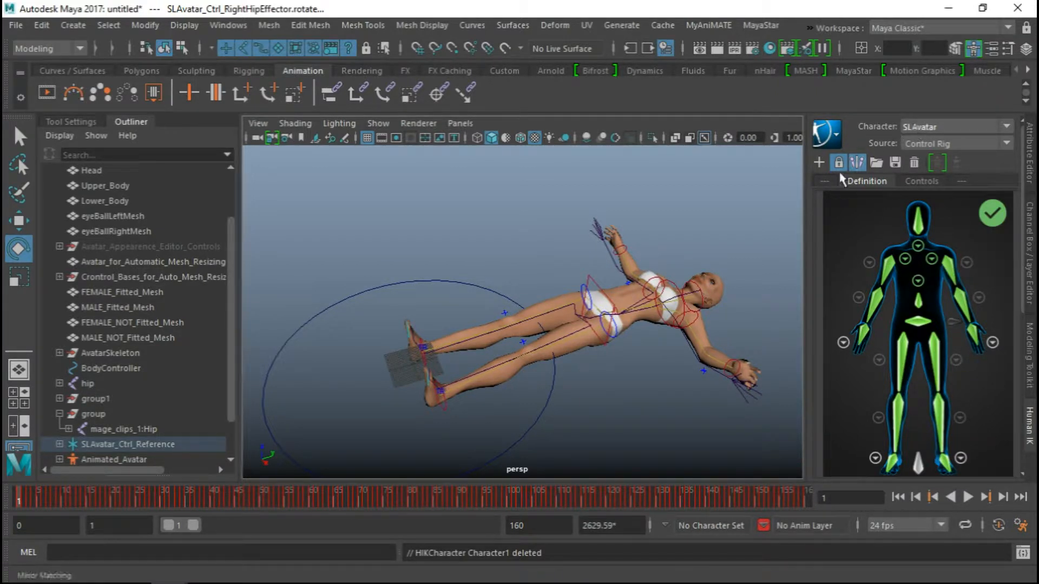
Delete the group that holds the mage_clips_1:Hip motion capture skeleton and check the remaining avatar
{"action": "left_click", "coordinate": [83, 416]}
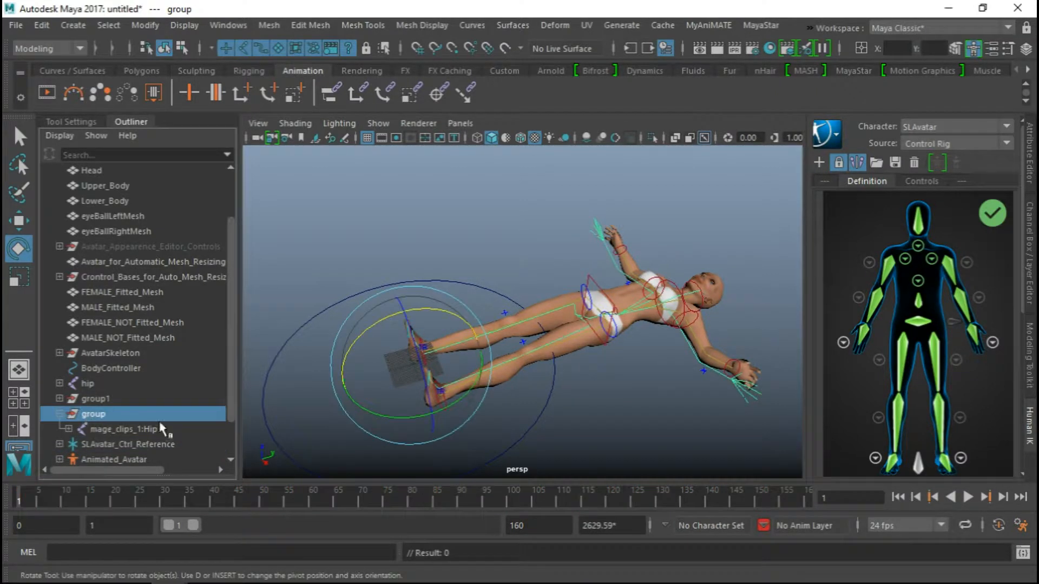
{"action": "left_click_drag", "start_coordinate": [385, 378], "coordinate": [410, 374], "text": "alt"}
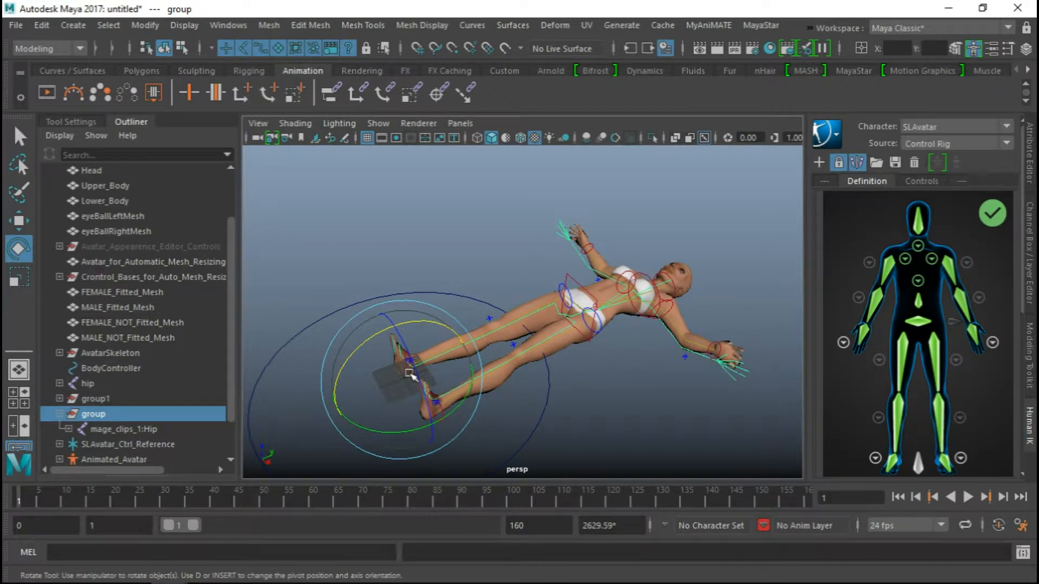
{"action": "key", "text": "Delete"}
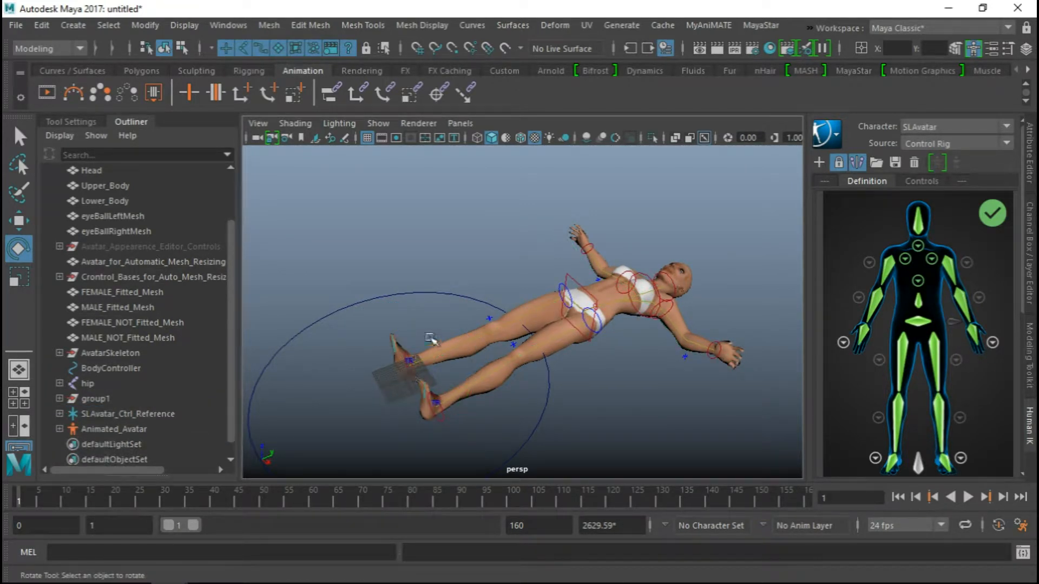
{"action": "left_click_drag", "start_coordinate": [432, 340], "coordinate": [412, 322], "text": "alt"}
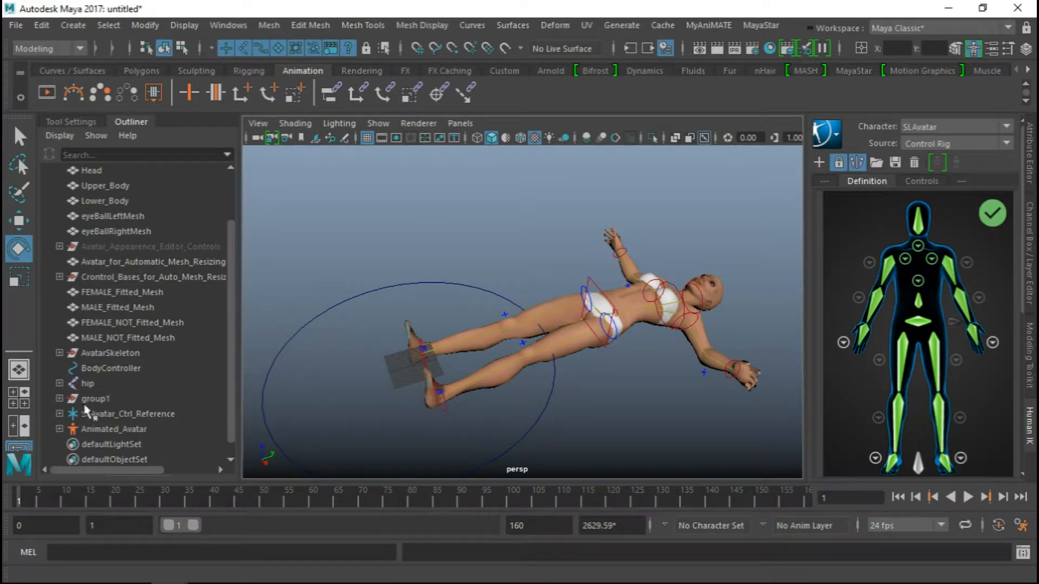
{"action": "left_click_drag", "start_coordinate": [331, 389], "coordinate": [427, 317], "text": "alt"}
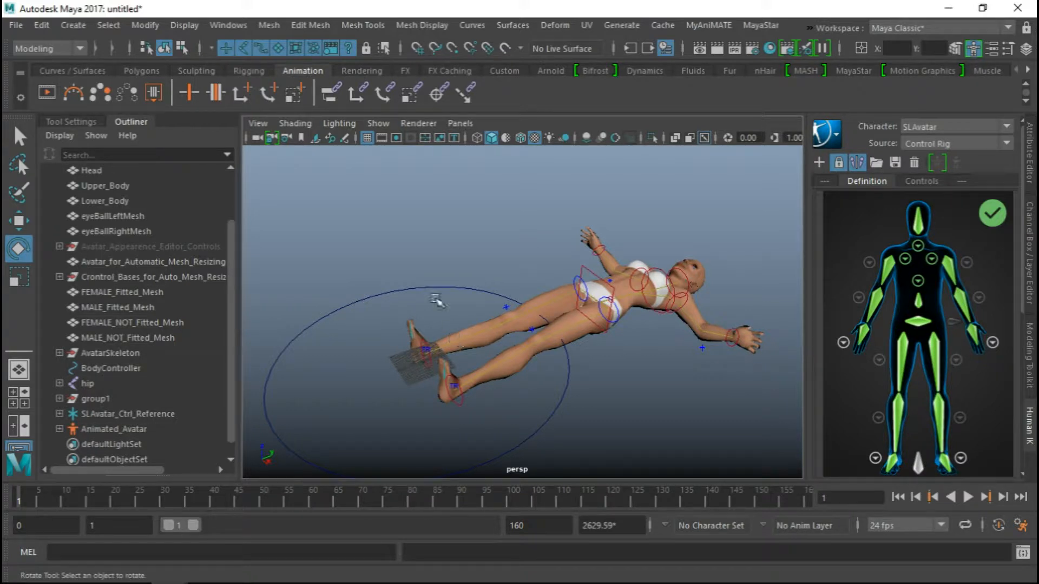
Open the Namespace Editor and delete the mage_clips_1 namespace
{"action": "left_click", "coordinate": [224, 25]}
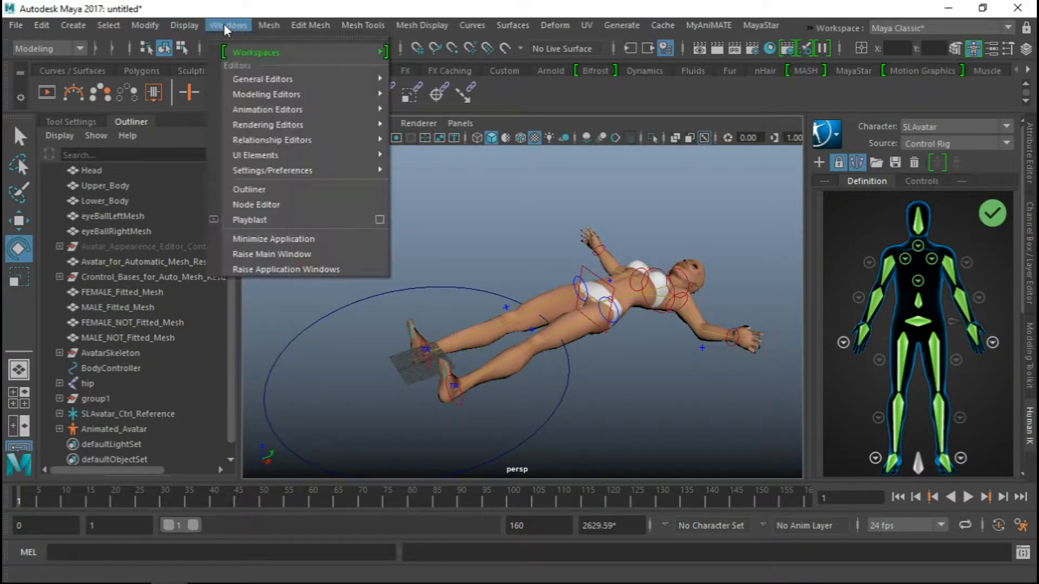
{"action": "mouse_move", "coordinate": [251, 79]}
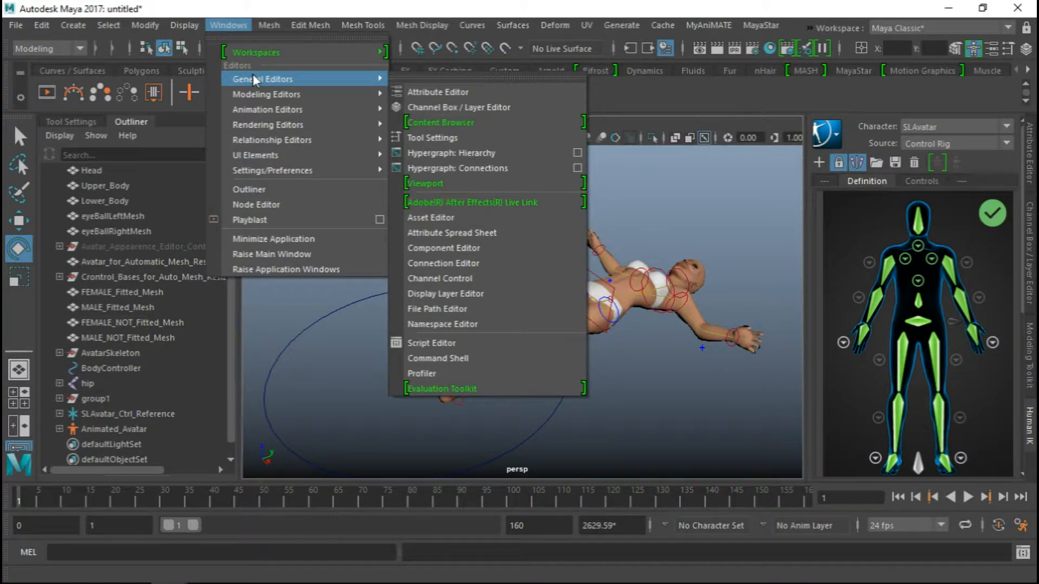
{"action": "left_click", "coordinate": [448, 324]}
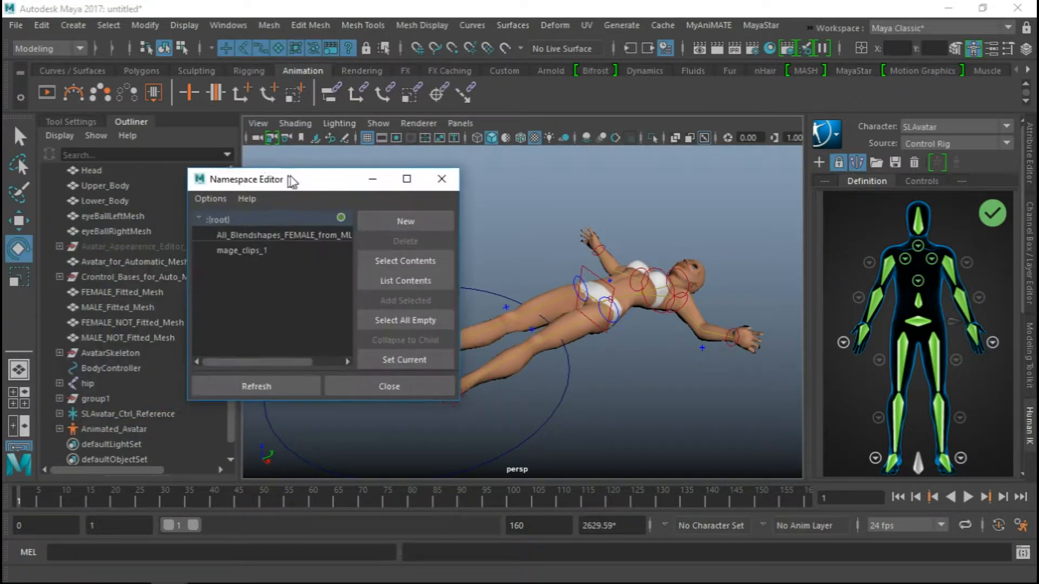
{"action": "left_click_drag", "start_coordinate": [289, 180], "coordinate": [296, 178]}
{"action": "left_click", "coordinate": [250, 258]}
{"action": "left_click", "coordinate": [255, 247]}
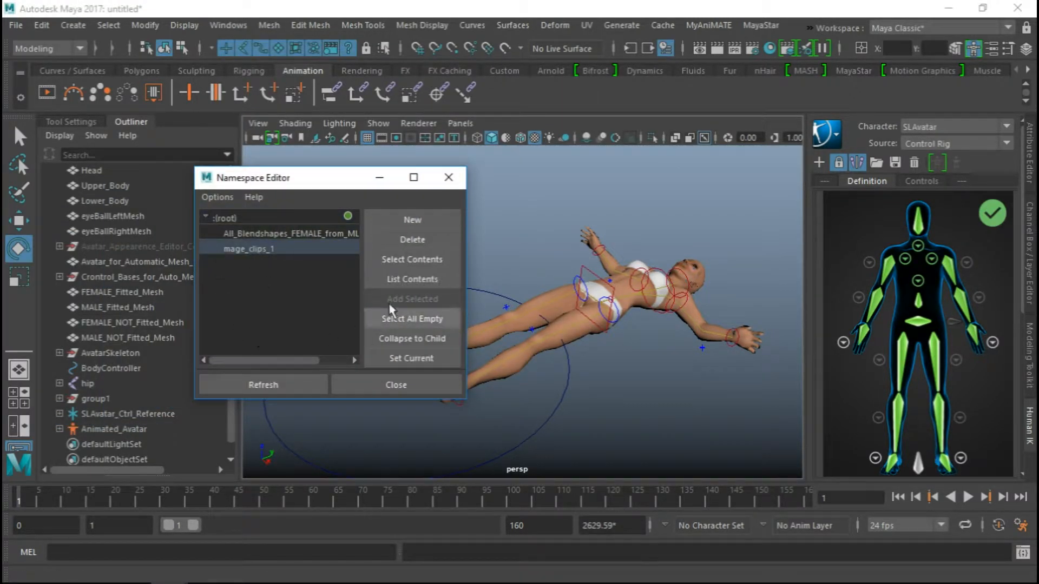
{"action": "left_click", "coordinate": [410, 240]}
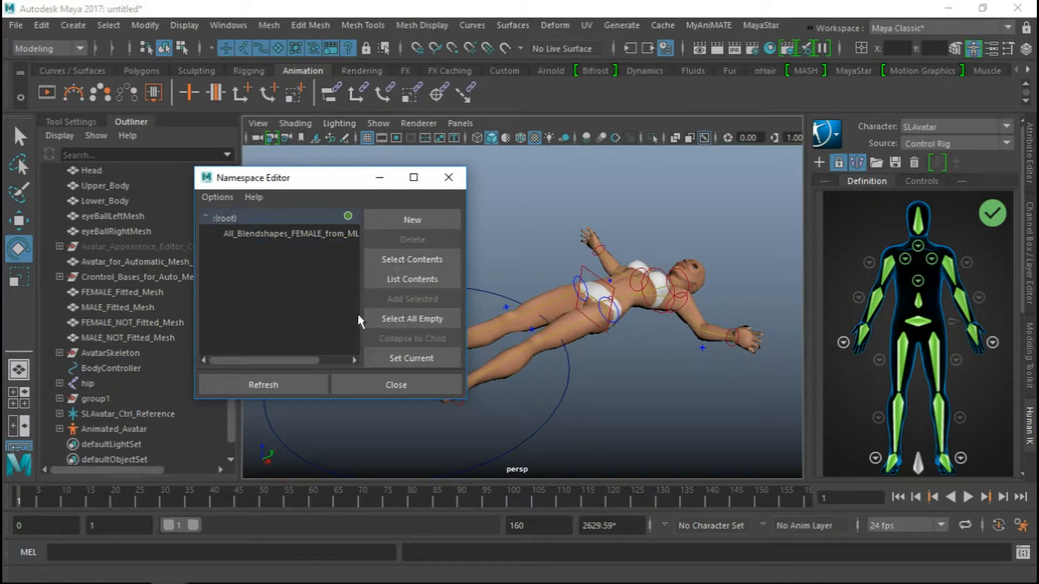
Delete the All_Blendshapes_FEMALE_from_MLL_Files namespace, merging its contents with the root, and close the Namespace Editor
{"action": "left_click", "coordinate": [247, 236]}
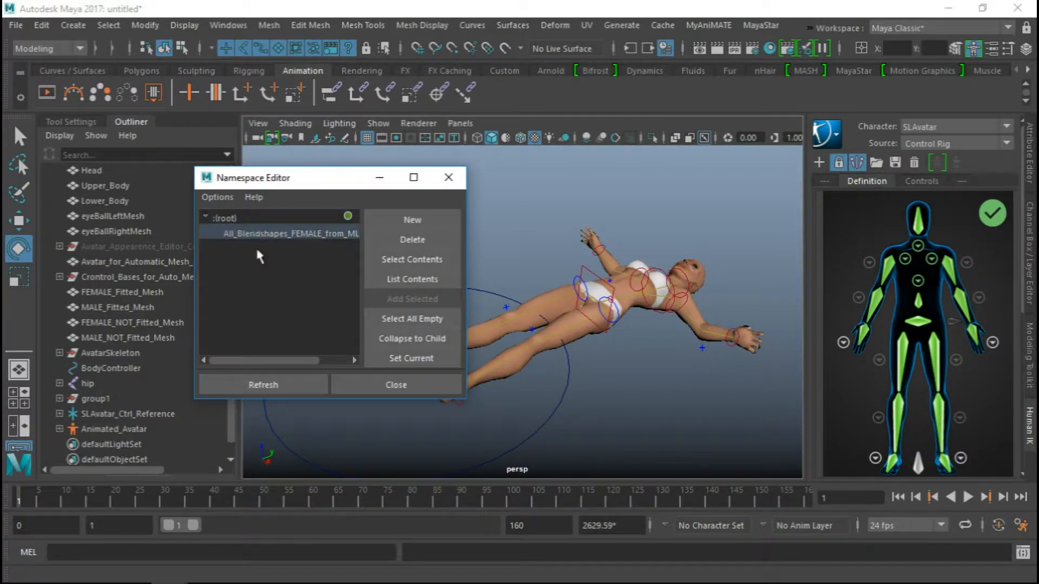
{"action": "left_click", "coordinate": [399, 242]}
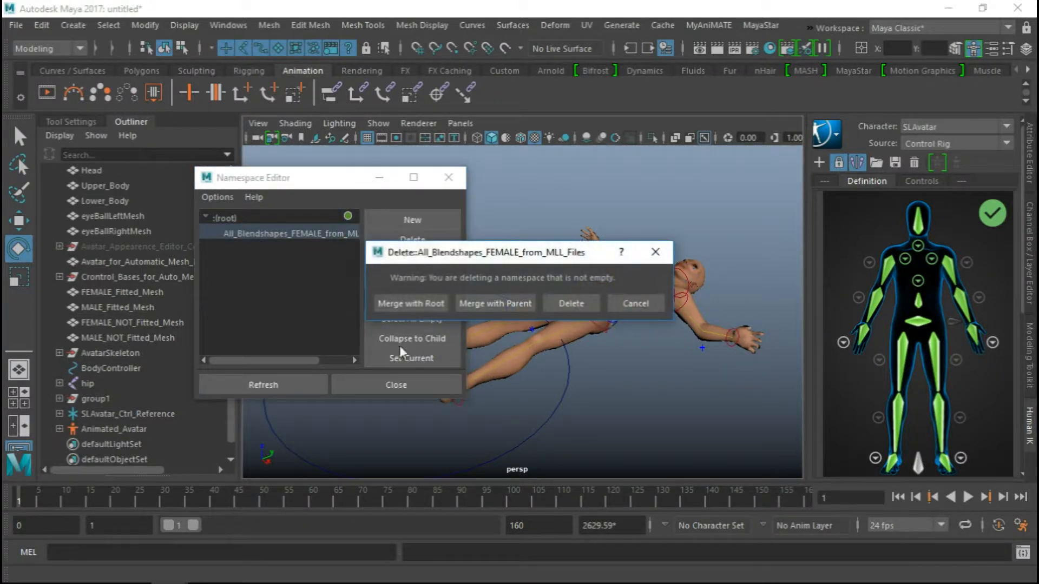
{"action": "left_click", "coordinate": [411, 304]}
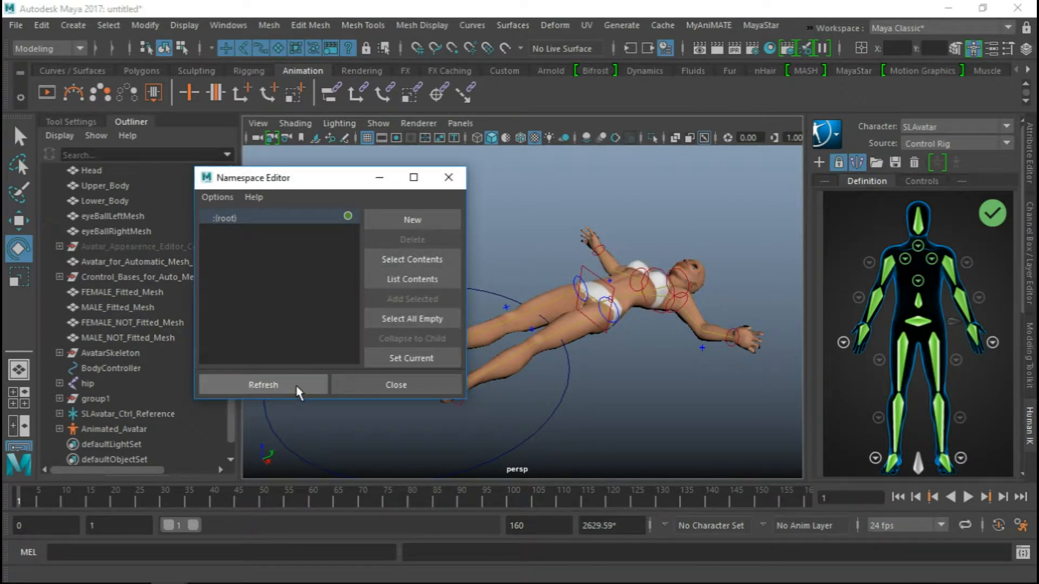
{"action": "left_click", "coordinate": [448, 178]}
Rotate SLAvatar_Ctrl_Reference to 90, 0, 90 degrees so the avatar stands upright on the grid, and check it from several angles
{"action": "left_click_drag", "start_coordinate": [589, 362], "coordinate": [493, 264], "text": "alt"}
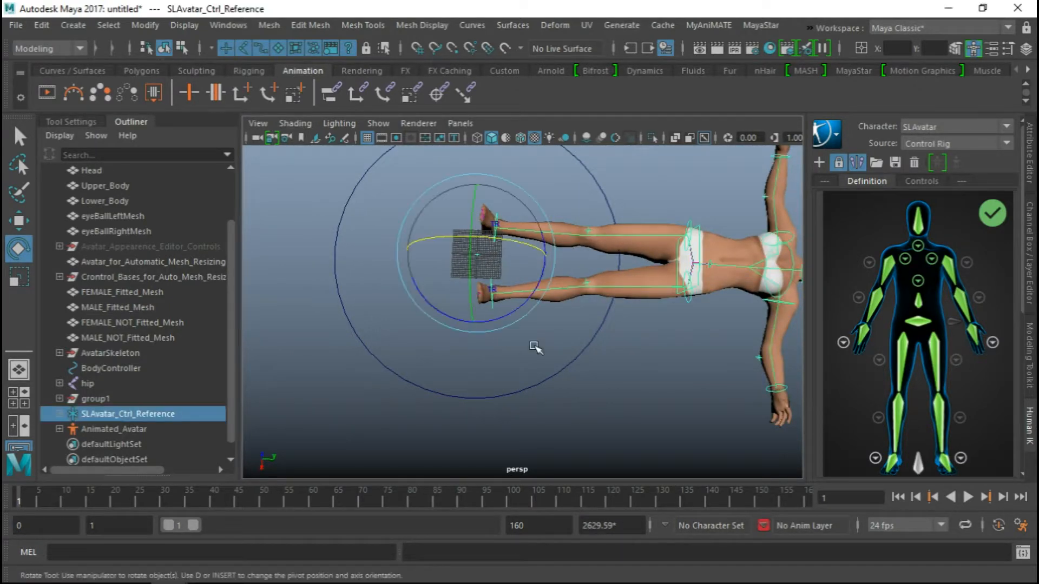
{"action": "left_click_drag", "start_coordinate": [413, 352], "coordinate": [432, 301], "text": "alt"}
{"action": "right_click_drag", "start_coordinate": [451, 324], "coordinate": [507, 343], "text": "alt"}
{"action": "middle_click_drag", "start_coordinate": [425, 309], "coordinate": [711, 356], "text": "alt"}
{"action": "right_click_drag", "start_coordinate": [495, 331], "coordinate": [528, 368], "text": "alt"}
{"action": "left_click_drag", "start_coordinate": [527, 368], "coordinate": [591, 283], "text": "alt"}
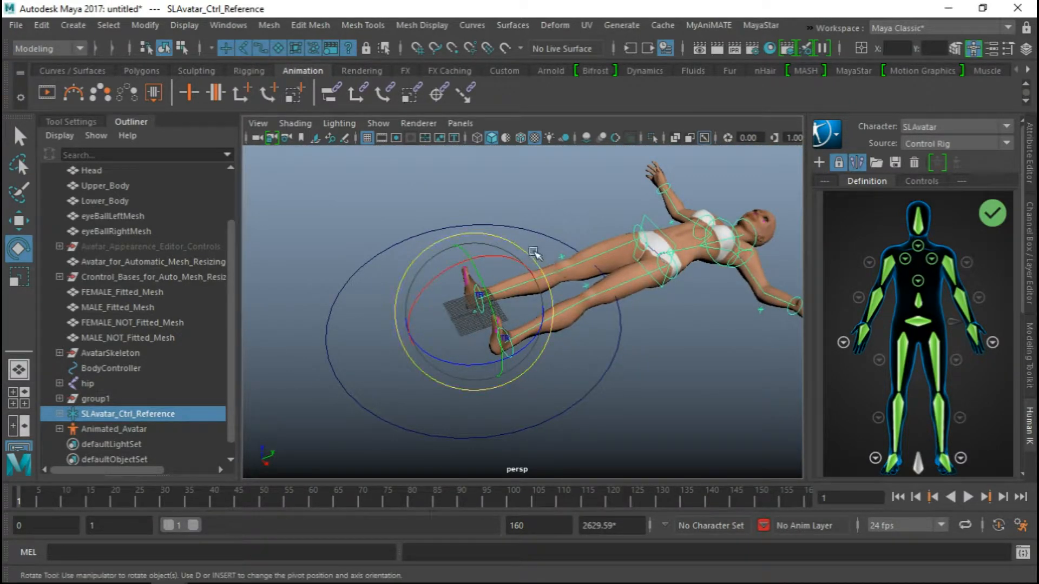
{"action": "left_click_drag", "start_coordinate": [470, 250], "coordinate": [398, 265]}
{"action": "left_click_drag", "start_coordinate": [438, 349], "coordinate": [519, 356]}
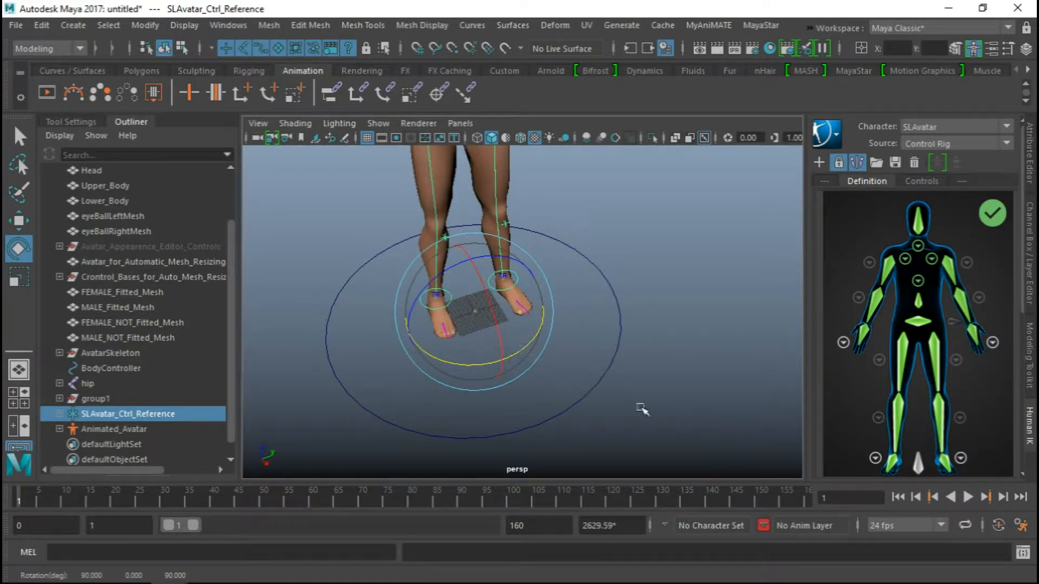
{"action": "left_click_drag", "start_coordinate": [682, 382], "coordinate": [563, 294], "text": "alt"}
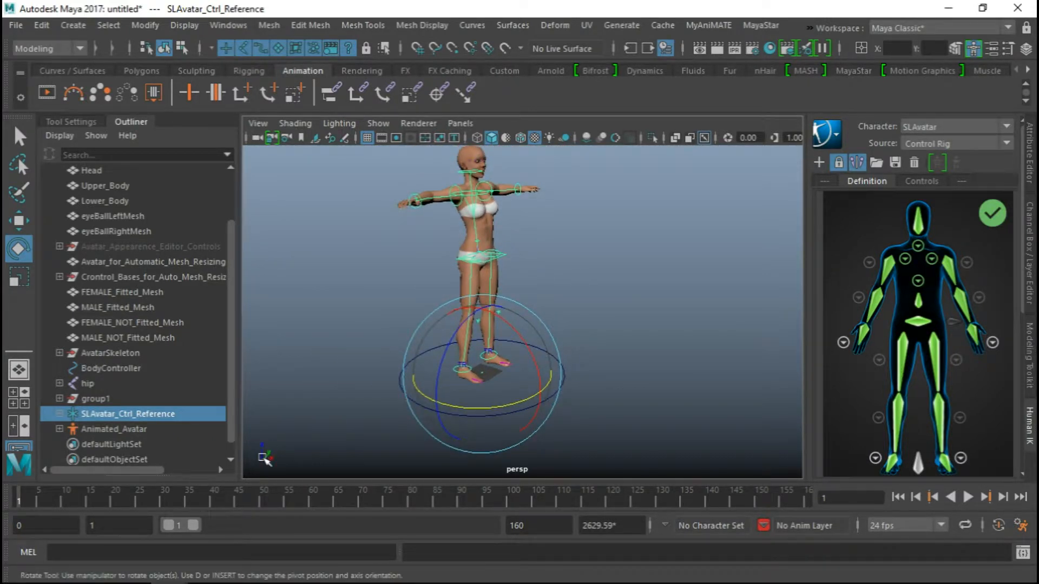
{"action": "left_click_drag", "start_coordinate": [315, 381], "coordinate": [295, 451], "text": "alt"}
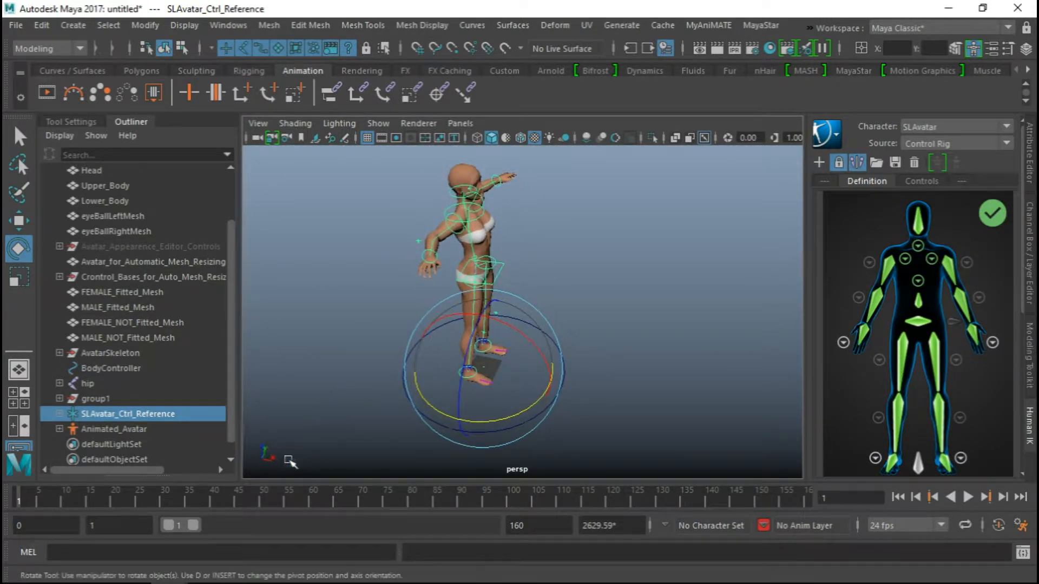
Expand SLAvatar_Ctrl_Reference in the scene hierarchy, look through its effectors down to SLAvatar_Ctrl_Hips, and collapse it again
{"action": "left_click_drag", "start_coordinate": [450, 395], "coordinate": [422, 368], "text": "alt"}
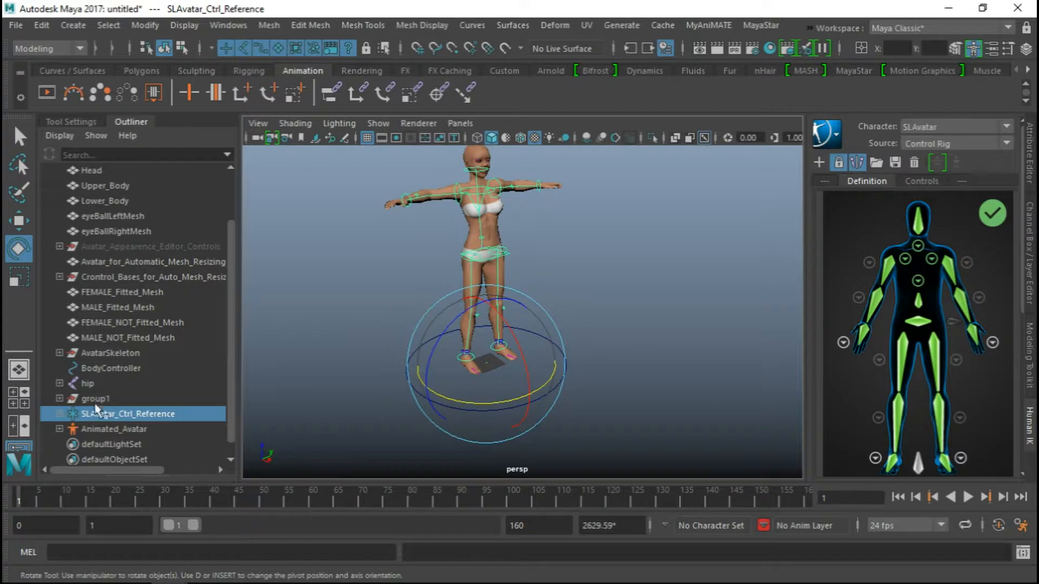
{"action": "left_click", "coordinate": [60, 414]}
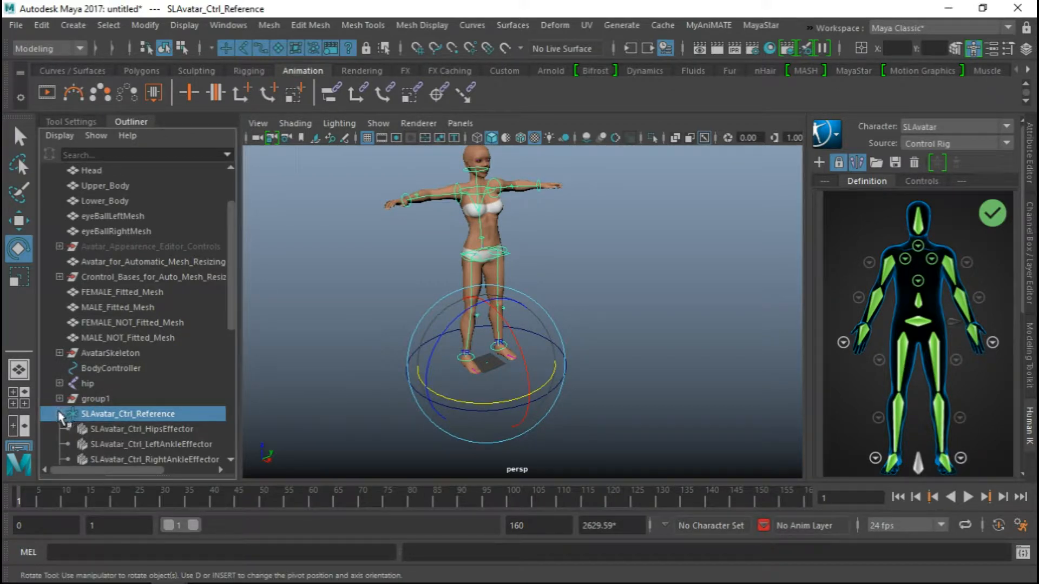
{"action": "left_click", "coordinate": [60, 415]}
{"action": "scroll", "coordinate": [84, 401], "scroll_direction": "down", "scroll_amount": 1}
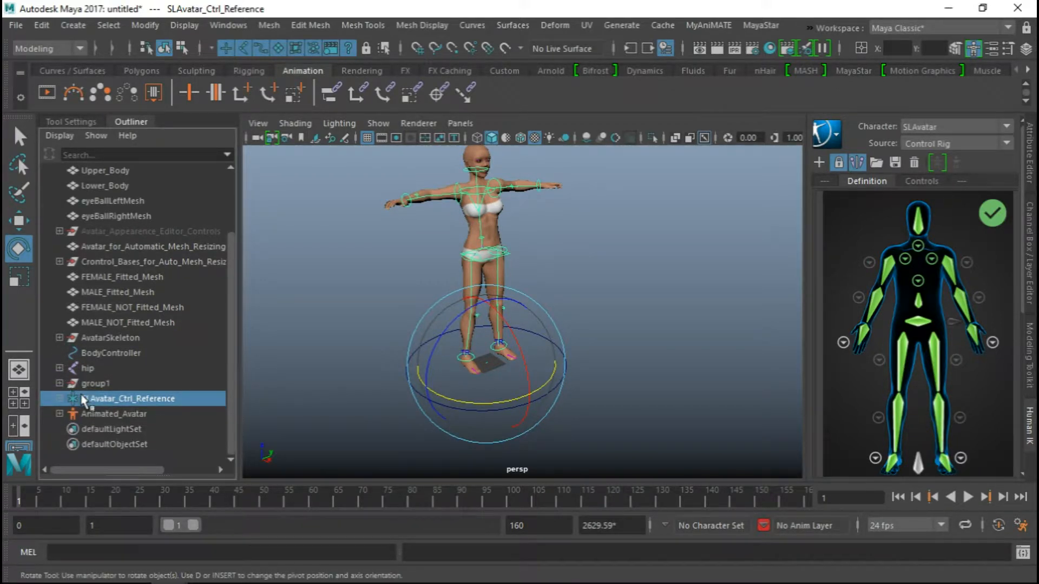
{"action": "left_click", "coordinate": [60, 400]}
{"action": "scroll", "coordinate": [103, 402], "scroll_direction": "down", "scroll_amount": 5}
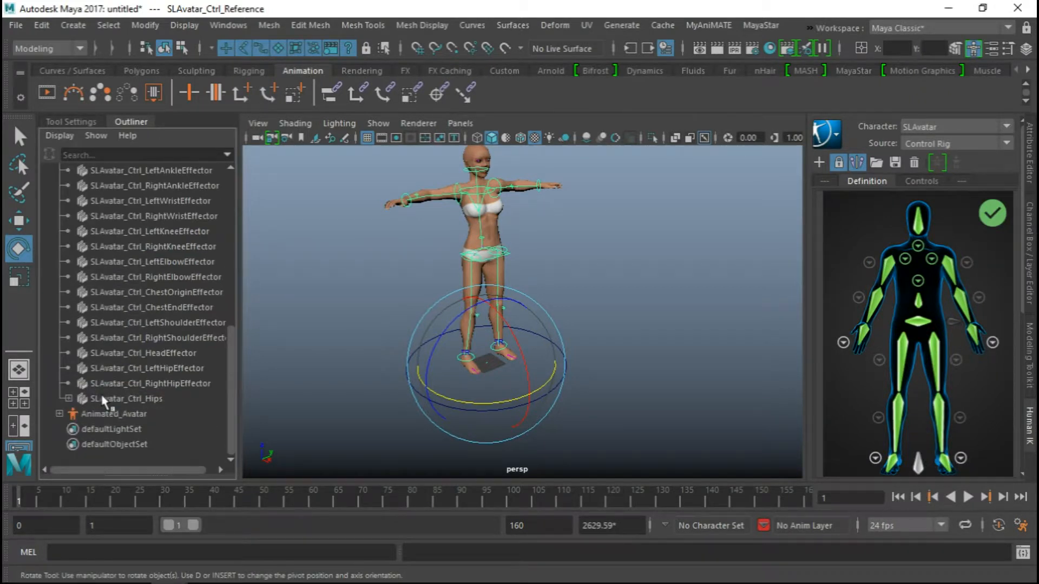
{"action": "scroll", "coordinate": [106, 399], "scroll_direction": "up", "scroll_amount": 5}
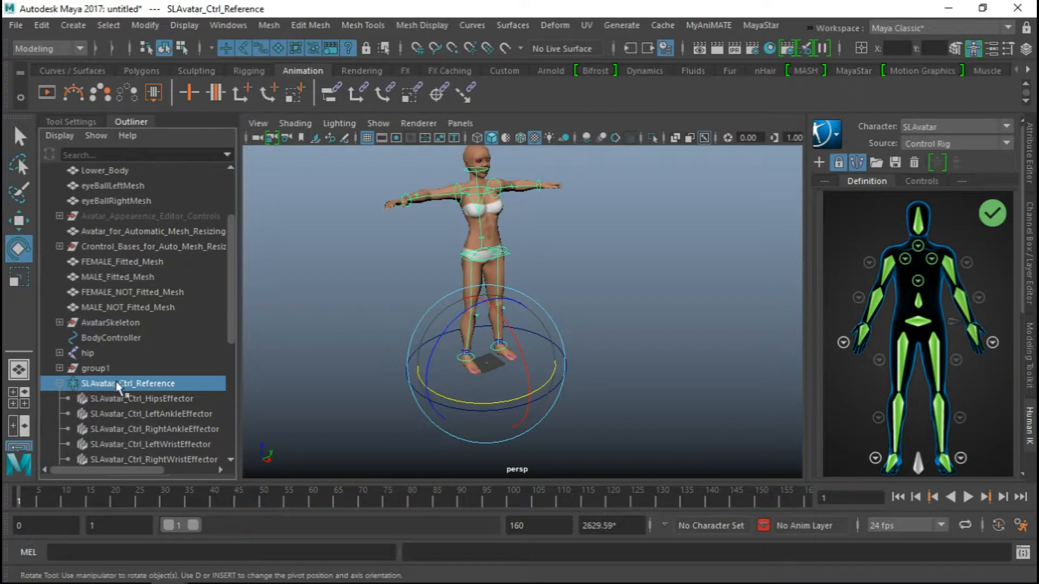
{"action": "scroll", "coordinate": [112, 388], "scroll_direction": "down", "scroll_amount": 3}
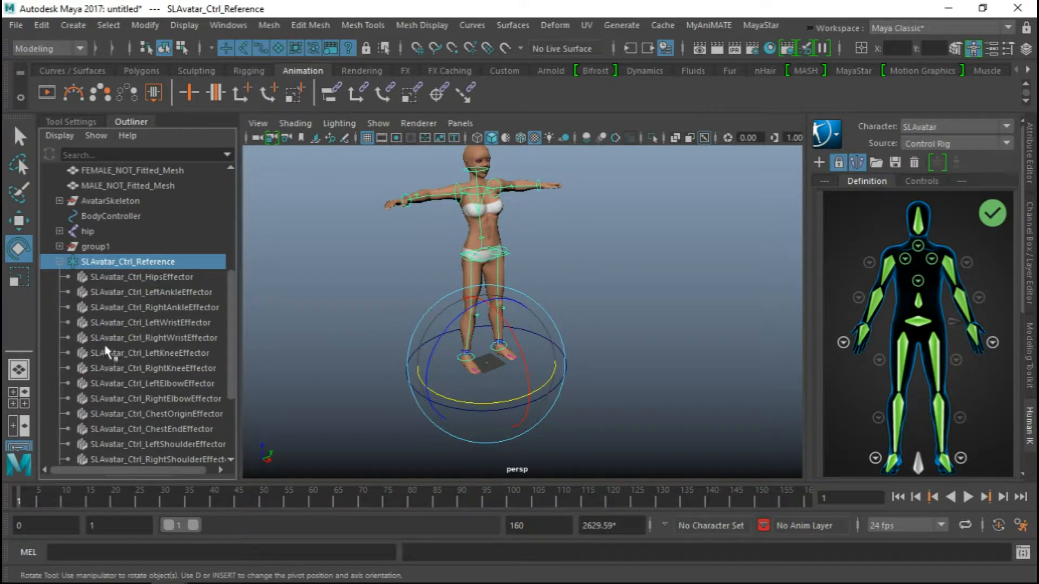
{"action": "scroll", "coordinate": [112, 411], "scroll_direction": "down", "scroll_amount": 5}
{"action": "scroll", "coordinate": [112, 388], "scroll_direction": "up", "scroll_amount": 10}
{"action": "scroll", "coordinate": [111, 362], "scroll_direction": "down", "scroll_amount": 6}
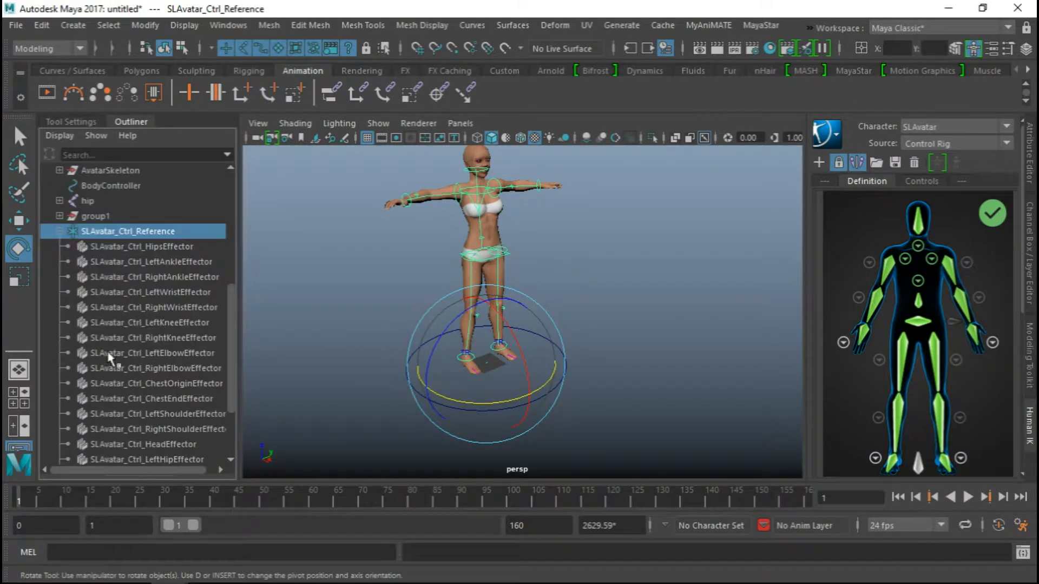
{"action": "left_click", "coordinate": [60, 232]}
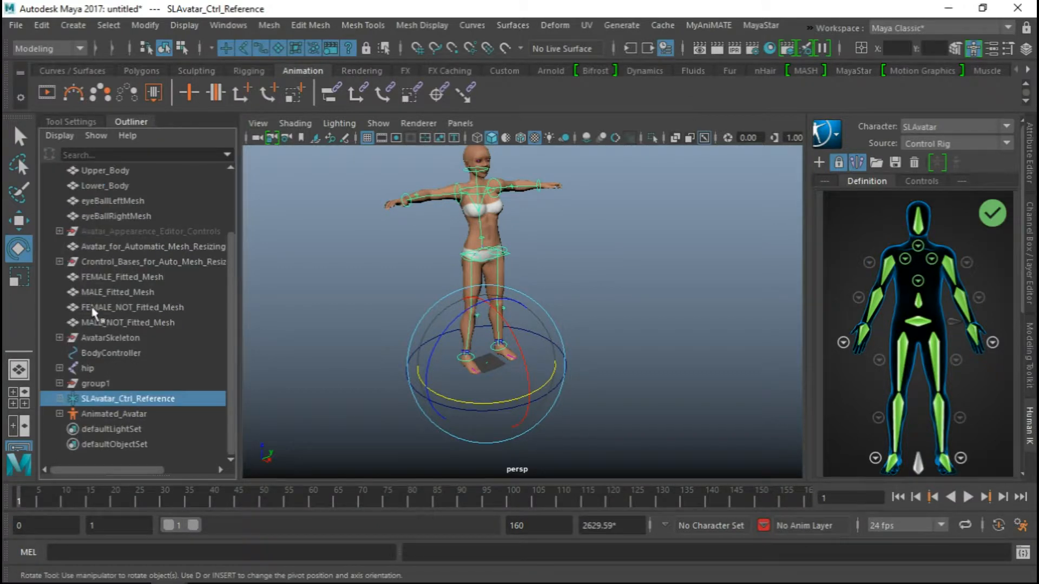
Select the hip skeleton, play and scrub the avatar's baked animation through the timeline, and stop at frame 114
{"action": "left_click", "coordinate": [87, 369]}
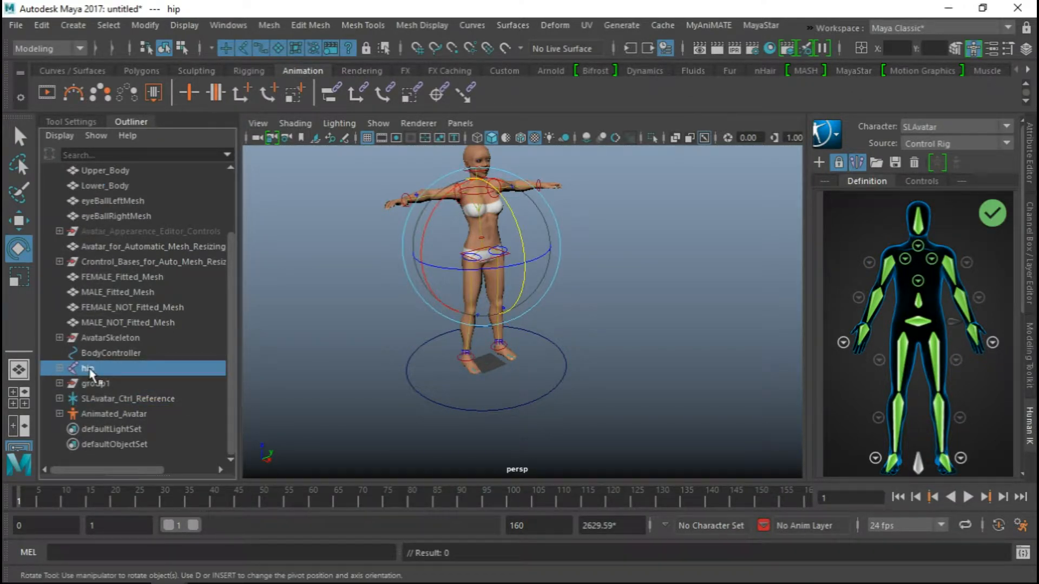
{"action": "left_click_drag", "start_coordinate": [371, 303], "coordinate": [401, 301], "text": "alt"}
{"action": "middle_click_drag", "start_coordinate": [419, 297], "coordinate": [429, 302], "text": "alt"}
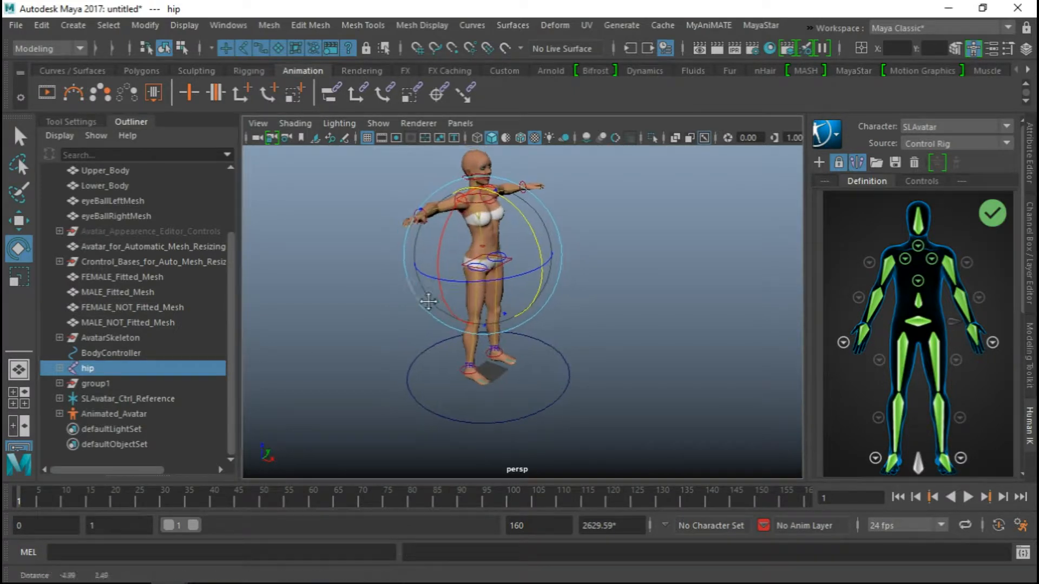
{"action": "left_click_drag", "start_coordinate": [591, 279], "coordinate": [539, 273], "text": "alt"}
{"action": "left_click", "coordinate": [42, 497]}
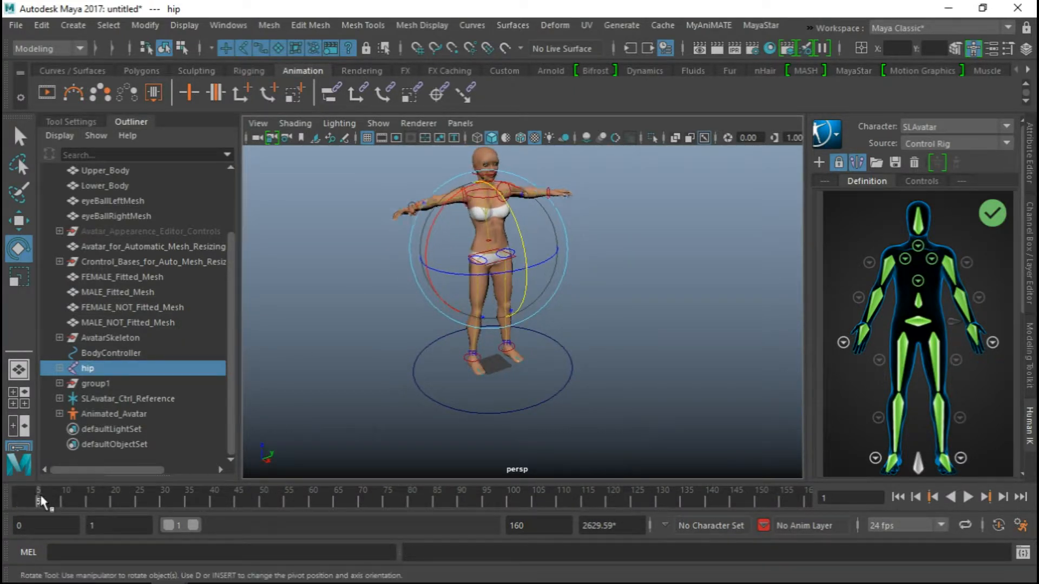
{"action": "left_click_drag", "start_coordinate": [42, 501], "coordinate": [835, 495]}
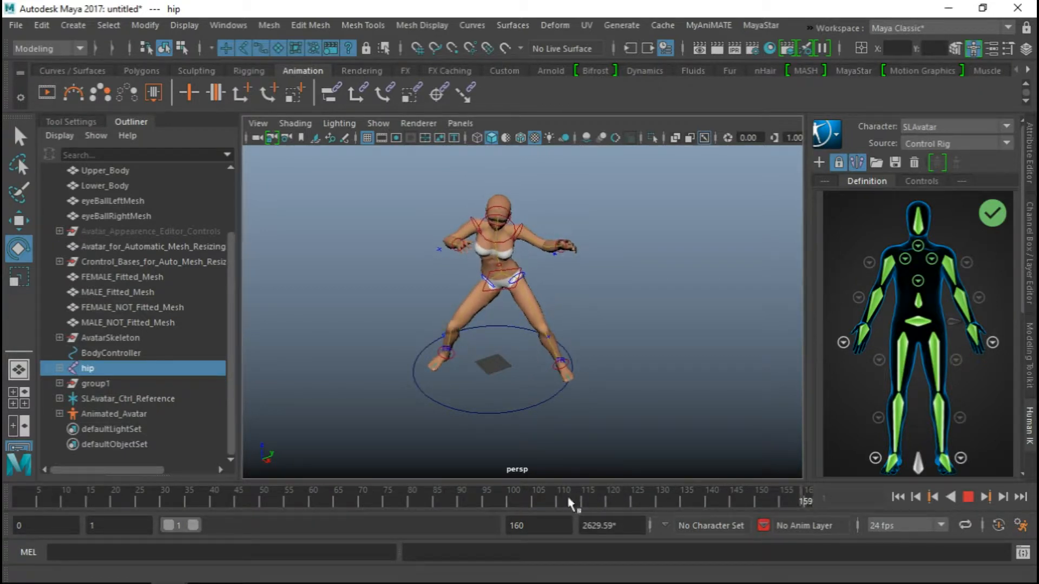
{"action": "mouse_move", "coordinate": [568, 500]}
{"action": "left_mouse_down"}
{"action": "mouse_move", "coordinate": [10, 479]}
{"action": "mouse_move", "coordinate": [320, 507]}
{"action": "mouse_move", "coordinate": [567, 501]}
{"action": "left_mouse_up"}
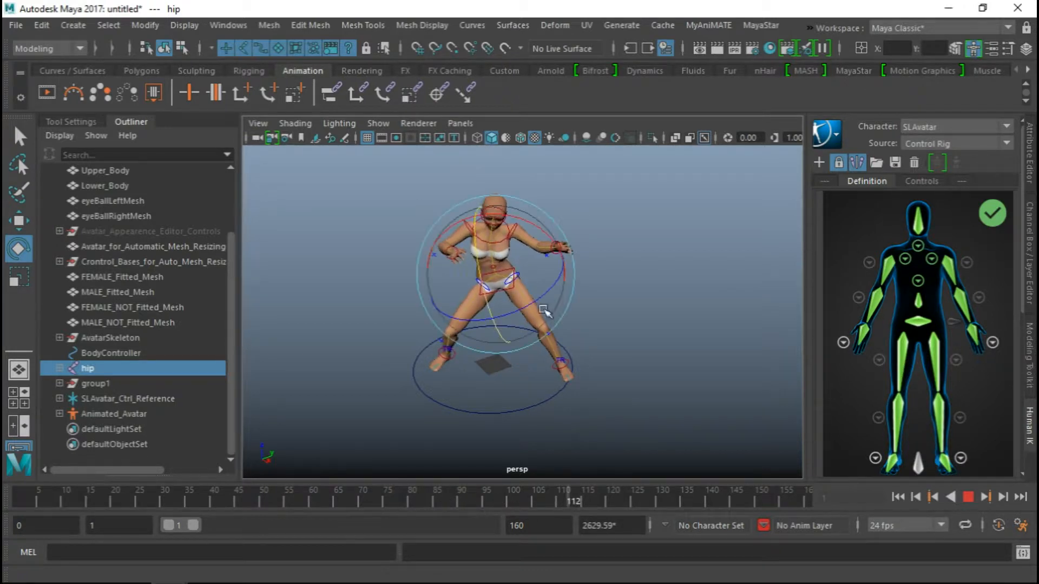
{"action": "key", "text": "alt+v"}
Inspect the avatar's pose at frame 114 from several angles and distances, checking the arms, hands and feet
{"action": "left_click_drag", "start_coordinate": [416, 403], "coordinate": [478, 355], "text": "alt"}
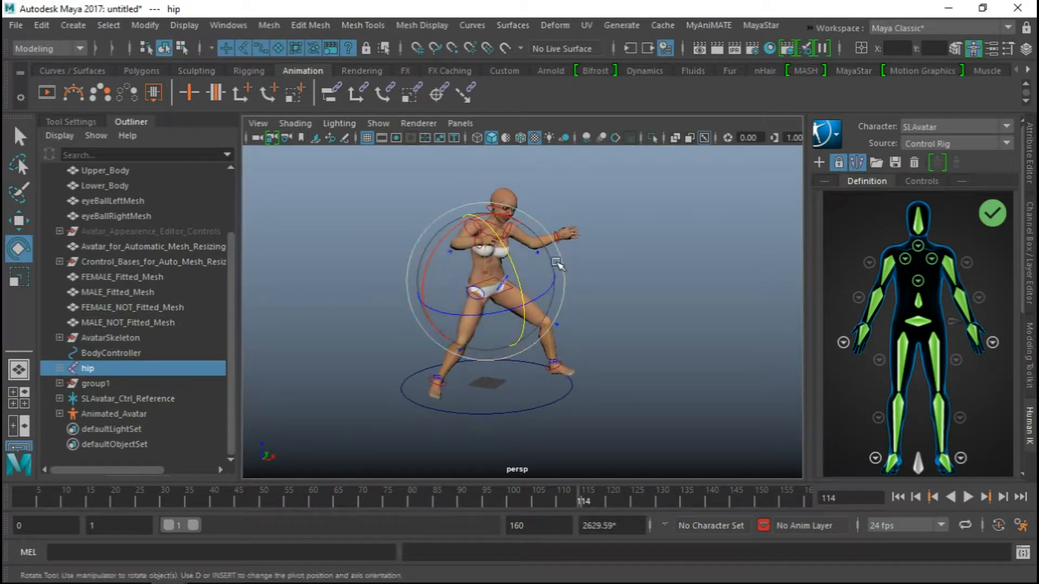
{"action": "mouse_move", "coordinate": [678, 274]}
{"action": "left_mouse_down", "text": "alt"}
{"action": "mouse_move", "coordinate": [562, 280]}
{"action": "mouse_move", "coordinate": [675, 278]}
{"action": "left_mouse_up", "text": "alt"}
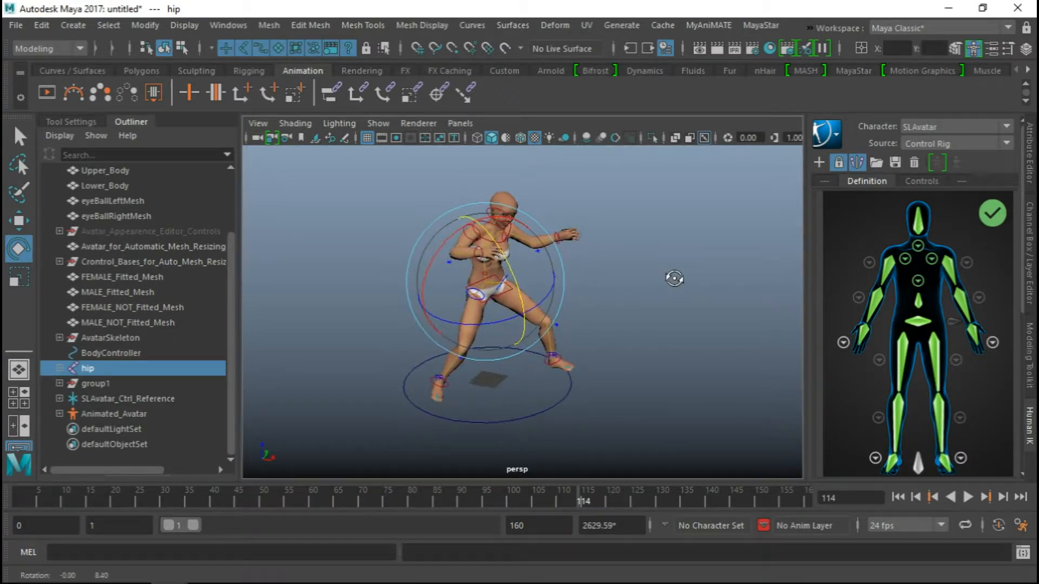
{"action": "right_click_drag", "start_coordinate": [557, 230], "coordinate": [574, 201], "text": "alt"}
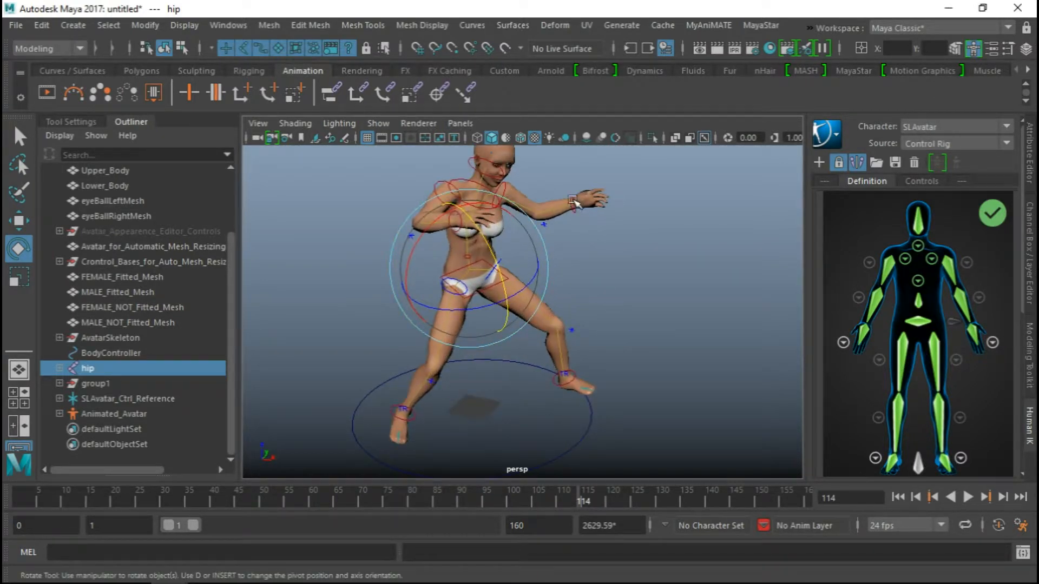
{"action": "left_click_drag", "start_coordinate": [574, 194], "coordinate": [492, 227], "text": "alt"}
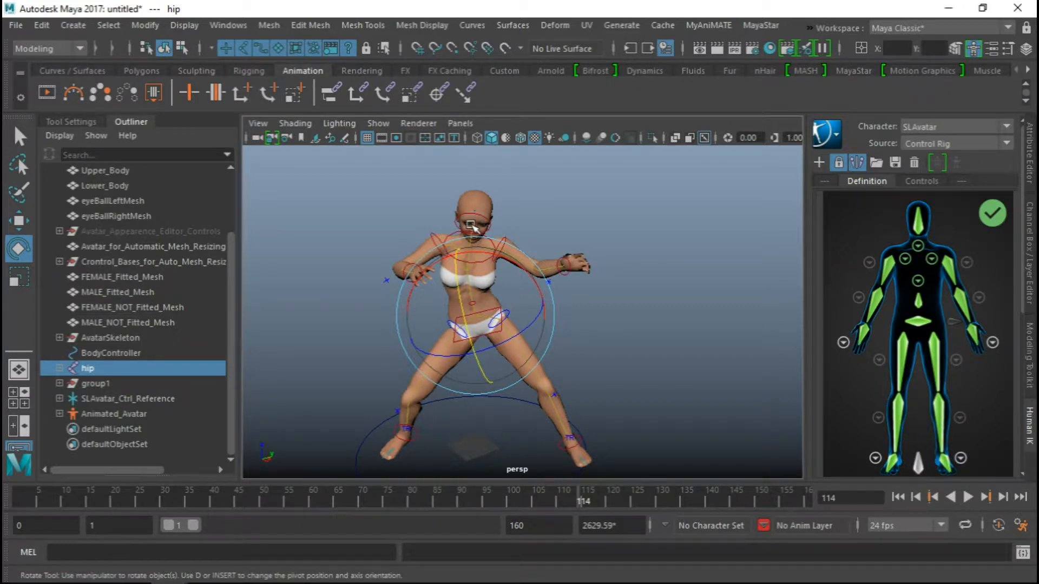
{"action": "left_click_drag", "start_coordinate": [574, 327], "coordinate": [539, 313], "text": "alt"}
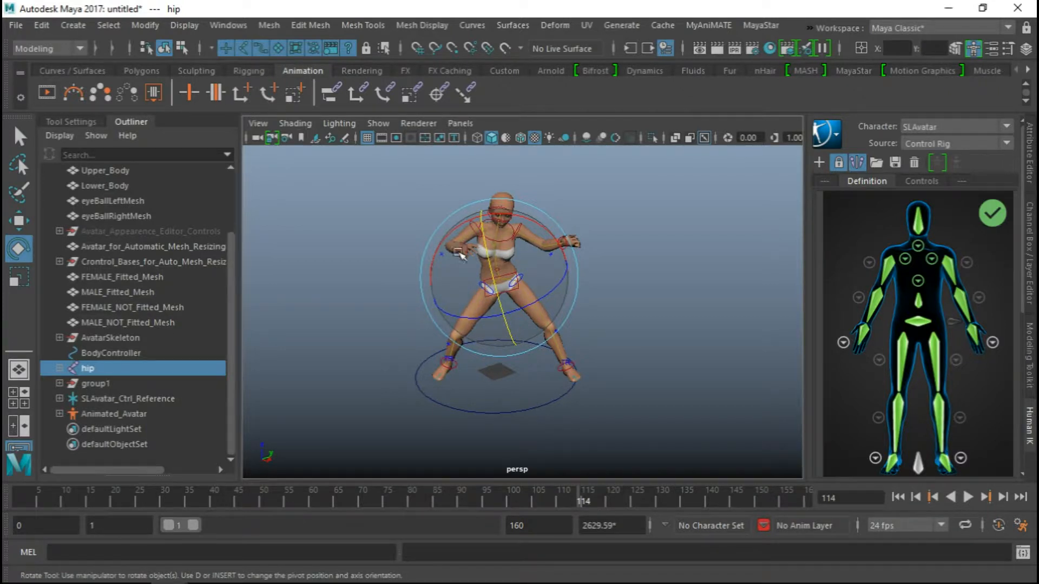
{"action": "left_click_drag", "start_coordinate": [577, 390], "coordinate": [533, 373], "text": "alt"}
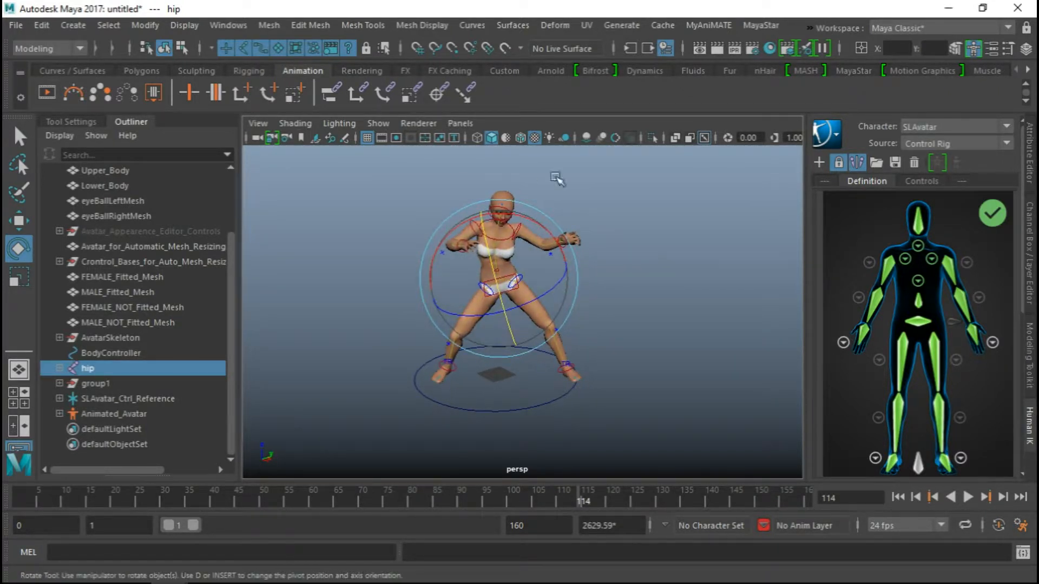
{"action": "left_click_drag", "start_coordinate": [546, 275], "coordinate": [547, 286], "text": "alt"}
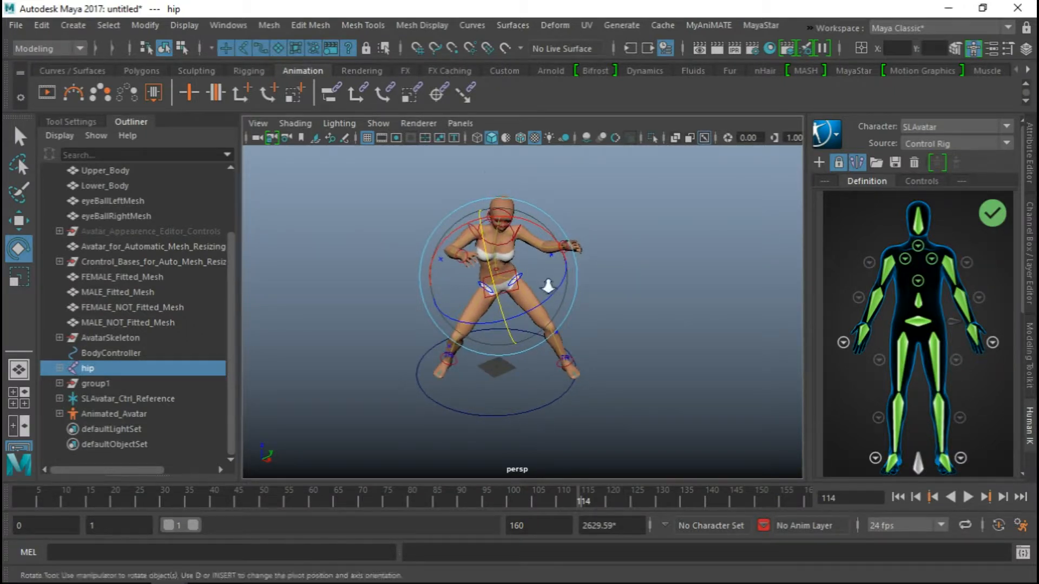
{"action": "scroll", "coordinate": [550, 283], "scroll_direction": "up", "scroll_amount": 3}
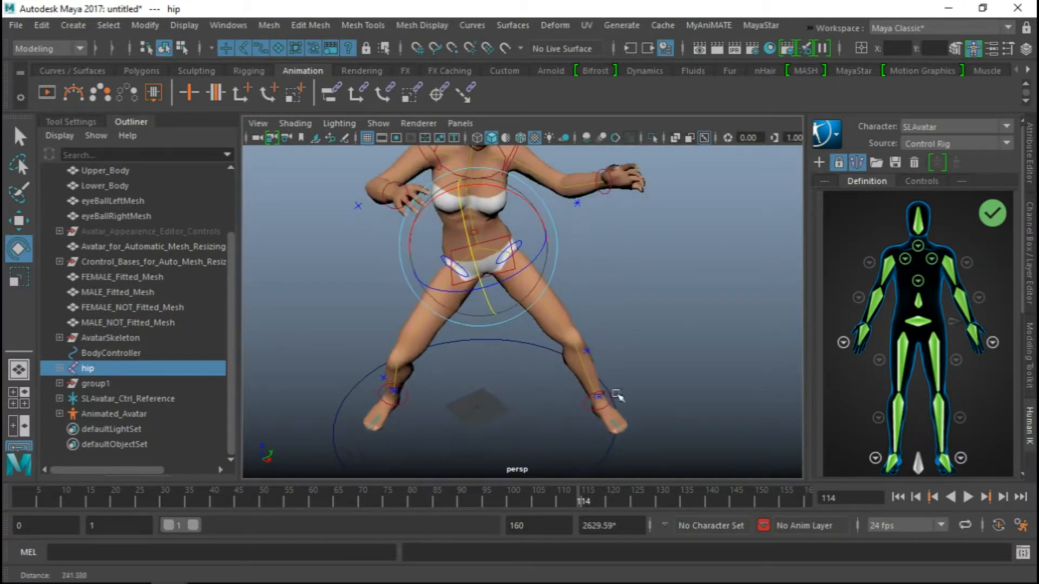
Go back to frame 1, select the left wrist effector, show its channel values, and briefly play its keyed motion
{"action": "left_click", "coordinate": [21, 495]}
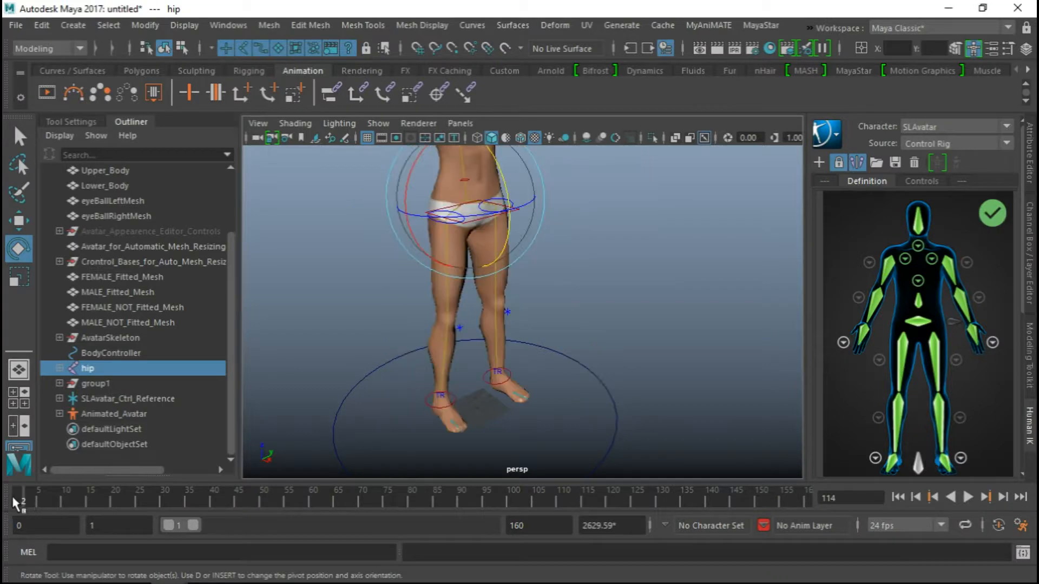
{"action": "middle_click_drag", "start_coordinate": [352, 372], "coordinate": [339, 449], "text": "alt"}
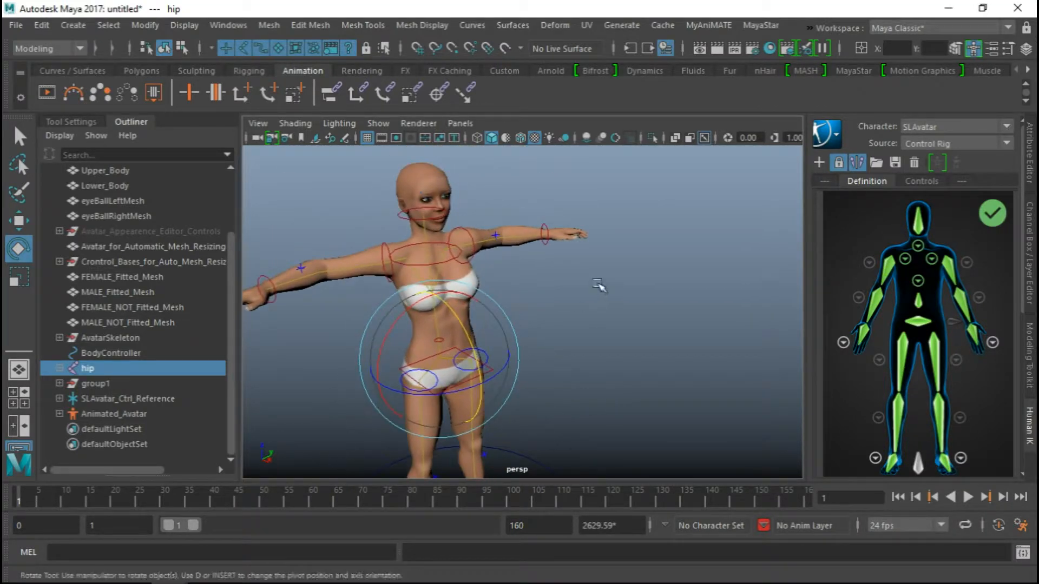
{"action": "left_click_drag", "start_coordinate": [599, 290], "coordinate": [549, 374], "text": "alt"}
{"action": "left_click", "coordinate": [574, 266]}
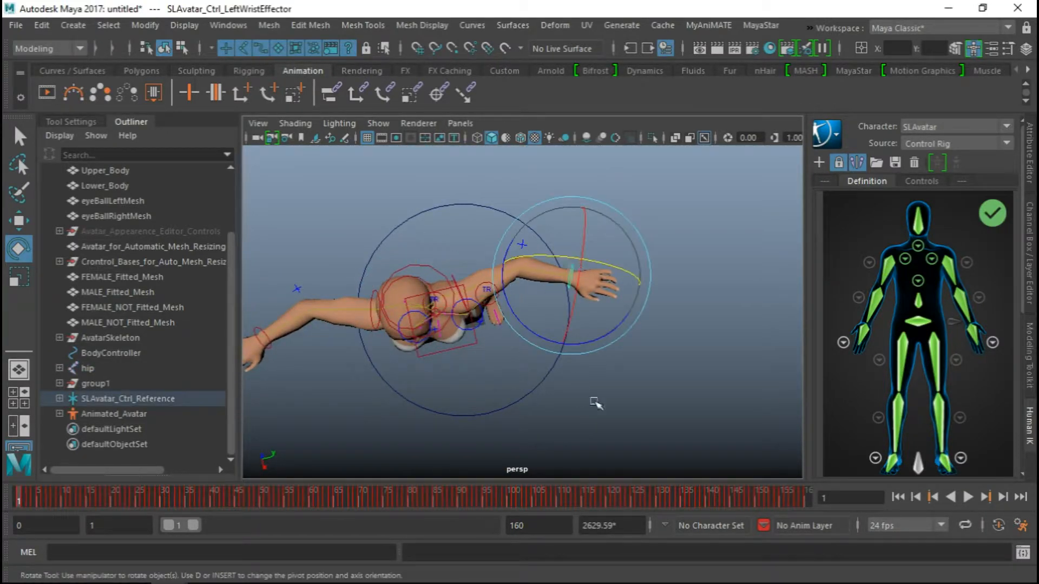
{"action": "left_click", "coordinate": [1028, 238]}
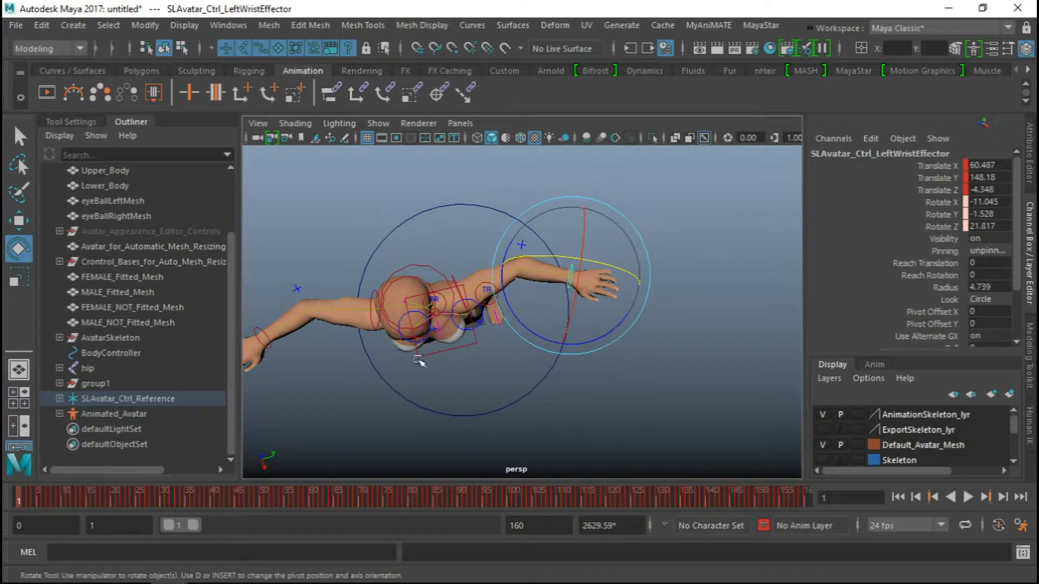
{"action": "key", "text": "alt+v"}
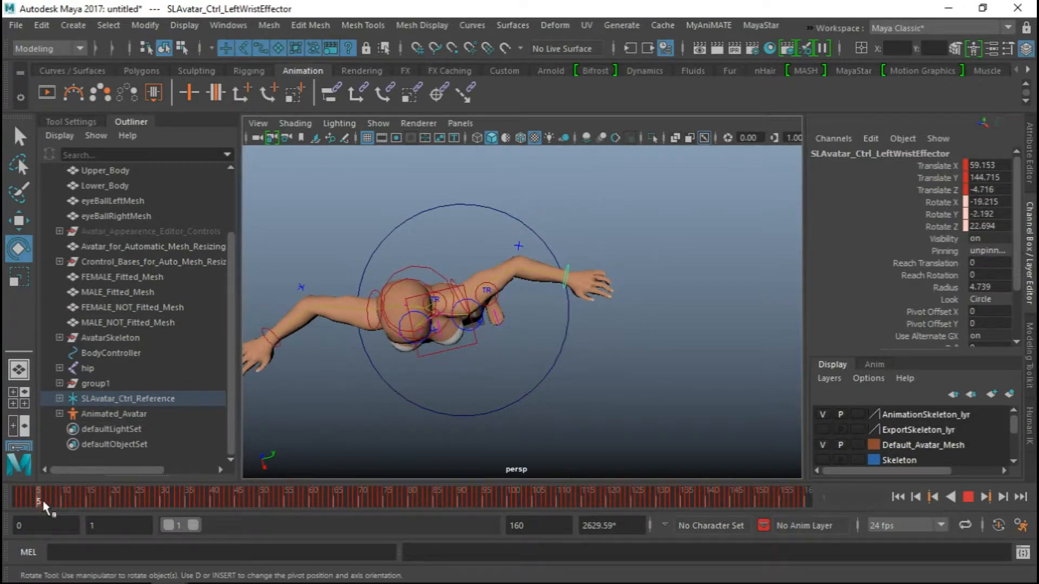
{"action": "left_click_drag", "start_coordinate": [62, 501], "coordinate": [9, 498]}
Turn on automatic keyframing and rotate the left wrist effector at frame 1 to about -14, -36, 30 degrees
{"action": "mouse_move", "coordinate": [599, 274]}
{"action": "left_mouse_down", "text": "alt"}
{"action": "mouse_move", "coordinate": [599, 287]}
{"action": "mouse_move", "coordinate": [579, 225]}
{"action": "mouse_move", "coordinate": [599, 216]}
{"action": "mouse_move", "coordinate": [589, 254]}
{"action": "mouse_move", "coordinate": [610, 297]}
{"action": "mouse_move", "coordinate": [596, 274]}
{"action": "left_mouse_up", "text": "alt"}
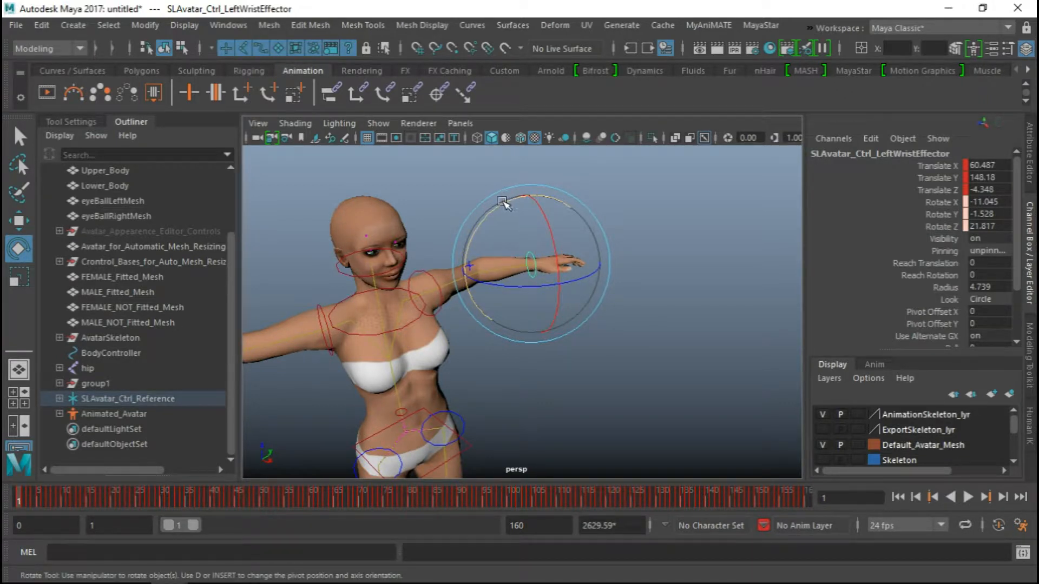
{"action": "left_click_drag", "start_coordinate": [503, 202], "coordinate": [542, 199]}
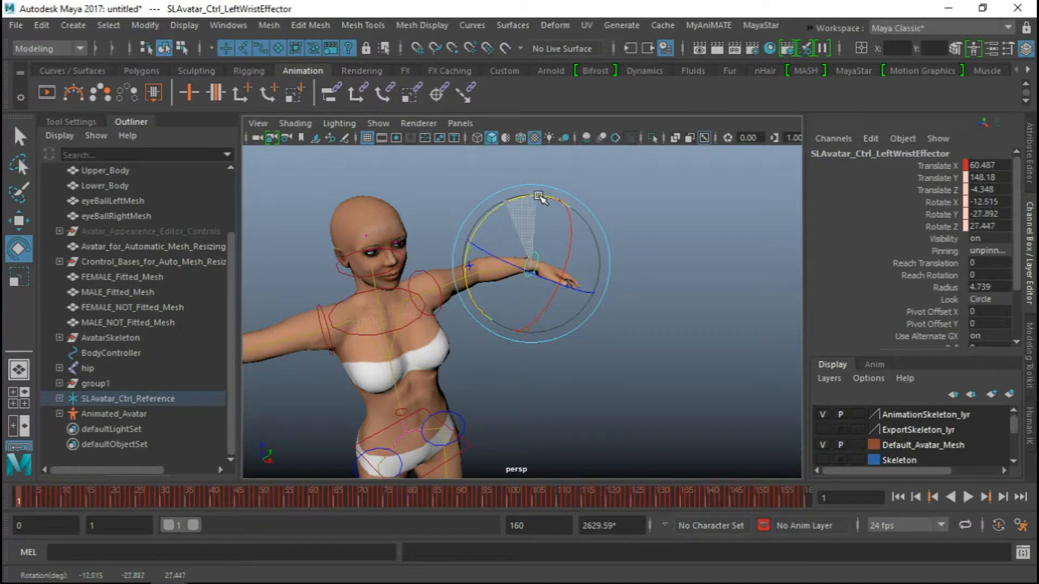
{"action": "middle_click_drag", "start_coordinate": [329, 325], "coordinate": [489, 267], "text": "alt"}
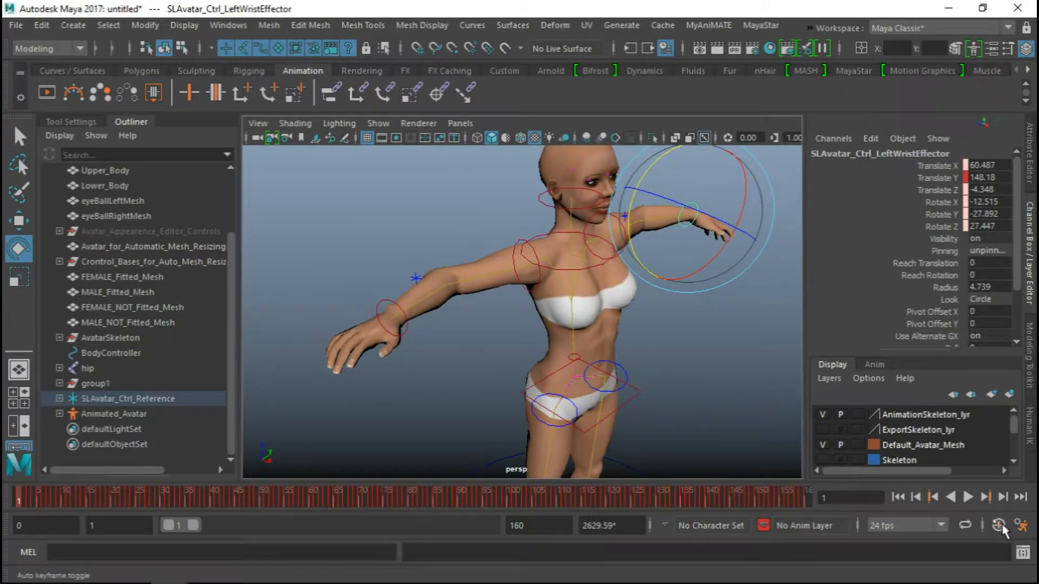
{"action": "middle_click_drag", "start_coordinate": [583, 238], "coordinate": [474, 280], "text": "alt"}
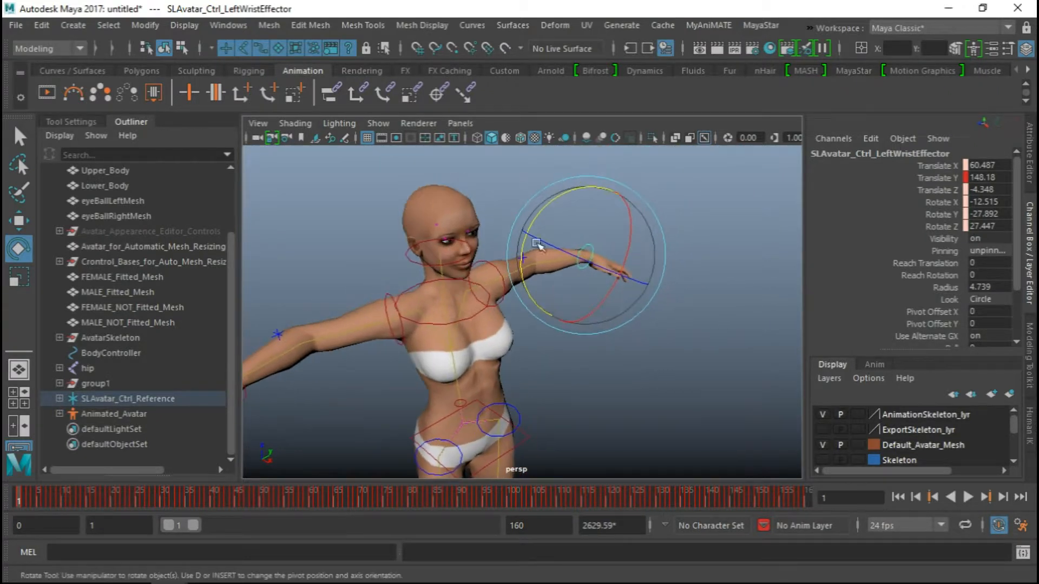
{"action": "mouse_move", "coordinate": [575, 188]}
{"action": "left_mouse_down"}
{"action": "mouse_move", "coordinate": [564, 188]}
{"action": "mouse_move", "coordinate": [591, 191]}
{"action": "left_mouse_up"}
{"action": "middle_click_drag", "start_coordinate": [461, 288], "coordinate": [518, 264], "text": "alt"}
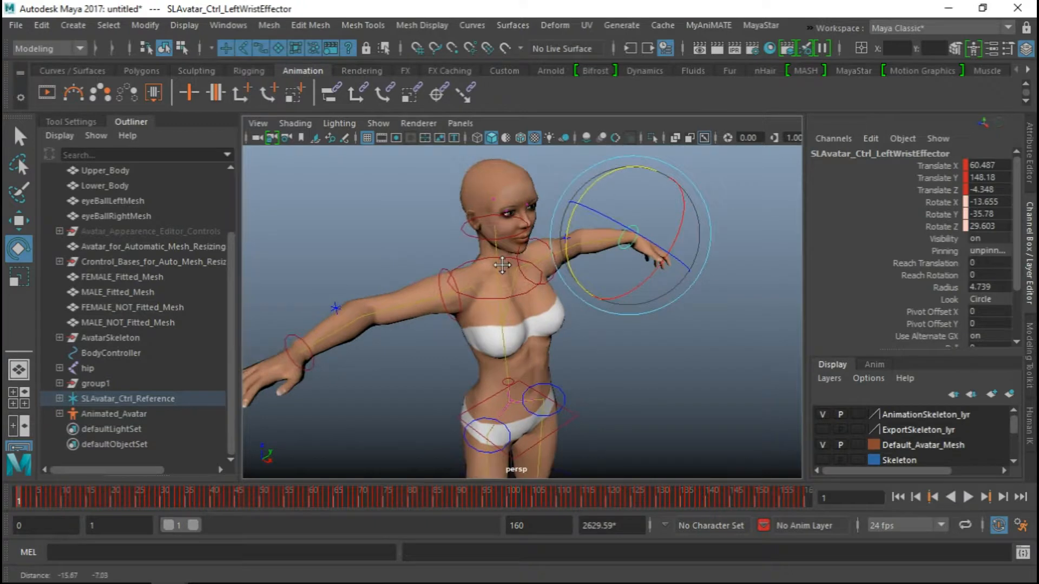
At frame 5, rotate the left wrist effector to about -25, -38, 38 degrees and the right one to about 14, 33, 31 degrees
{"action": "left_click_drag", "start_coordinate": [33, 498], "coordinate": [38, 500]}
{"action": "left_click_drag", "start_coordinate": [568, 209], "coordinate": [612, 182]}
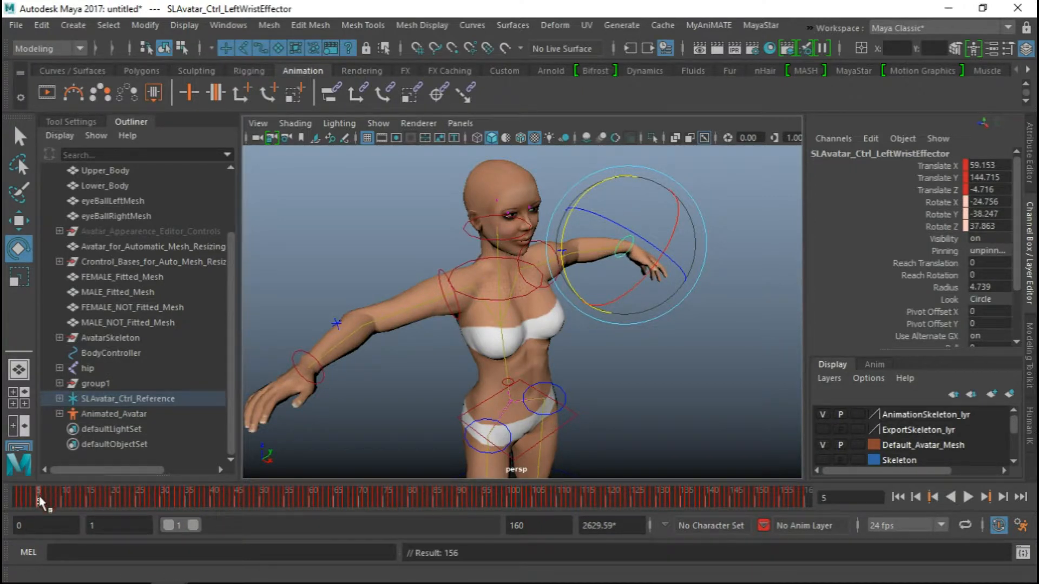
{"action": "left_click_drag", "start_coordinate": [412, 341], "coordinate": [325, 328], "text": "alt"}
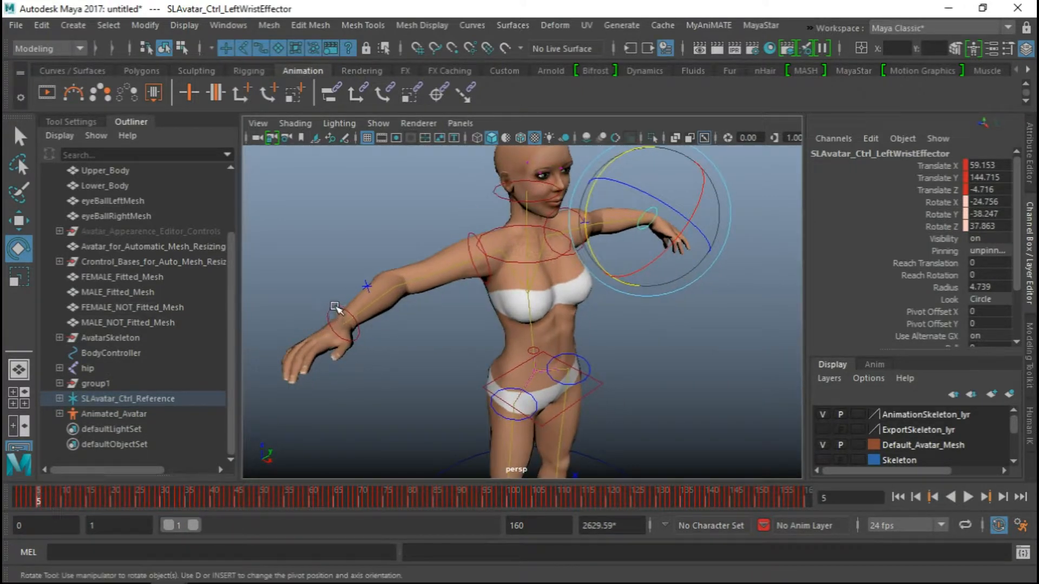
{"action": "left_click", "coordinate": [335, 308]}
{"action": "left_click_drag", "start_coordinate": [295, 294], "coordinate": [301, 344]}
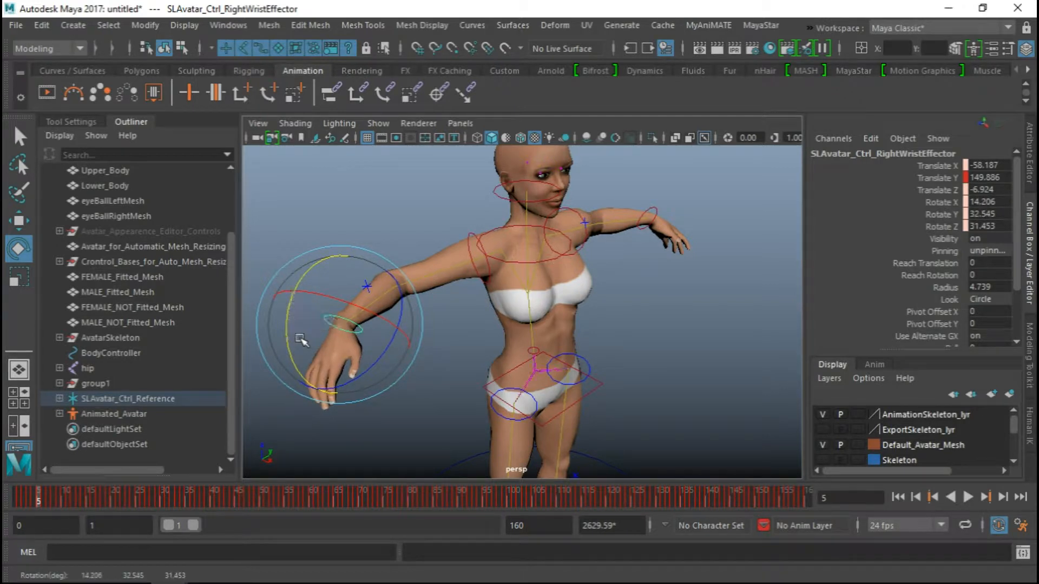
{"action": "left_click", "coordinate": [43, 498]}
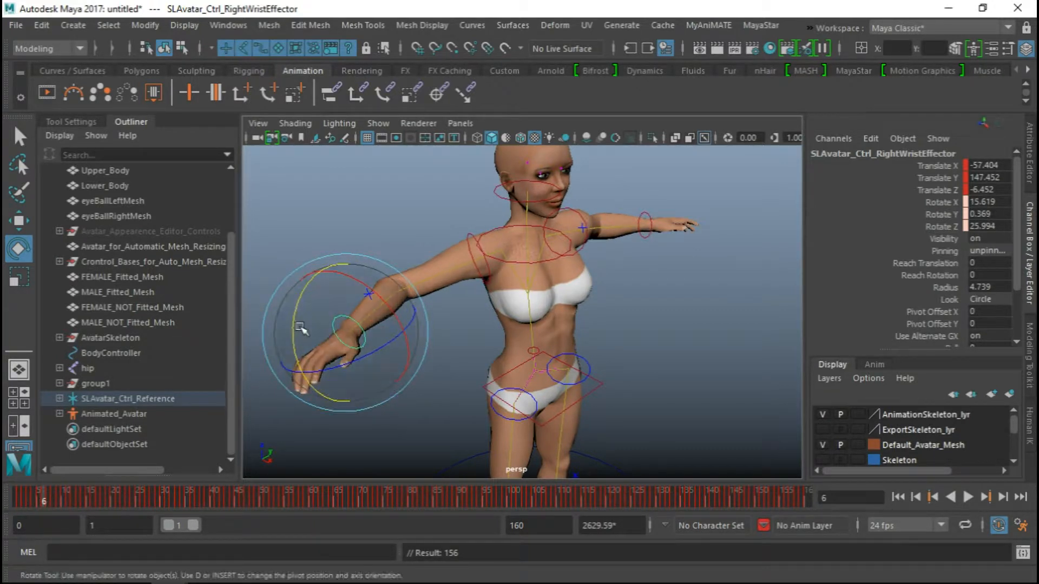
At frame 6, bend the right wrist effector downward and rotate the left one to about -25, -29, 36 degrees, keying both
{"action": "mouse_move", "coordinate": [297, 331]}
{"action": "left_mouse_down"}
{"action": "mouse_move", "coordinate": [301, 343]}
{"action": "mouse_move", "coordinate": [297, 325]}
{"action": "left_mouse_up"}
{"action": "key", "text": "s"}
{"action": "left_click", "coordinate": [649, 210]}
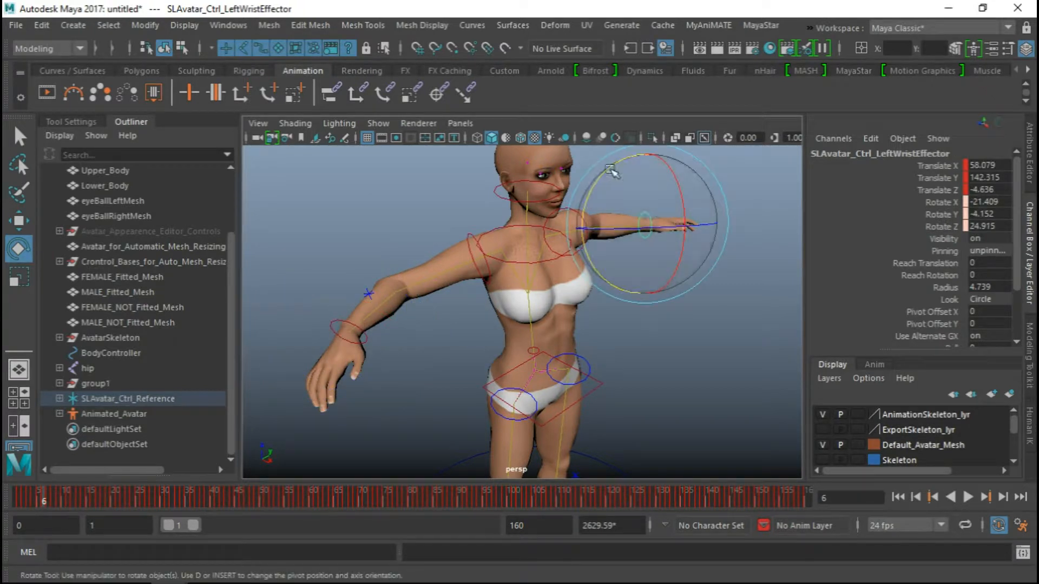
{"action": "left_click_drag", "start_coordinate": [610, 172], "coordinate": [621, 163]}
{"action": "key", "text": "s"}
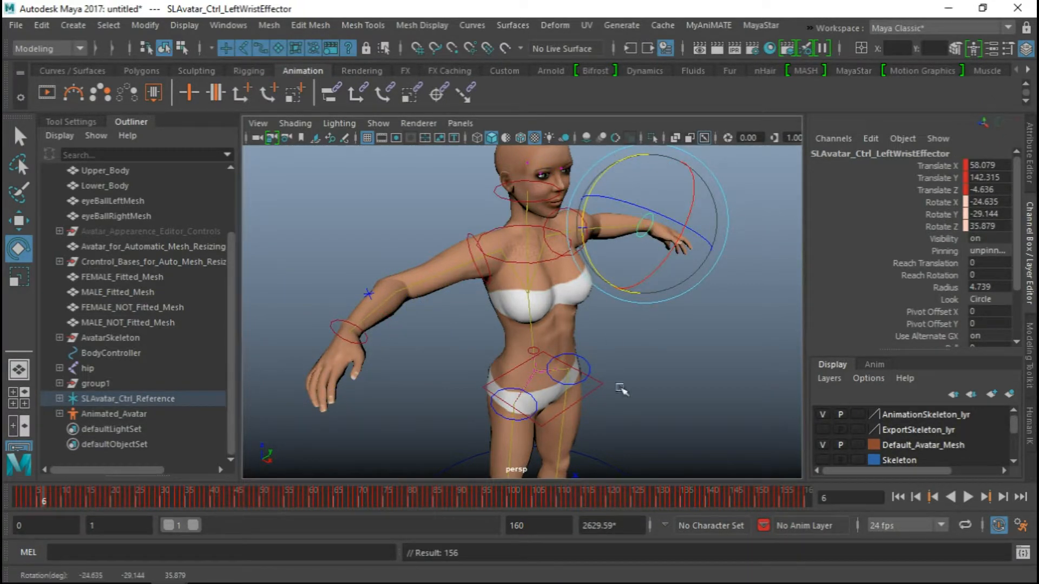
Play the edited wrist motion briefly from frame 1 with the whole upper body in view, and stop it at frame 1
{"action": "right_click_drag", "start_coordinate": [683, 383], "coordinate": [555, 327], "text": "alt"}
{"action": "left_click_drag", "start_coordinate": [576, 366], "coordinate": [554, 347], "text": "alt"}
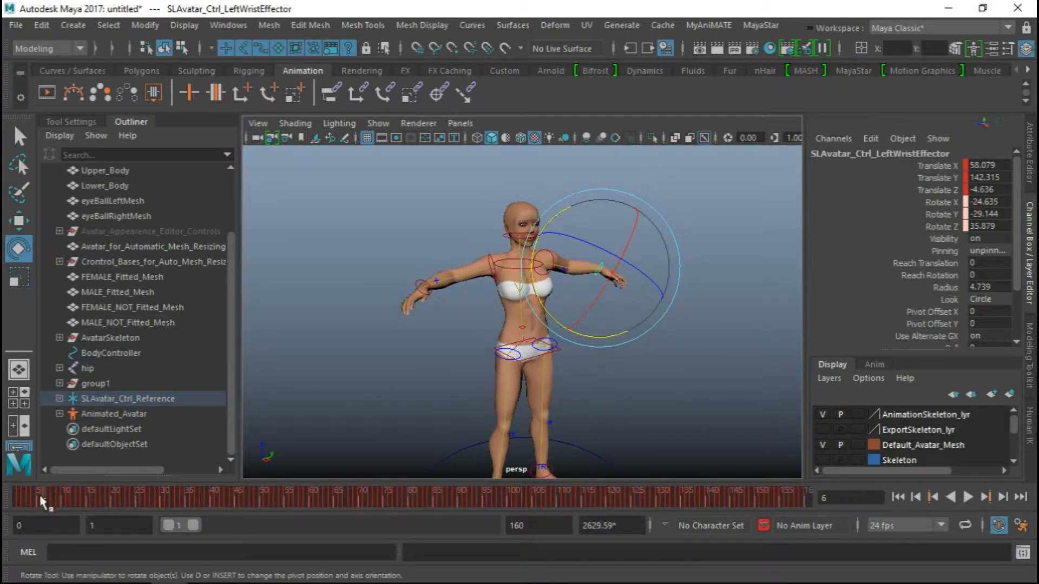
{"action": "key", "text": "alt+v"}
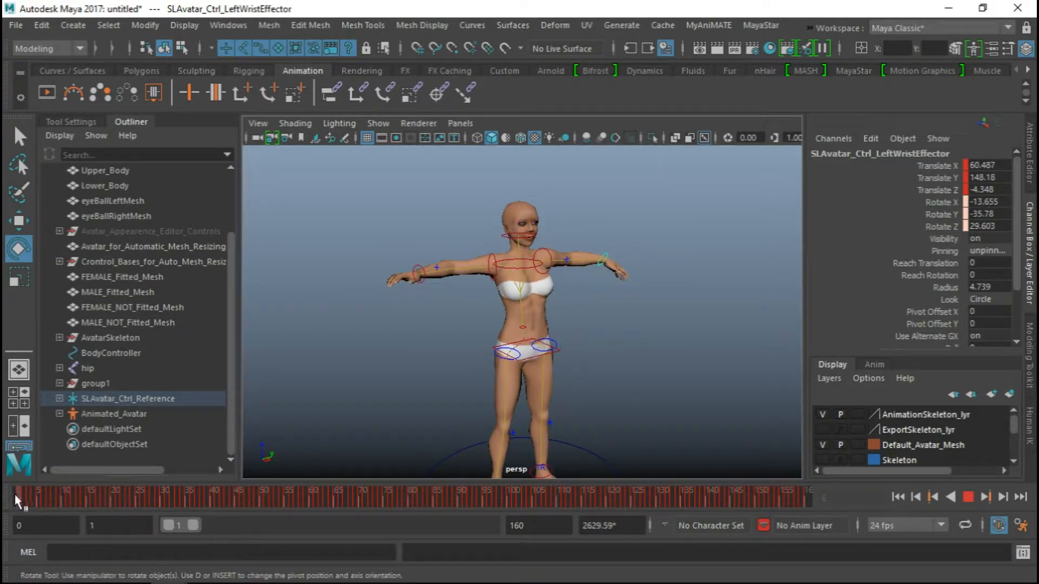
{"action": "key", "text": "alt+v"}
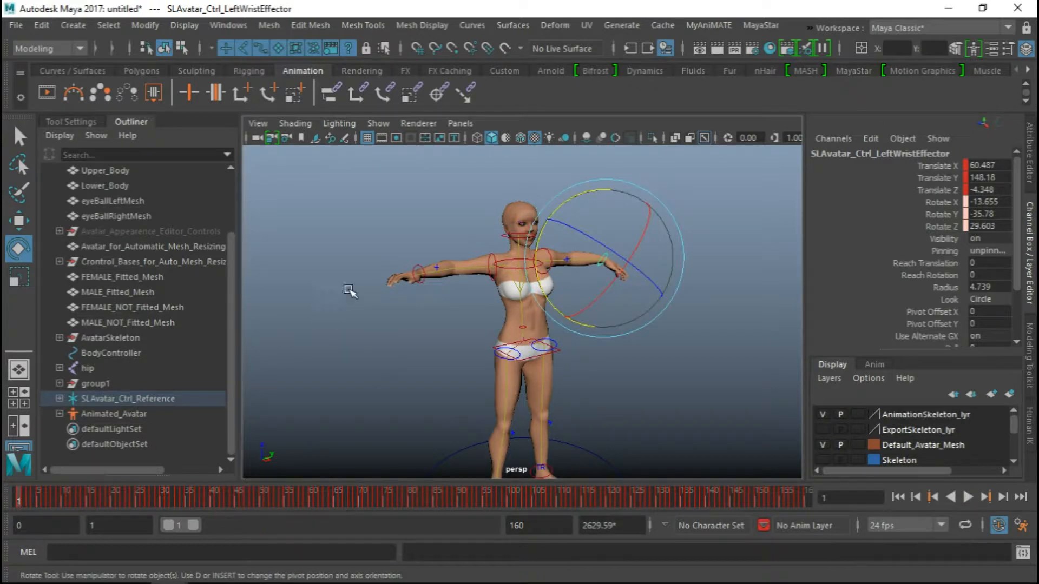
At frame 1, re-pose the right wrist effector and rotate the left one to about -12, 19, 18 degrees, keying the new pose
{"action": "left_click", "coordinate": [417, 265]}
{"action": "left_click_drag", "start_coordinate": [375, 228], "coordinate": [550, 240]}
{"action": "left_click", "coordinate": [608, 259]}
{"action": "mouse_move", "coordinate": [630, 226]}
{"action": "left_mouse_down"}
{"action": "mouse_move", "coordinate": [625, 197]}
{"action": "mouse_move", "coordinate": [587, 192]}
{"action": "mouse_move", "coordinate": [561, 201]}
{"action": "mouse_move", "coordinate": [535, 231]}
{"action": "left_mouse_up"}
{"action": "key", "text": "s"}
{"action": "left_click_drag", "start_coordinate": [689, 271], "coordinate": [621, 249], "text": "alt"}
{"action": "left_click_drag", "start_coordinate": [546, 219], "coordinate": [541, 232]}
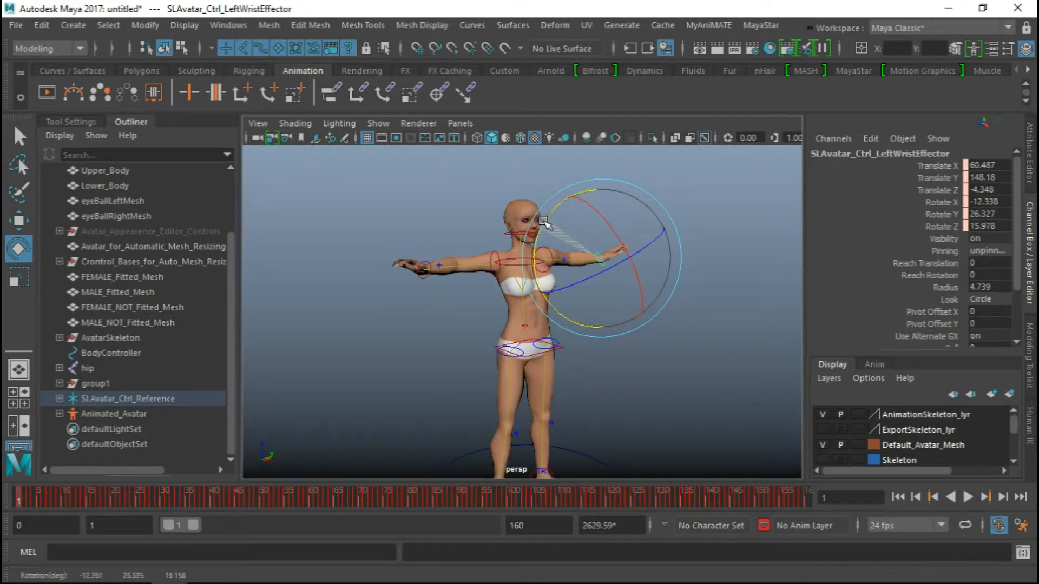
{"action": "key", "text": "s"}
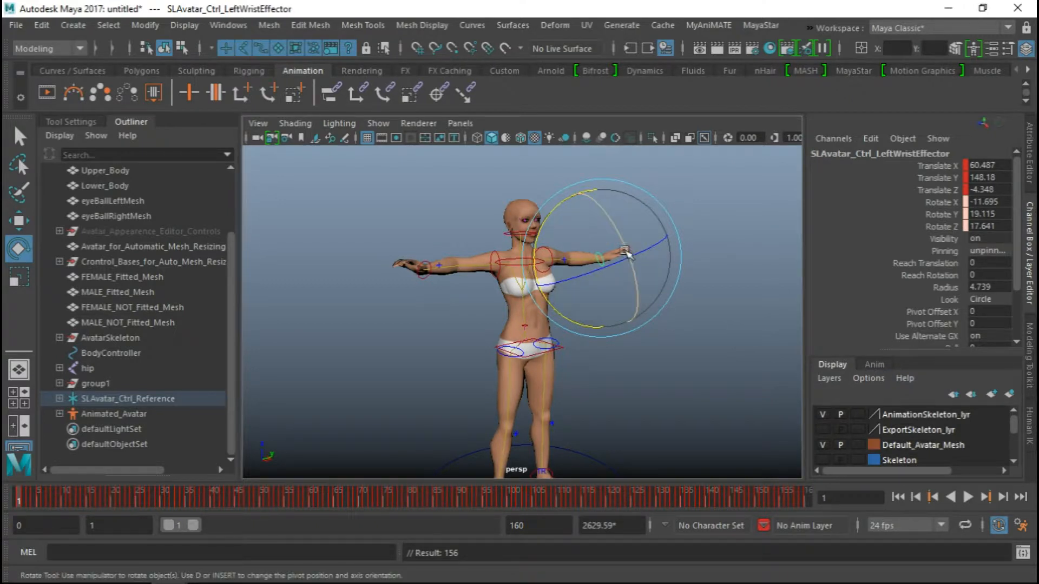
Compare the avatar's wrist poses at frames 1 and 6 from several angles with the full body in view
{"action": "left_click_drag", "start_coordinate": [454, 352], "coordinate": [571, 335], "text": "alt"}
{"action": "right_click_drag", "start_coordinate": [572, 335], "coordinate": [495, 339], "text": "alt"}
{"action": "middle_click_drag", "start_coordinate": [495, 338], "coordinate": [487, 320], "text": "alt"}
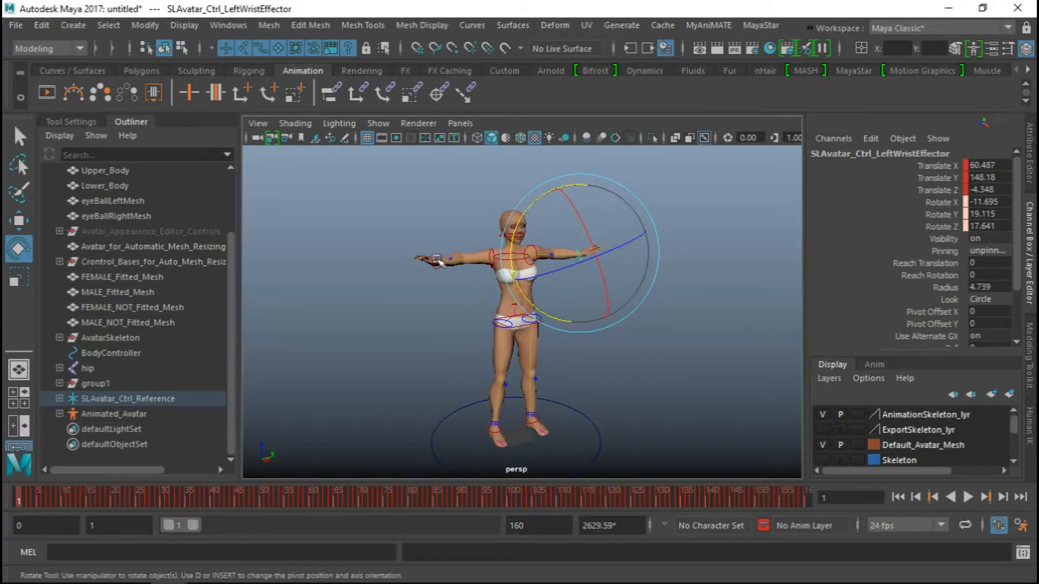
{"action": "left_click_drag", "start_coordinate": [447, 250], "coordinate": [247, 407], "text": "alt"}
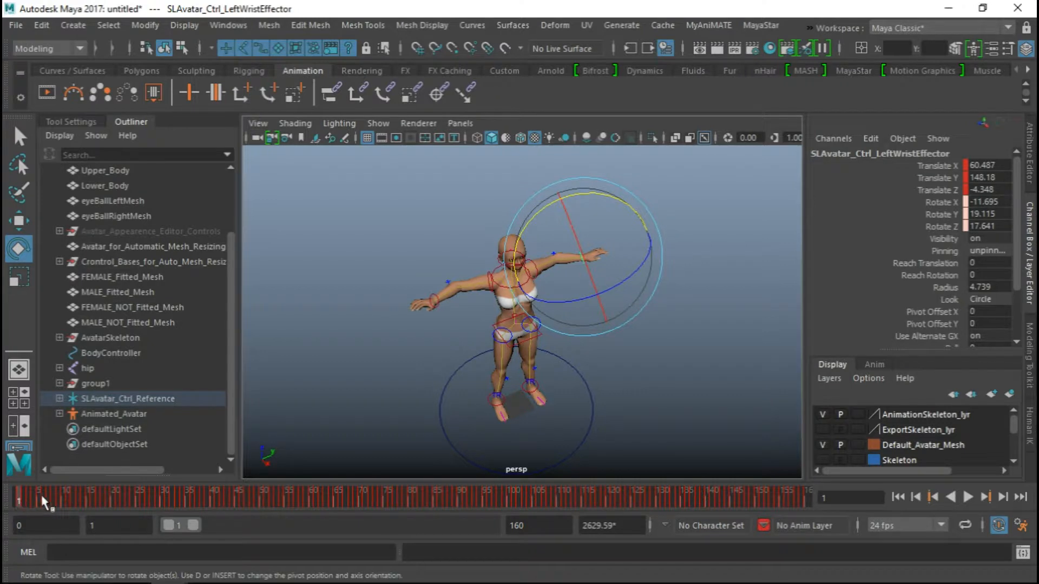
{"action": "left_click", "coordinate": [42, 497]}
{"action": "left_click_drag", "start_coordinate": [464, 359], "coordinate": [507, 268], "text": "alt"}
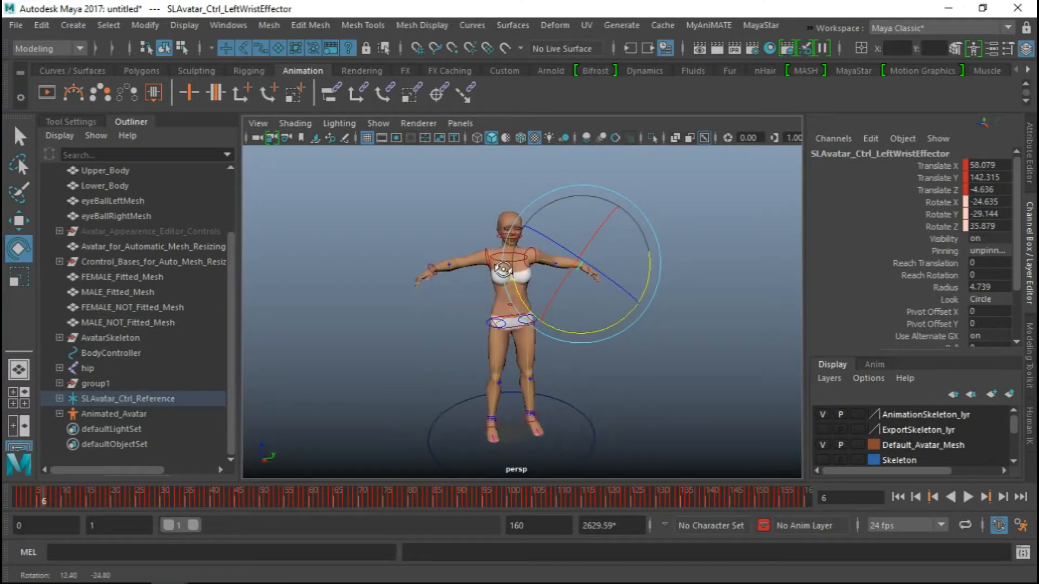
{"action": "left_click_drag", "start_coordinate": [480, 231], "coordinate": [504, 263], "text": "alt"}
{"action": "left_click_drag", "start_coordinate": [386, 324], "coordinate": [383, 295], "text": "alt"}
Collapse the Outliner to enlarge the viewport, and select the BodyController circle around the avatar's feet to show its channels
{"action": "left_click", "coordinate": [130, 122]}
{"action": "left_click_drag", "start_coordinate": [264, 261], "coordinate": [336, 319], "text": "alt"}
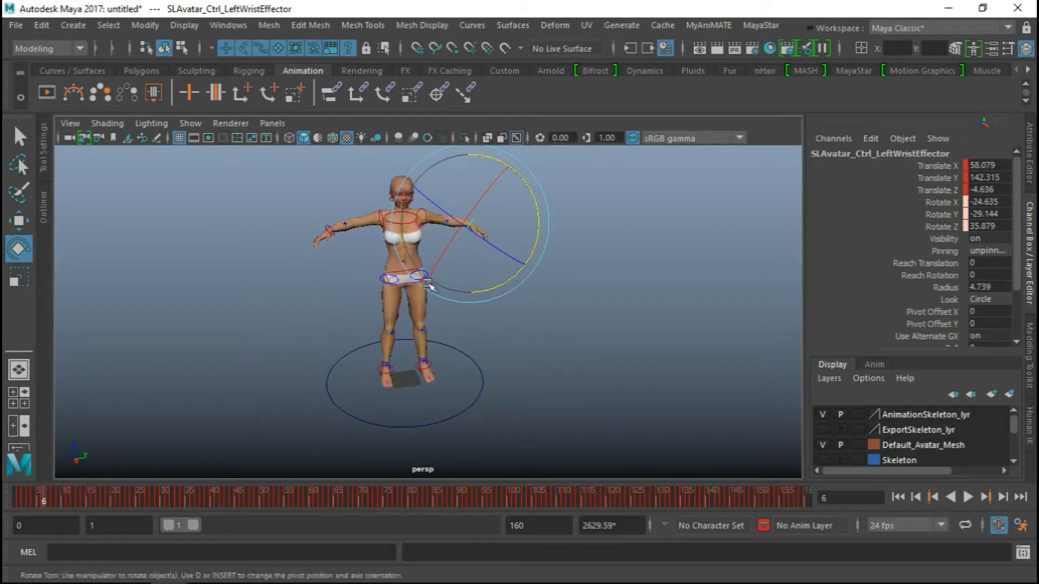
{"action": "left_click", "coordinate": [431, 423]}
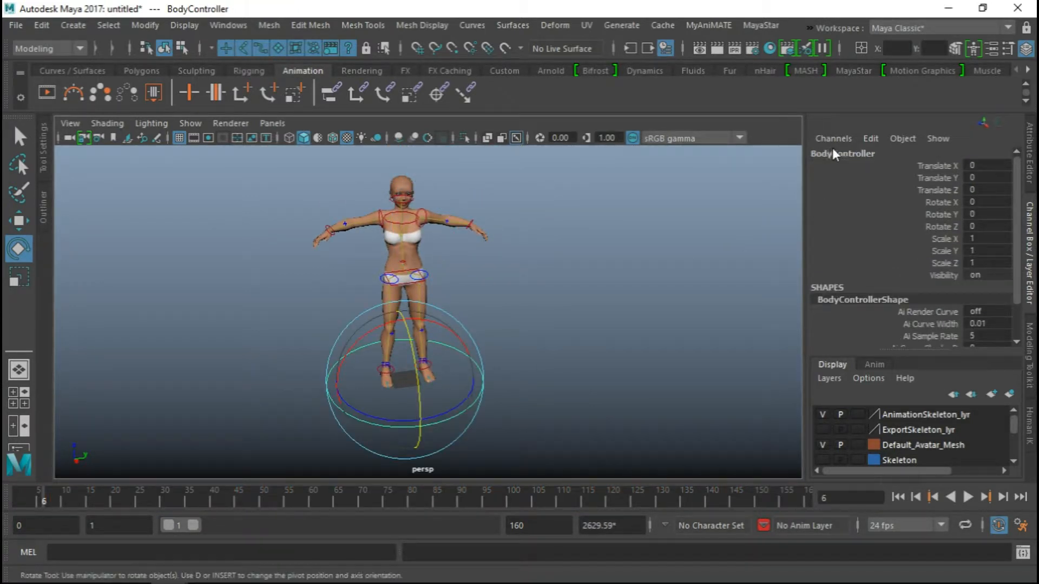
{"action": "left_click_drag", "start_coordinate": [514, 284], "coordinate": [489, 291], "text": "alt"}
{"action": "left_click_drag", "start_coordinate": [478, 290], "coordinate": [474, 289], "text": "alt"}
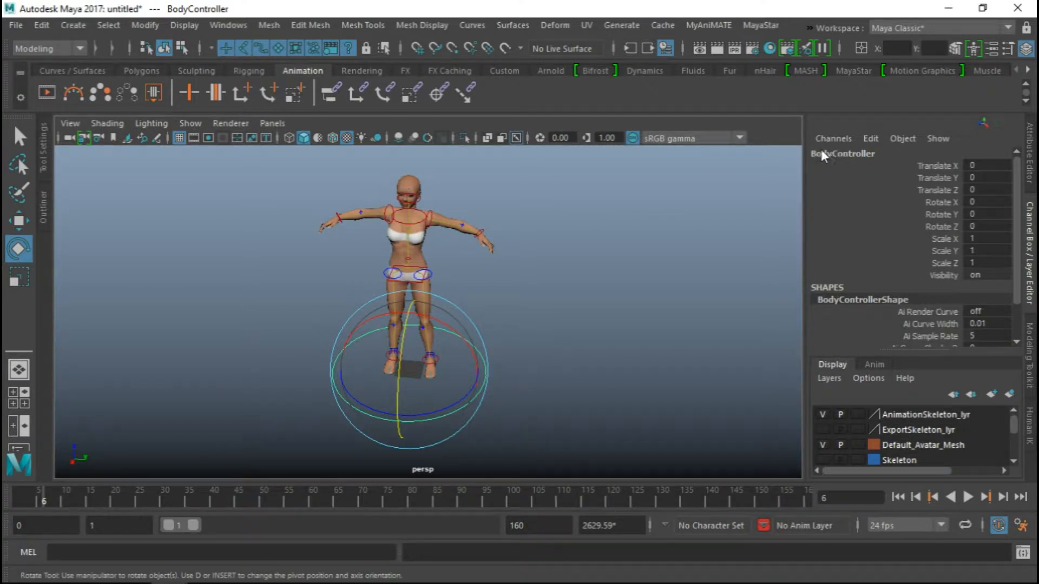
{"action": "middle_click_drag", "start_coordinate": [498, 303], "coordinate": [520, 280], "text": "alt"}
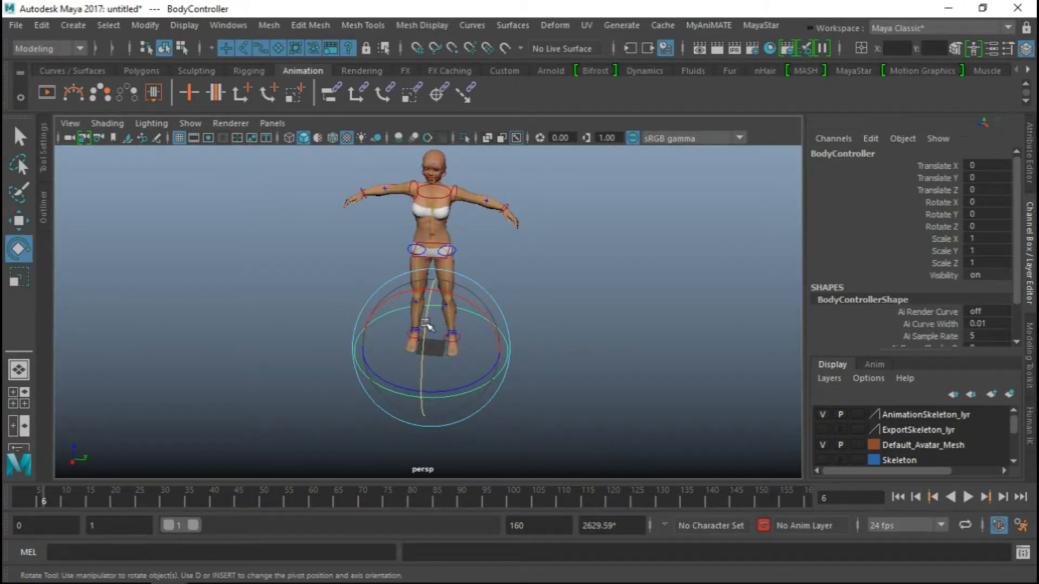
Parent-constrain the avatar's control rig reference between the feet to the BodyController circle
{"action": "left_click_drag", "start_coordinate": [561, 325], "coordinate": [592, 313], "text": "alt"}
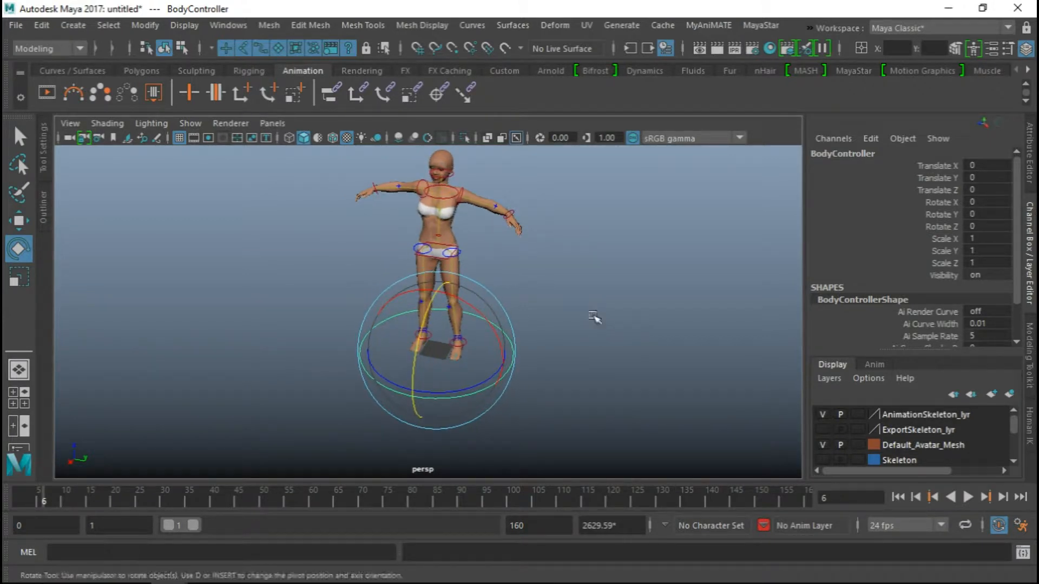
{"action": "middle_click_drag", "start_coordinate": [557, 320], "coordinate": [563, 323], "text": "alt"}
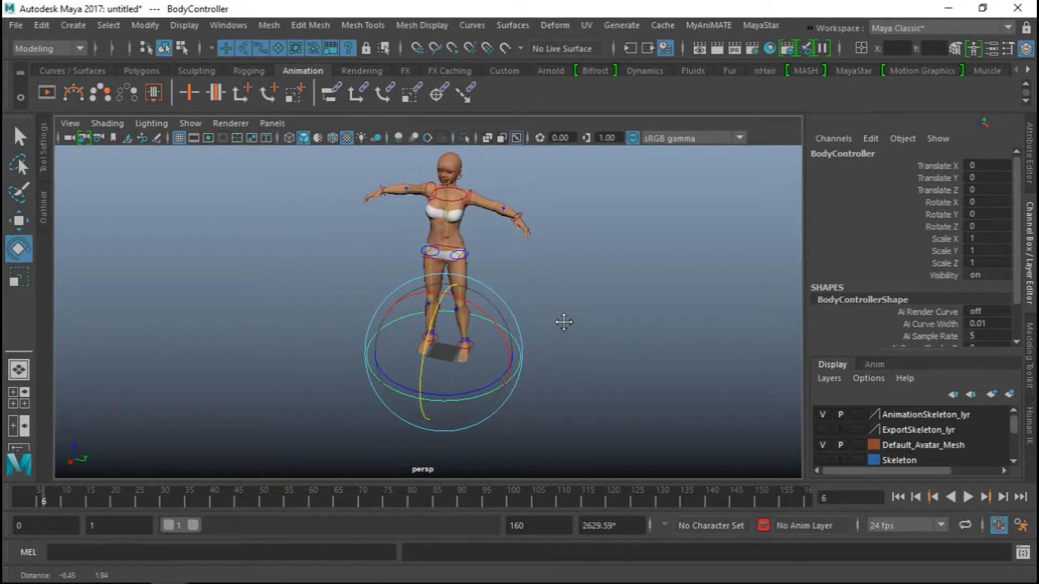
{"action": "key", "text": "q"}
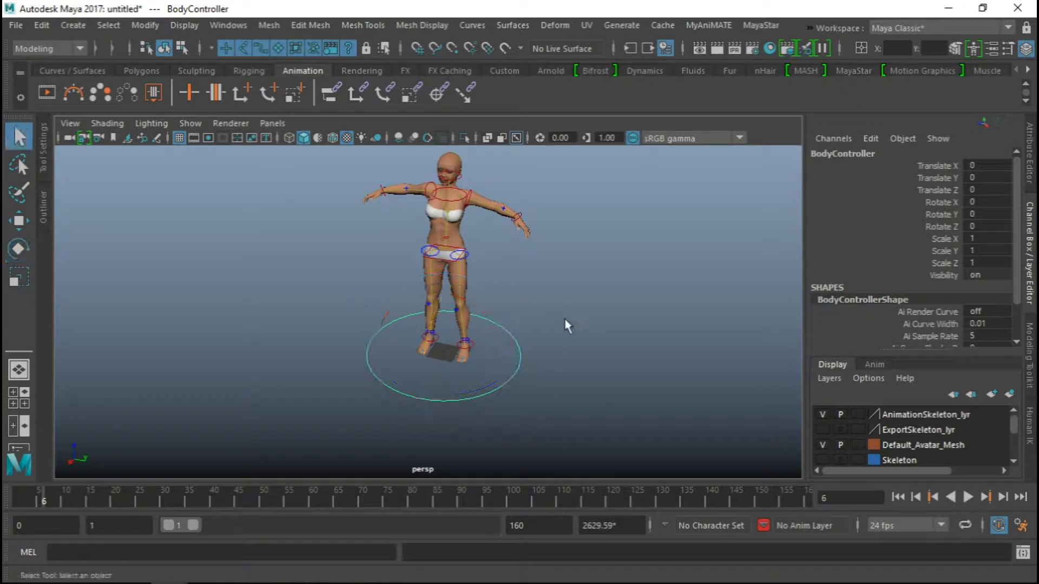
{"action": "mouse_move", "coordinate": [617, 280]}
{"action": "left_mouse_down", "text": "alt"}
{"action": "mouse_move", "coordinate": [582, 287]}
{"action": "mouse_move", "coordinate": [597, 282]}
{"action": "left_mouse_up", "text": "alt"}
{"action": "right_click_drag", "start_coordinate": [597, 282], "coordinate": [591, 413], "text": "alt"}
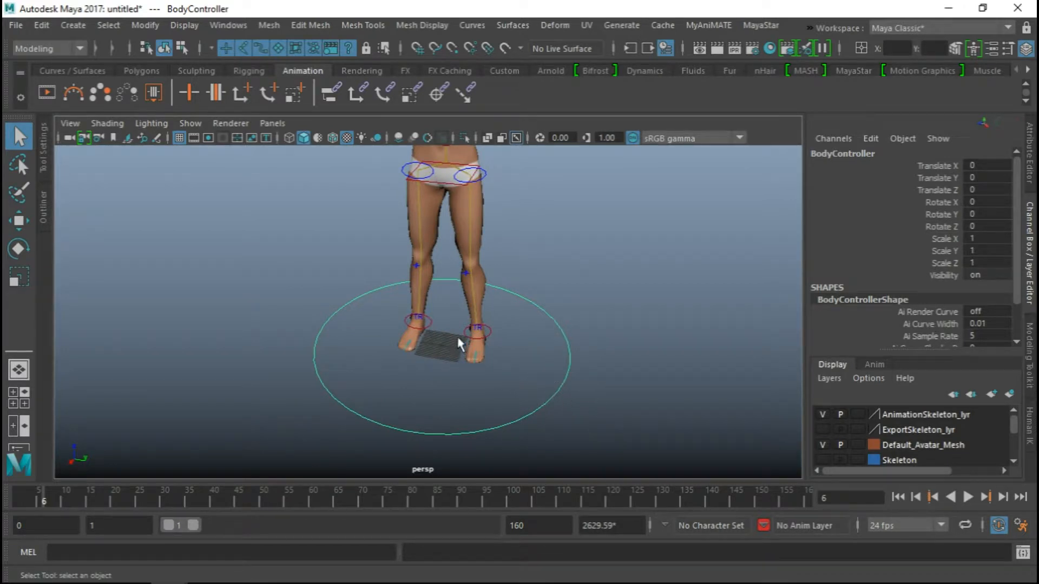
{"action": "left_click_drag", "start_coordinate": [457, 337], "coordinate": [433, 352]}
{"action": "left_click_drag", "start_coordinate": [497, 398], "coordinate": [591, 456]}
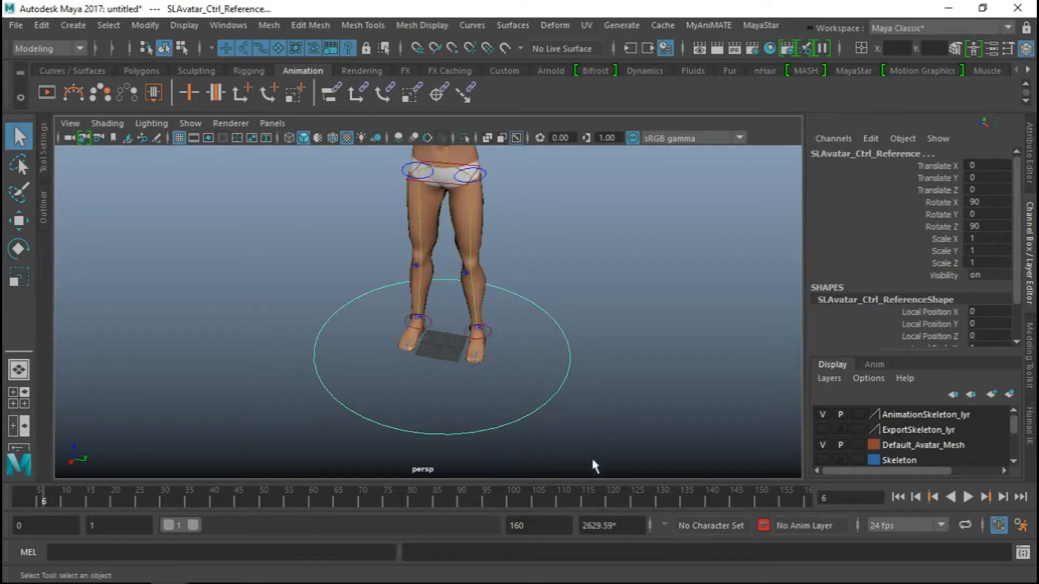
{"action": "left_click_drag", "start_coordinate": [447, 336], "coordinate": [437, 353], "text": "shift"}
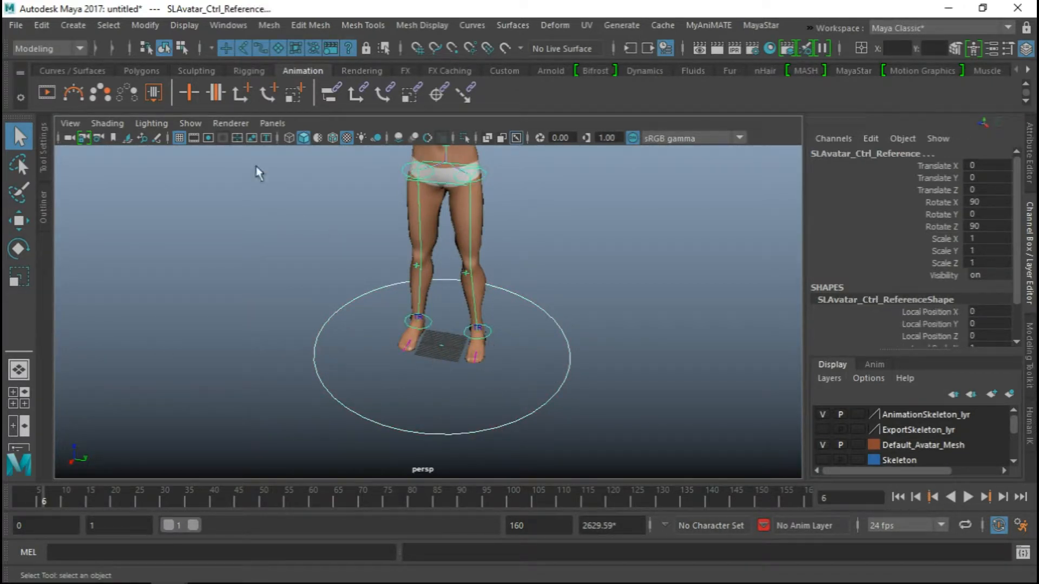
{"action": "left_click", "coordinate": [330, 89]}
Test moving the whole avatar with the BodyController circle, then undo the moves and deselect it
{"action": "left_click_drag", "start_coordinate": [509, 390], "coordinate": [647, 399]}
{"action": "scroll", "coordinate": [512, 372], "scroll_direction": "down", "scroll_amount": 2}
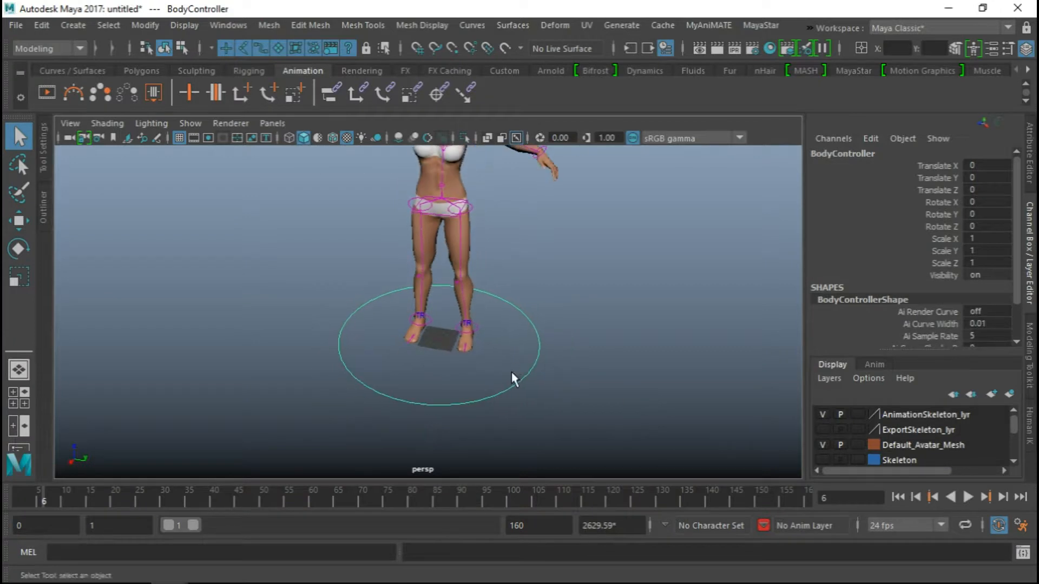
{"action": "left_click_drag", "start_coordinate": [512, 372], "coordinate": [477, 382], "text": "alt"}
{"action": "key", "text": "w"}
{"action": "left_click_drag", "start_coordinate": [416, 371], "coordinate": [392, 387]}
{"action": "left_click_drag", "start_coordinate": [478, 375], "coordinate": [457, 363]}
{"action": "key", "text": "ctrl+z"}
{"action": "key", "text": "ctrl+z"}
{"action": "left_click", "coordinate": [544, 277]}
Open the .anim Exporter through the MyAniMATE tool, and close the main MyAniMATE window
{"action": "left_click_drag", "start_coordinate": [492, 292], "coordinate": [547, 294], "text": "alt"}
{"action": "right_click_drag", "start_coordinate": [547, 294], "coordinate": [504, 292], "text": "alt"}
{"action": "middle_click_drag", "start_coordinate": [503, 291], "coordinate": [509, 312], "text": "alt"}
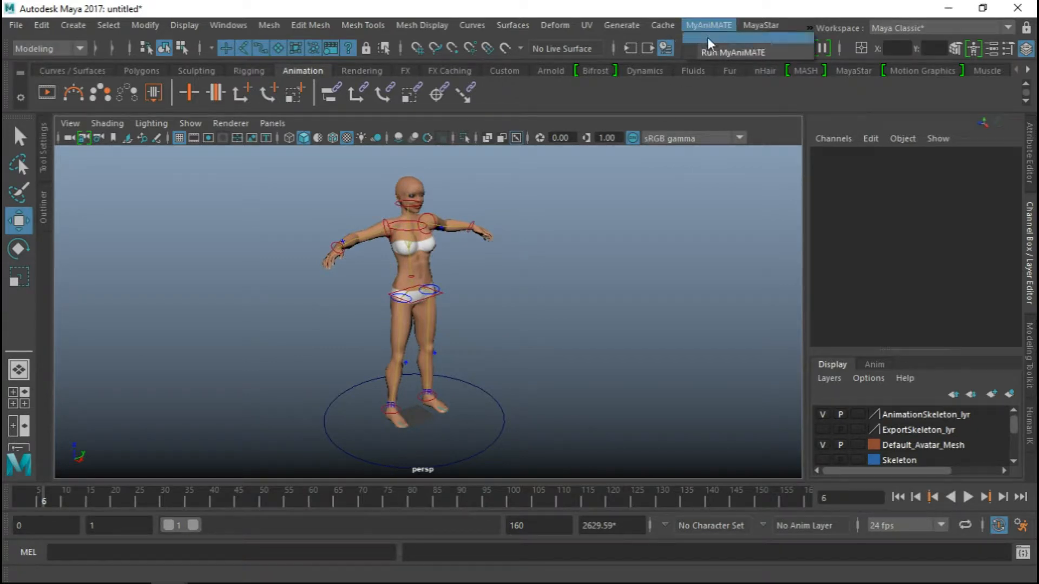
{"action": "left_click_drag", "start_coordinate": [0, 201], "coordinate": [303, 65]}
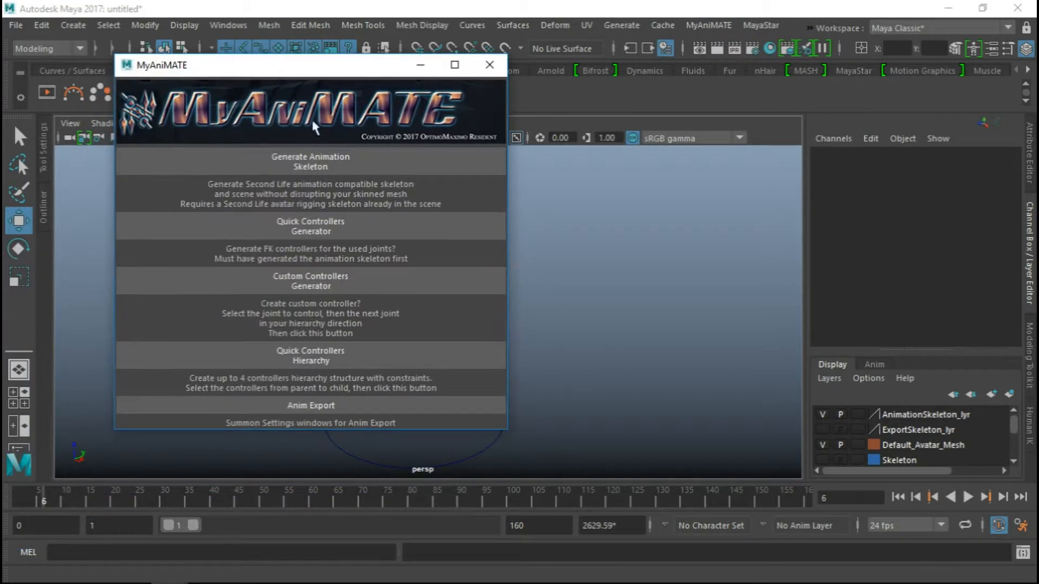
{"action": "left_click", "coordinate": [306, 413]}
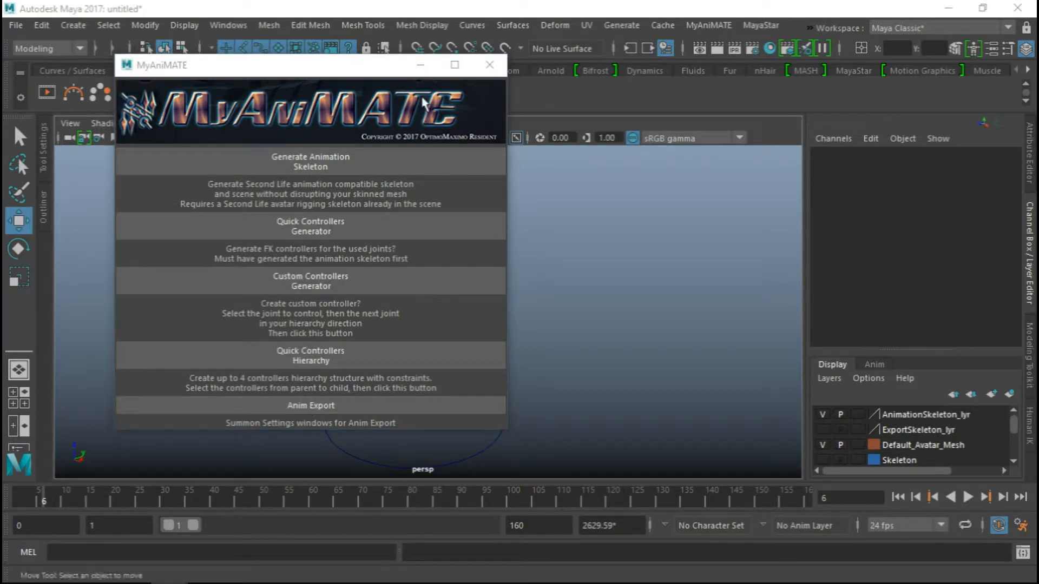
{"action": "left_click", "coordinate": [490, 66]}
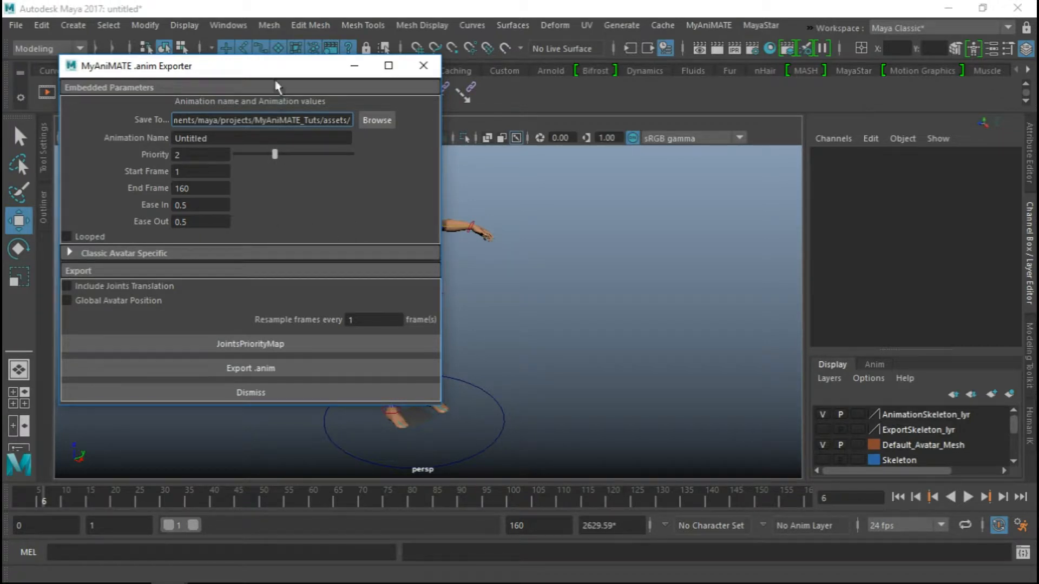
{"action": "left_click_drag", "start_coordinate": [269, 72], "coordinate": [279, 49]}
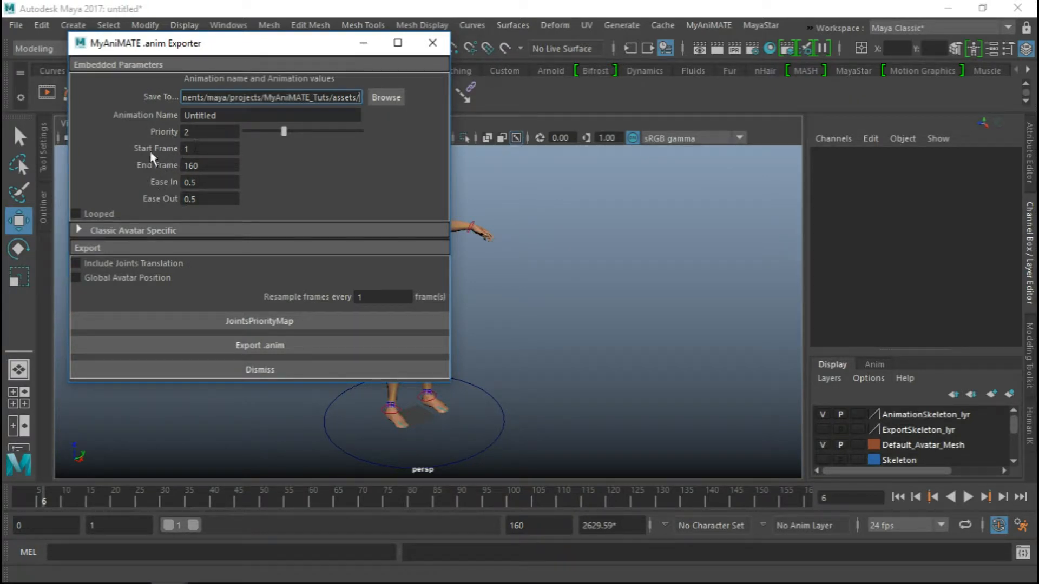
Examine the End Frame, Ease In and Ease Out settings of the animation in the exporter
{"action": "double_click", "coordinate": [201, 166]}
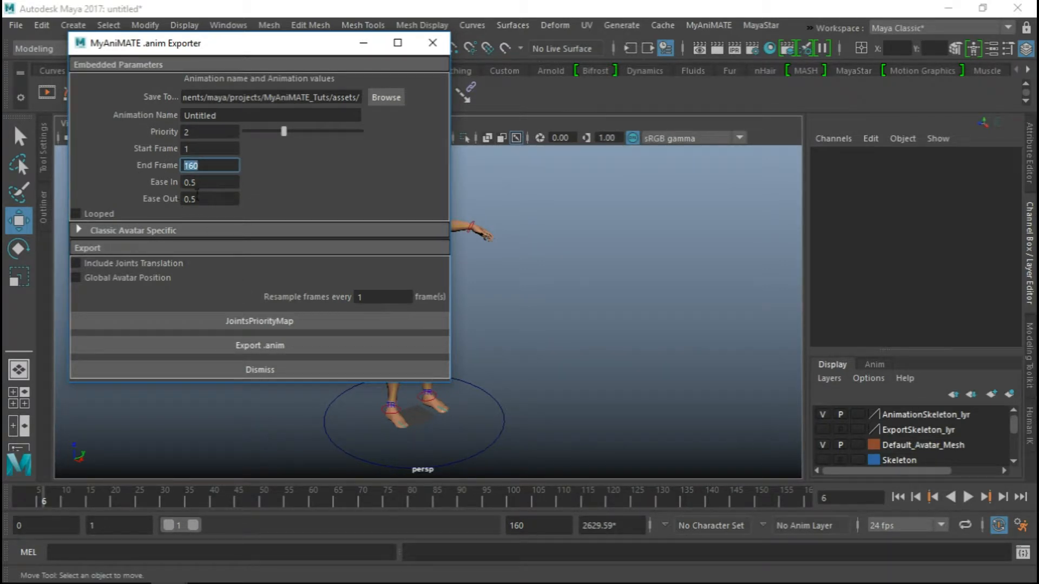
{"action": "key", "text": "Tab"}
{"action": "key", "text": "Tab"}
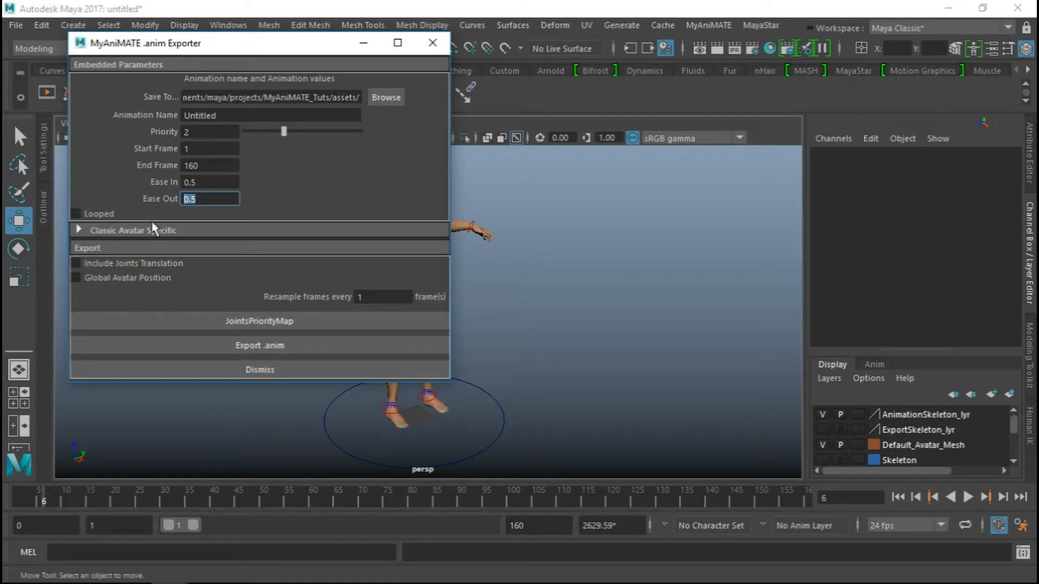
{"action": "left_click_drag", "start_coordinate": [202, 182], "coordinate": [60, 203]}
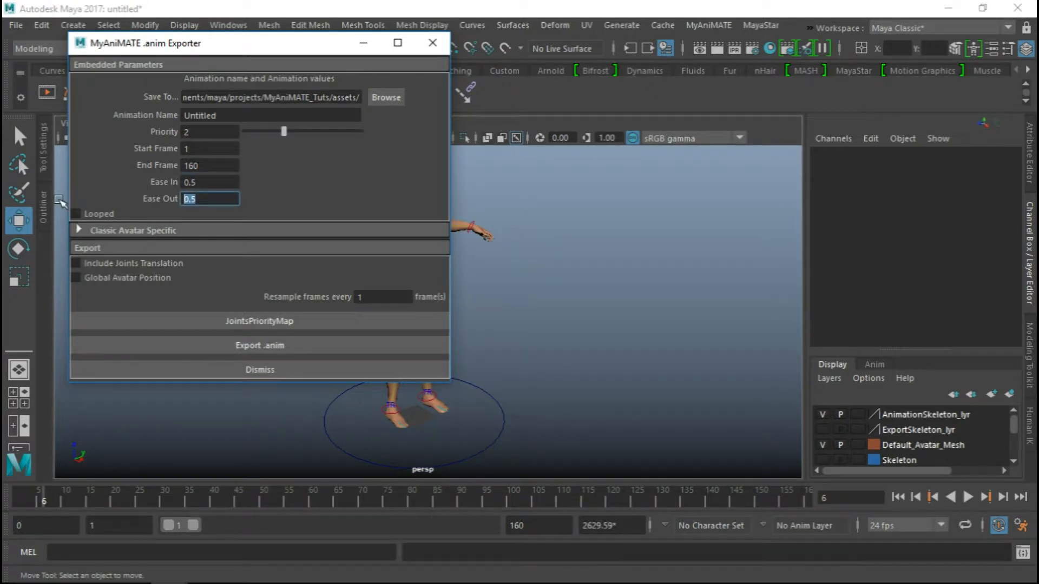
{"action": "left_click", "coordinate": [212, 183]}
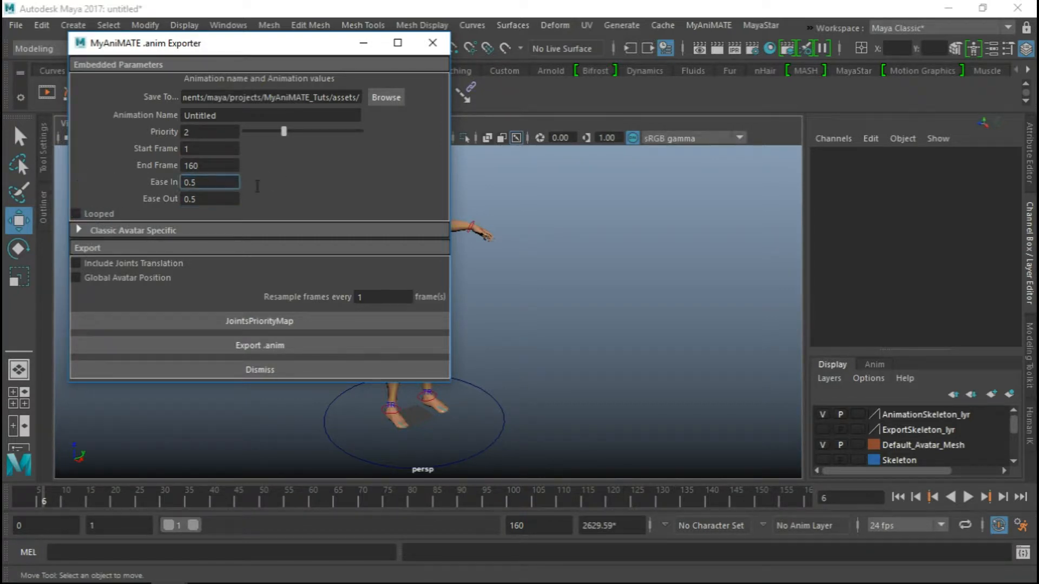
{"action": "key", "text": "Tab"}
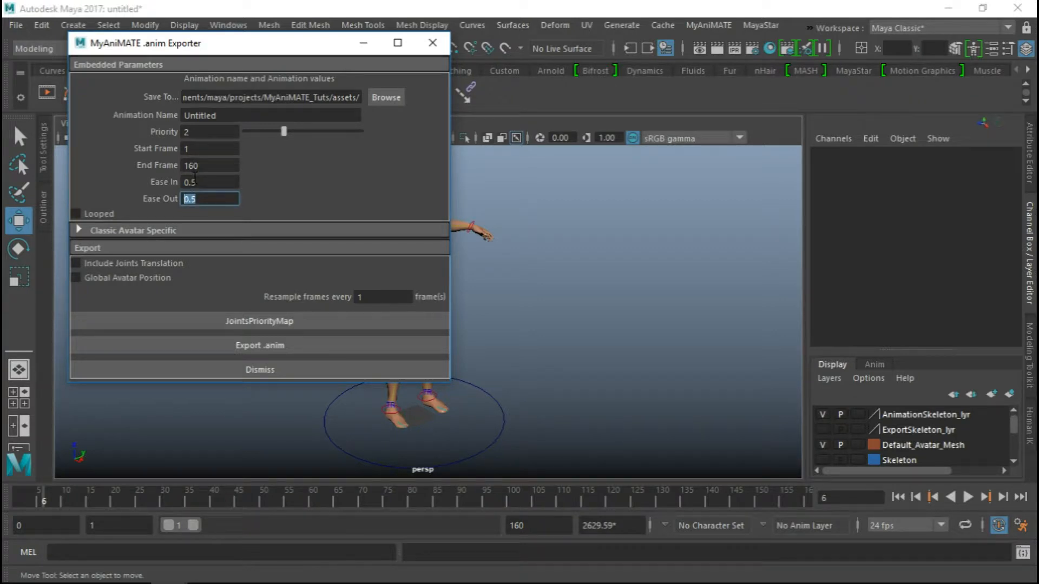
Enable Looped for the exported animation, and check the Loop In and Loop Out frames against the start and end frames
{"action": "left_click", "coordinate": [76, 214]}
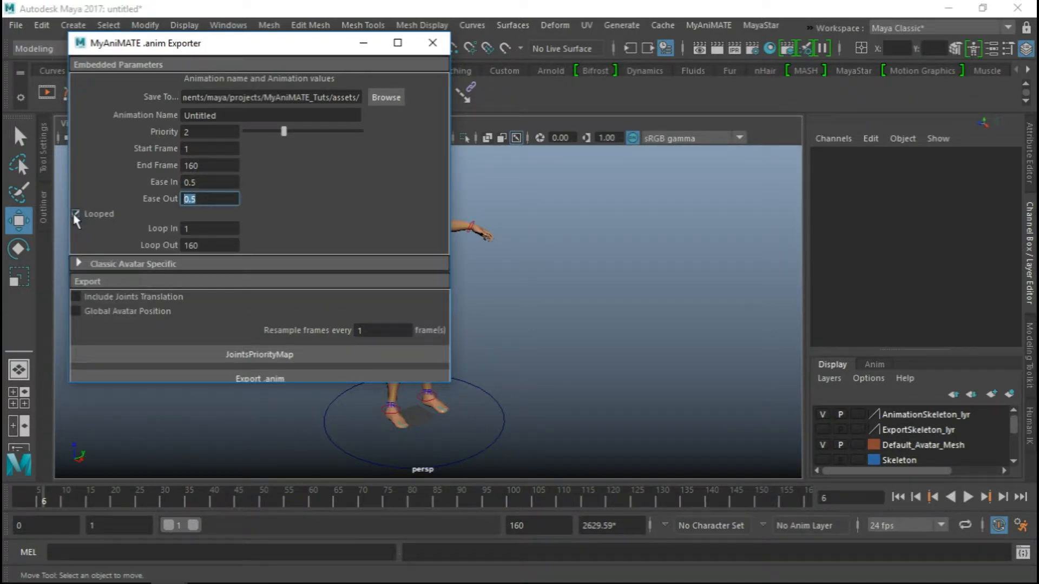
{"action": "key", "text": "Tab"}
{"action": "key", "text": "Tab"}
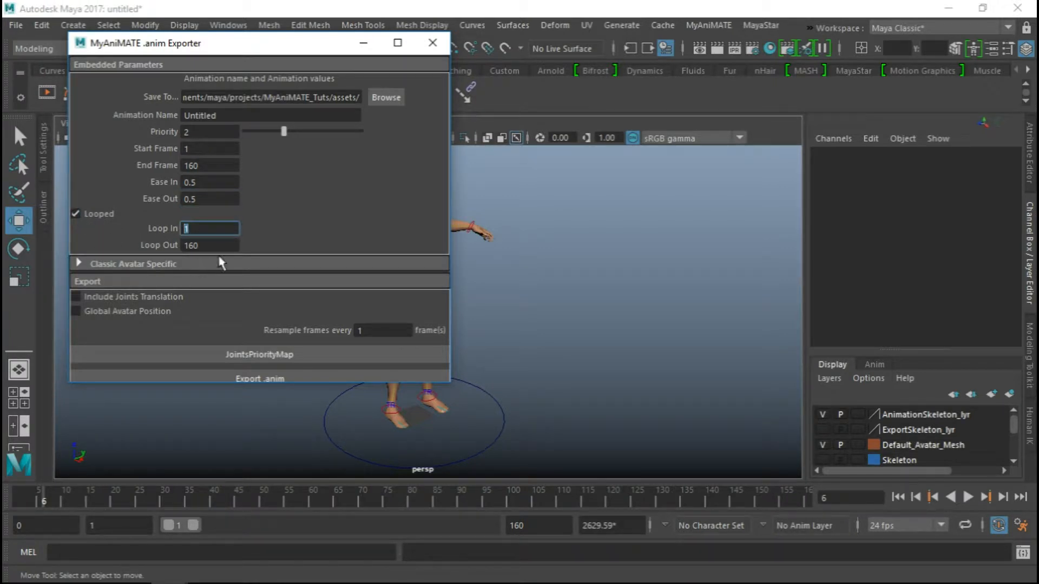
{"action": "key", "text": "Tab"}
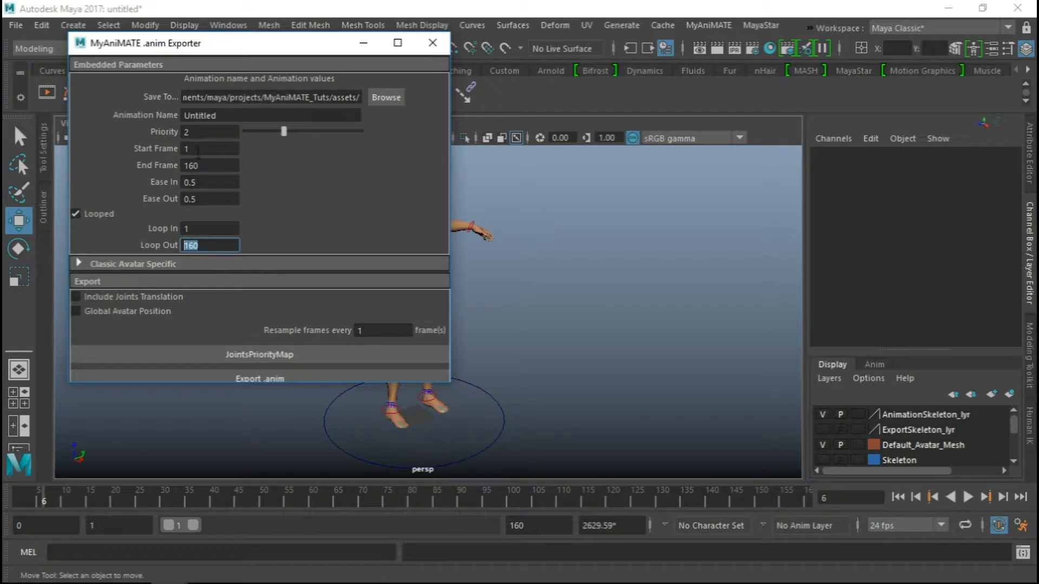
{"action": "left_click", "coordinate": [199, 232]}
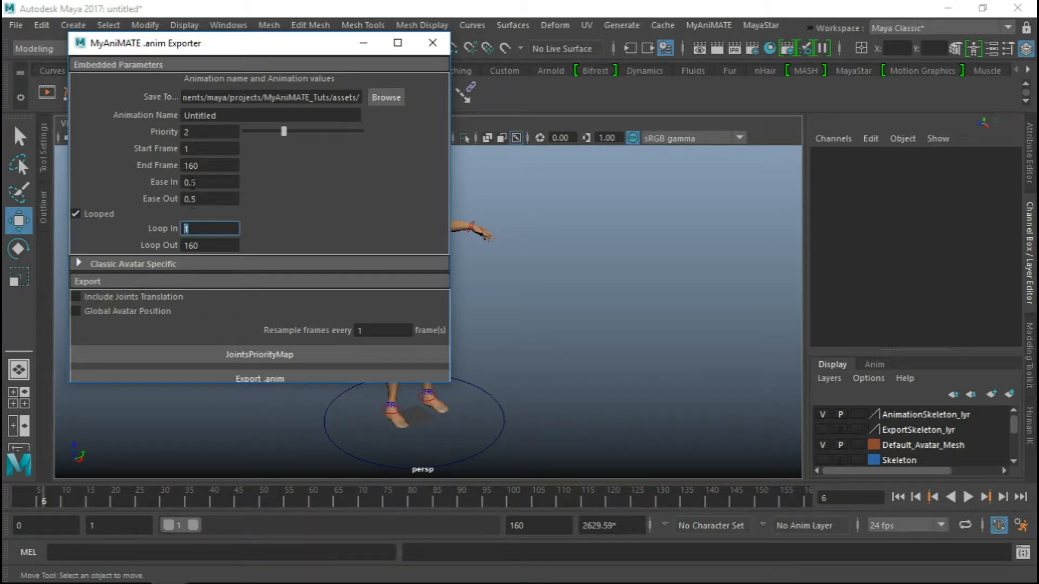
{"action": "left_click", "coordinate": [198, 150]}
{"action": "left_click", "coordinate": [199, 165]}
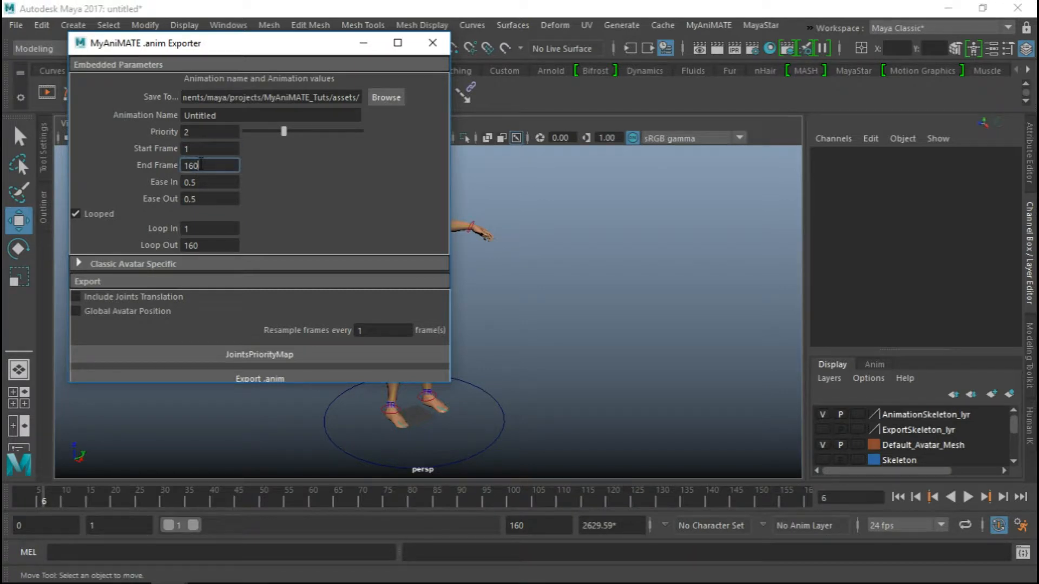
{"action": "left_click", "coordinate": [200, 150]}
{"action": "left_click", "coordinate": [201, 166]}
Examine the hand and face morph choices in the Classic Avatar Specific section, and collapse the section
{"action": "left_click", "coordinate": [79, 265]}
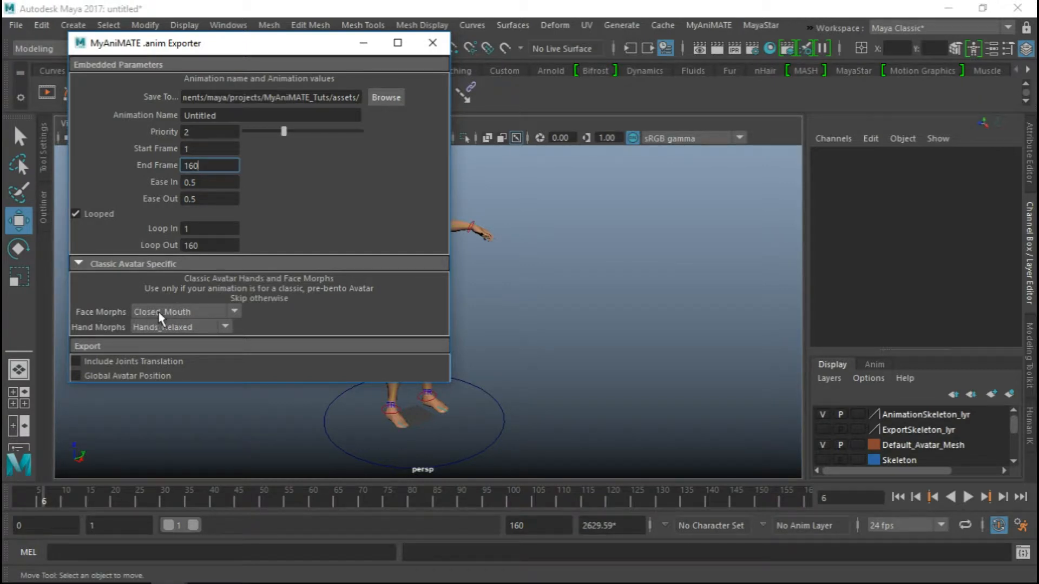
{"action": "left_click", "coordinate": [212, 329]}
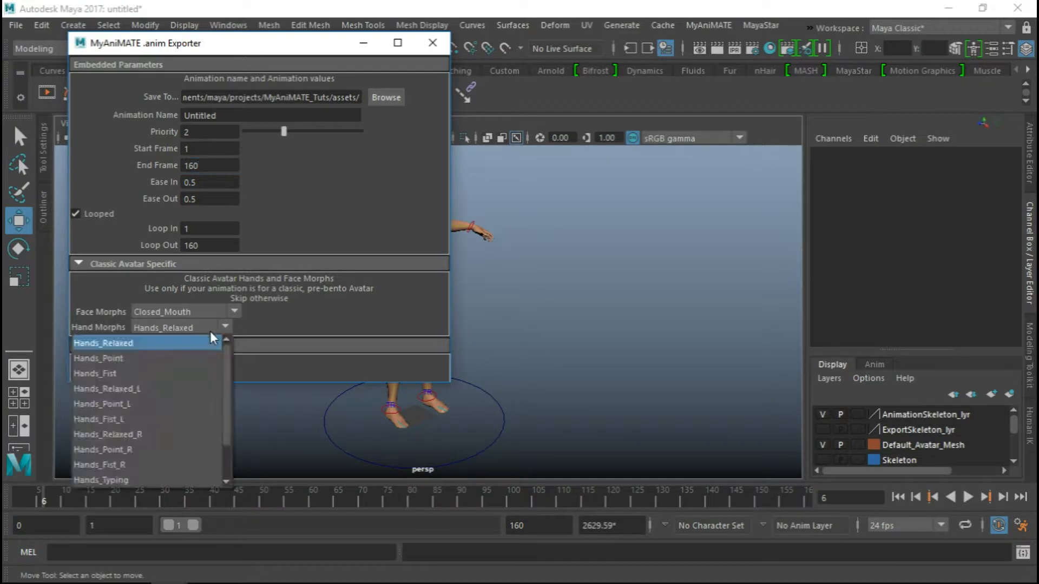
{"action": "scroll", "coordinate": [170, 411], "scroll_direction": "up", "scroll_amount": 1}
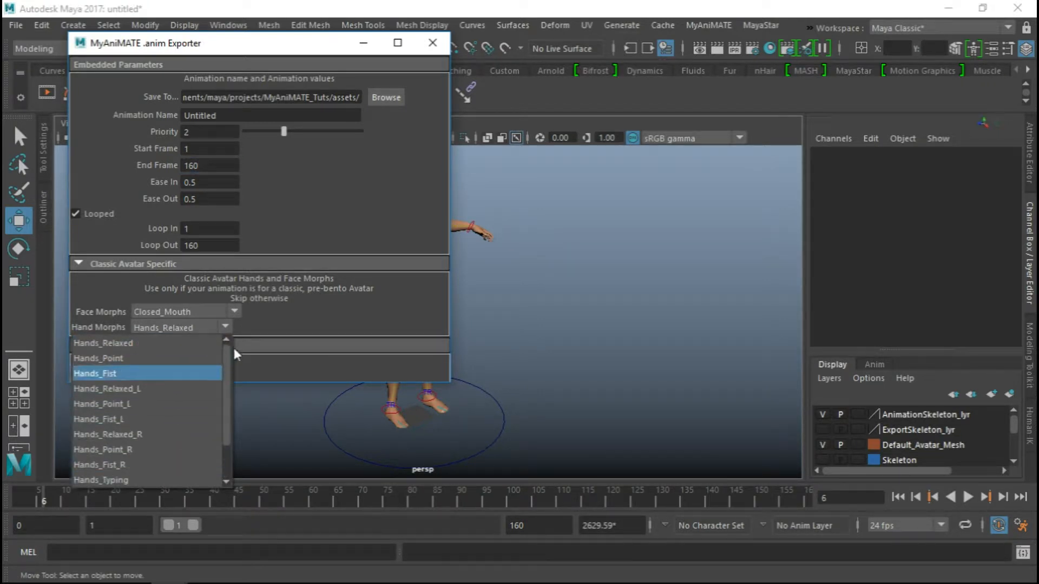
{"action": "left_click", "coordinate": [207, 326]}
{"action": "left_click", "coordinate": [203, 313]}
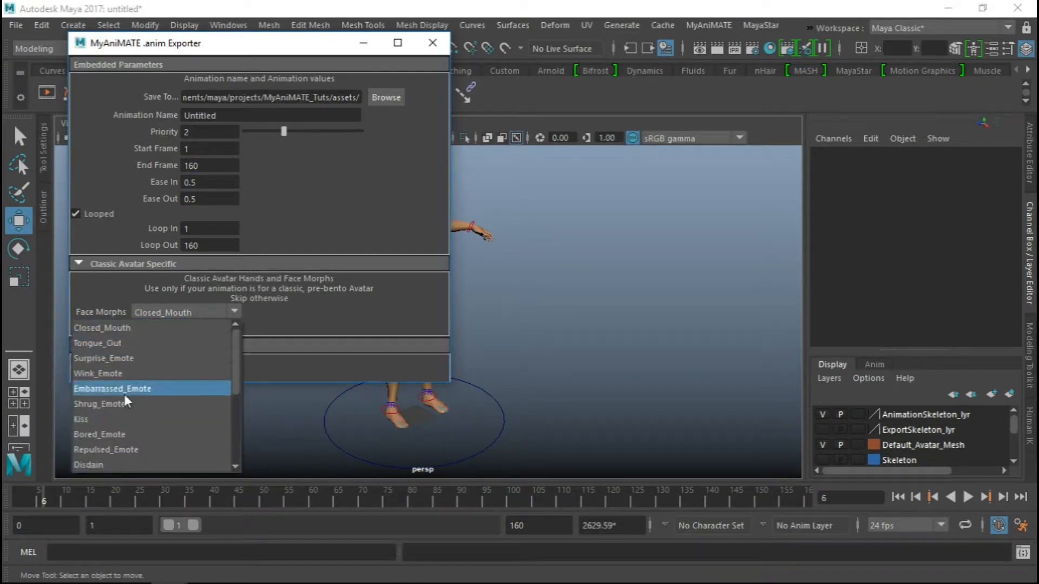
{"action": "left_click", "coordinate": [152, 327]}
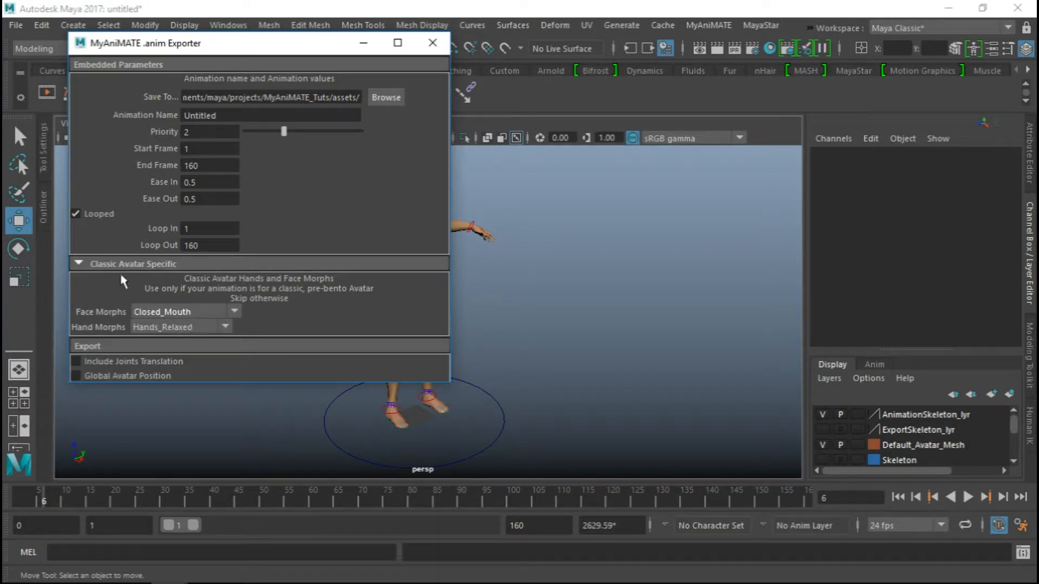
{"action": "left_click", "coordinate": [79, 264]}
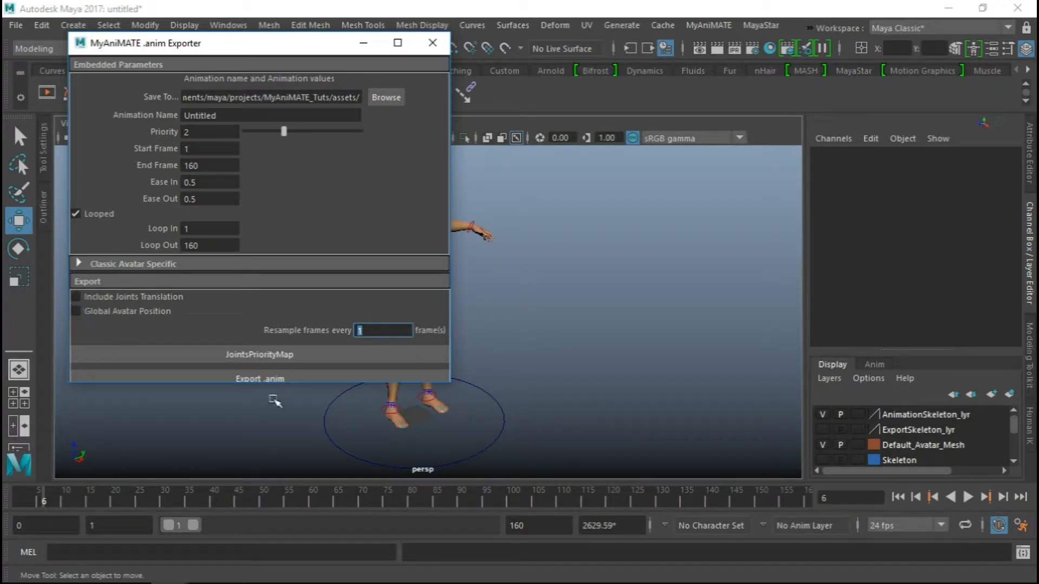
Include the Global Avatar Position in the .anim export
{"action": "left_click_drag", "start_coordinate": [346, 421], "coordinate": [278, 444]}
{"action": "left_click", "coordinate": [259, 423]}
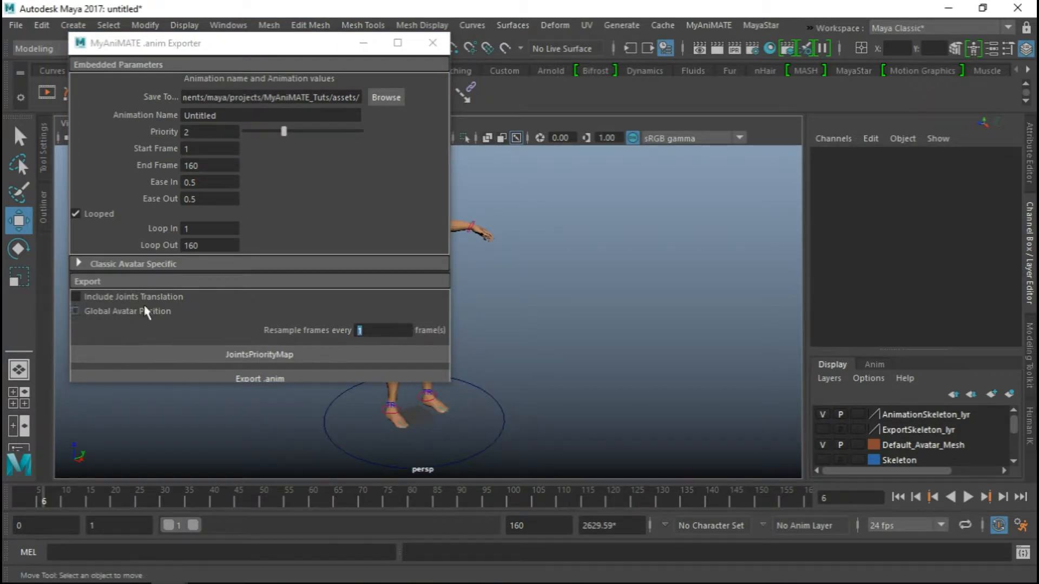
{"action": "left_click", "coordinate": [87, 317]}
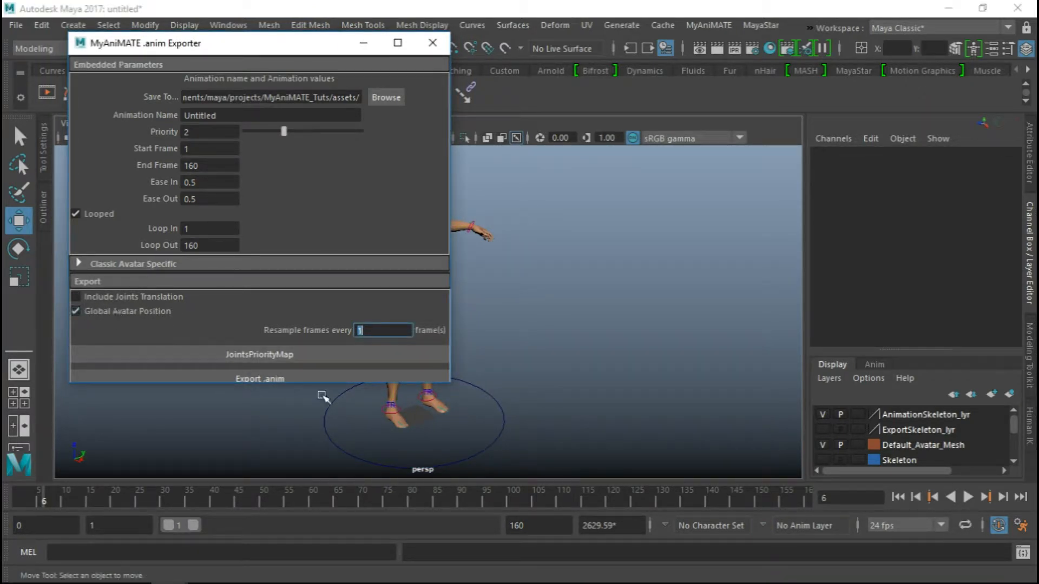
Move the BodyController with the avatar away from the grid, to about 13 in X and 157 in Y
{"action": "middle_click_drag", "start_coordinate": [506, 328], "coordinate": [595, 320], "text": "alt"}
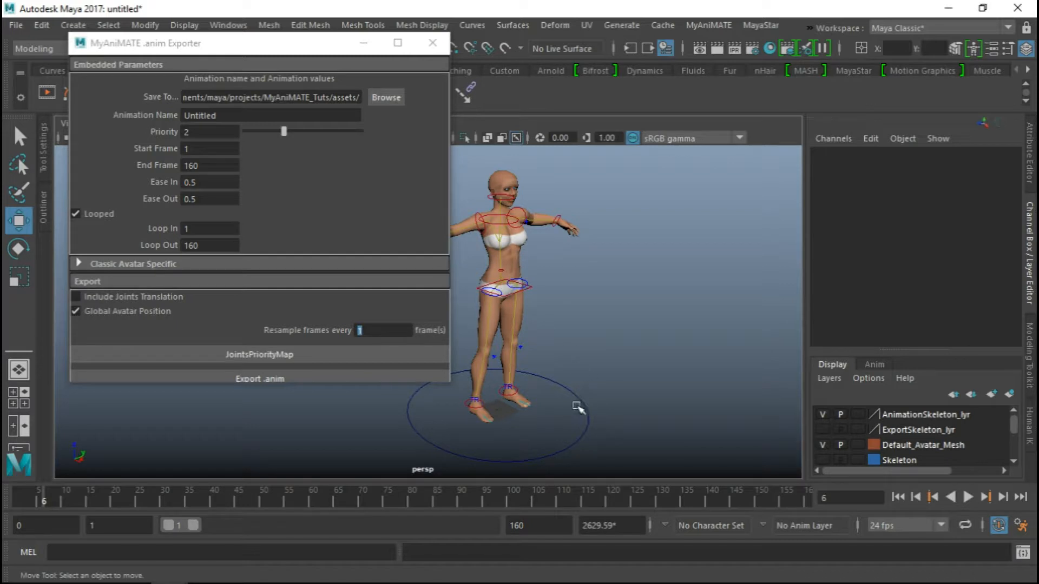
{"action": "left_click_drag", "start_coordinate": [559, 413], "coordinate": [504, 428], "text": "alt"}
{"action": "middle_click_drag", "start_coordinate": [524, 437], "coordinate": [494, 373], "text": "alt"}
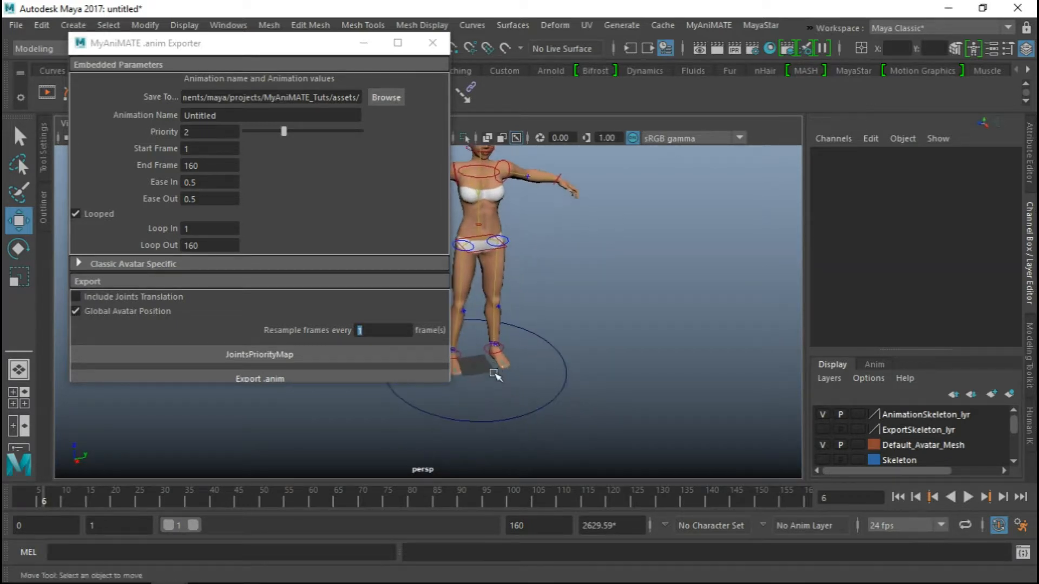
{"action": "right_click_drag", "start_coordinate": [494, 373], "coordinate": [518, 394], "text": "alt"}
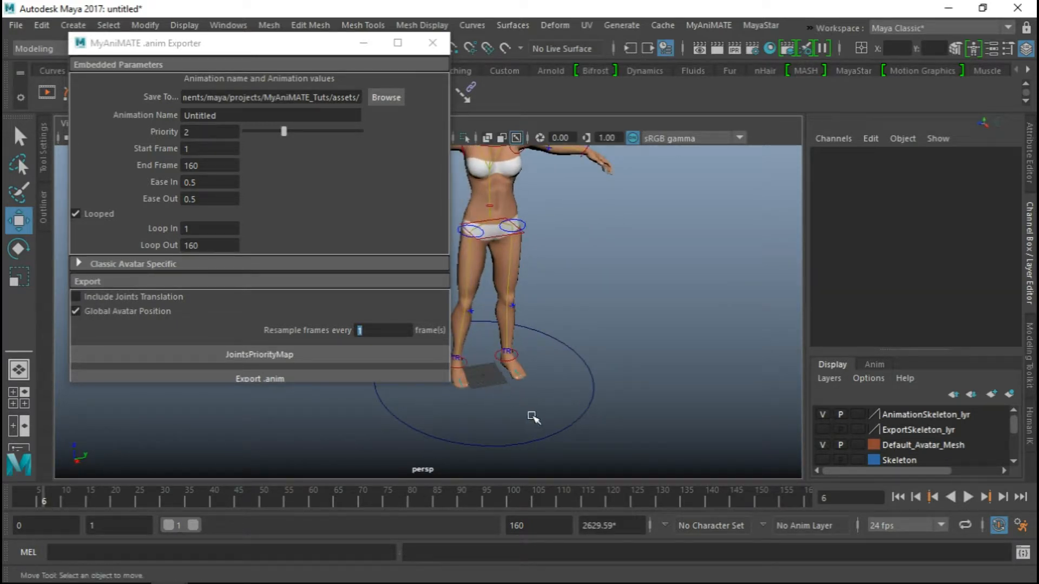
{"action": "left_click_drag", "start_coordinate": [552, 399], "coordinate": [696, 441]}
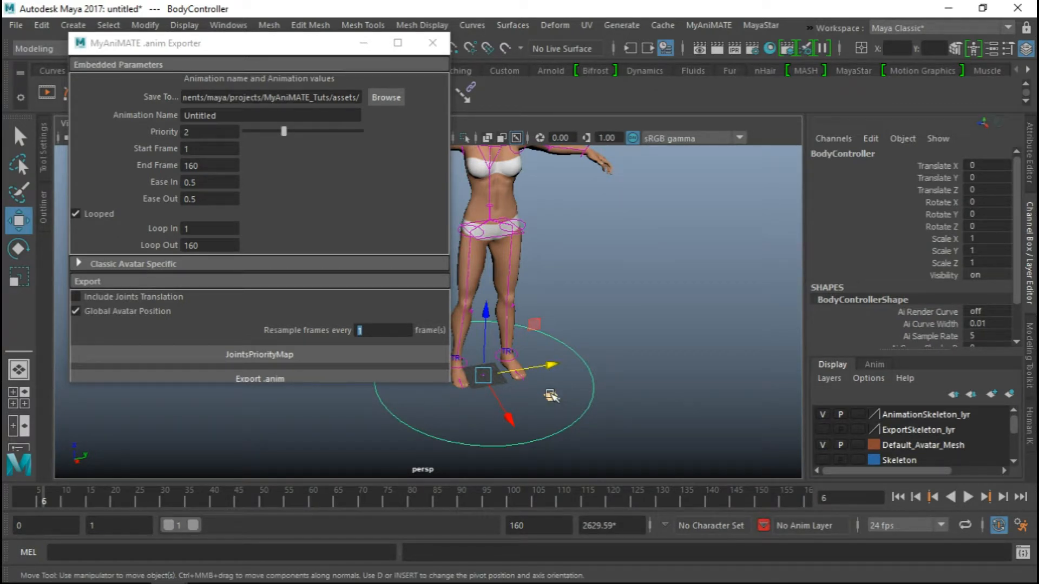
{"action": "left_click_drag", "start_coordinate": [551, 395], "coordinate": [782, 369]}
{"action": "left_click", "coordinate": [482, 371]}
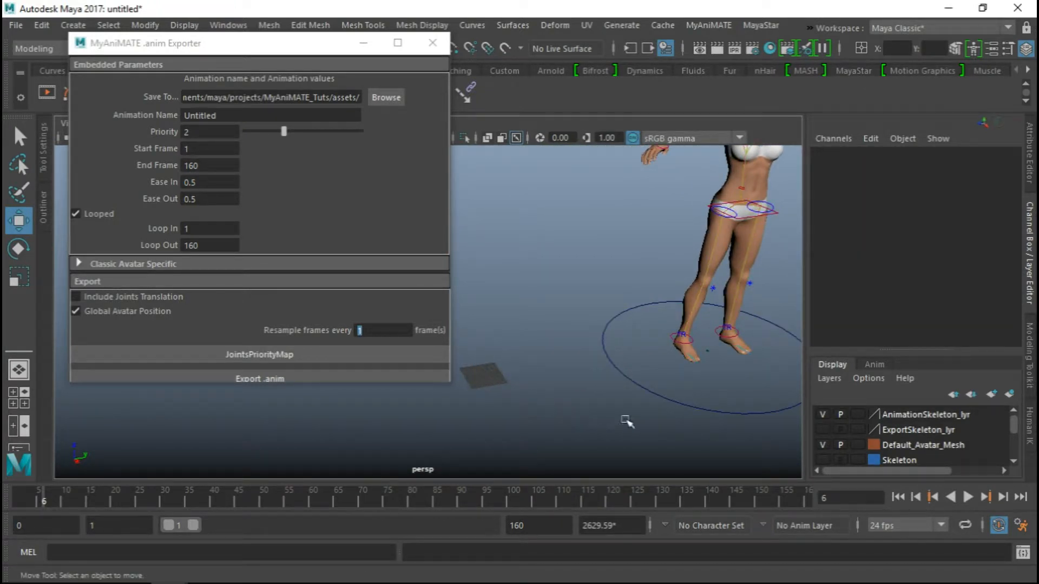
{"action": "scroll", "coordinate": [605, 401], "scroll_direction": "down", "scroll_amount": 2}
{"action": "left_click_drag", "start_coordinate": [640, 371], "coordinate": [679, 431]}
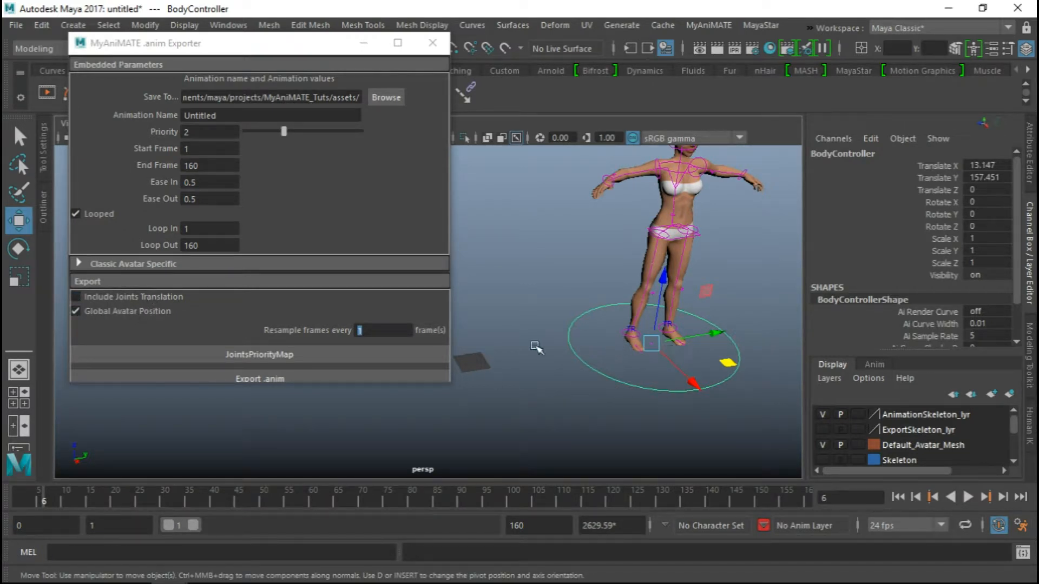
Undo the BodyController move so the avatar returns to the grid origin
{"action": "middle_click_drag", "start_coordinate": [640, 370], "coordinate": [660, 375], "text": "alt"}
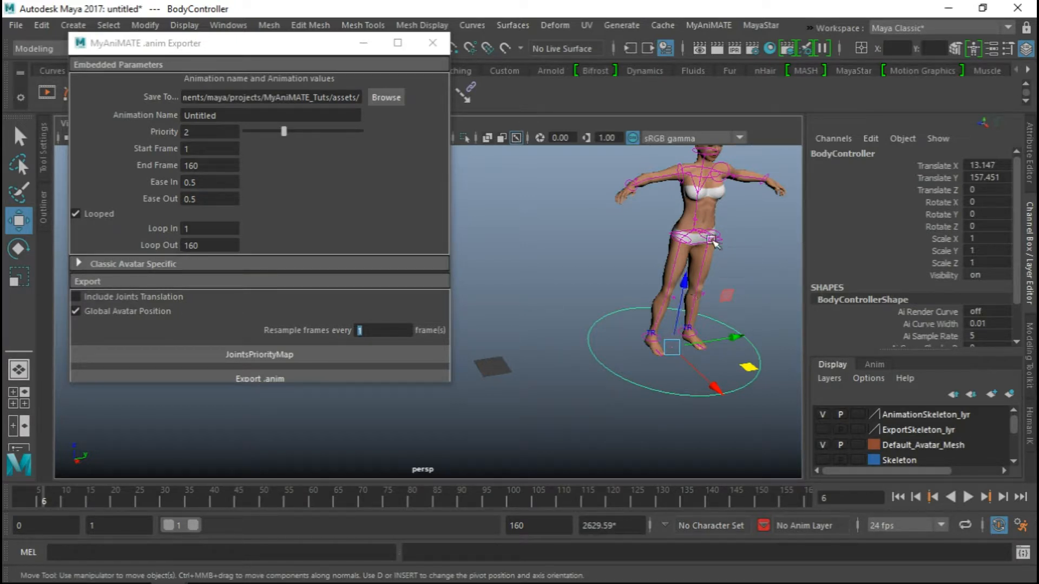
{"action": "mouse_move", "coordinate": [715, 263]}
{"action": "middle_mouse_down", "text": "alt"}
{"action": "mouse_move", "coordinate": [703, 311]}
{"action": "mouse_move", "coordinate": [709, 279]}
{"action": "middle_mouse_up", "text": "alt"}
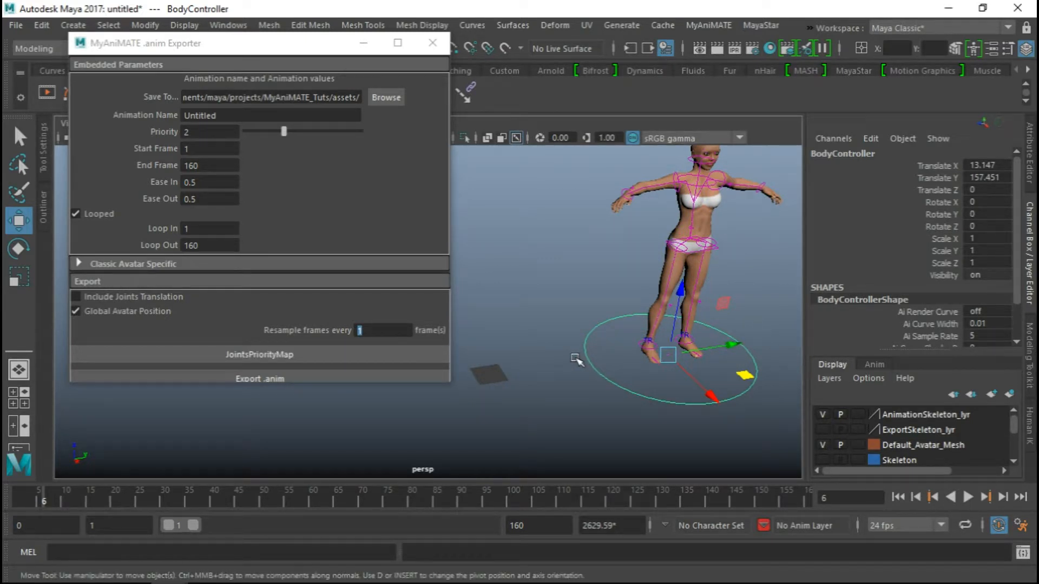
{"action": "key", "text": "ctrl+z"}
{"action": "key", "text": "ctrl+z"}
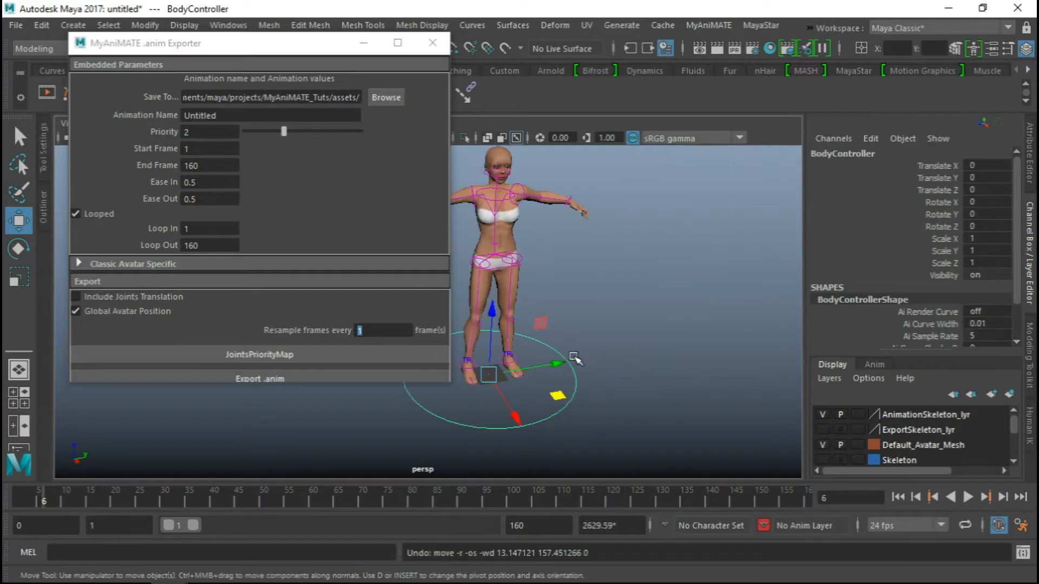
Include the joints translation in the .anim export
{"action": "middle_click_drag", "start_coordinate": [498, 364], "coordinate": [573, 352], "text": "alt"}
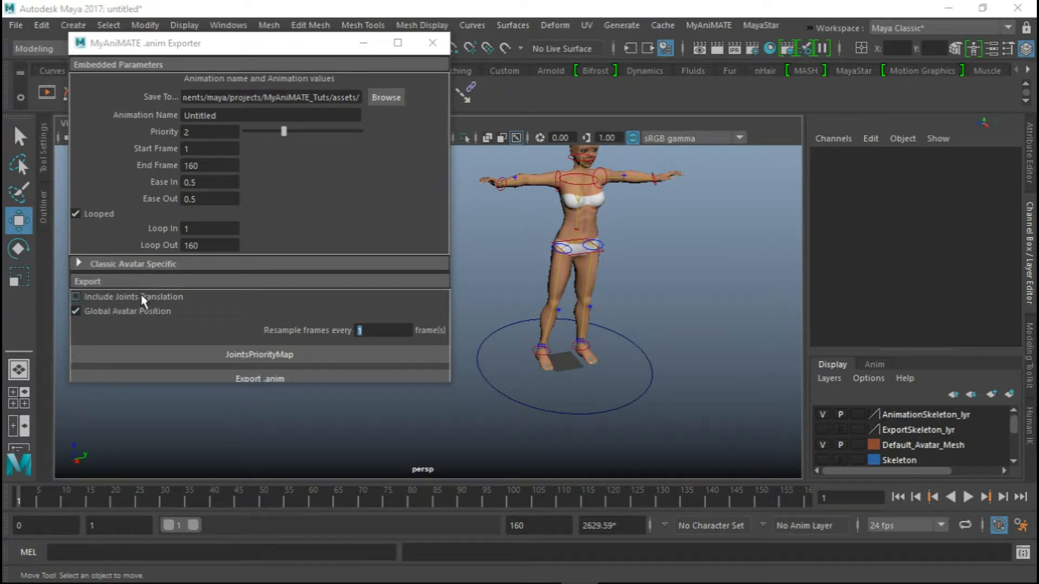
{"action": "mouse_move", "coordinate": [560, 268]}
{"action": "left_mouse_down", "text": "alt"}
{"action": "mouse_move", "coordinate": [597, 269]}
{"action": "mouse_move", "coordinate": [548, 283]}
{"action": "left_mouse_up", "text": "alt"}
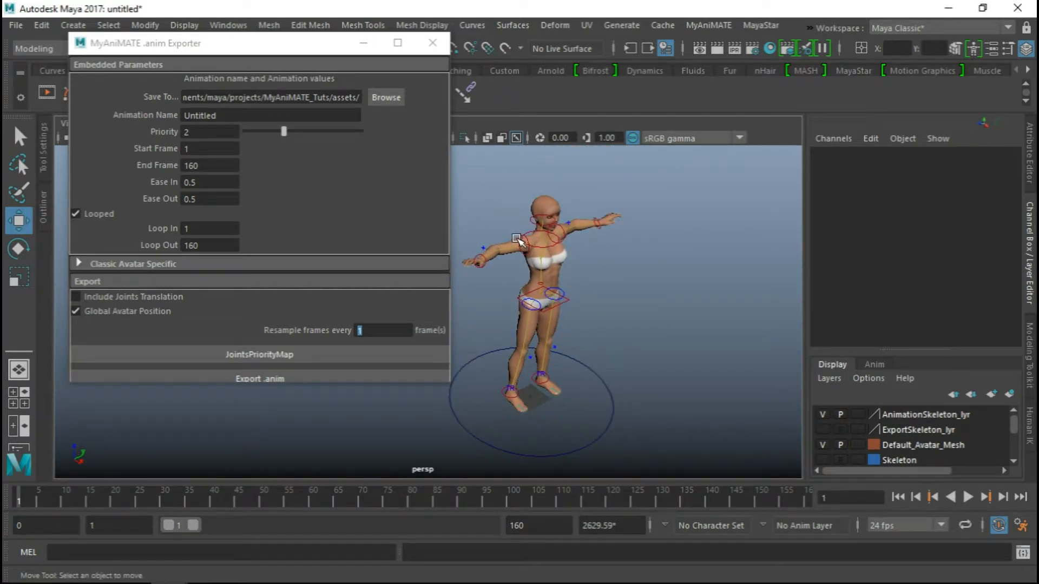
{"action": "left_click_drag", "start_coordinate": [598, 310], "coordinate": [545, 289], "text": "alt"}
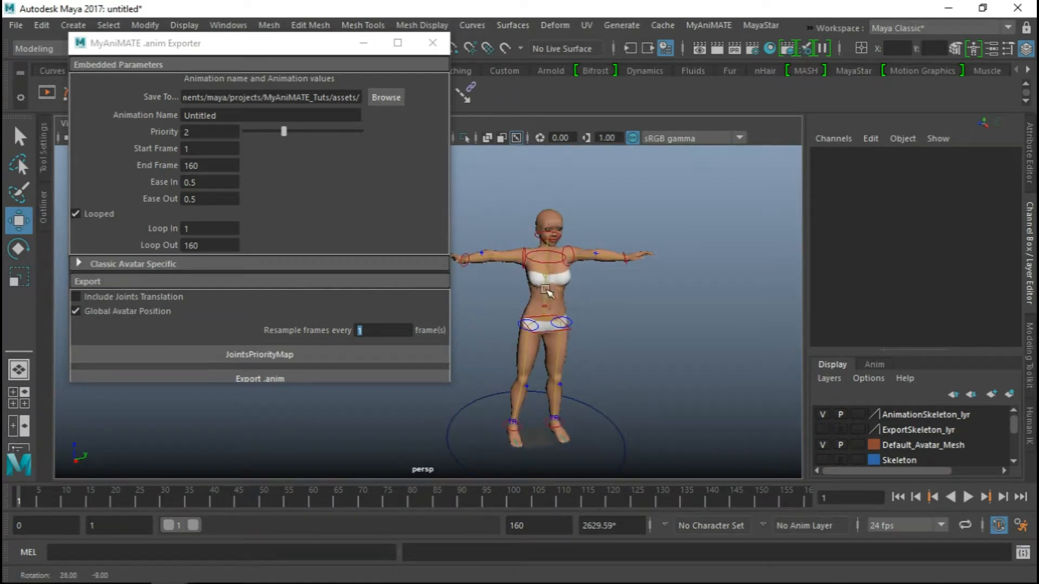
{"action": "middle_click_drag", "start_coordinate": [571, 312], "coordinate": [594, 297], "text": "alt"}
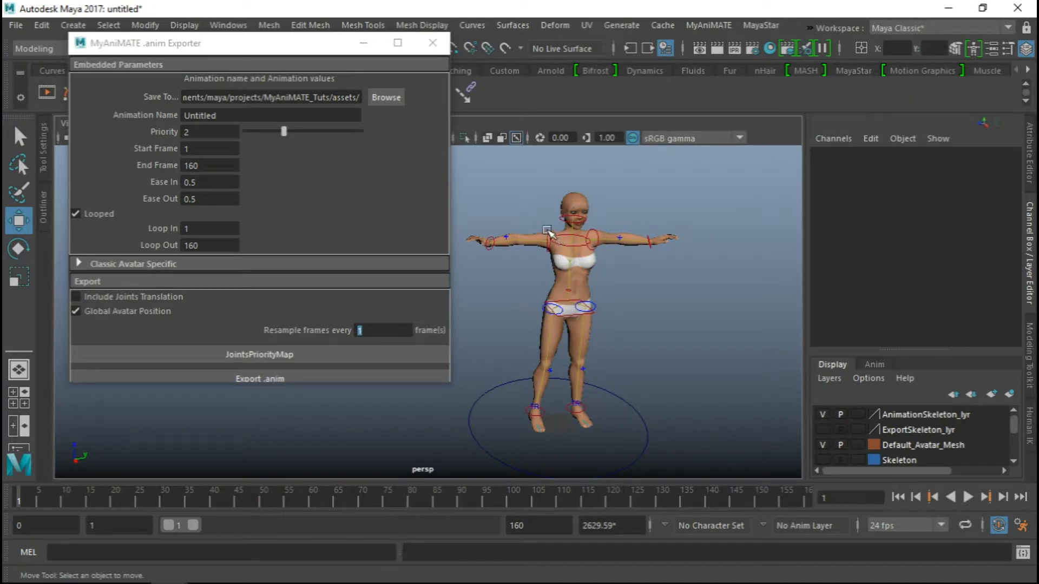
{"action": "left_click_drag", "start_coordinate": [573, 283], "coordinate": [583, 290], "text": "alt"}
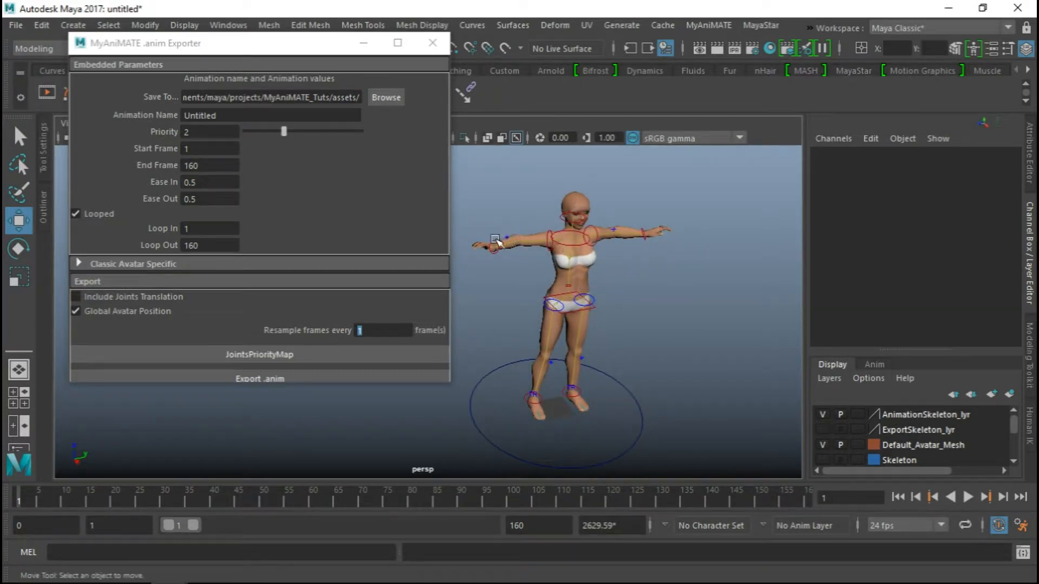
{"action": "left_click", "coordinate": [93, 296]}
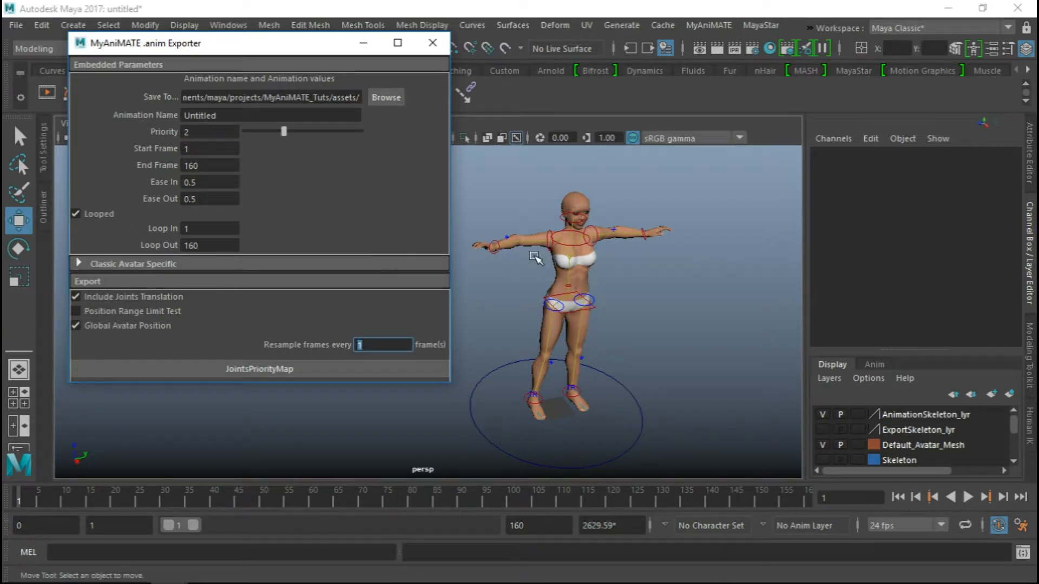
Enable the Position Range Limit Test for the joints translation, and disable it again
{"action": "right_click_drag", "start_coordinate": [628, 336], "coordinate": [535, 298], "text": "alt"}
{"action": "middle_click_drag", "start_coordinate": [535, 298], "coordinate": [556, 307], "text": "alt"}
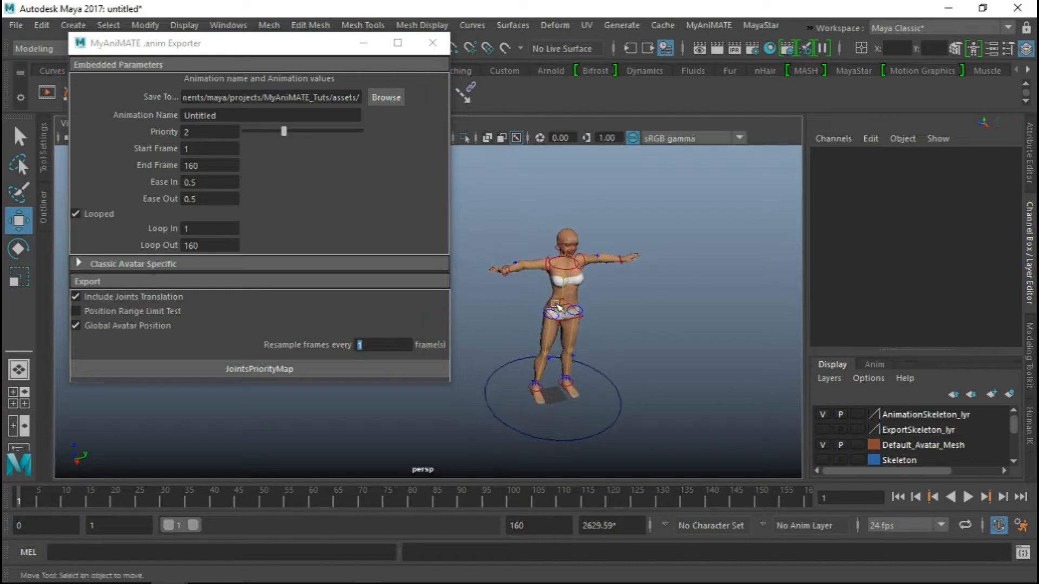
{"action": "left_click", "coordinate": [100, 312]}
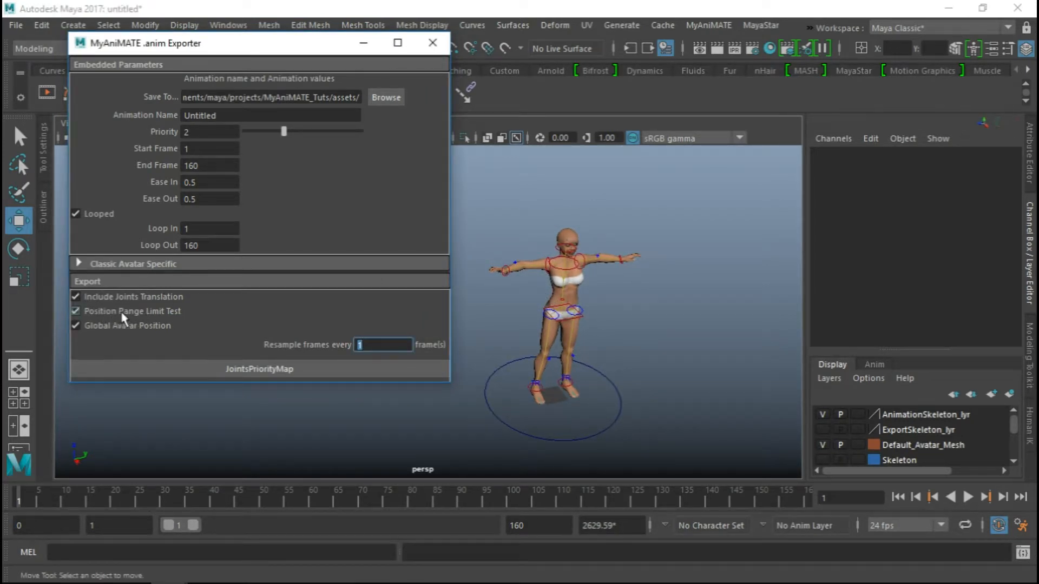
{"action": "left_click", "coordinate": [154, 313]}
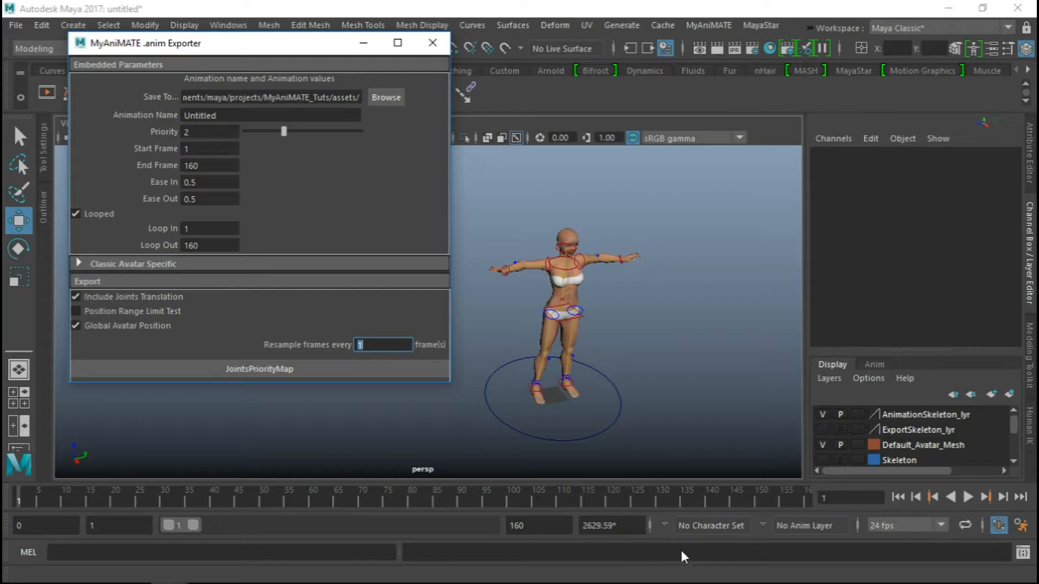
Check the interval for resampling frames in the .anim export, keeping it at every 1 frame
{"action": "left_click_drag", "start_coordinate": [481, 371], "coordinate": [524, 366], "text": "alt"}
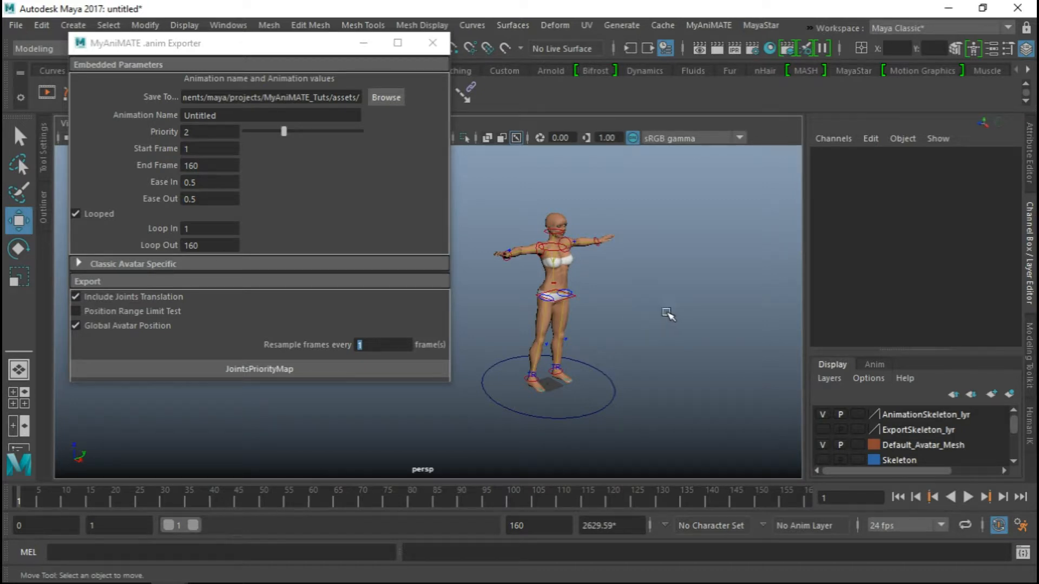
{"action": "middle_click_drag", "start_coordinate": [626, 287], "coordinate": [609, 311], "text": "alt"}
{"action": "mouse_move", "coordinate": [608, 310]}
{"action": "left_mouse_down", "text": "alt"}
{"action": "mouse_move", "coordinate": [631, 301]}
{"action": "mouse_move", "coordinate": [590, 317]}
{"action": "left_mouse_up", "text": "alt"}
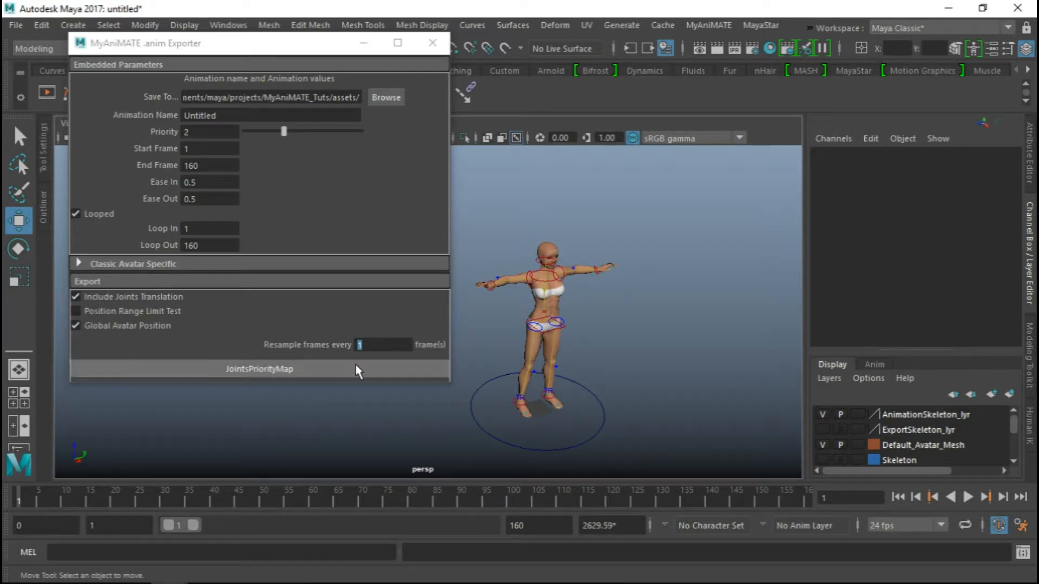
{"action": "left_click", "coordinate": [379, 345]}
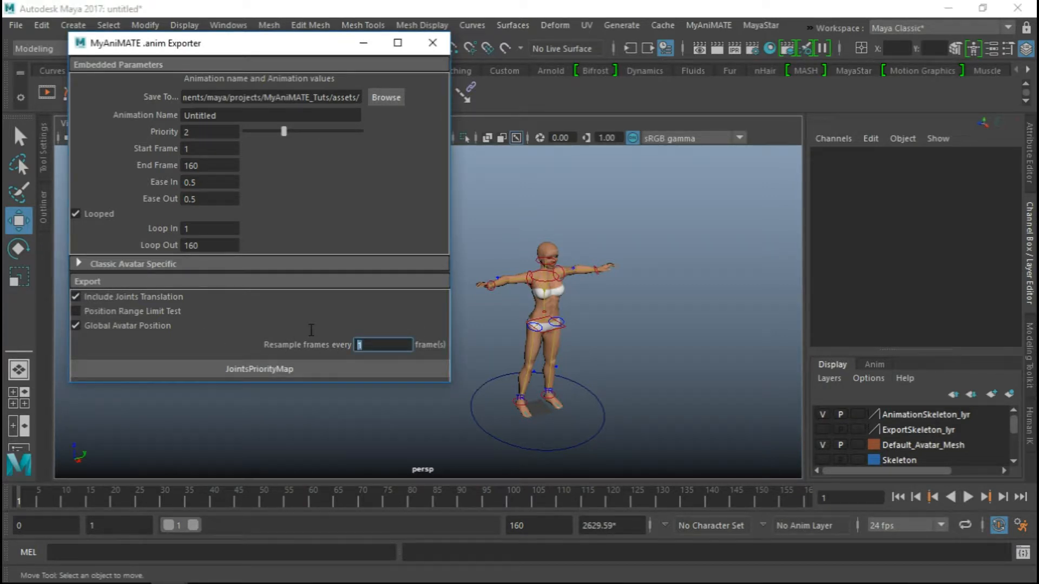
{"action": "left_click_drag", "start_coordinate": [311, 330], "coordinate": [401, 334]}
{"action": "left_click", "coordinate": [377, 344]}
{"action": "left_click_drag", "start_coordinate": [363, 345], "coordinate": [327, 344]}
{"action": "key", "text": "Return"}
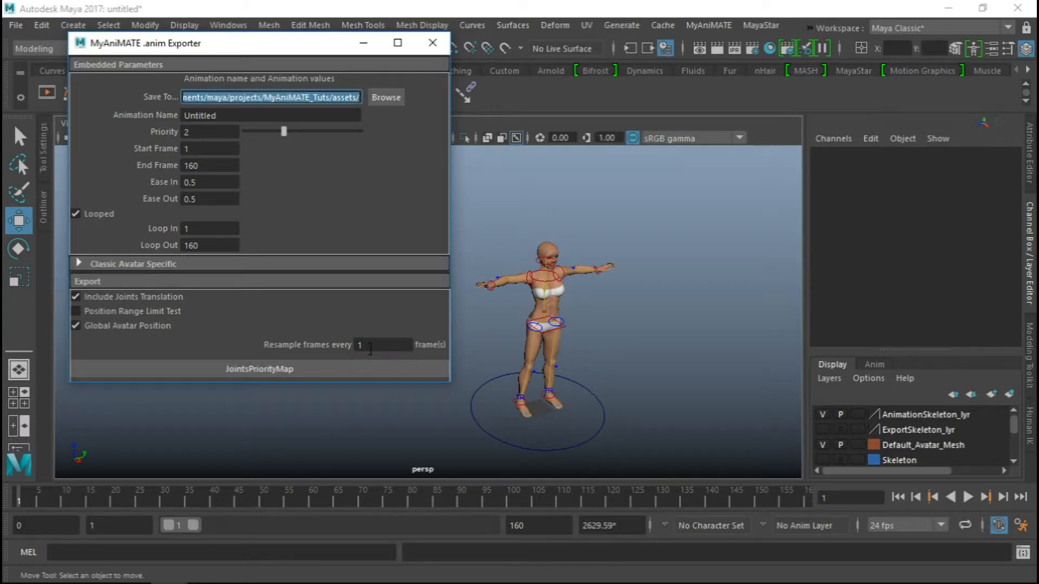
{"action": "left_click", "coordinate": [370, 347]}
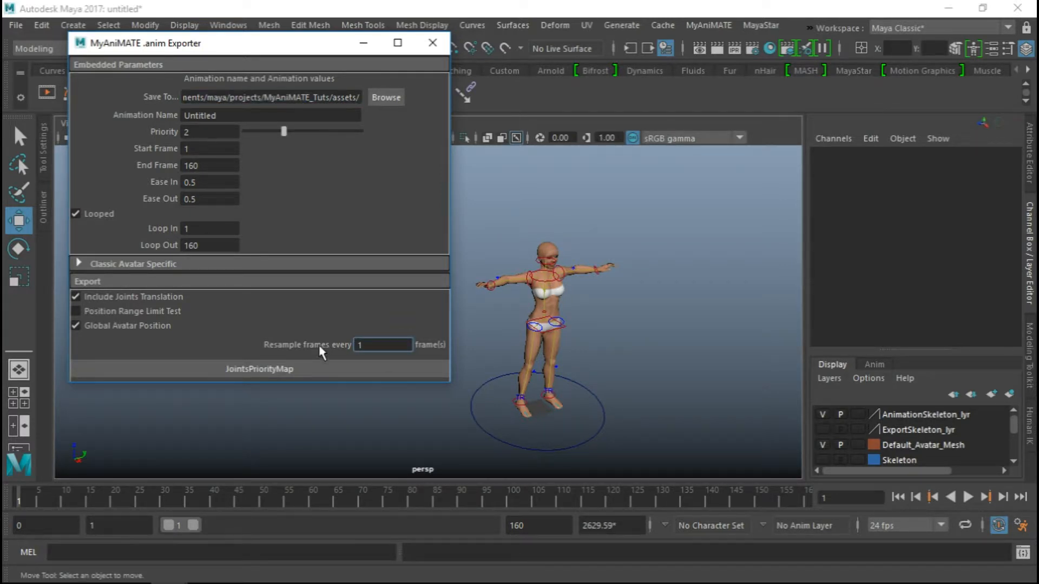
Enlarge the exporter window to reveal all its export commands, and open the JointsPriorityMap beside it
{"action": "left_click_drag", "start_coordinate": [405, 382], "coordinate": [388, 430]}
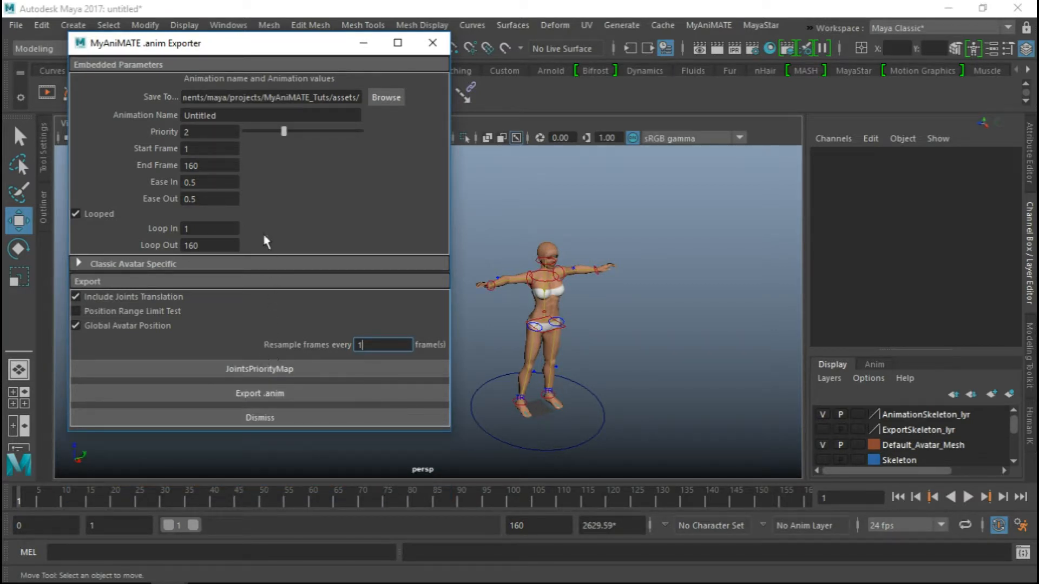
{"action": "left_click", "coordinate": [256, 370]}
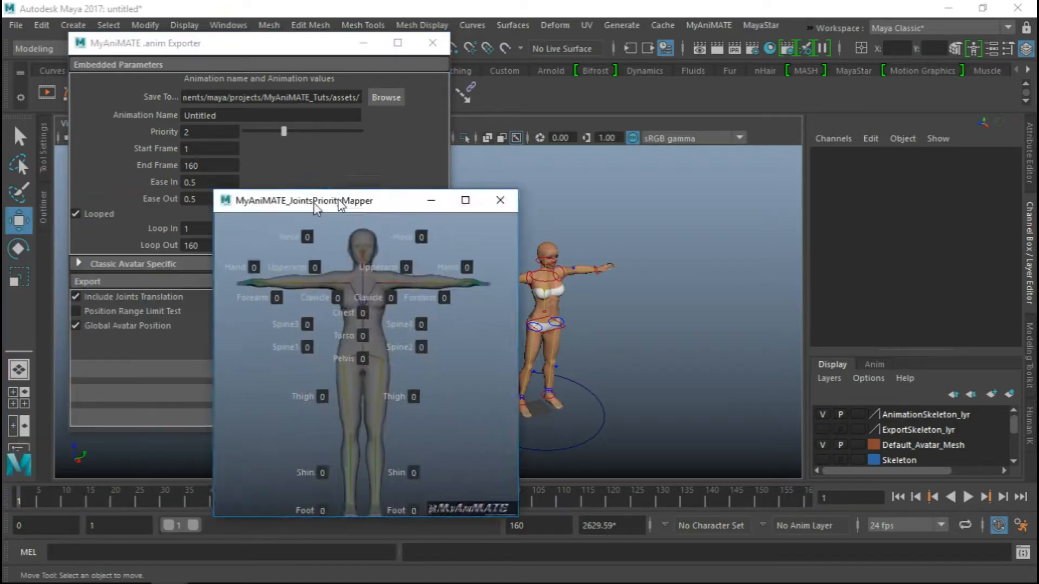
{"action": "left_click_drag", "start_coordinate": [312, 198], "coordinate": [560, 99]}
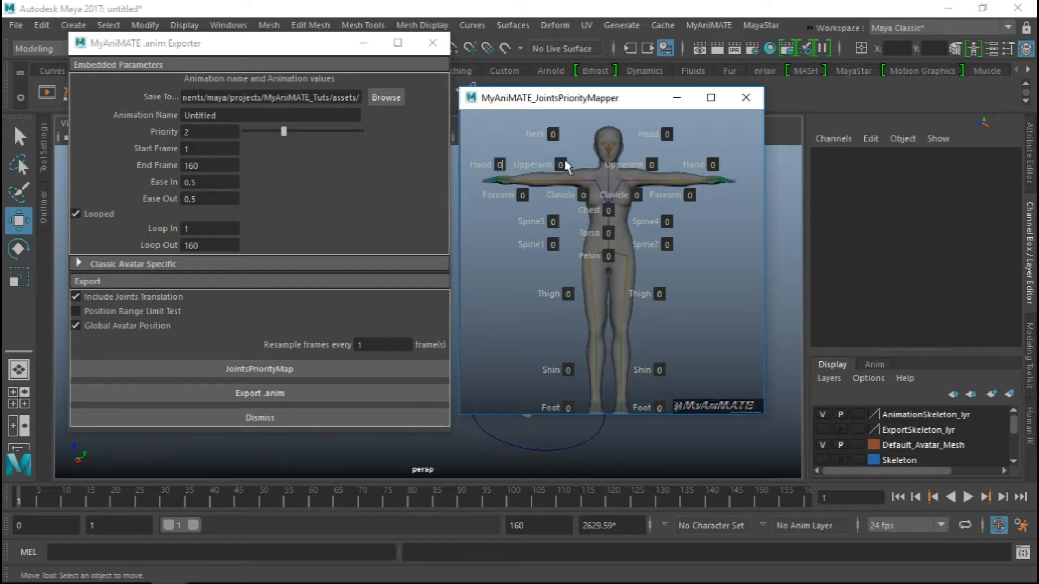
Raise the overall animation priority to 4
{"action": "double_click", "coordinate": [196, 133]}
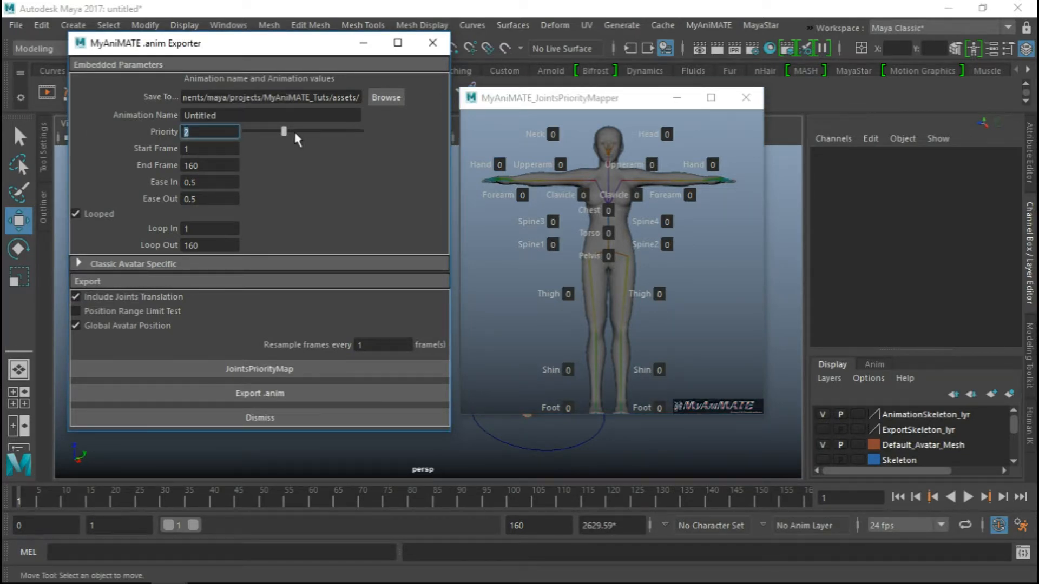
{"action": "left_click_drag", "start_coordinate": [284, 131], "coordinate": [304, 132]}
Give the Forearm and Upperarm on the Spine1 and Spine3 side a joint priority of 3
{"action": "left_click", "coordinate": [523, 196]}
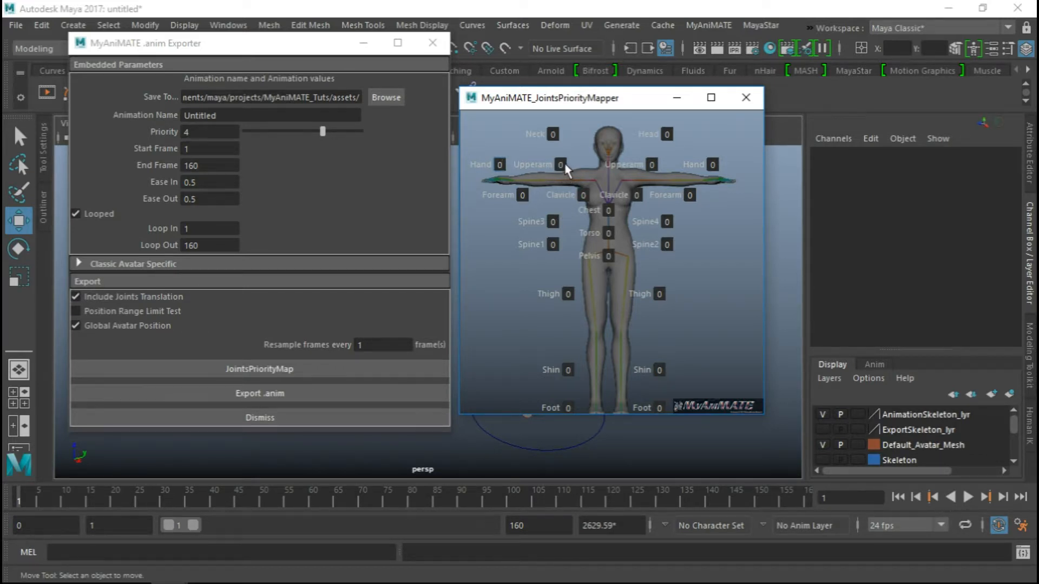
{"action": "key", "text": "Tab"}
{"action": "key", "text": "Tab"}
{"action": "left_click", "coordinate": [216, 129]}
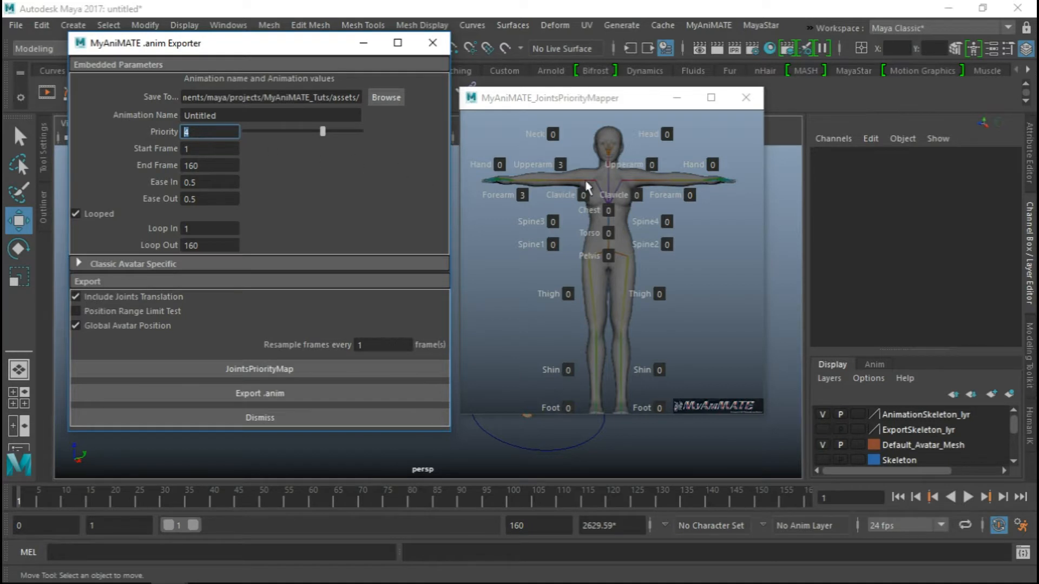
Reset the priorities of that same Upperarm and Forearm to 0 in the joints priority map
{"action": "left_click", "coordinate": [560, 166]}
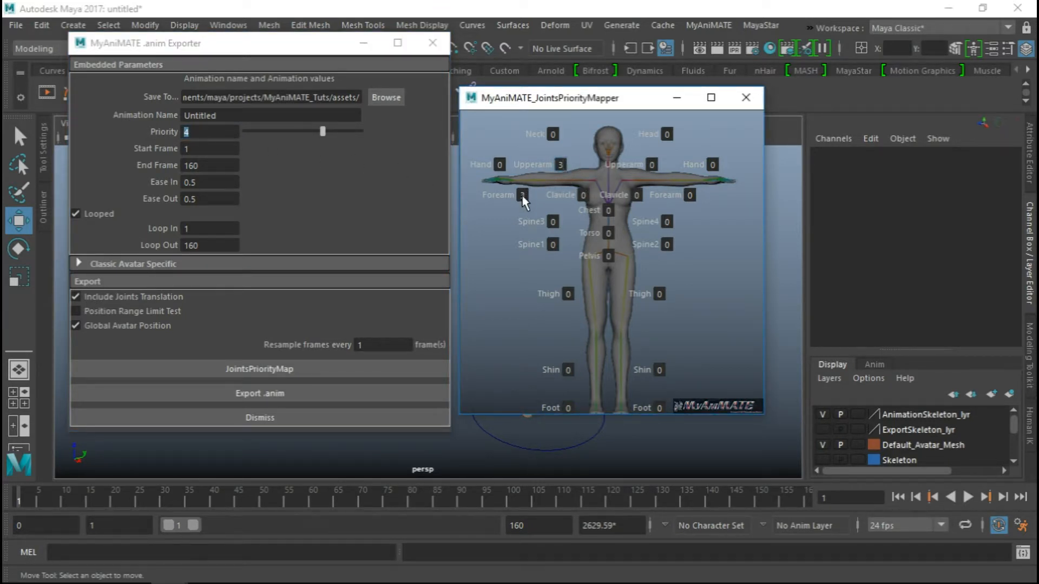
{"action": "key", "text": "Tab"}
{"action": "key", "text": "shift+Tab"}
{"action": "key", "text": "shift+Tab"}
Compare the joint map with the overall animation priority, and close the joints priority mapper
{"action": "left_click_drag", "start_coordinate": [564, 101], "coordinate": [556, 97]}
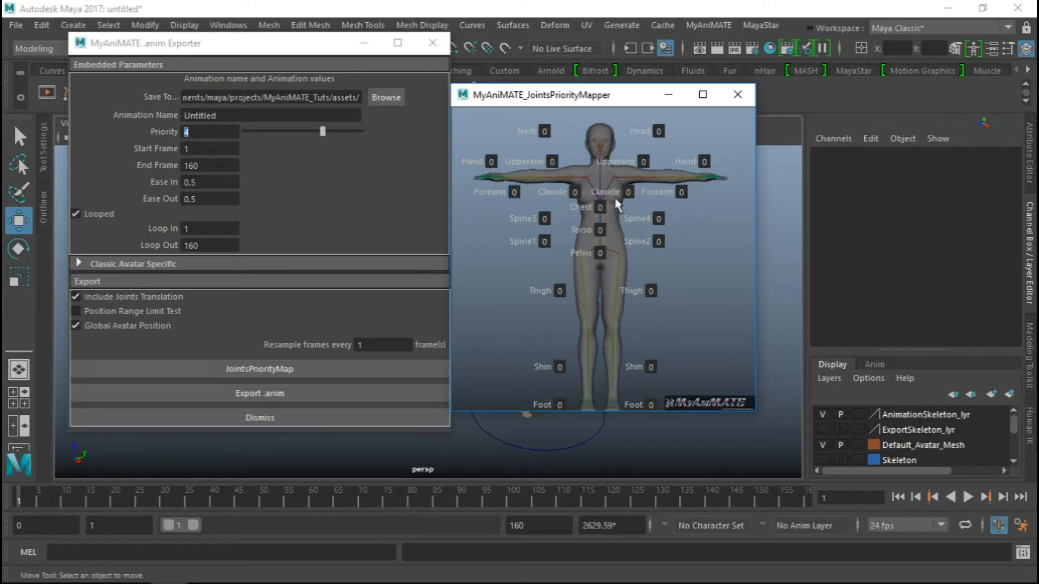
{"action": "left_click", "coordinate": [187, 132]}
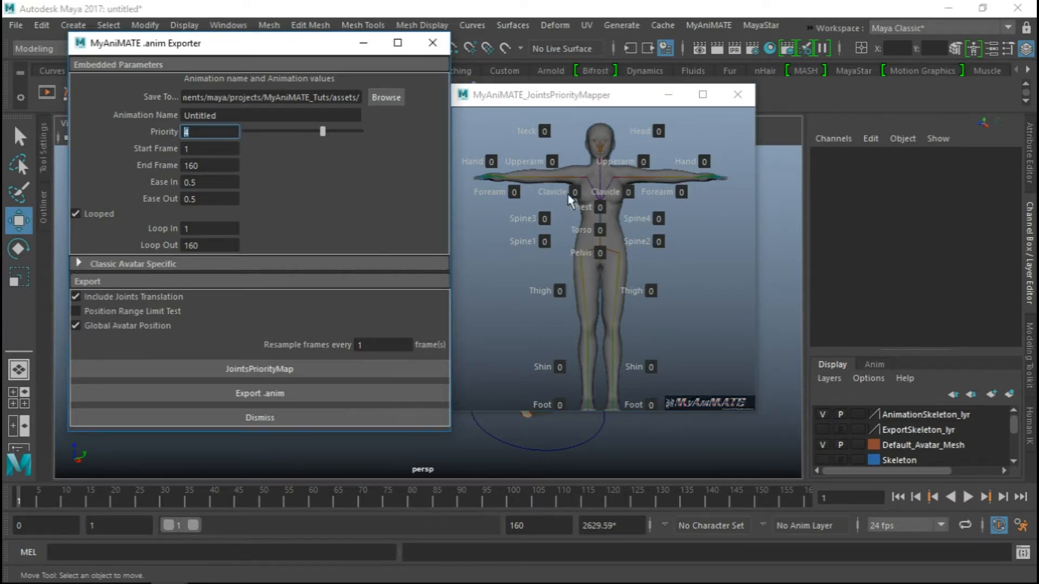
{"action": "left_click_drag", "start_coordinate": [560, 102], "coordinate": [229, 76]}
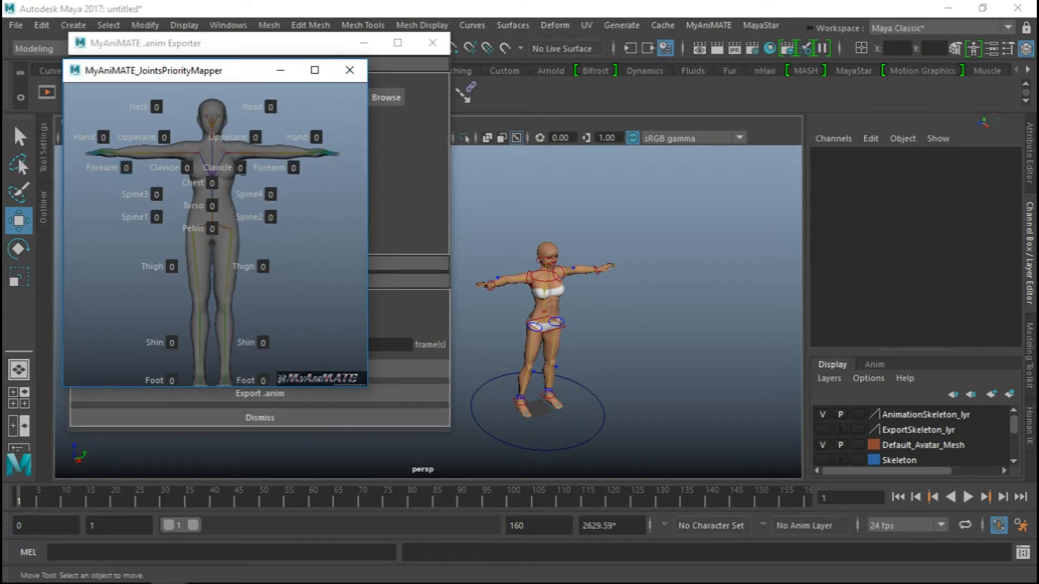
{"action": "left_click", "coordinate": [350, 71]}
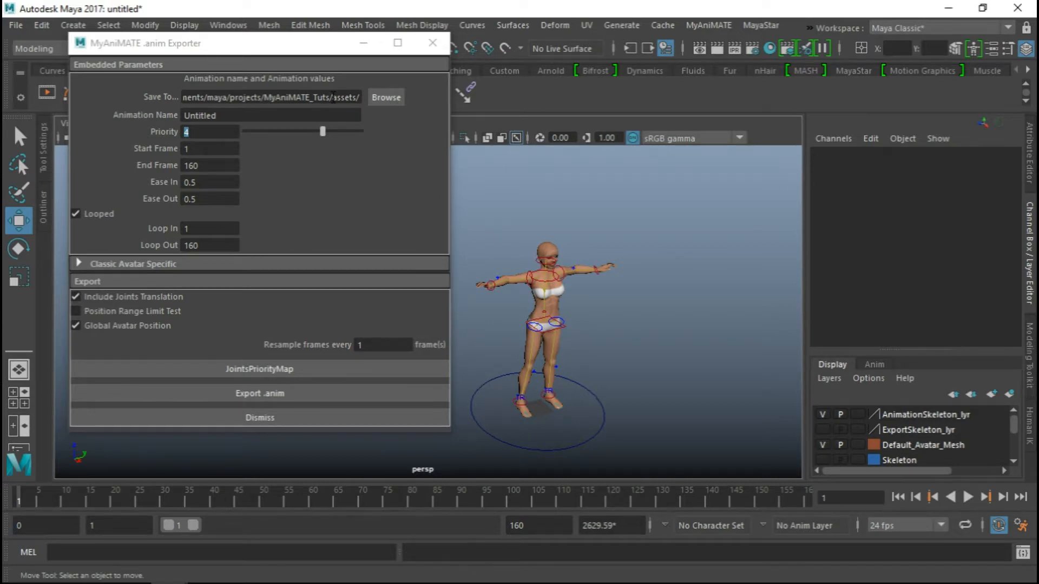
Inspect the Save To path down to the assets folder, and open the directory browser and dismiss it
{"action": "left_click_drag", "start_coordinate": [333, 97], "coordinate": [367, 101]}
{"action": "left_click", "coordinate": [204, 96]}
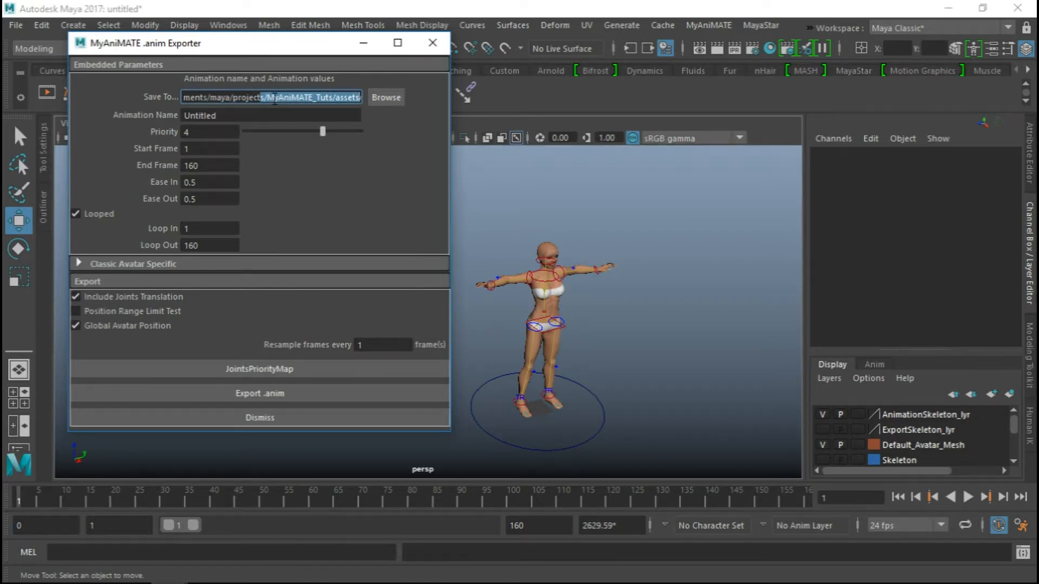
{"action": "left_click_drag", "start_coordinate": [279, 99], "coordinate": [371, 104]}
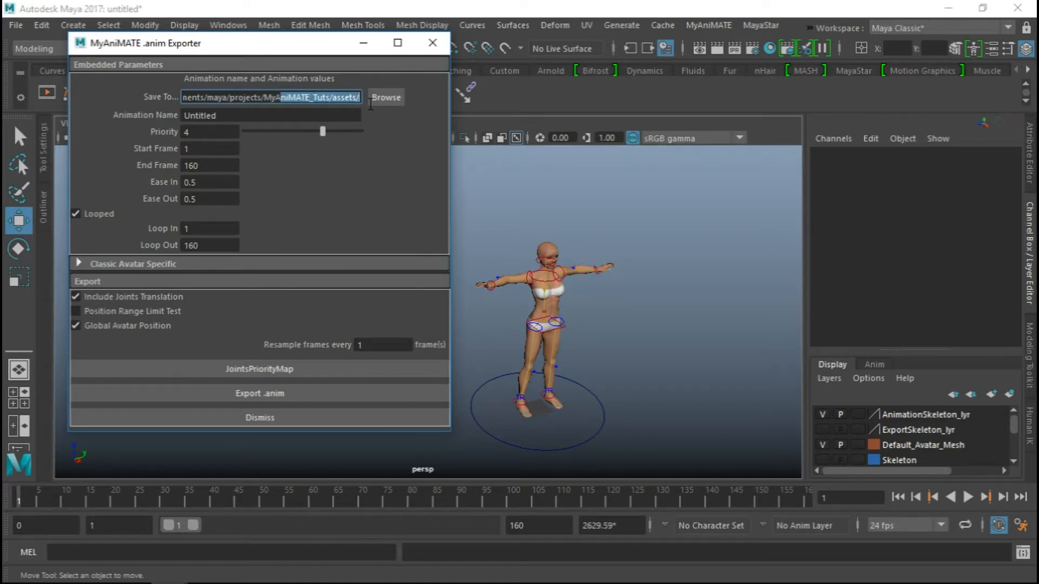
{"action": "left_click", "coordinate": [335, 95]}
{"action": "key", "text": "shift+End"}
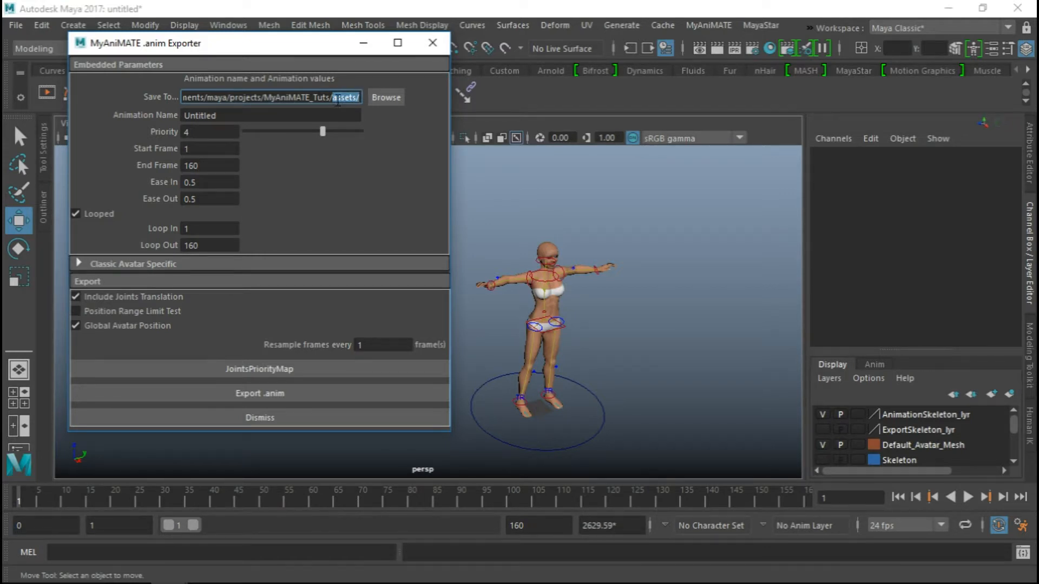
{"action": "left_click", "coordinate": [387, 98]}
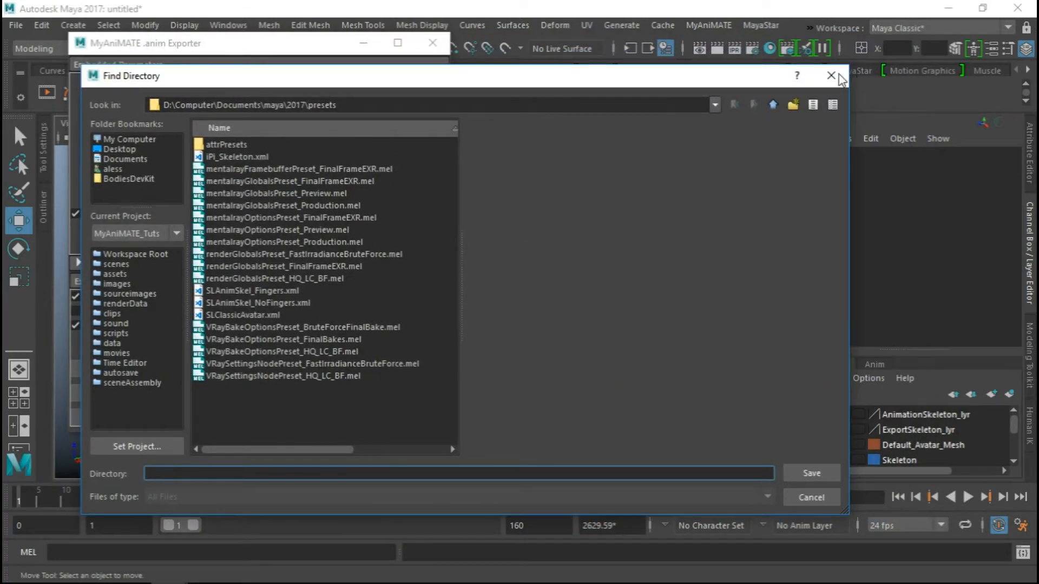
{"action": "left_click", "coordinate": [843, 80]}
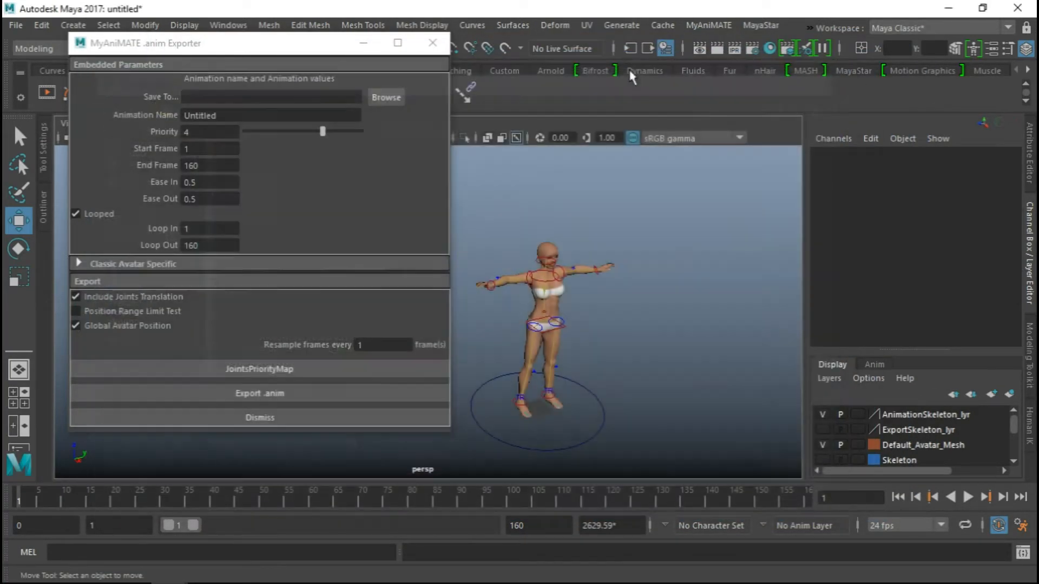
Name the exported animation "cool standtoguard"
{"action": "left_click", "coordinate": [240, 116]}
{"action": "double_click", "coordinate": [230, 121]}
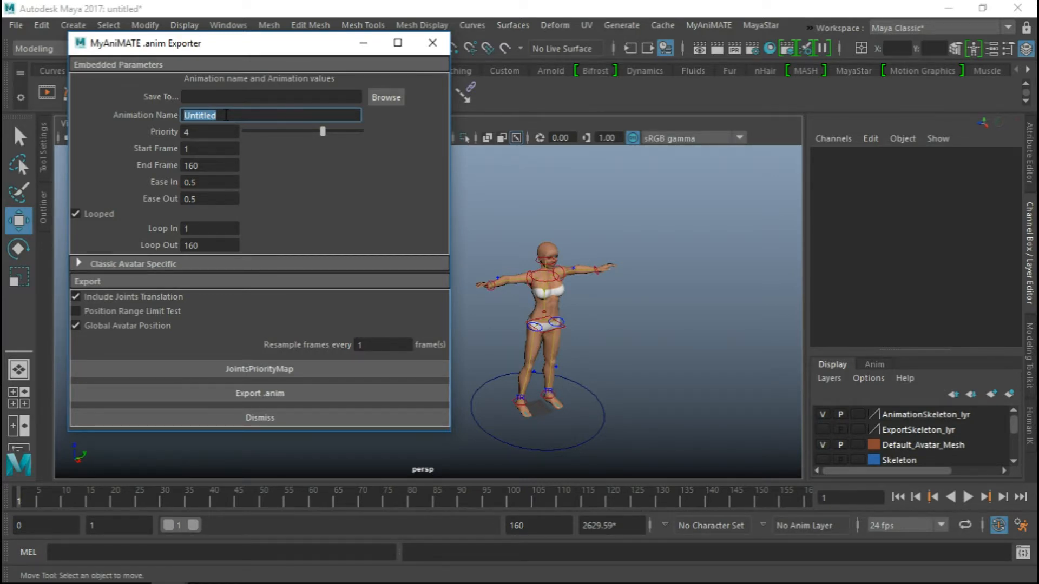
{"action": "type", "text": "cool standtoguard"}
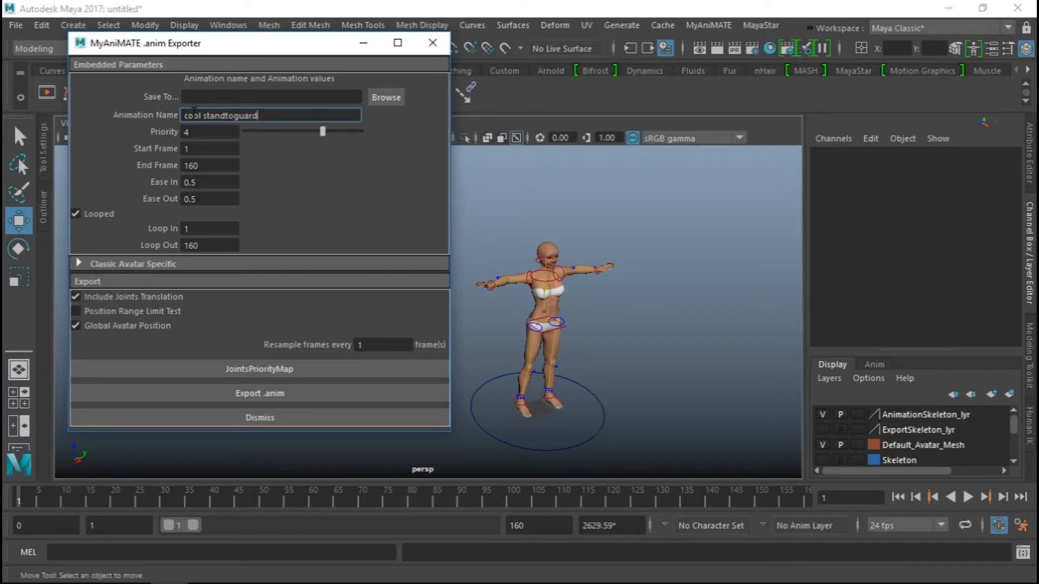
Remove the space from the animation name so it reads "coolstandtoguard"
{"action": "key", "text": "BackSpace"}
{"action": "left_click_drag", "start_coordinate": [255, 115], "coordinate": [248, 120]}
{"action": "left_click", "coordinate": [300, 124]}
{"action": "left_click_drag", "start_coordinate": [277, 51], "coordinate": [277, 51]}
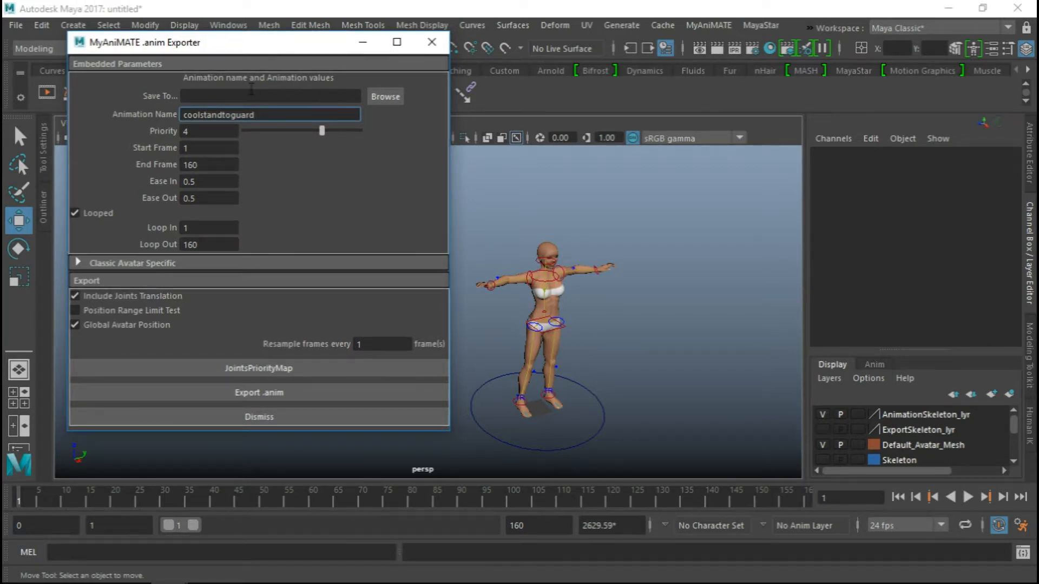
Set the export's save location to the assets folder of the MyAniMATE_Tuts project
{"action": "left_click", "coordinate": [385, 96]}
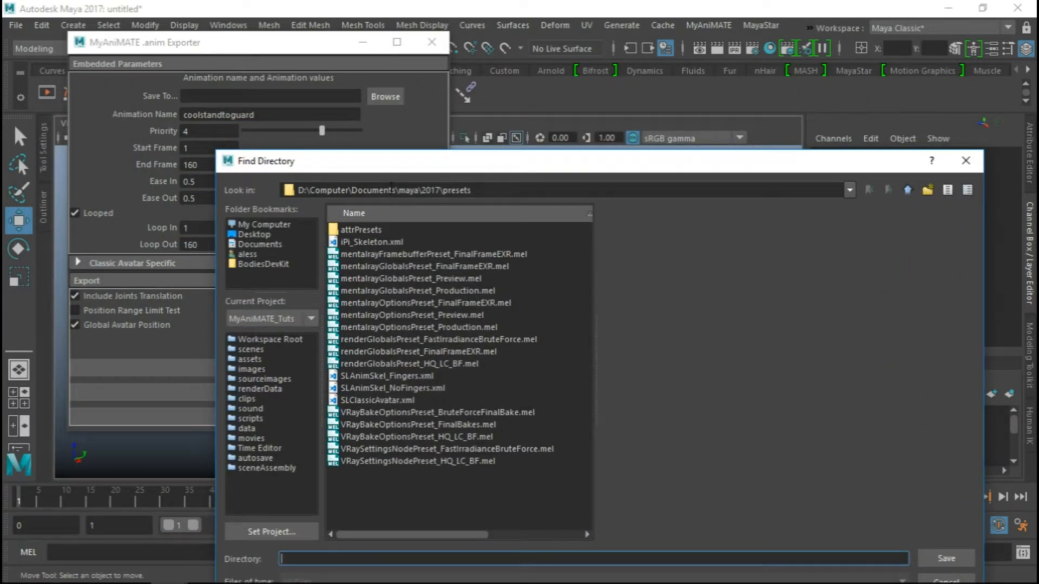
{"action": "left_click", "coordinate": [253, 349]}
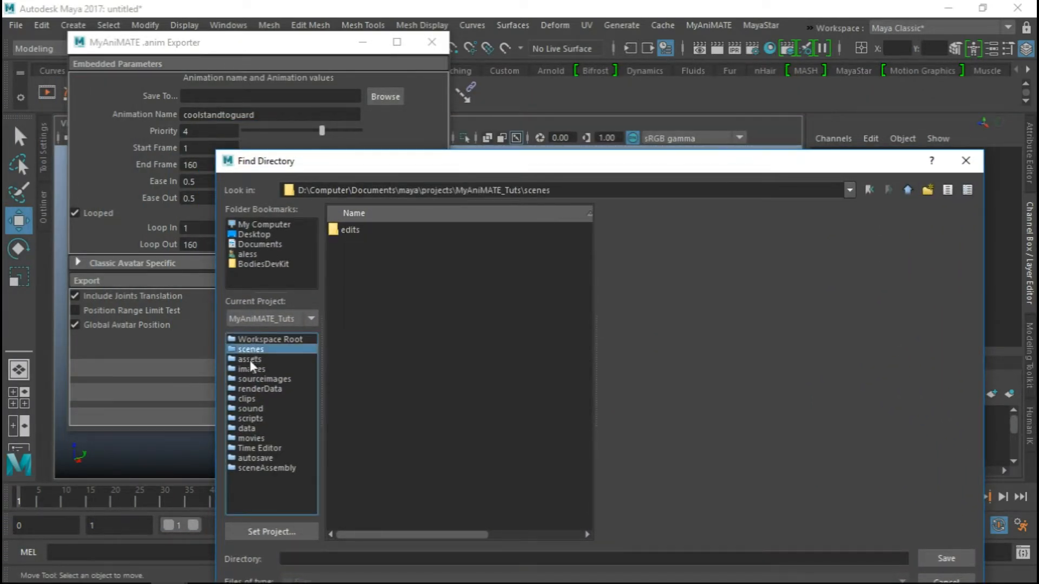
{"action": "left_click", "coordinate": [249, 359]}
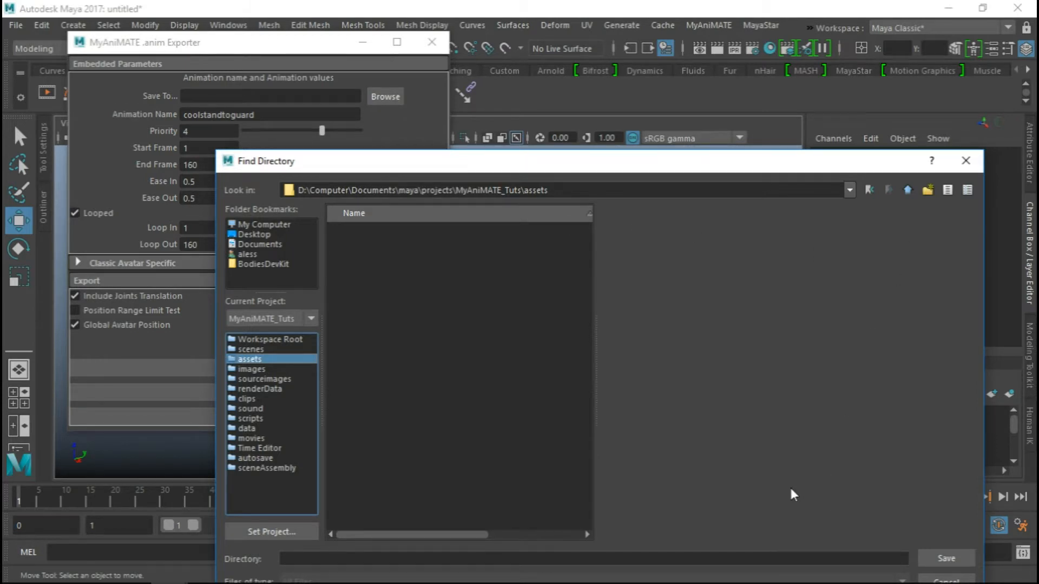
{"action": "left_click_drag", "start_coordinate": [755, 165], "coordinate": [752, 84]}
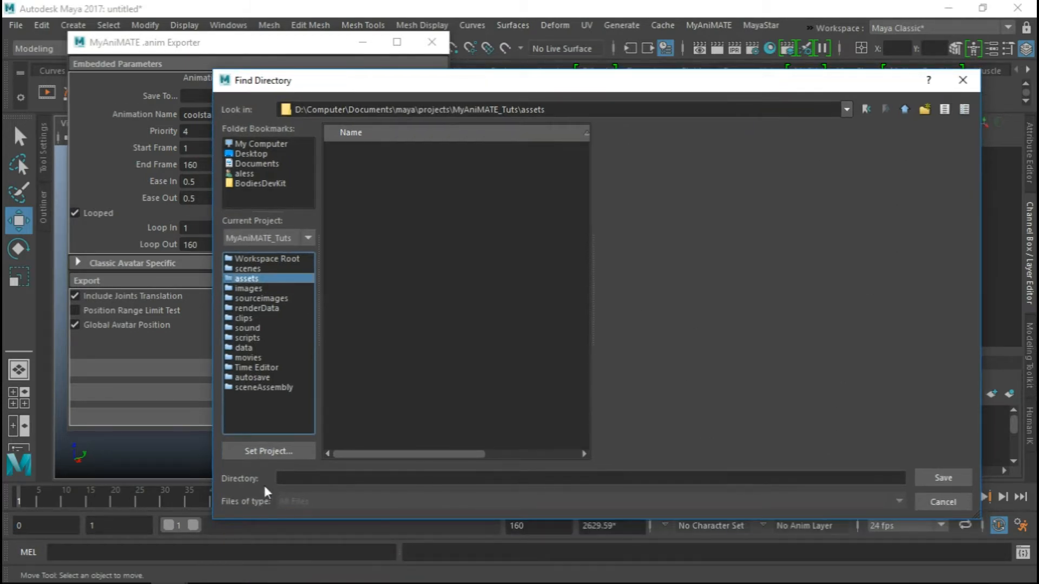
{"action": "left_click", "coordinate": [906, 111]}
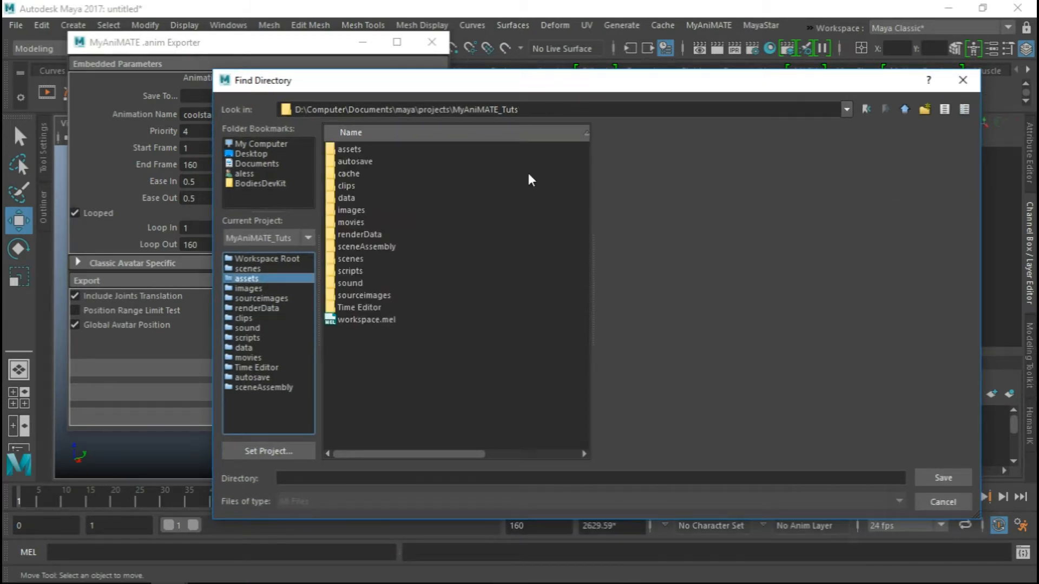
{"action": "left_click", "coordinate": [346, 150]}
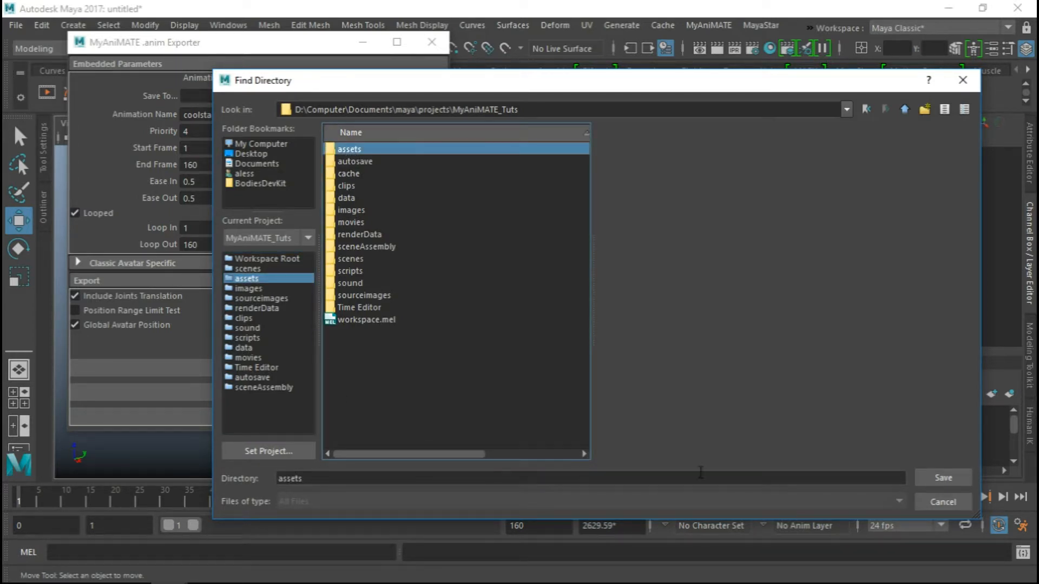
{"action": "left_click", "coordinate": [944, 479]}
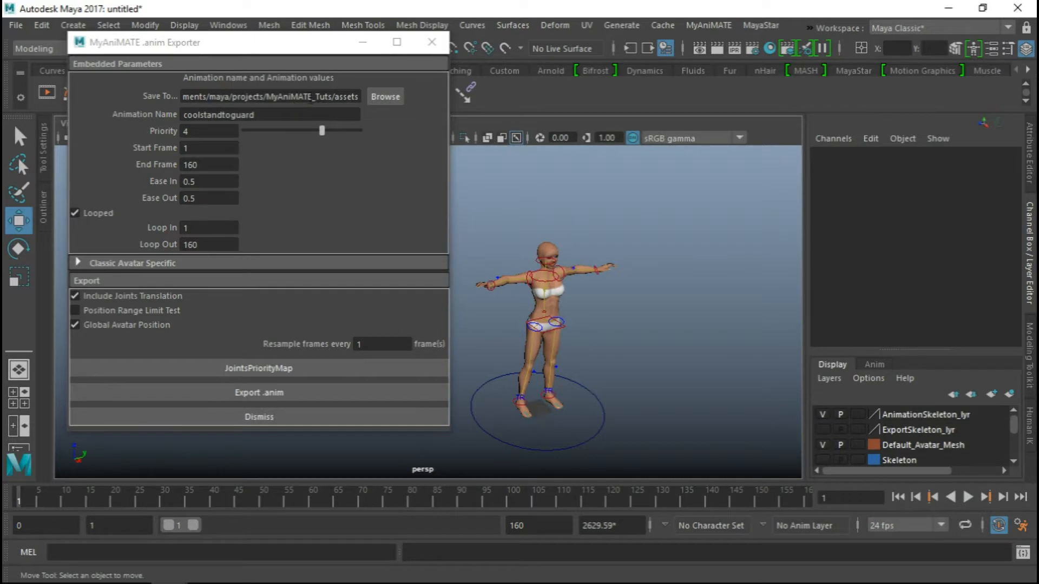
Check the end of the save path and export the animation as a .anim file
{"action": "left_click_drag", "start_coordinate": [357, 98], "coordinate": [347, 98]}
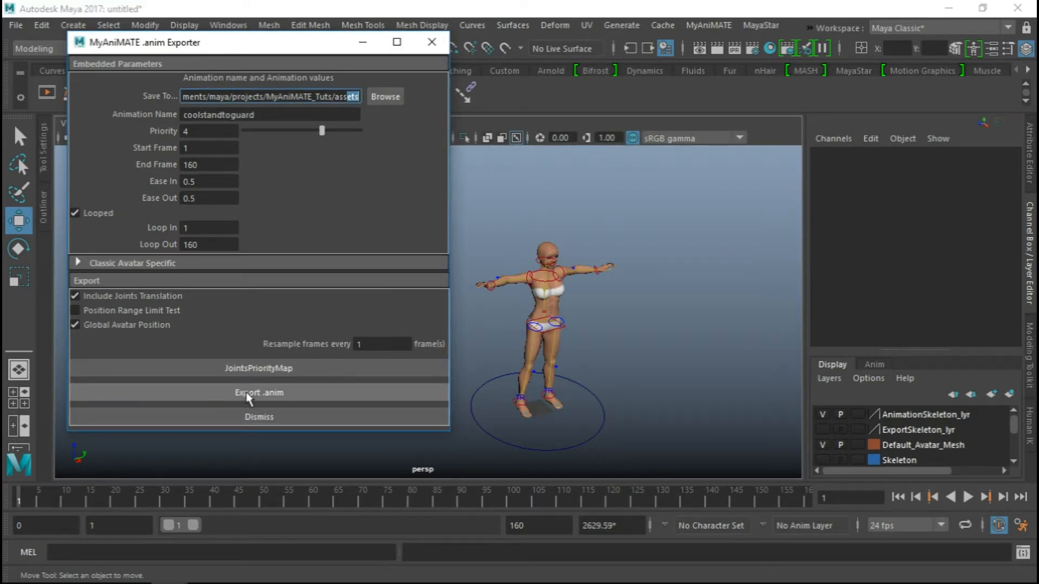
{"action": "left_click", "coordinate": [287, 394]}
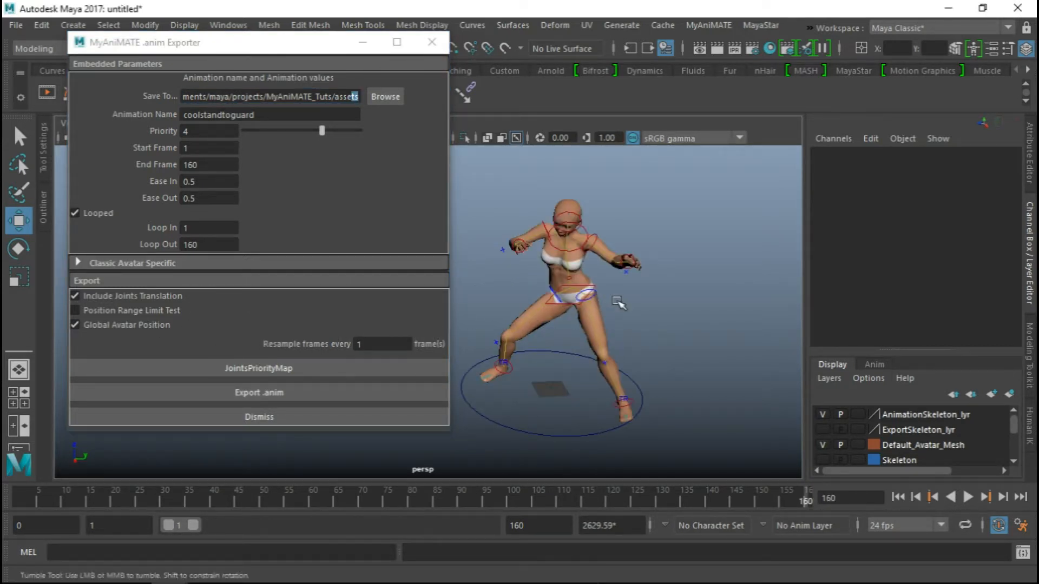
{"action": "left_click_drag", "start_coordinate": [622, 302], "coordinate": [600, 298], "text": "alt"}
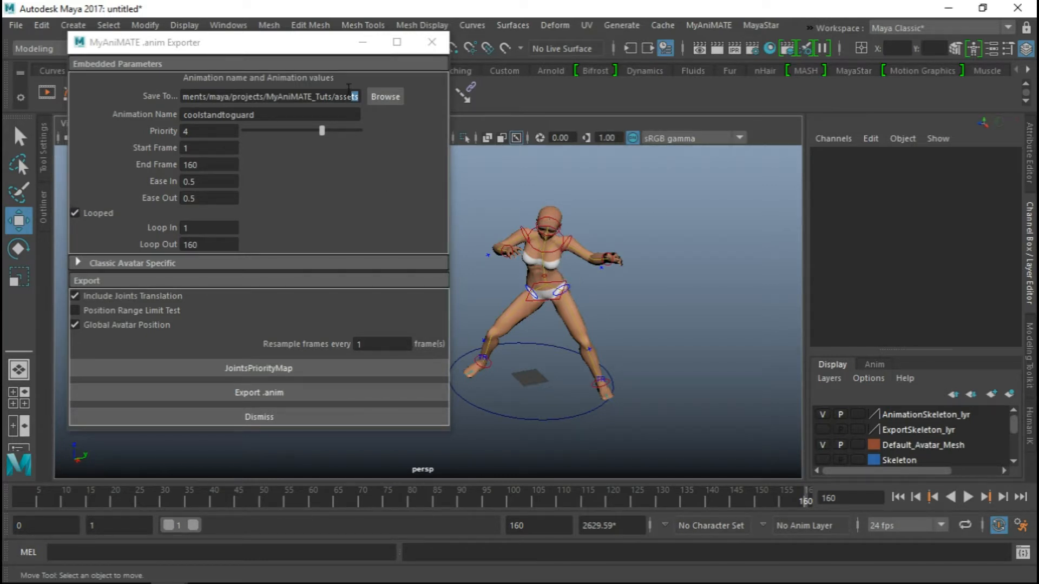
Locate the exported coolstandtoguard.anim in the MyAniMATE_Tuts assets folder in File Explorer, and copy the folder path
{"action": "triple_click", "coordinate": [350, 96]}
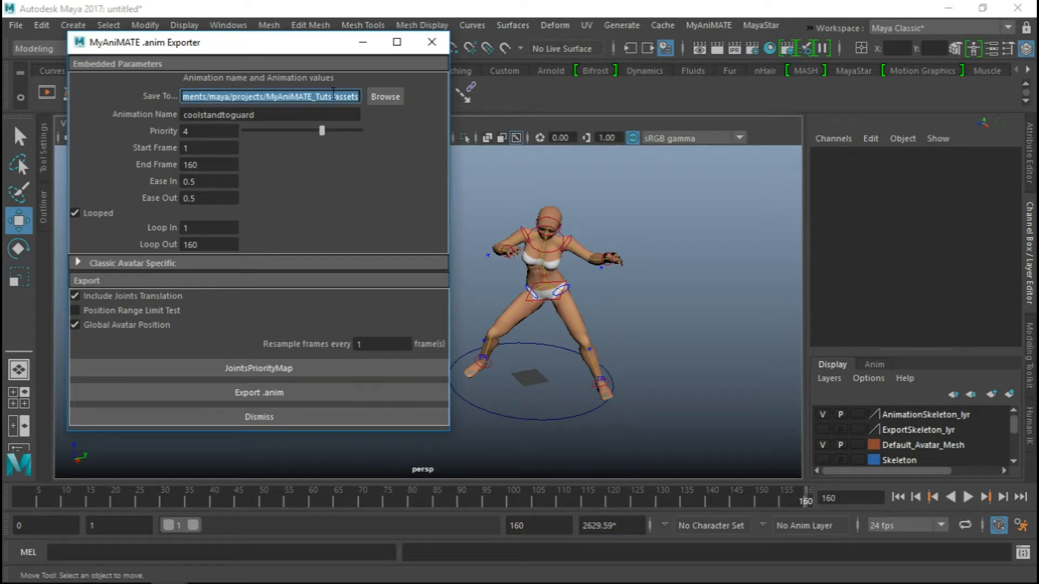
{"action": "left_click", "coordinate": [332, 96]}
{"action": "left_click_drag", "start_coordinate": [309, 97], "coordinate": [291, 97]}
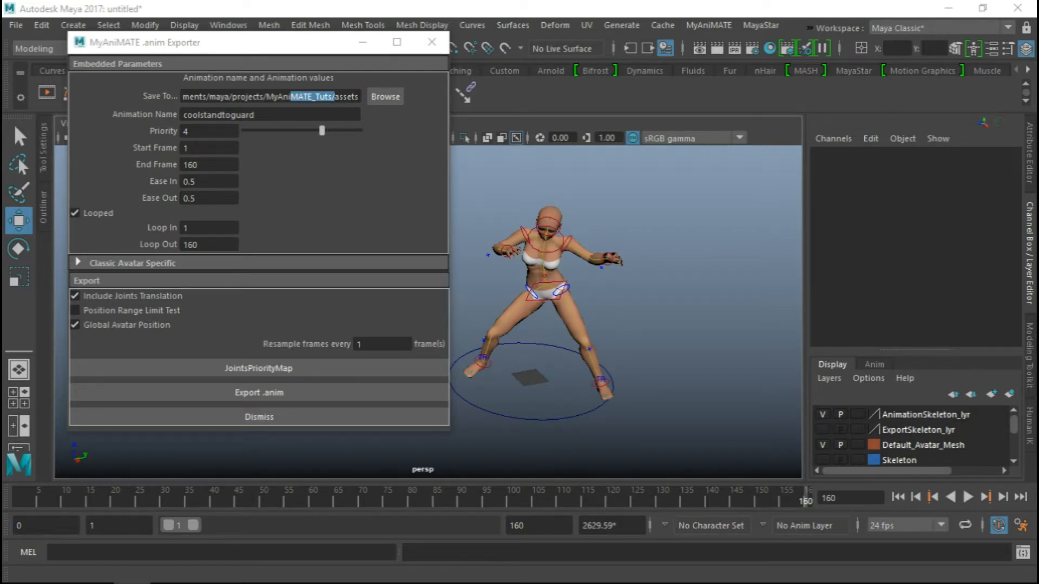
{"action": "left_click_drag", "start_coordinate": [0, 141], "coordinate": [542, 33]}
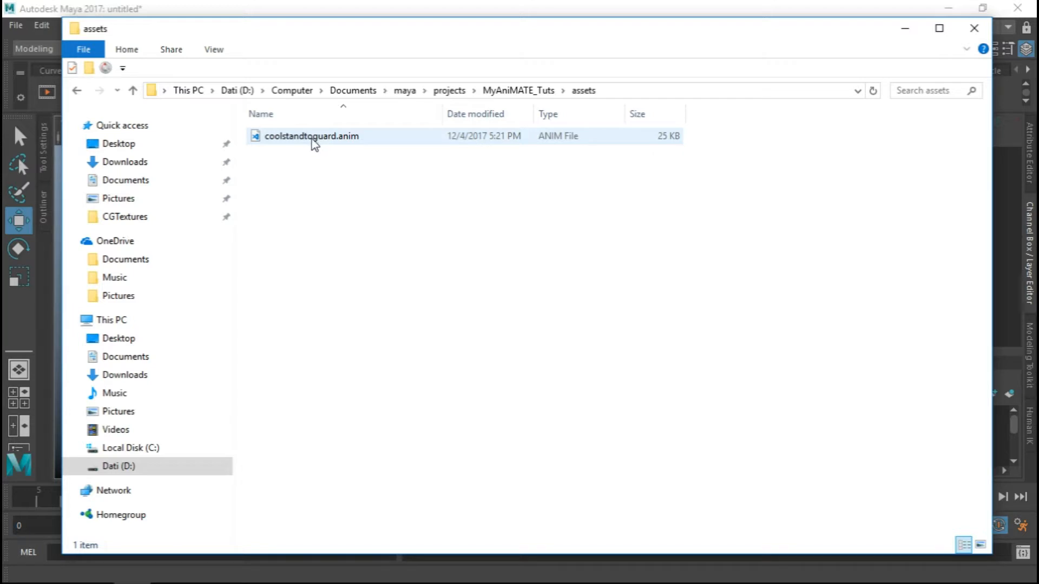
{"action": "left_click", "coordinate": [634, 90]}
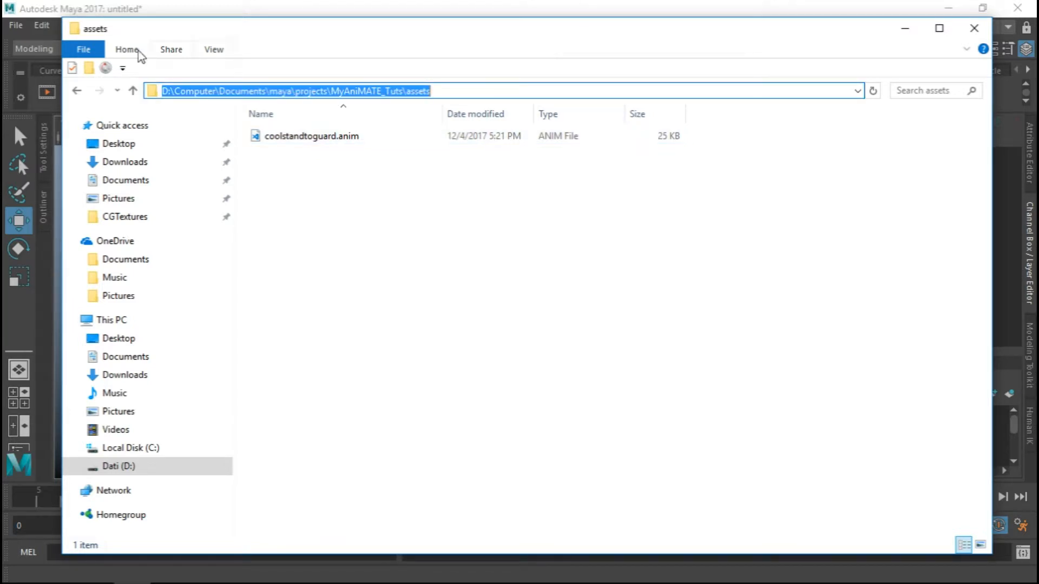
Switch to the Firestorm viewer and close the nearby chat and inventory windows to view the avatar from the side
{"action": "left_click_drag", "start_coordinate": [0, 130], "coordinate": [698, 6]}
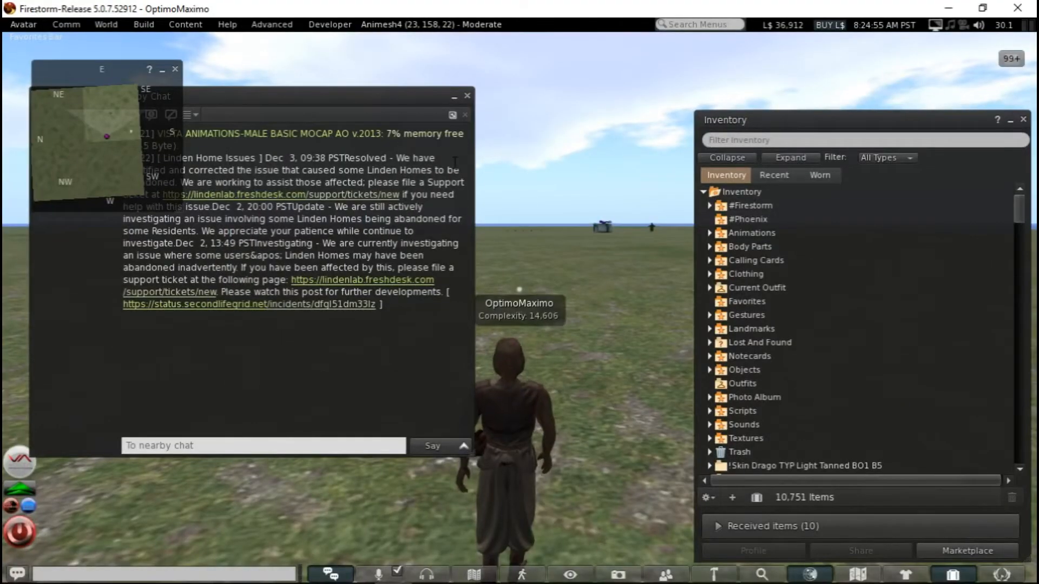
{"action": "left_click", "coordinate": [470, 97]}
{"action": "left_click", "coordinate": [1021, 120]}
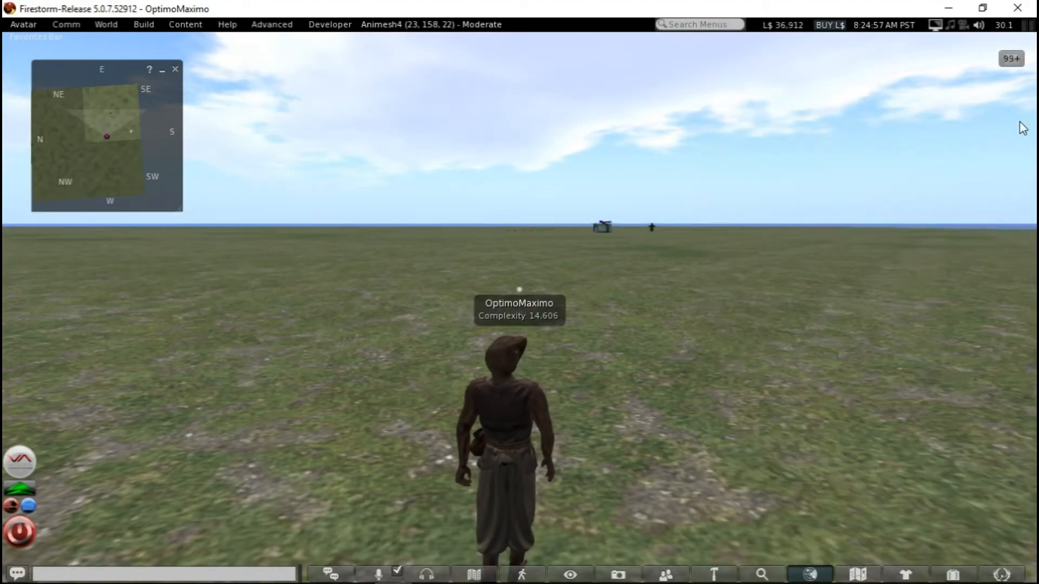
{"action": "left_click_drag", "start_coordinate": [508, 403], "coordinate": [552, 316], "text": "alt"}
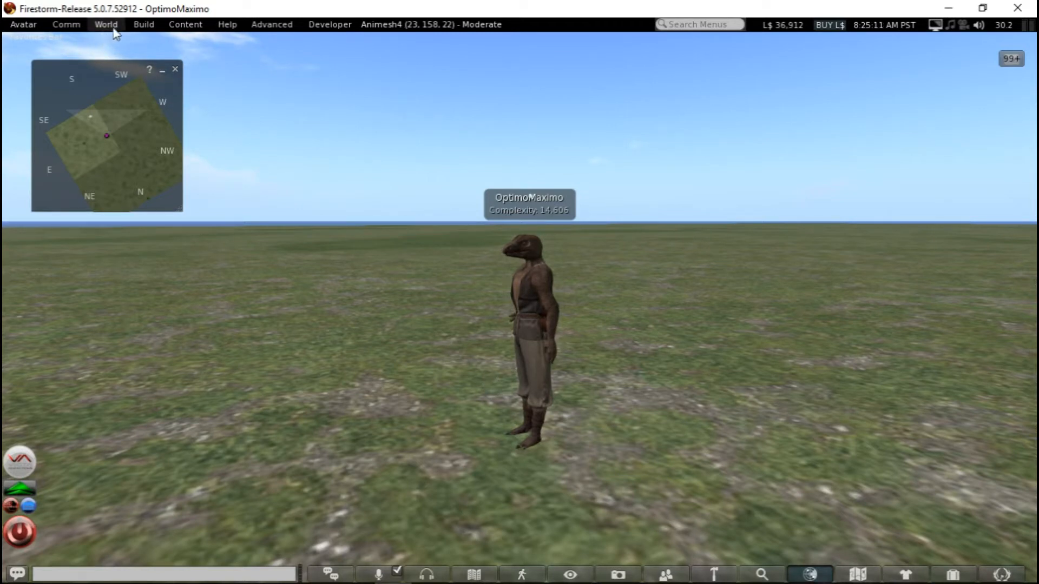
Upload coolstandtoguard.anim from the MyAniMATE_Tuts assets folder as an animation
{"action": "left_click", "coordinate": [138, 24]}
{"action": "mouse_move", "coordinate": [156, 161]}
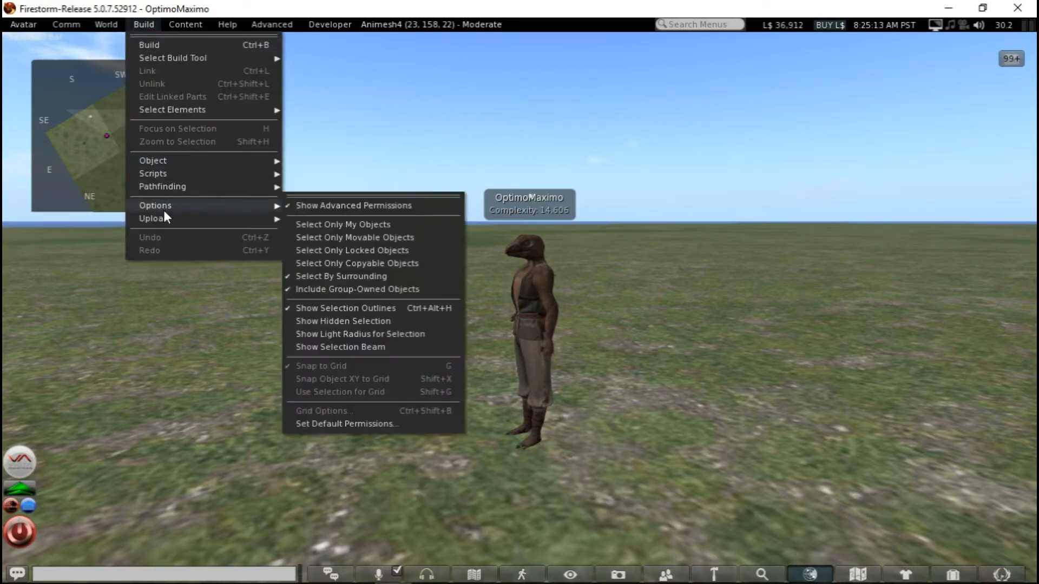
{"action": "mouse_move", "coordinate": [204, 218]}
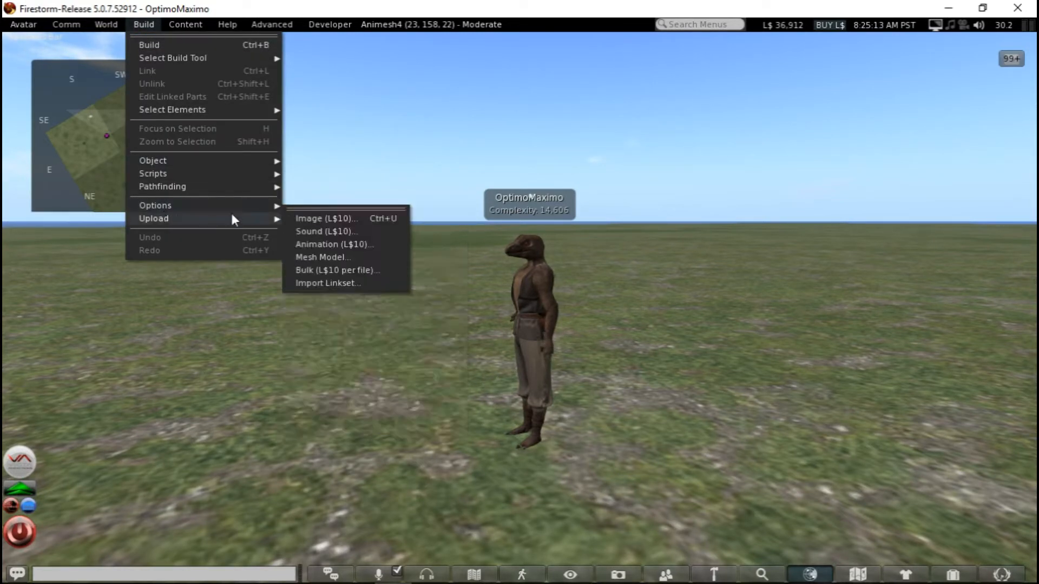
{"action": "left_click", "coordinate": [321, 245]}
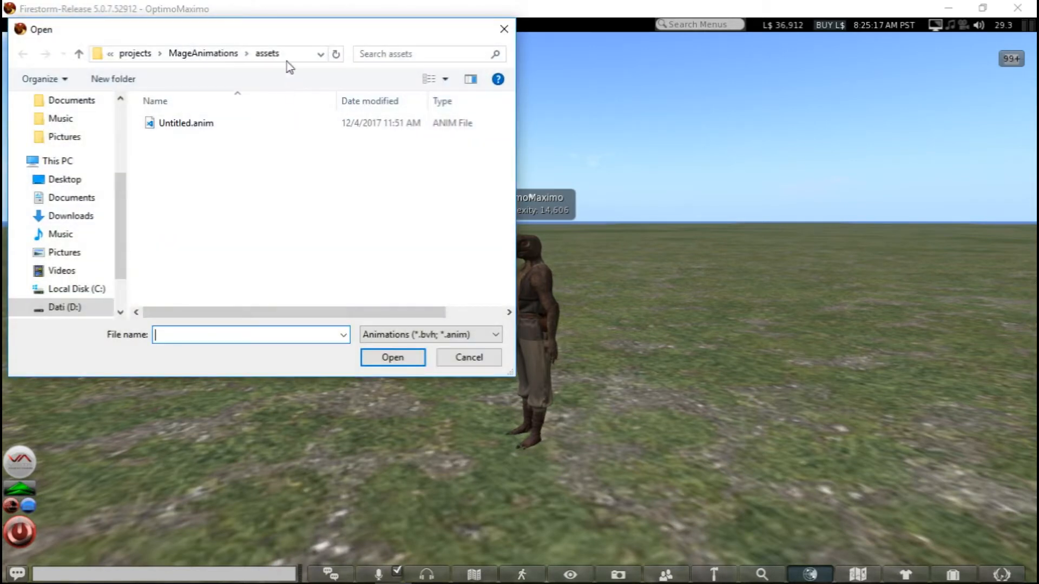
{"action": "left_click", "coordinate": [288, 59]}
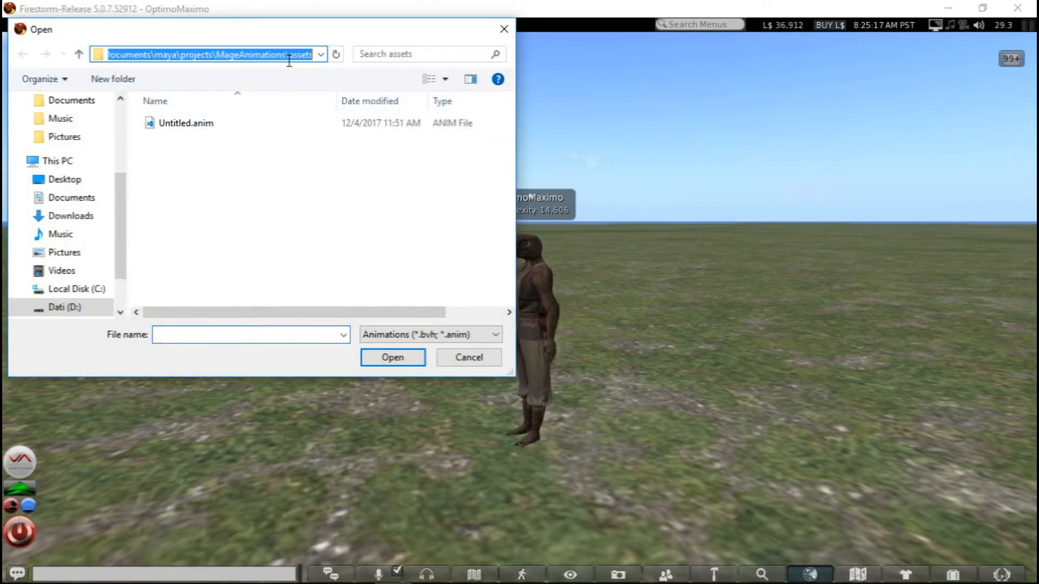
{"action": "type", "text": "Documents\\maya\\projects\\MyAniMATE_Tuts\\assets"}
{"action": "key", "text": "Return"}
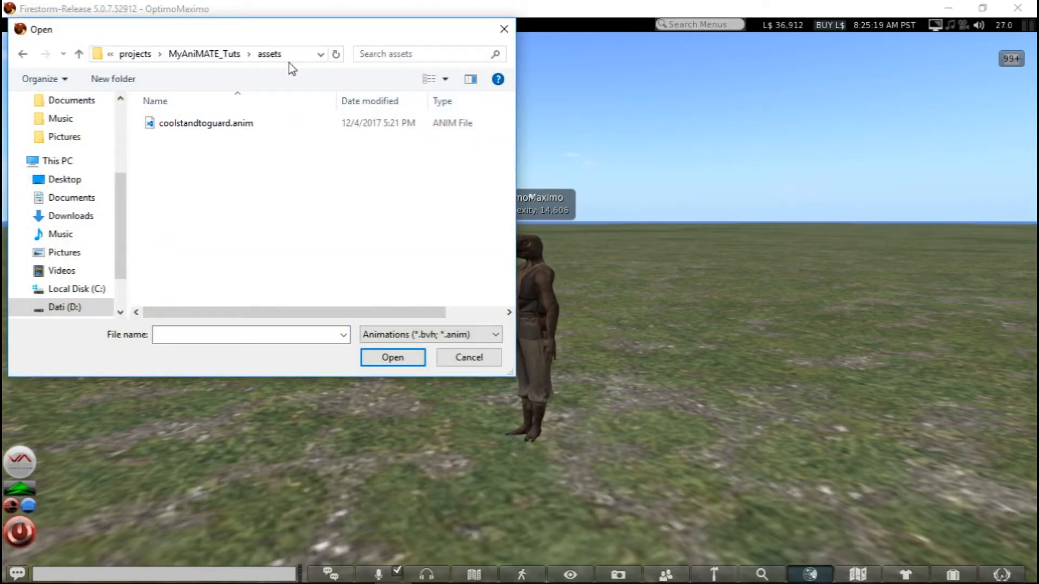
{"action": "double_click", "coordinate": [230, 122]}
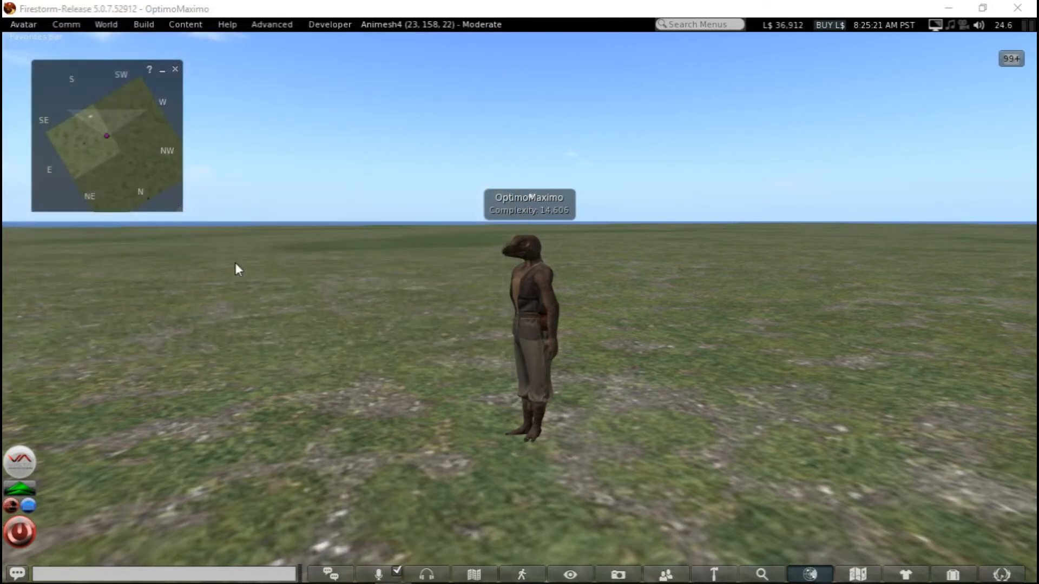
{"action": "left_click", "coordinate": [479, 357]}
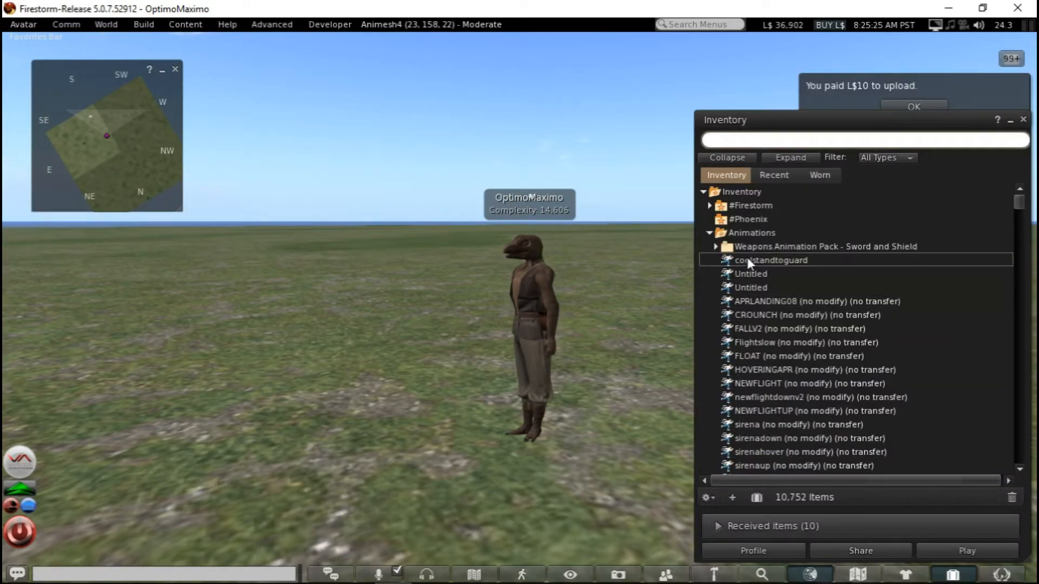
Close the inventory, dismiss the upload payment notice, and play the coolstandtoguard animation locally on the reptile avatar
{"action": "left_click", "coordinate": [1023, 120]}
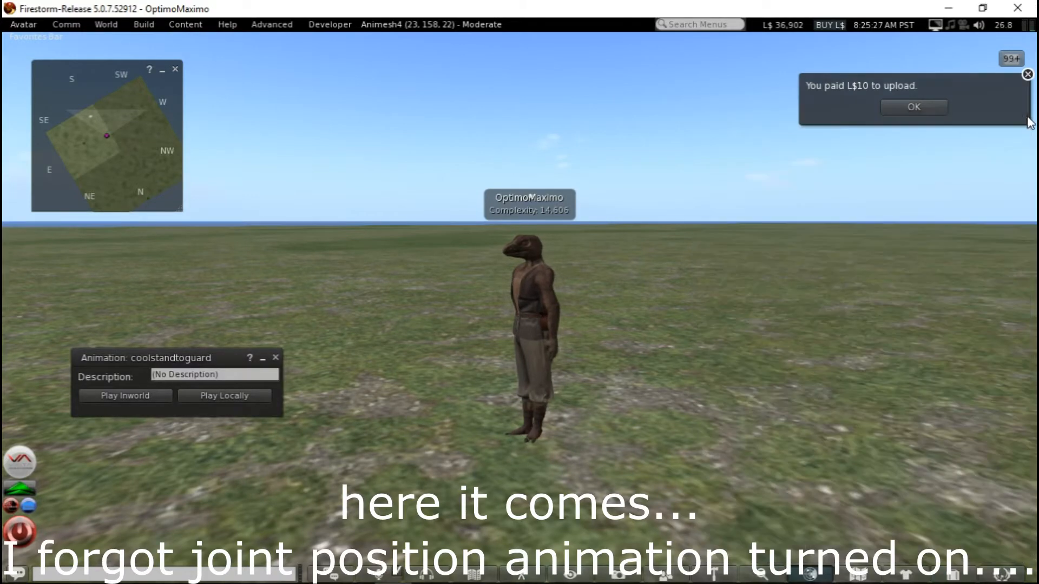
{"action": "left_click", "coordinate": [920, 106]}
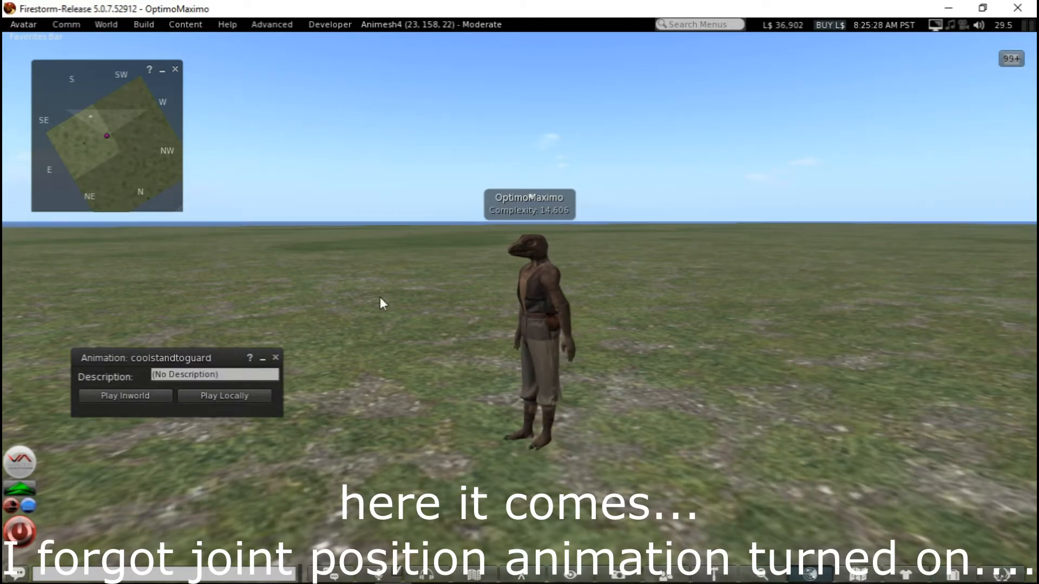
{"action": "left_click", "coordinate": [215, 397]}
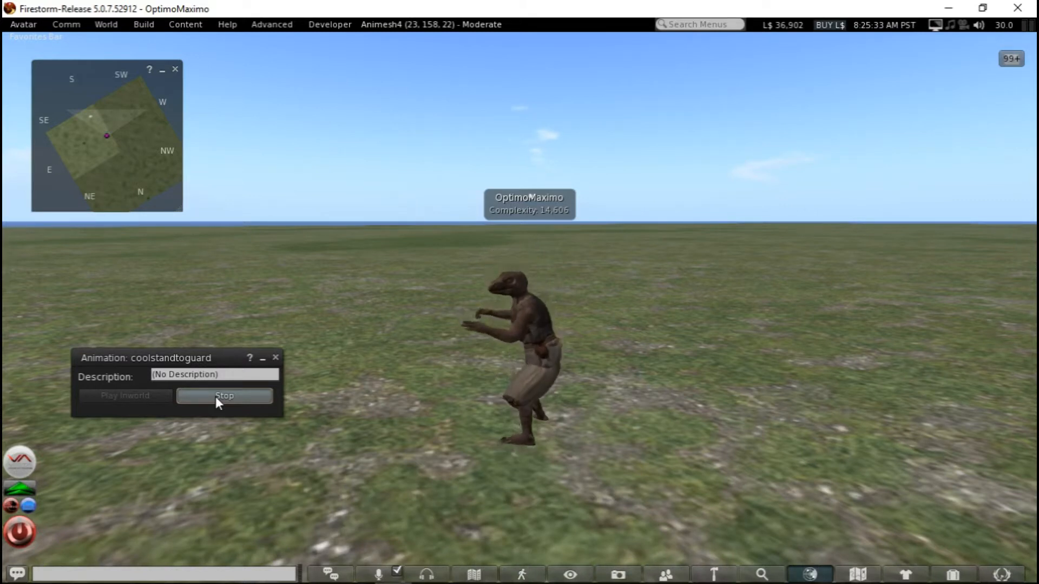
{"action": "left_click_drag", "start_coordinate": [515, 306], "coordinate": [532, 306], "text": "alt"}
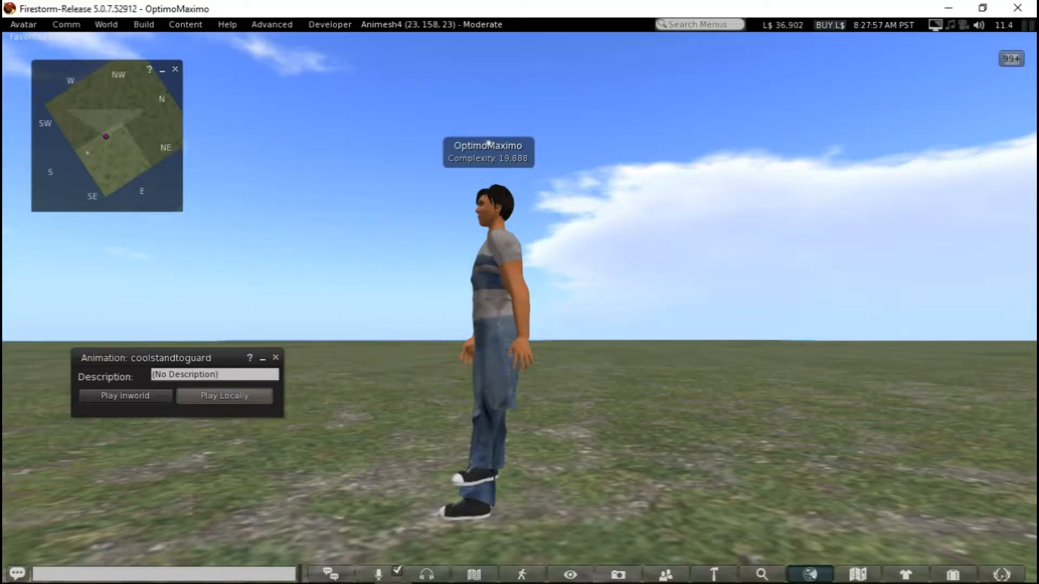
Play coolstandtoguard locally on the human avatar, examine the motion from several sides, and stop it
{"action": "left_click_drag", "start_coordinate": [495, 349], "coordinate": [520, 347], "text": "alt"}
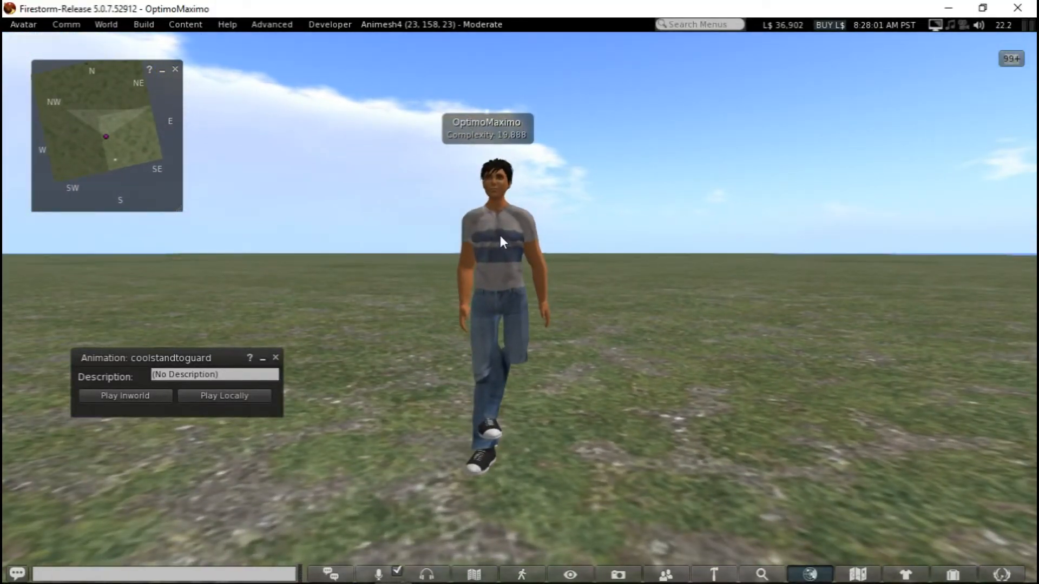
{"action": "left_click_drag", "start_coordinate": [500, 238], "coordinate": [341, 271], "text": "ctrl+alt"}
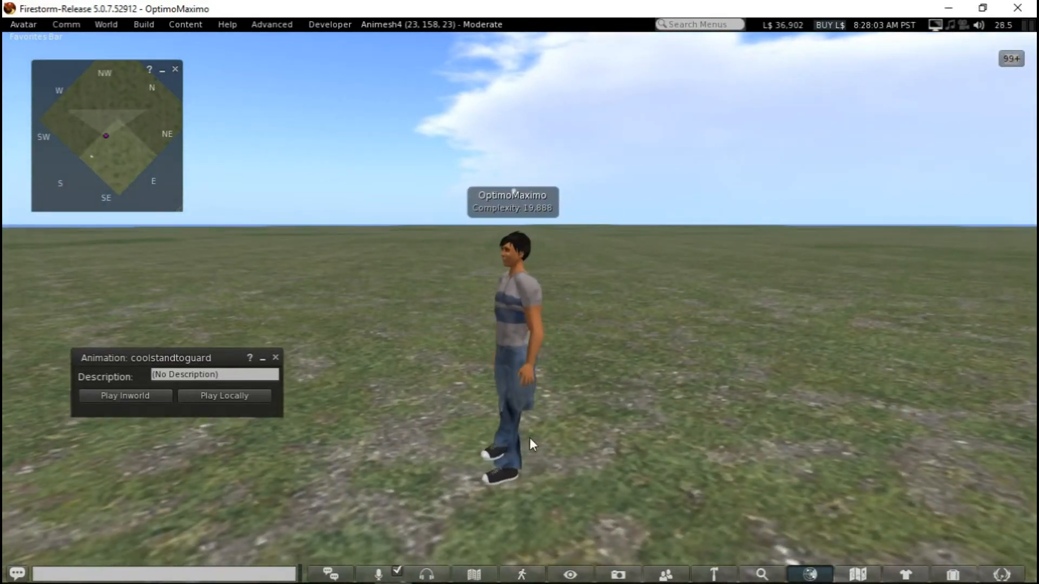
{"action": "left_click", "coordinate": [218, 395]}
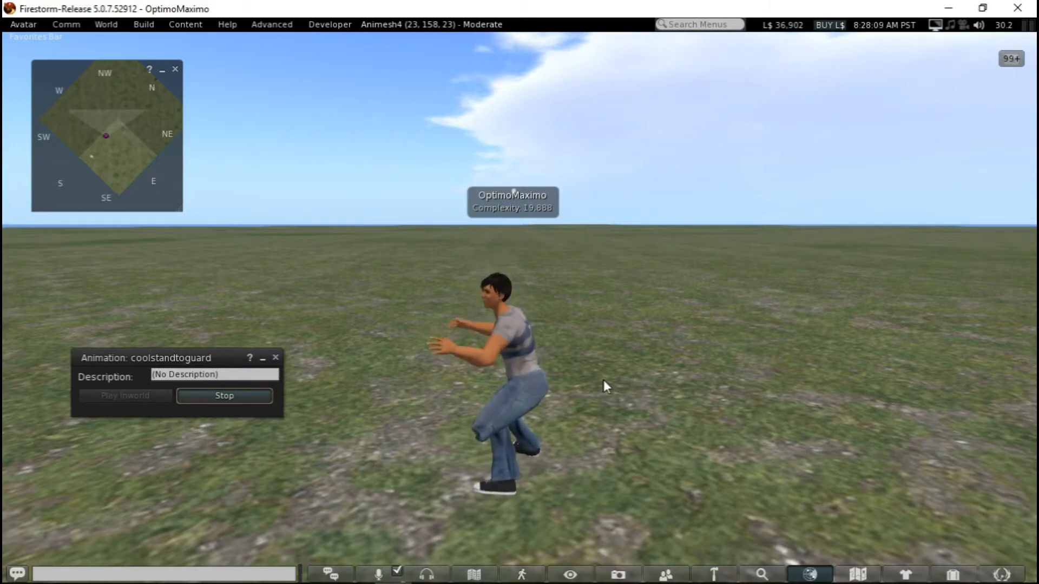
{"action": "left_click_drag", "start_coordinate": [507, 403], "coordinate": [782, 299], "text": "alt"}
{"action": "mouse_move", "coordinate": [509, 262]}
{"action": "left_mouse_down", "text": "alt"}
{"action": "mouse_move", "coordinate": [510, 303]}
{"action": "mouse_move", "coordinate": [508, 261]}
{"action": "left_mouse_up", "text": "alt"}
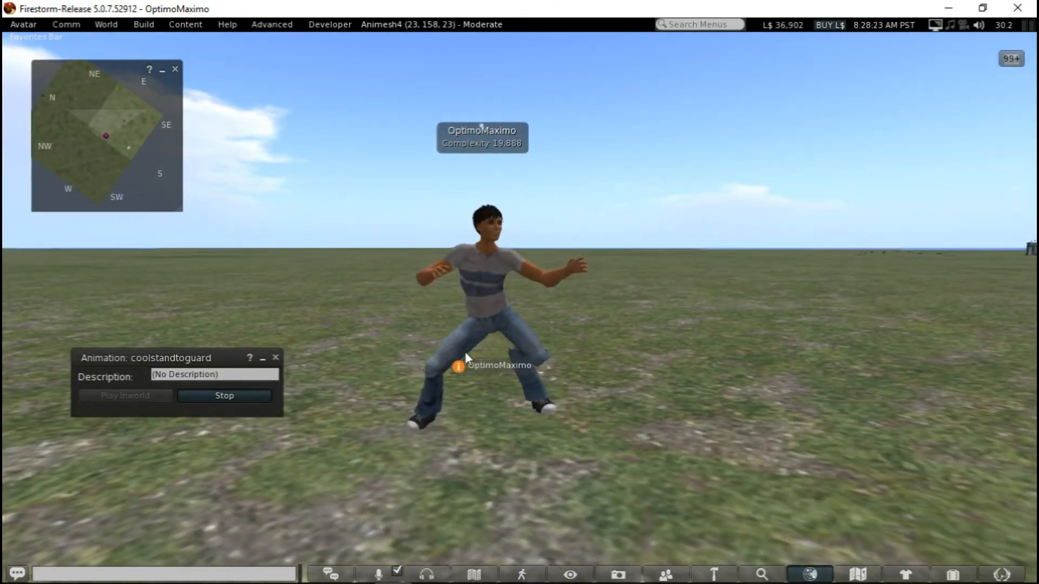
{"action": "left_click_drag", "start_coordinate": [499, 308], "coordinate": [194, 340], "text": "alt"}
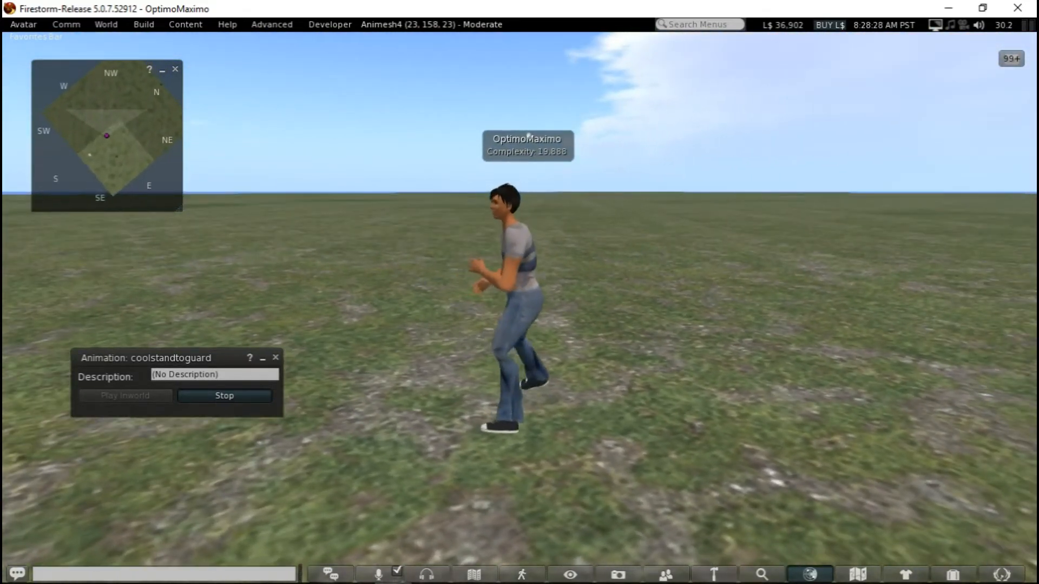
{"action": "left_click", "coordinate": [234, 399]}
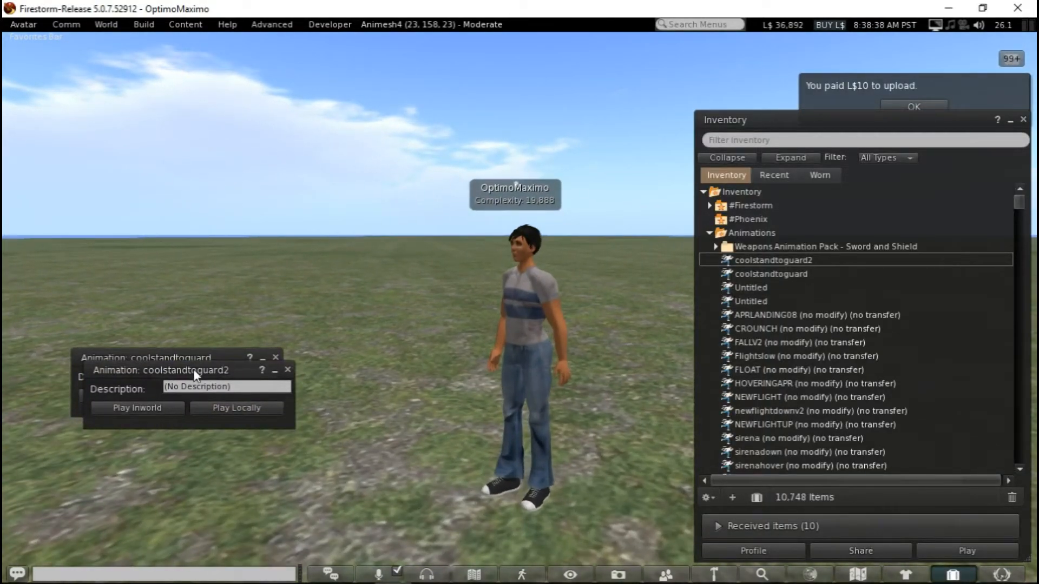
Place the coolstandtoguard2 window above the coolstandtoguard one, play coolstandtoguard2 locally, examine the human avatar's motion from another side, and stop it
{"action": "left_click_drag", "start_coordinate": [193, 369], "coordinate": [208, 285]}
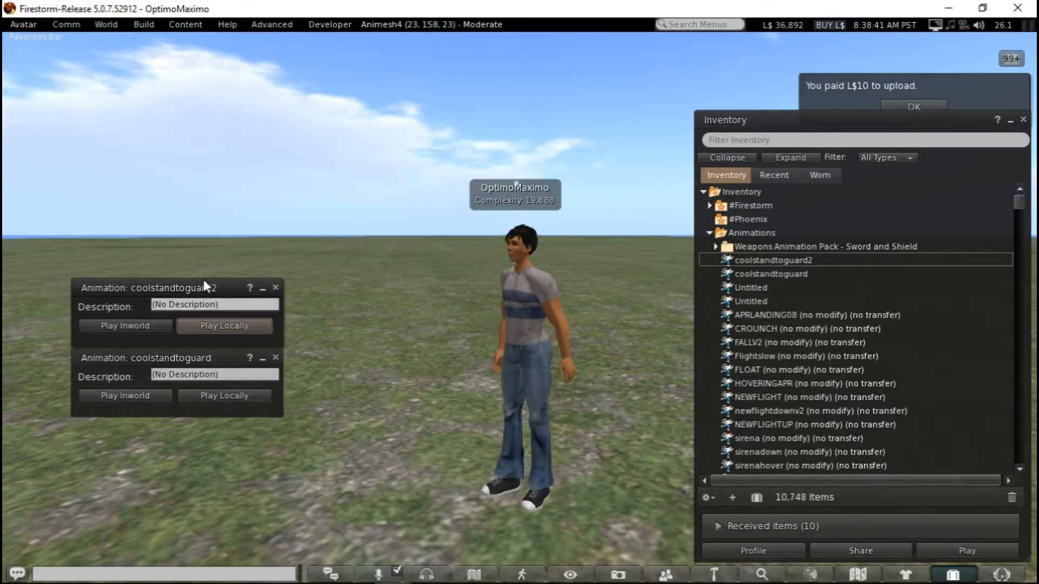
{"action": "left_click", "coordinate": [219, 323]}
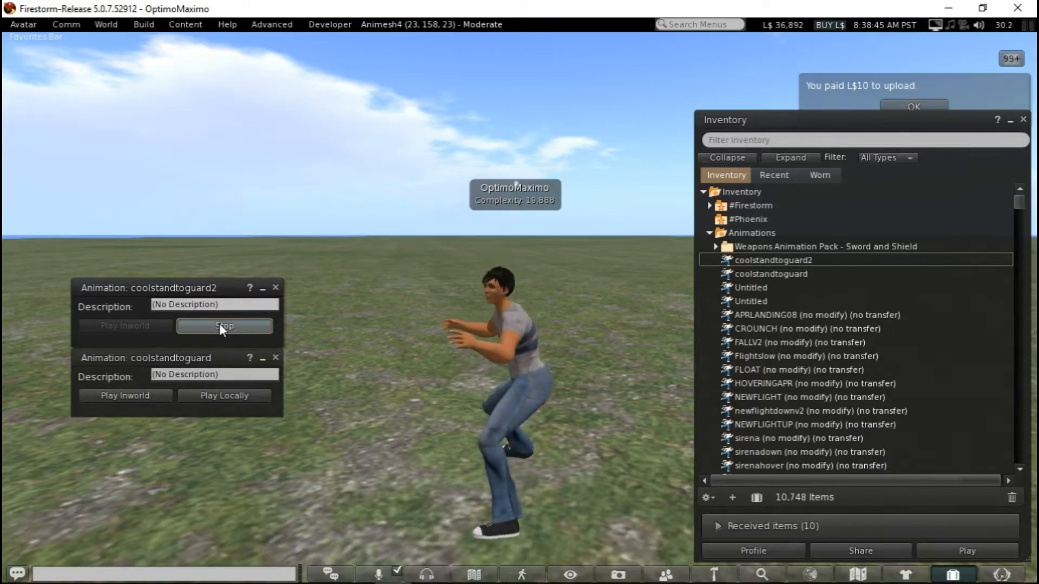
{"action": "left_click_drag", "start_coordinate": [477, 348], "coordinate": [805, 268], "text": "alt"}
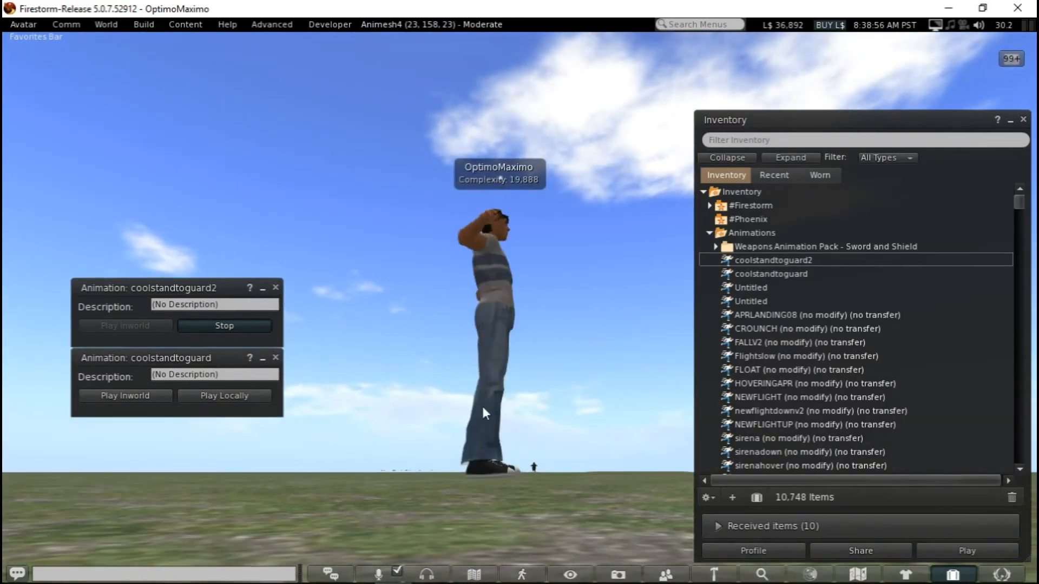
{"action": "left_click", "coordinate": [210, 327]}
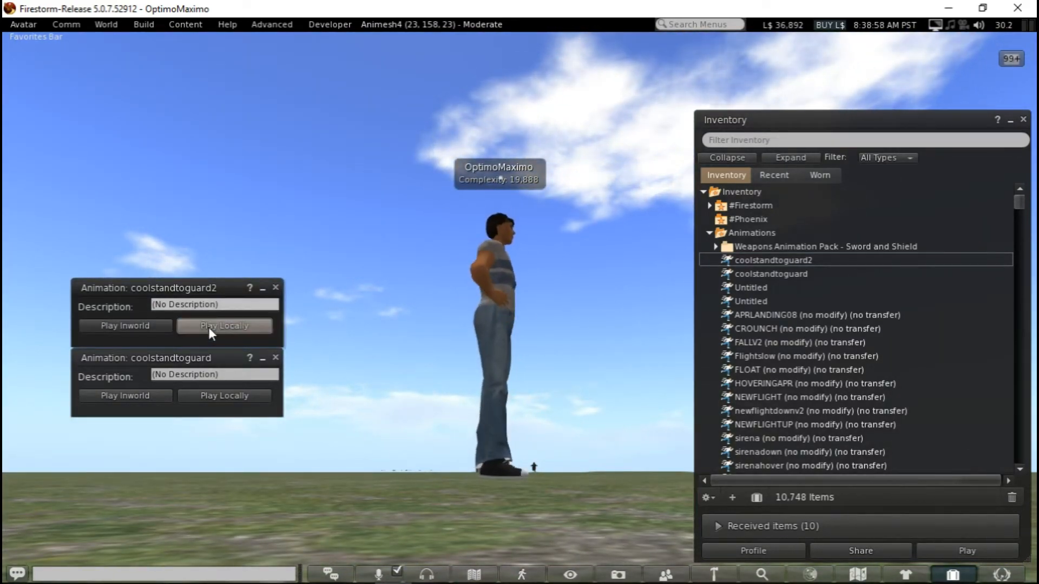
Lower the human avatar's hover height to -0.021 and check its feet against the ground
{"action": "left_click_drag", "start_coordinate": [496, 450], "coordinate": [546, 419], "text": "alt"}
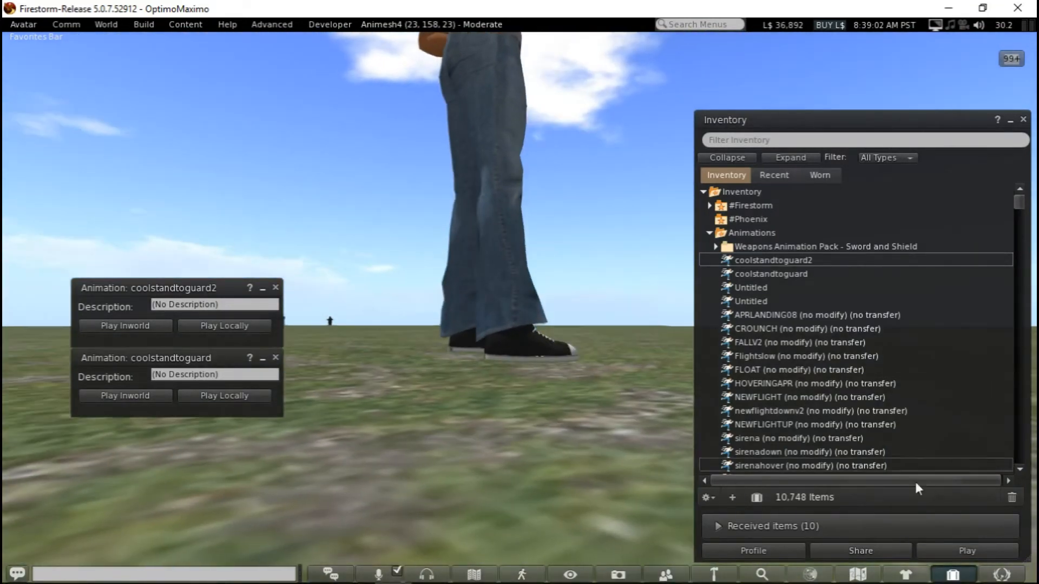
{"action": "left_click", "coordinate": [1002, 575]}
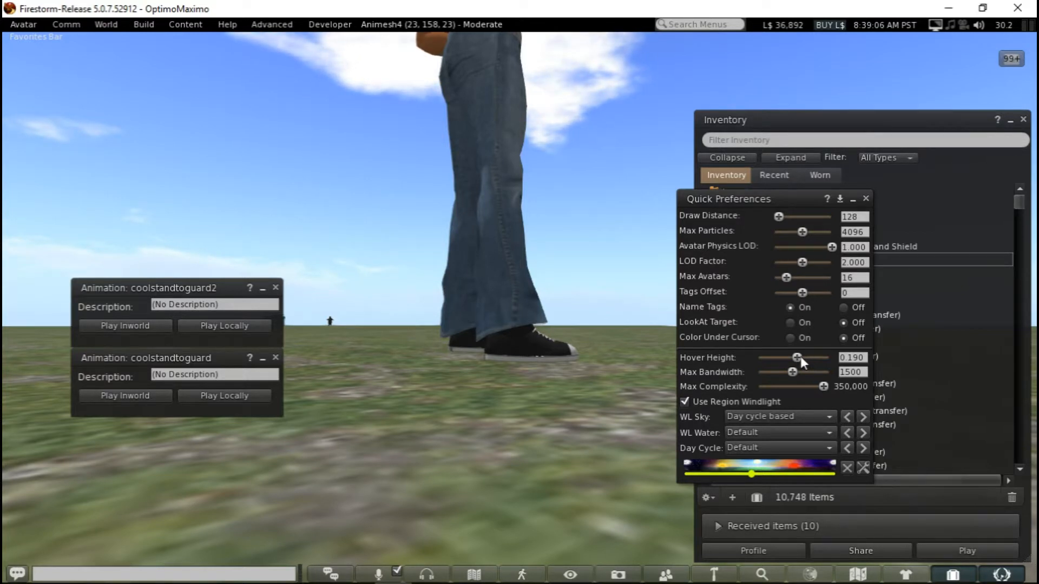
{"action": "left_click_drag", "start_coordinate": [798, 356], "coordinate": [797, 366]}
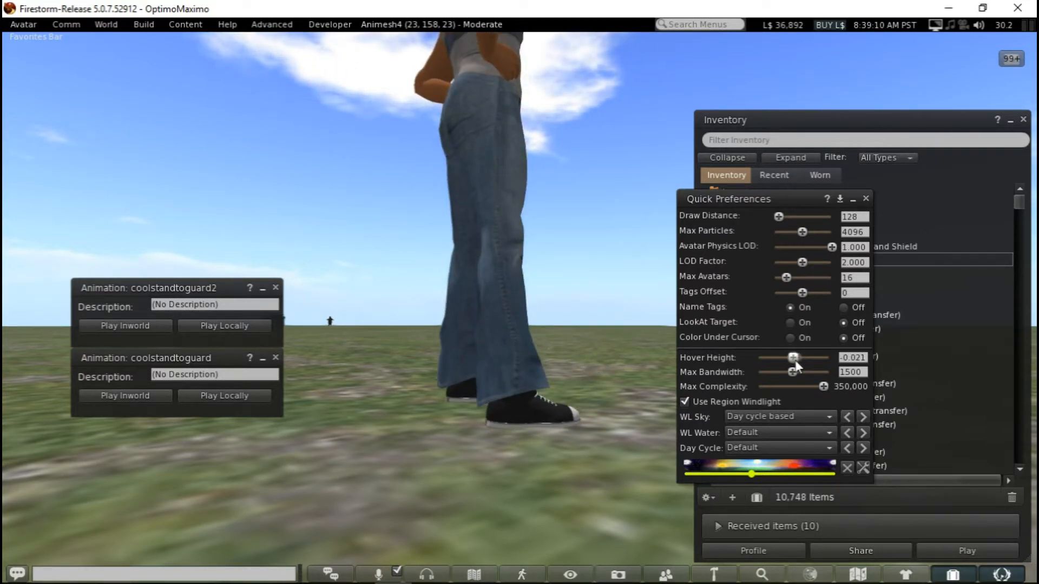
{"action": "mouse_move", "coordinate": [523, 412]}
{"action": "left_mouse_down", "text": "ctrl+alt"}
{"action": "mouse_move", "coordinate": [565, 409]}
{"action": "mouse_move", "coordinate": [584, 374]}
{"action": "mouse_move", "coordinate": [522, 417]}
{"action": "left_mouse_up", "text": "ctrl+alt"}
{"action": "left_click_drag", "start_coordinate": [471, 206], "coordinate": [472, 192], "text": "ctrl+alt"}
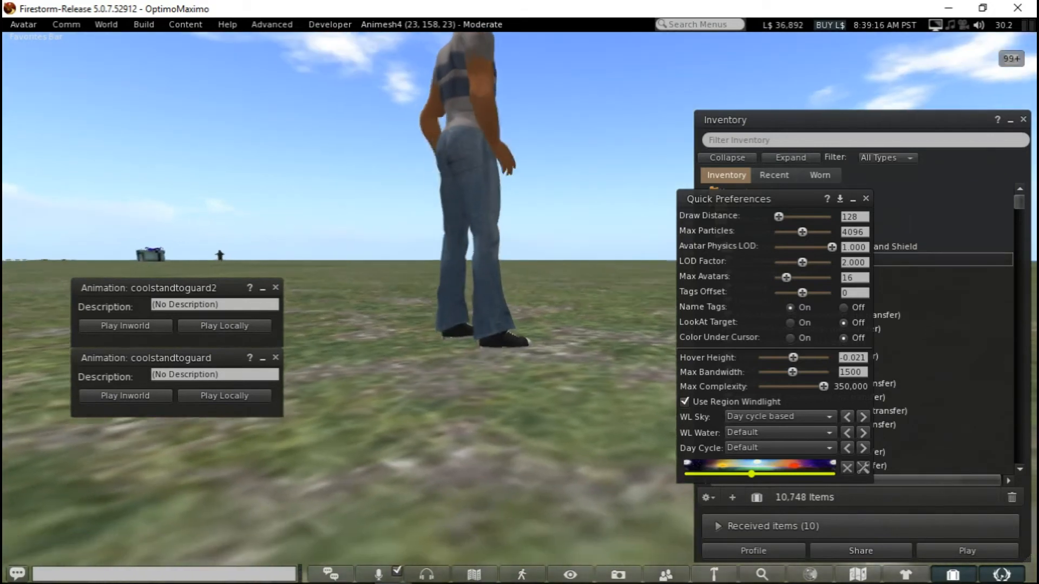
Play coolstandtoguard2 locally again and view the grounded human avatar from the side and front
{"action": "left_click", "coordinate": [219, 326]}
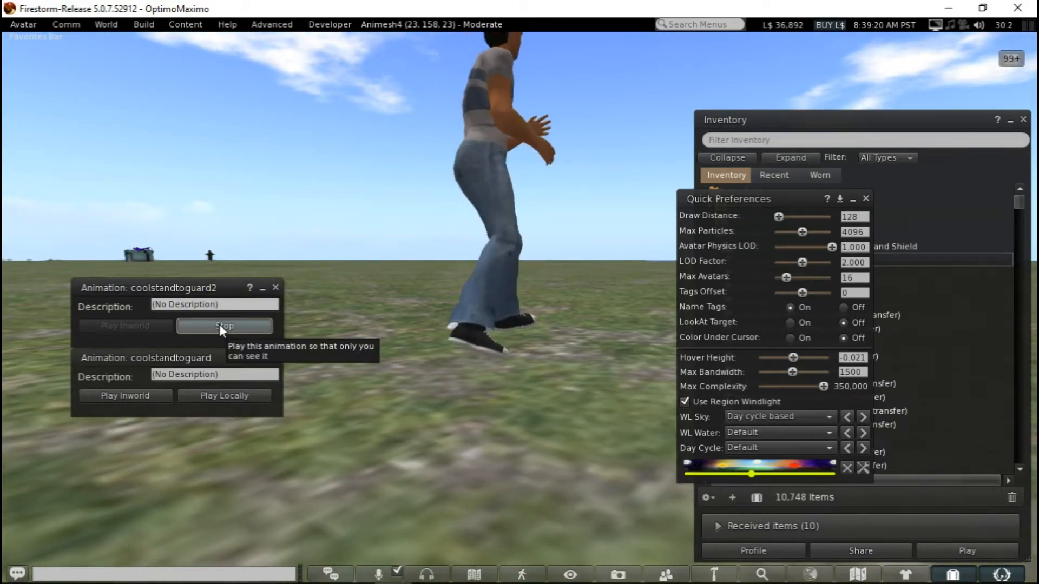
{"action": "left_click_drag", "start_coordinate": [480, 304], "coordinate": [130, 373], "text": "alt"}
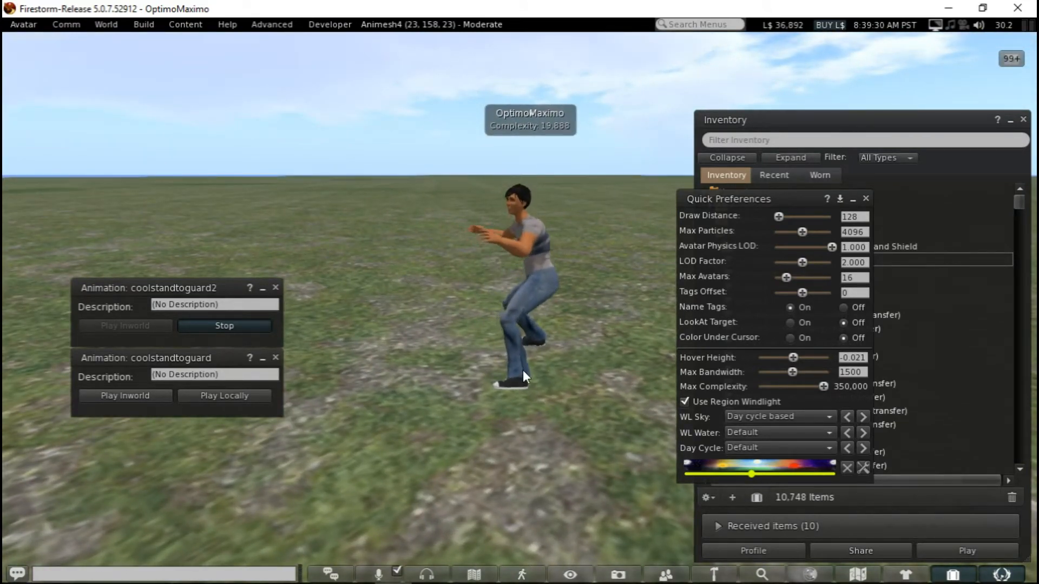
{"action": "left_click_drag", "start_coordinate": [517, 303], "coordinate": [574, 303], "text": "alt"}
{"action": "left_click_drag", "start_coordinate": [634, 246], "coordinate": [698, 246], "text": "alt"}
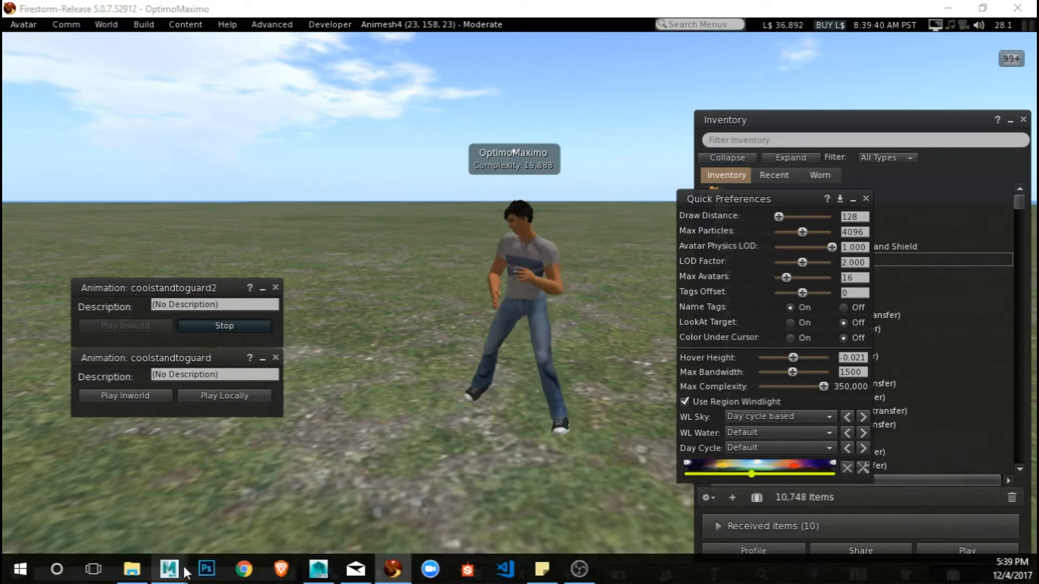
Switch to Maya to check the rigged figure's guard pose, and return to Firestorm to compare it with the avatar
{"action": "mouse_move", "coordinate": [175, 571]}
{"action": "left_click", "coordinate": [241, 506]}
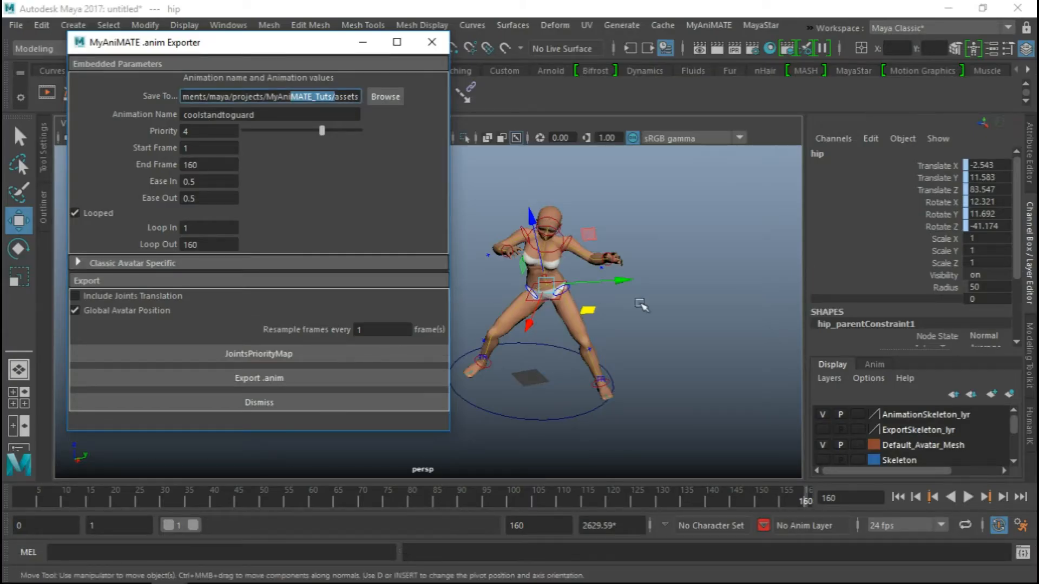
{"action": "mouse_move", "coordinate": [654, 297]}
{"action": "left_mouse_down", "text": "alt"}
{"action": "mouse_move", "coordinate": [616, 298]}
{"action": "mouse_move", "coordinate": [645, 295]}
{"action": "left_mouse_up", "text": "alt"}
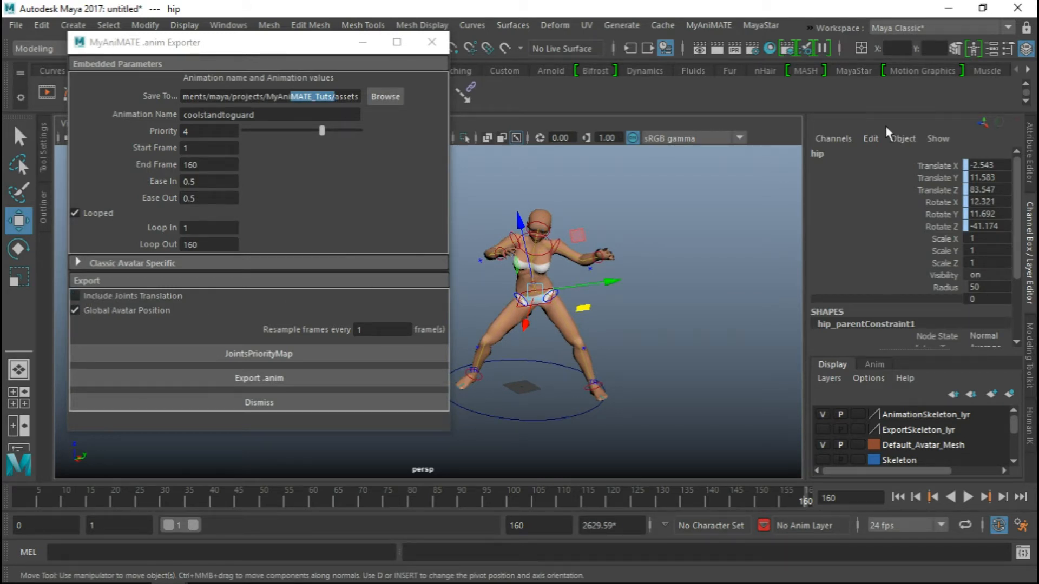
{"action": "left_click", "coordinate": [950, 11]}
{"action": "left_click_drag", "start_coordinate": [513, 291], "coordinate": [519, 325], "text": "alt"}
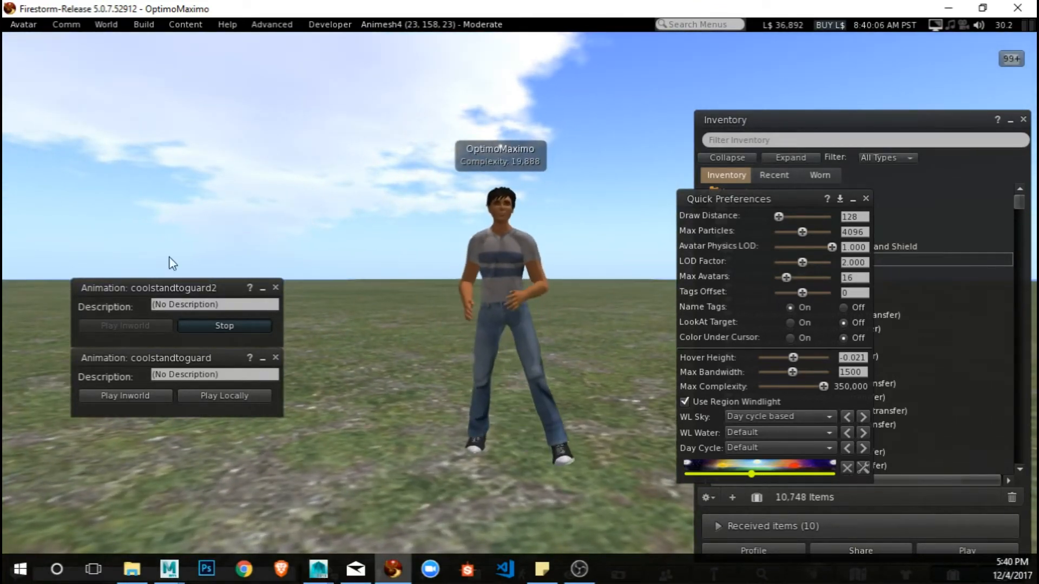
{"action": "left_click", "coordinate": [158, 302]}
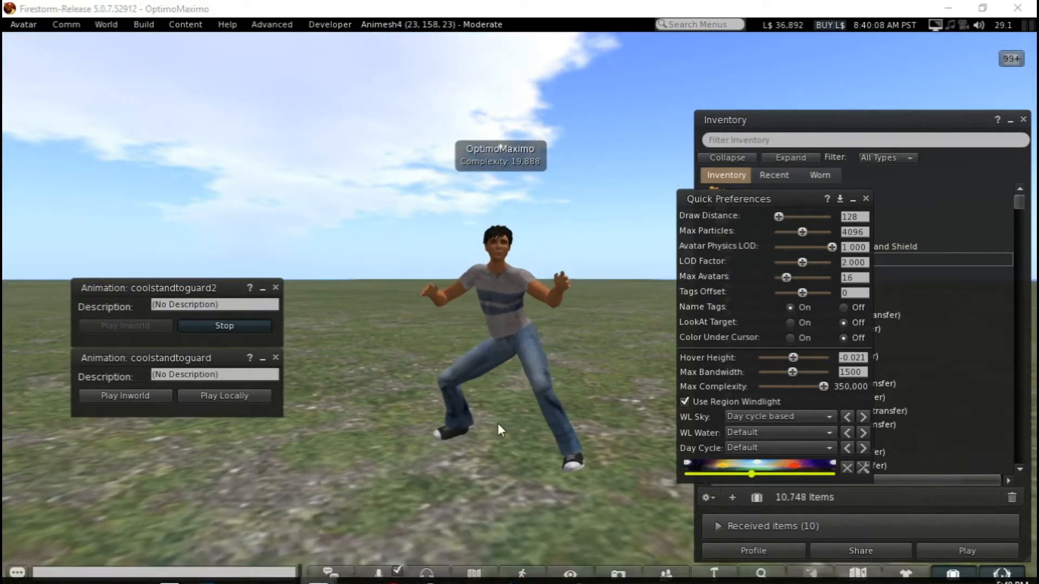
Examine the coolstandtoguard2 motion on the human avatar from above, the front and both sides
{"action": "left_click_drag", "start_coordinate": [486, 430], "coordinate": [452, 487], "text": "alt"}
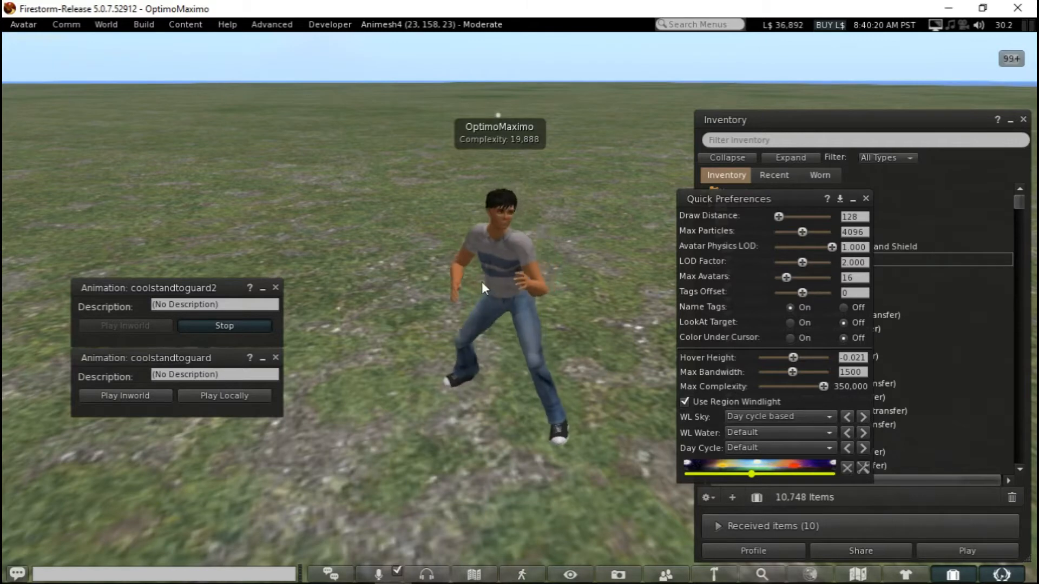
{"action": "left_click_drag", "start_coordinate": [495, 260], "coordinate": [390, 319], "text": "alt"}
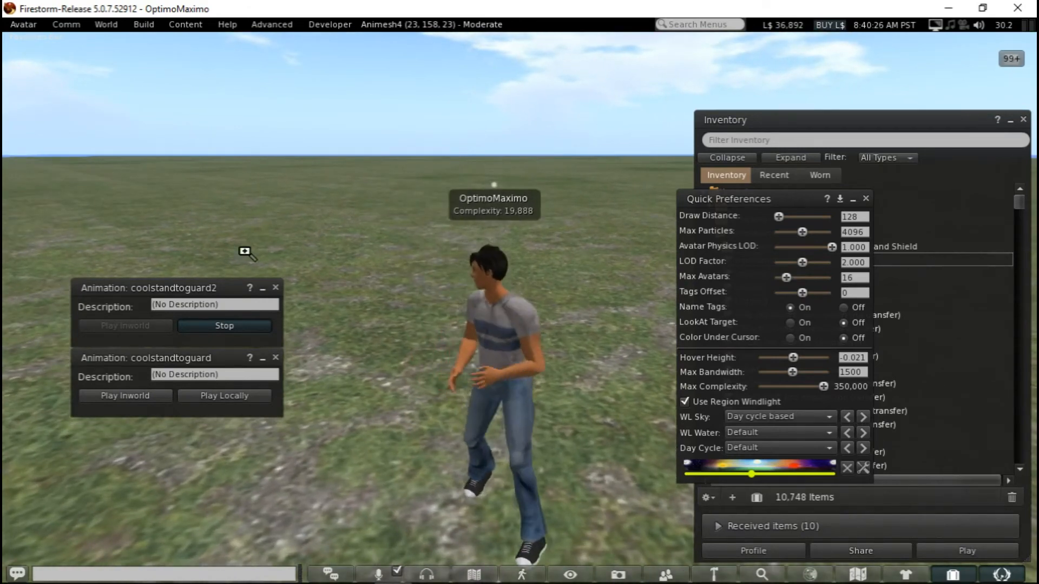
{"action": "left_click_drag", "start_coordinate": [244, 251], "coordinate": [230, 309], "text": "alt"}
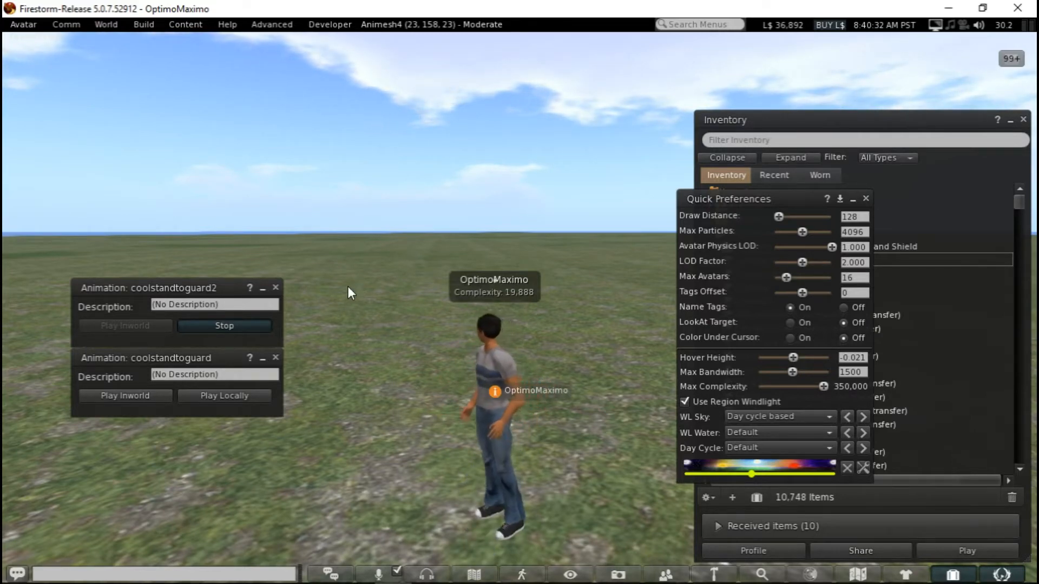
{"action": "left_click_drag", "start_coordinate": [479, 359], "coordinate": [482, 330], "text": "alt"}
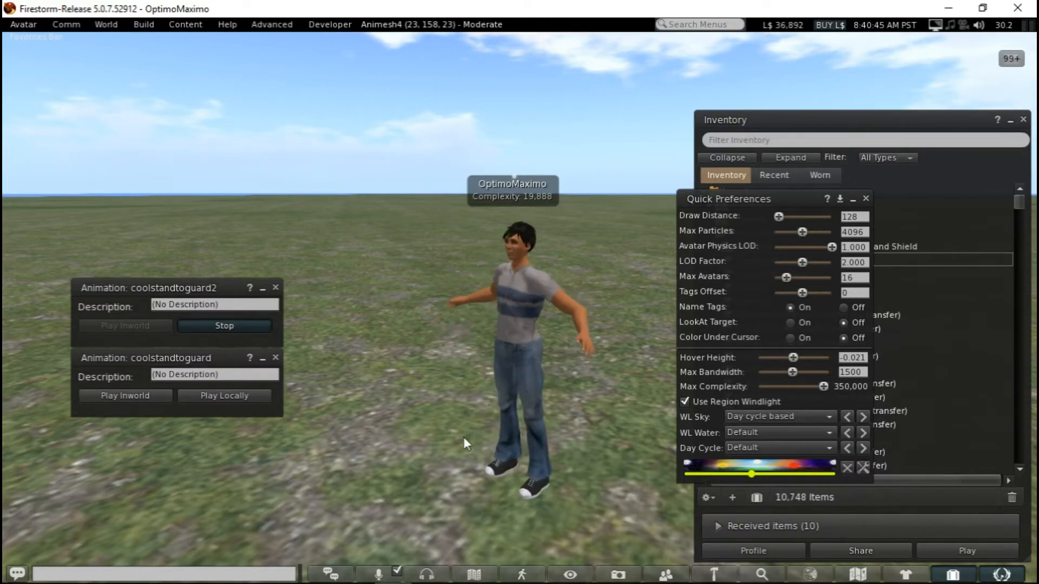
{"action": "left_click_drag", "start_coordinate": [520, 296], "coordinate": [704, 337], "text": "alt"}
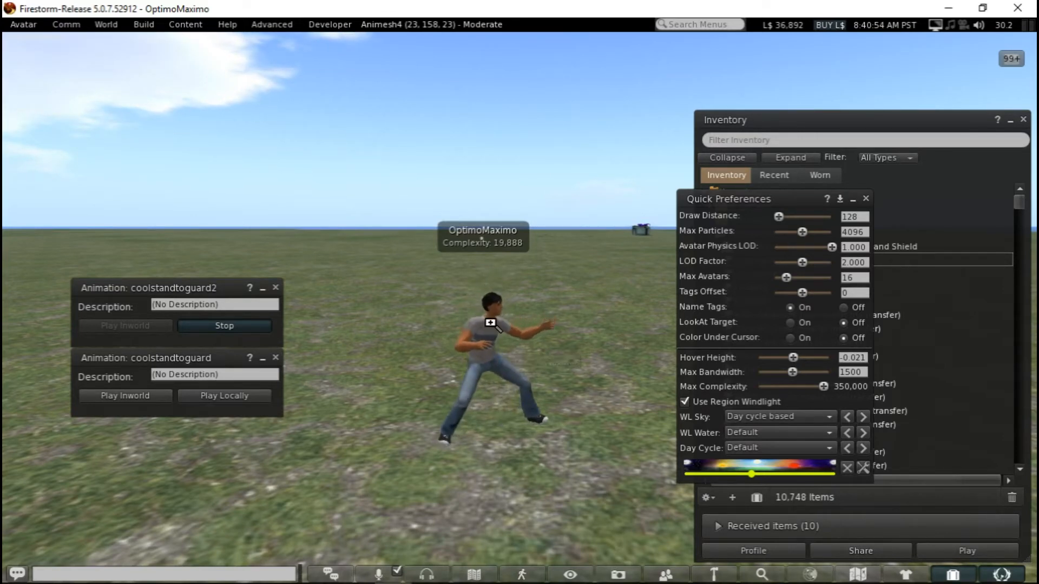
{"action": "left_click_drag", "start_coordinate": [490, 312], "coordinate": [303, 286], "text": "alt"}
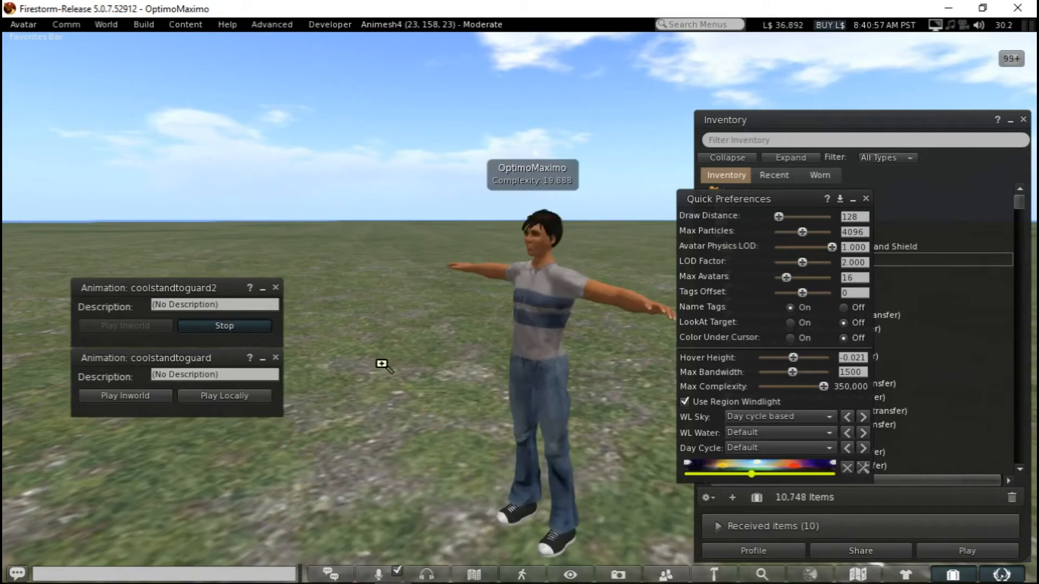
{"action": "mouse_move", "coordinate": [382, 364]}
{"action": "left_mouse_down", "text": "alt"}
{"action": "mouse_move", "coordinate": [319, 364]}
{"action": "mouse_move", "coordinate": [368, 357]}
{"action": "left_mouse_up", "text": "alt"}
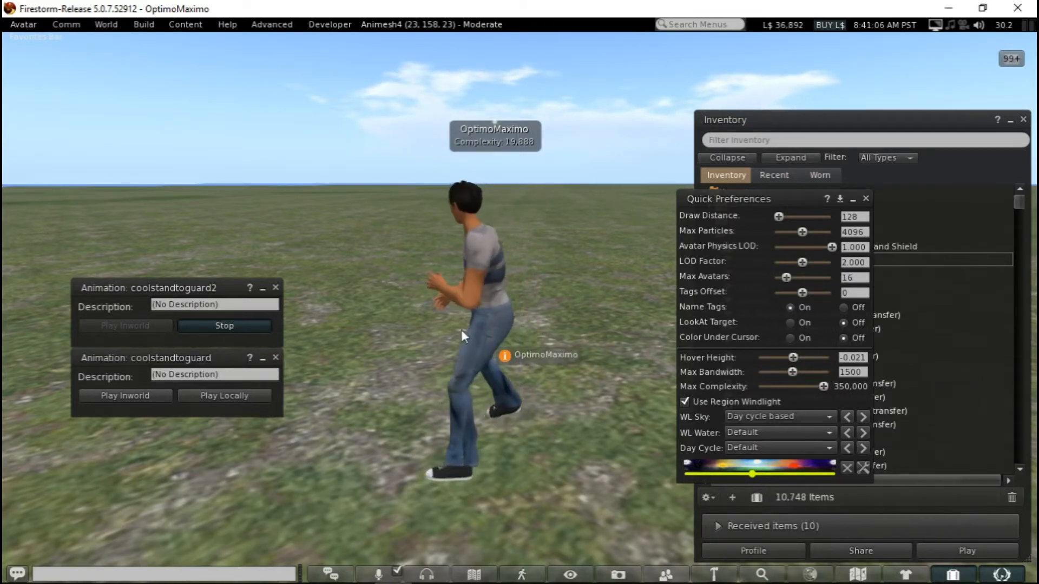
{"action": "left_click_drag", "start_coordinate": [469, 345], "coordinate": [437, 352], "text": "alt"}
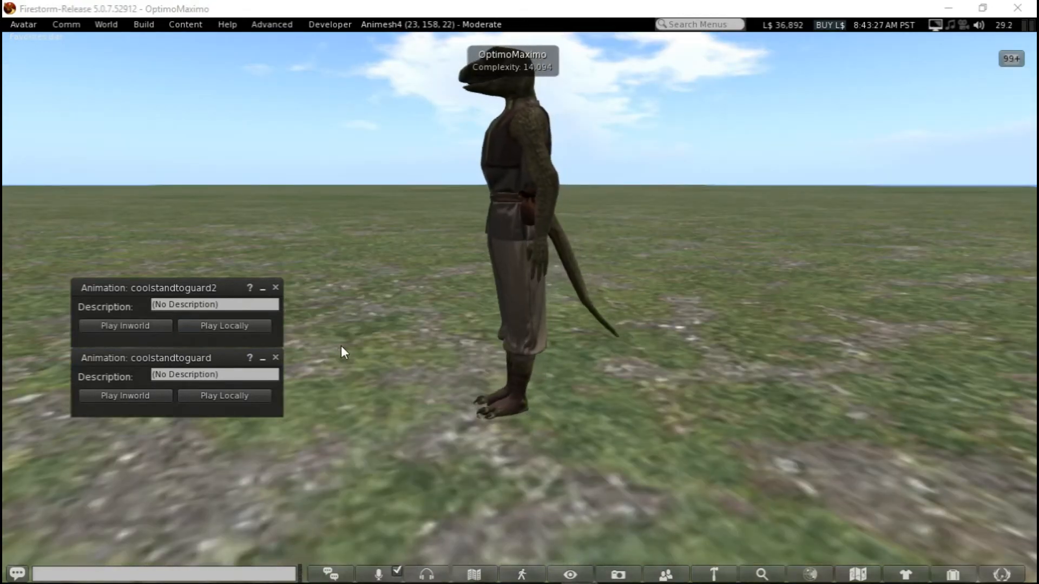
Reset the camera, view the reptile avatar from the front, and play coolstandtoguard2 locally on it
{"action": "left_click_drag", "start_coordinate": [396, 354], "coordinate": [419, 403], "text": "alt"}
{"action": "key", "text": "Escape"}
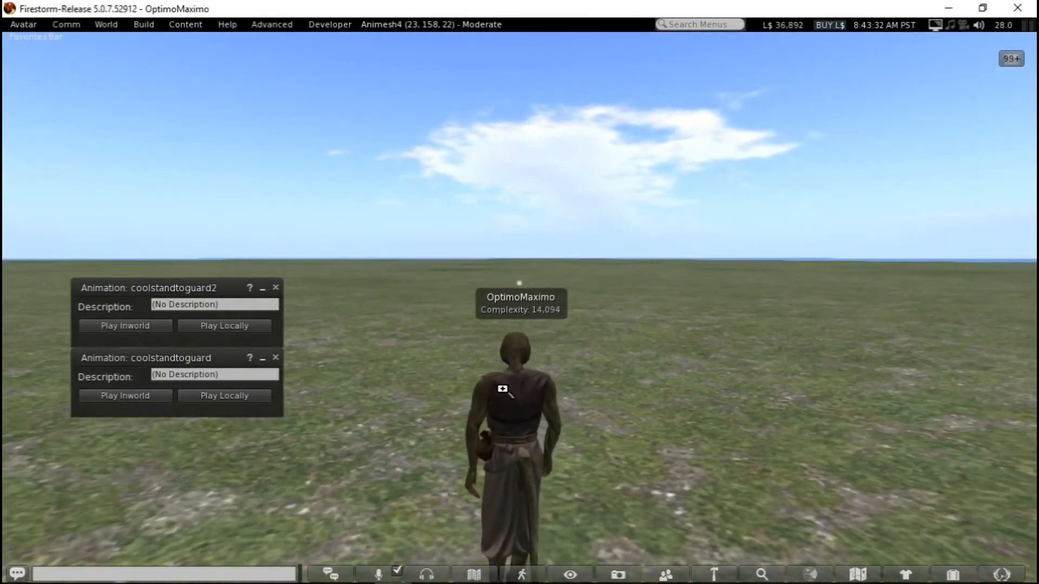
{"action": "left_click_drag", "start_coordinate": [502, 389], "coordinate": [848, 377], "text": "alt"}
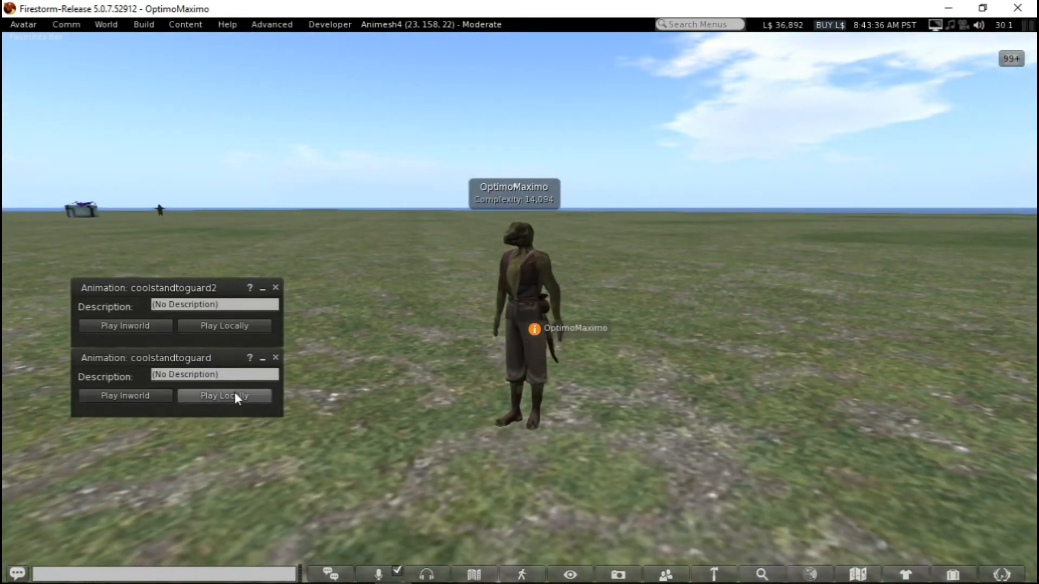
{"action": "left_click", "coordinate": [232, 323]}
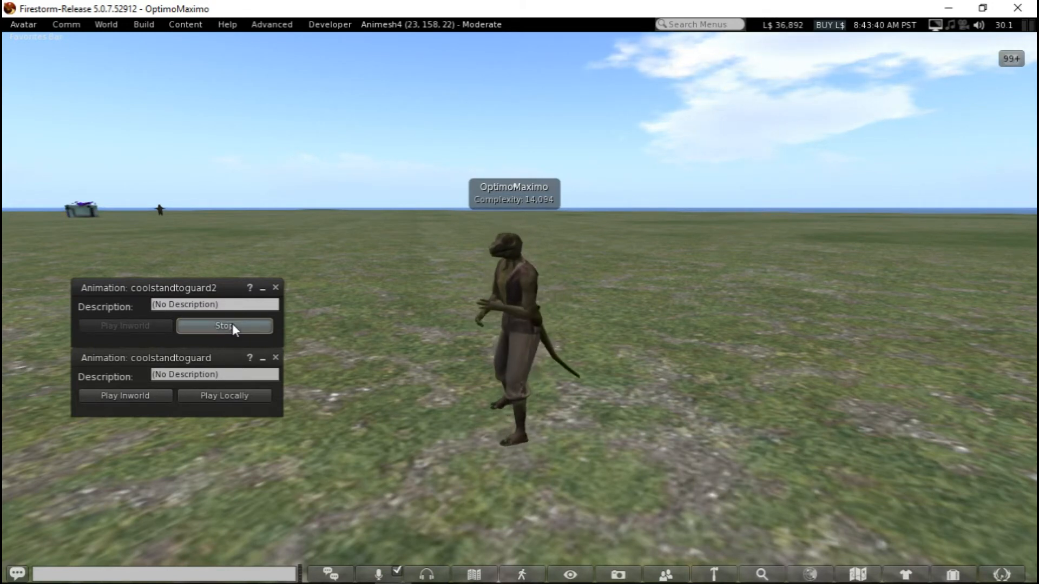
Check the reptile avatar's hover height in Quick Preferences, and examine its coolstandtoguard2 motion and foot contact from several sides
{"action": "left_click", "coordinate": [996, 576]}
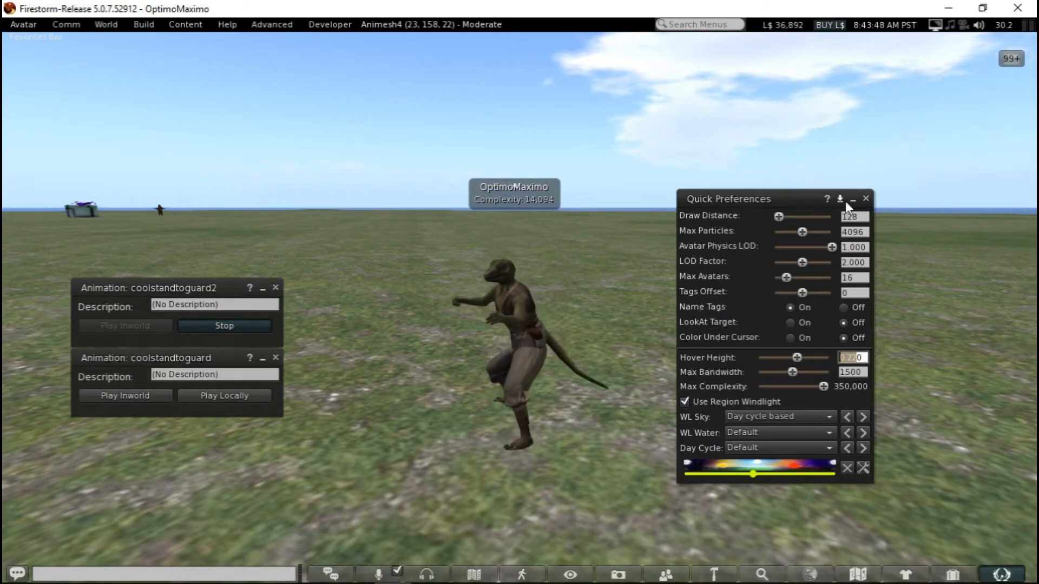
{"action": "left_click", "coordinate": [868, 198]}
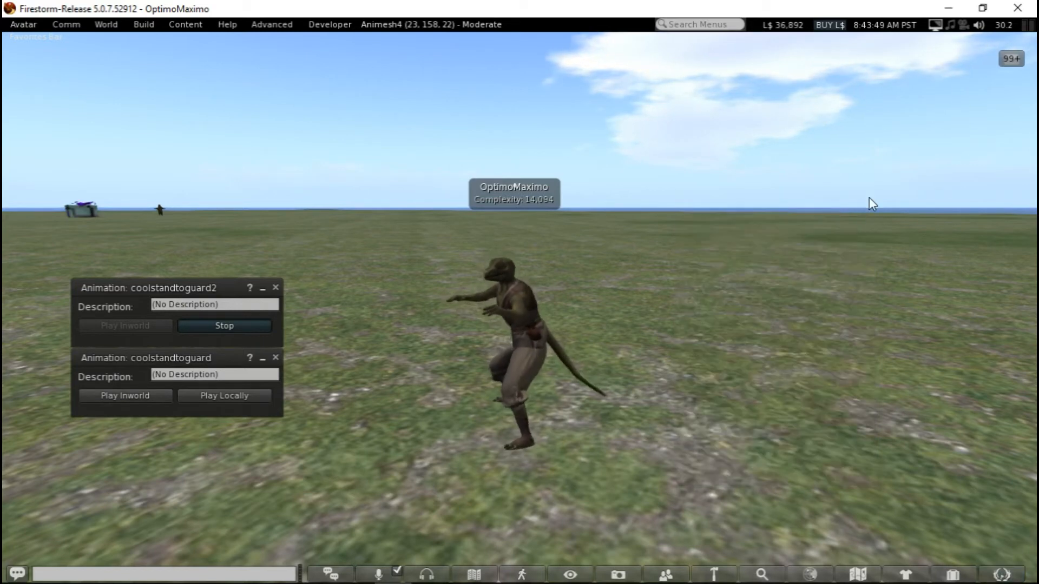
{"action": "left_click", "coordinate": [412, 430], "text": "alt"}
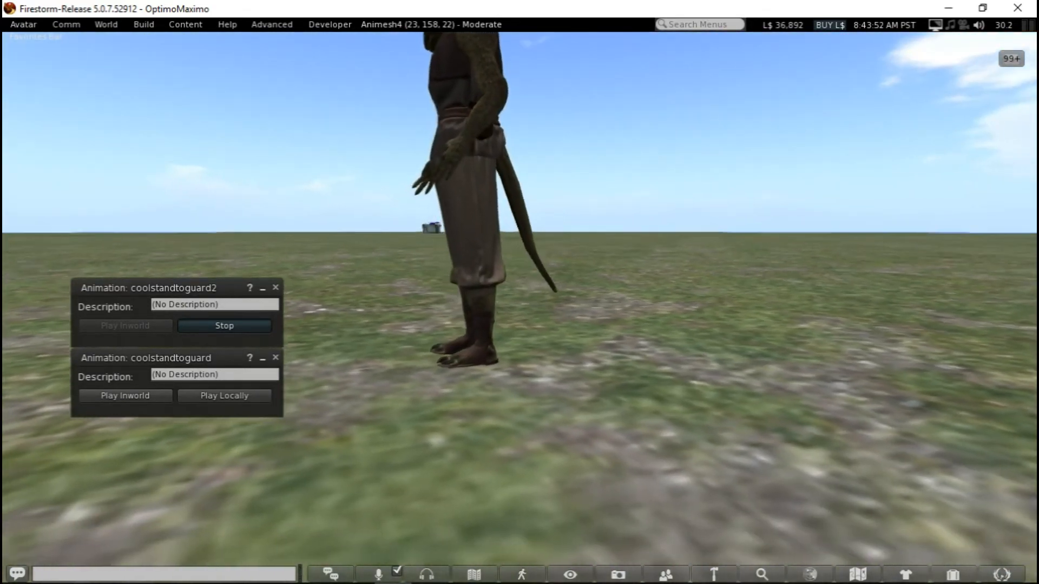
{"action": "left_click_drag", "start_coordinate": [457, 162], "coordinate": [532, 197], "text": "ctrl+alt+shift"}
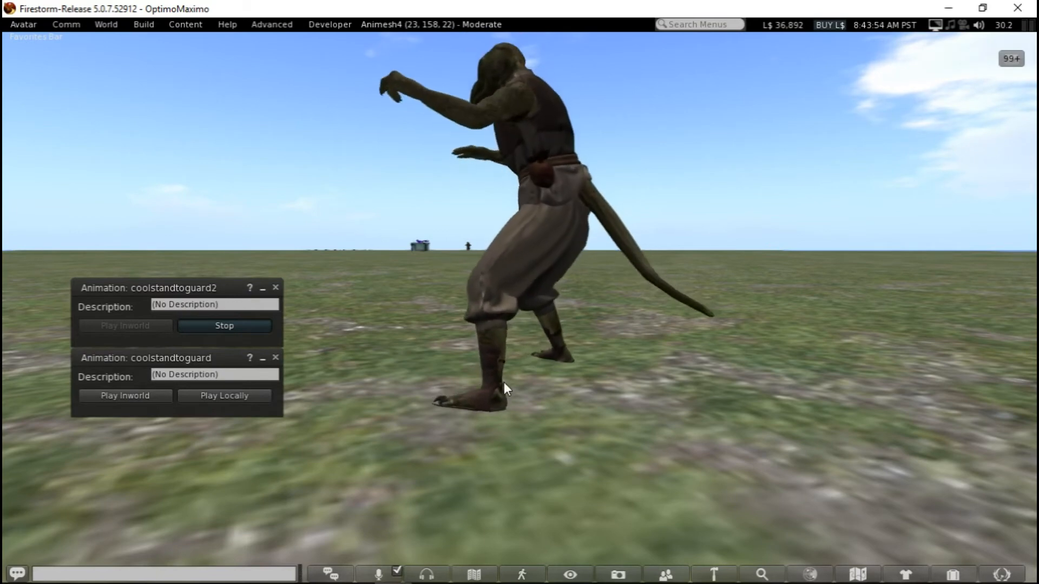
{"action": "left_click_drag", "start_coordinate": [503, 371], "coordinate": [964, 374], "text": "alt"}
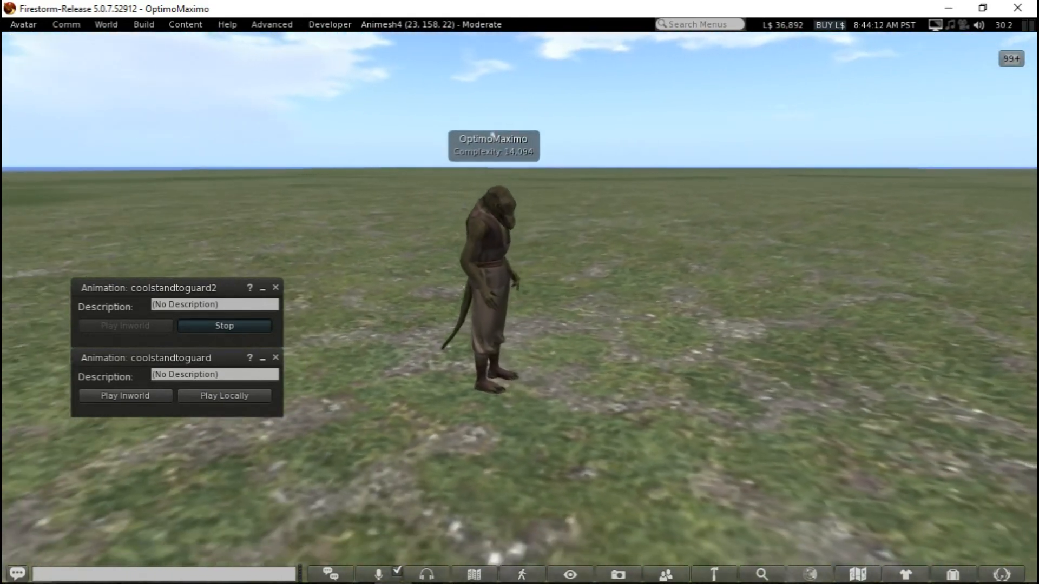
{"action": "left_click_drag", "start_coordinate": [541, 325], "coordinate": [437, 318], "text": "alt"}
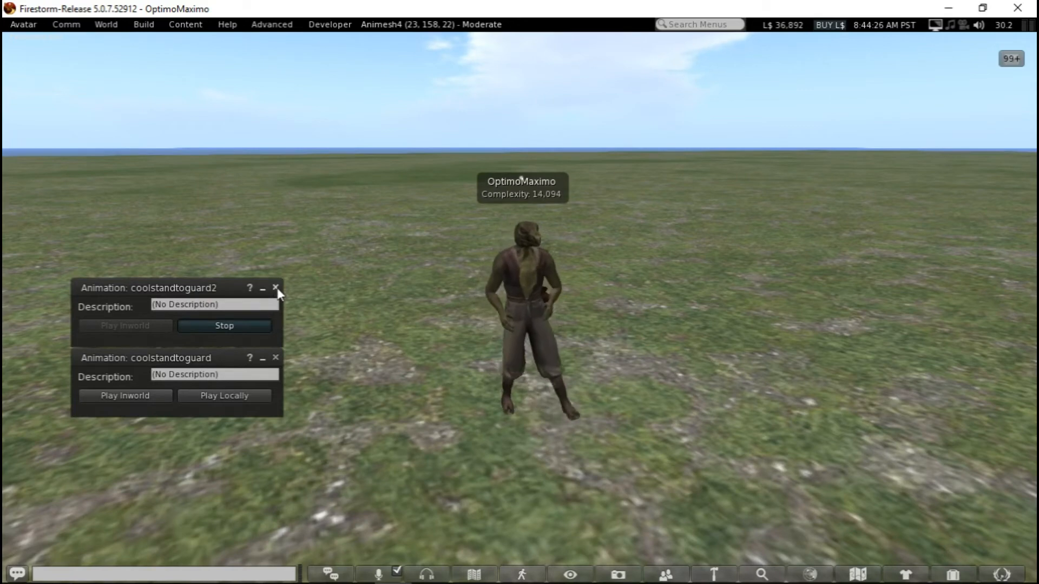
Close the coolstandtoguard2 and coolstandtoguard animation windows, and switch back to the rigged figure in Maya
{"action": "left_click", "coordinate": [275, 288]}
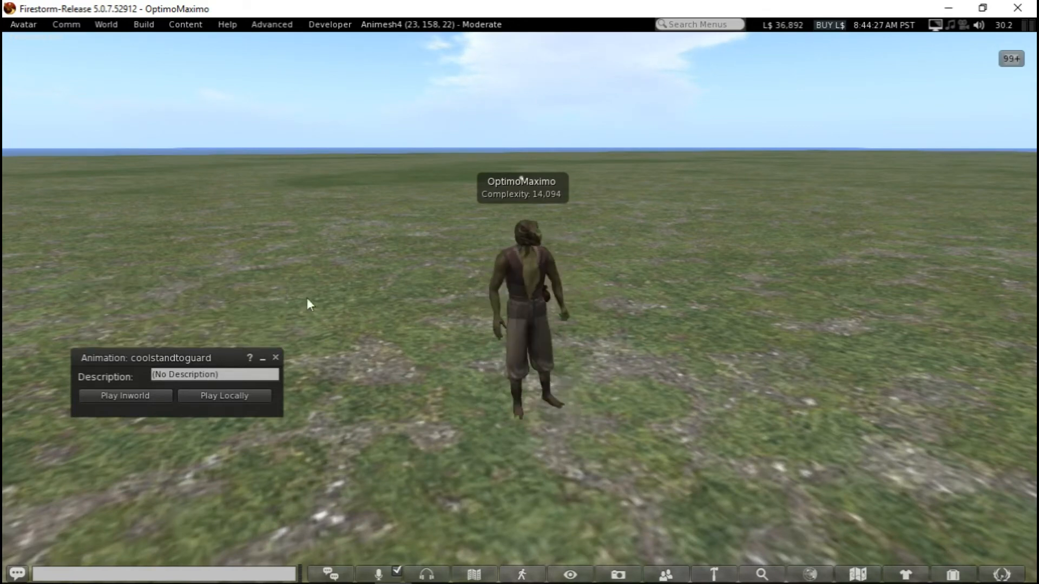
{"action": "left_click", "coordinate": [276, 357]}
{"action": "left_click_drag", "start_coordinate": [408, 320], "coordinate": [406, 350], "text": "ctrl+alt"}
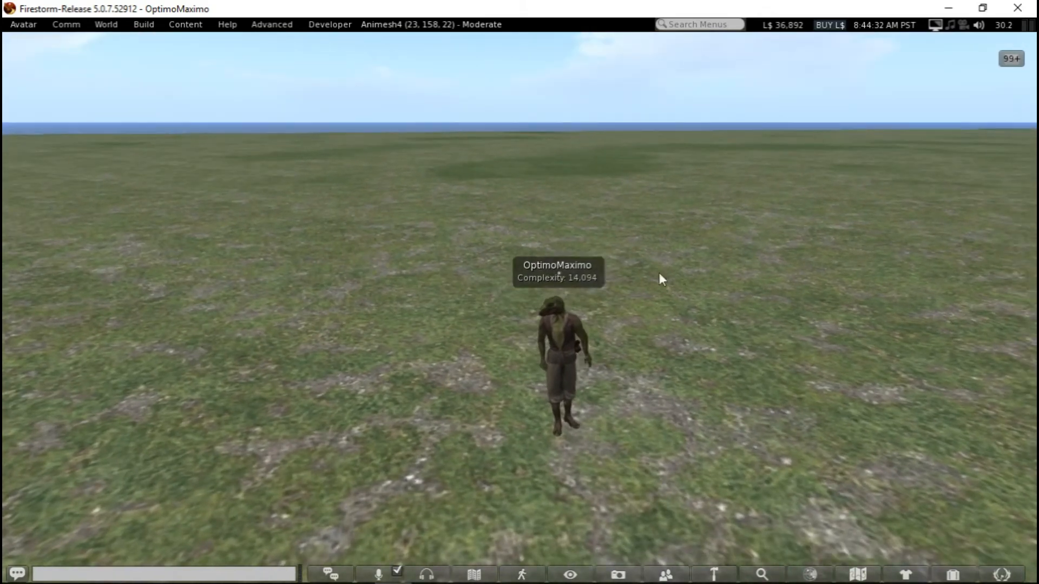
{"action": "left_click", "coordinate": [948, 7]}
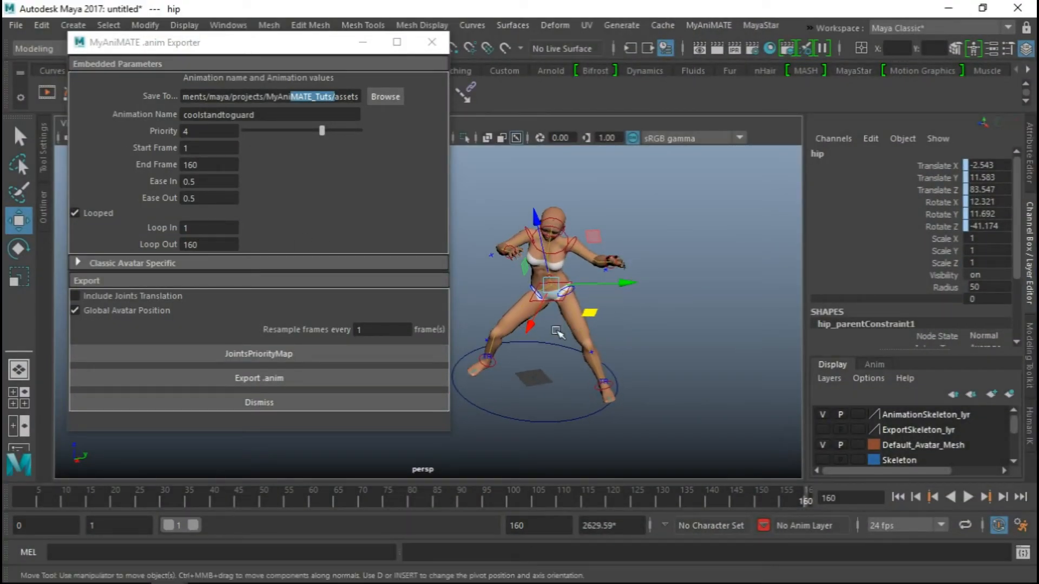
{"action": "scroll", "coordinate": [610, 360], "scroll_direction": "down", "scroll_amount": 1}
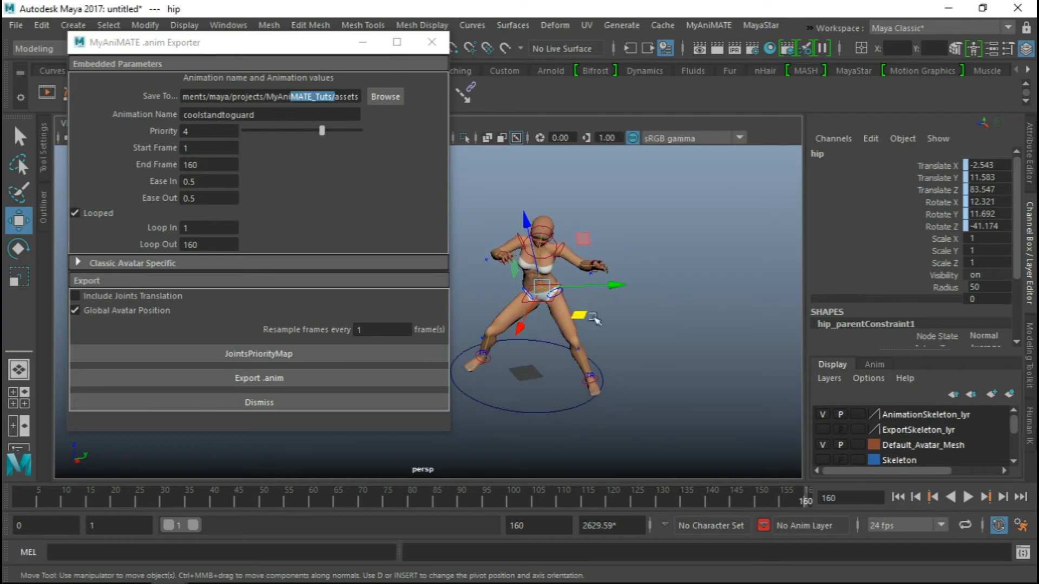
Close the .anim exporter and start a new empty scene without saving the current one
{"action": "left_click", "coordinate": [433, 43]}
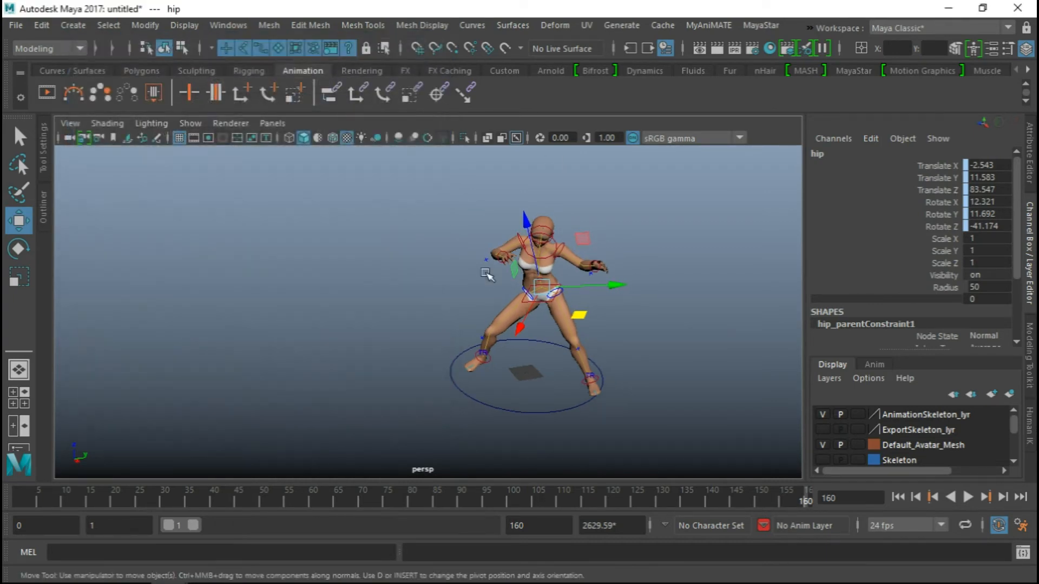
{"action": "left_click", "coordinate": [16, 25]}
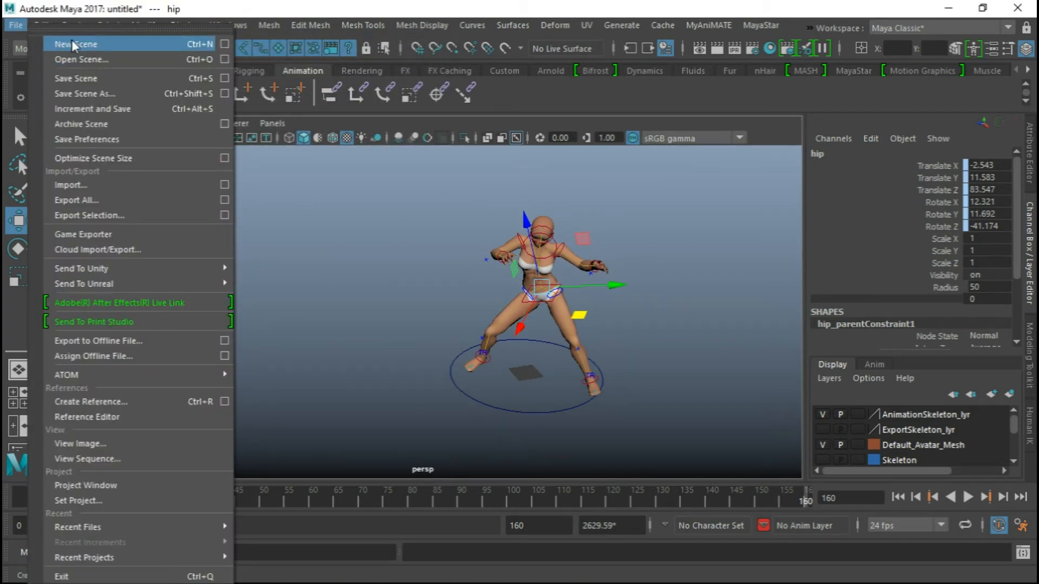
{"action": "left_click", "coordinate": [72, 42]}
{"action": "left_click", "coordinate": [521, 304]}
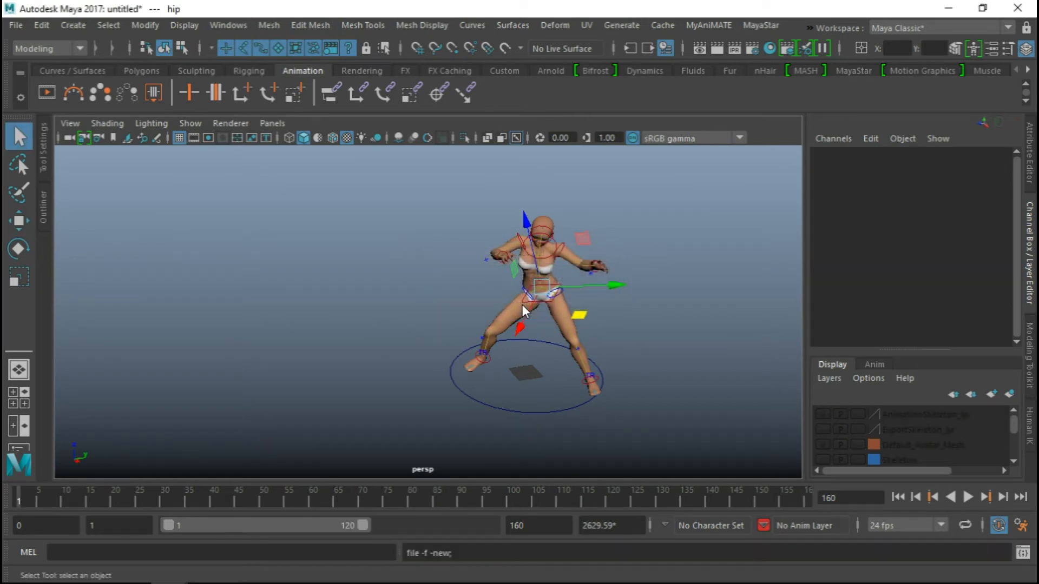
{"action": "scroll", "coordinate": [494, 290], "scroll_direction": "down", "scroll_amount": 5}
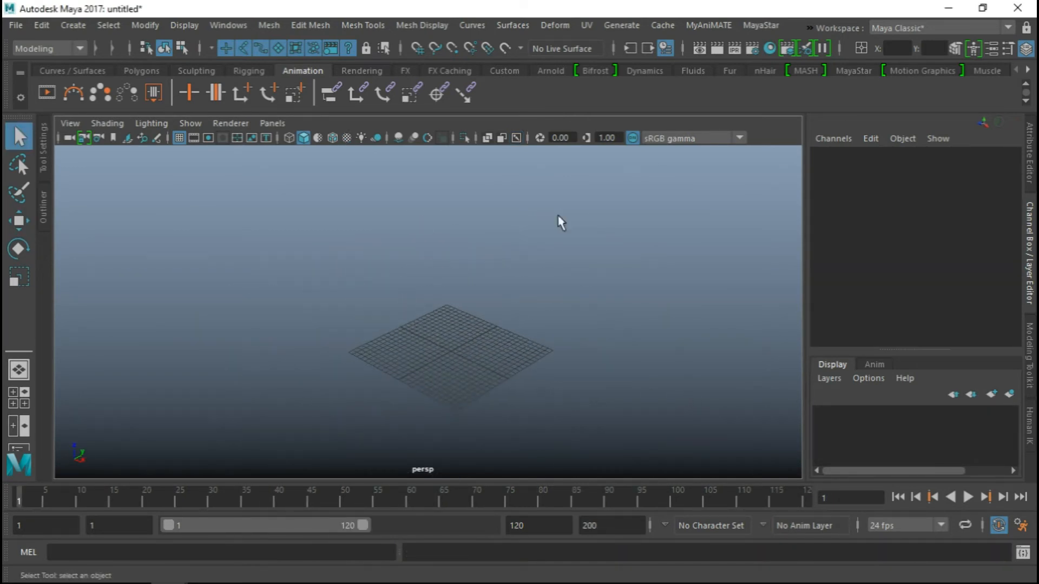
Load the original (non-Bento) male MayaStar avatar into the empty scene
{"action": "left_click", "coordinate": [761, 26]}
{"action": "mouse_move", "coordinate": [775, 53]}
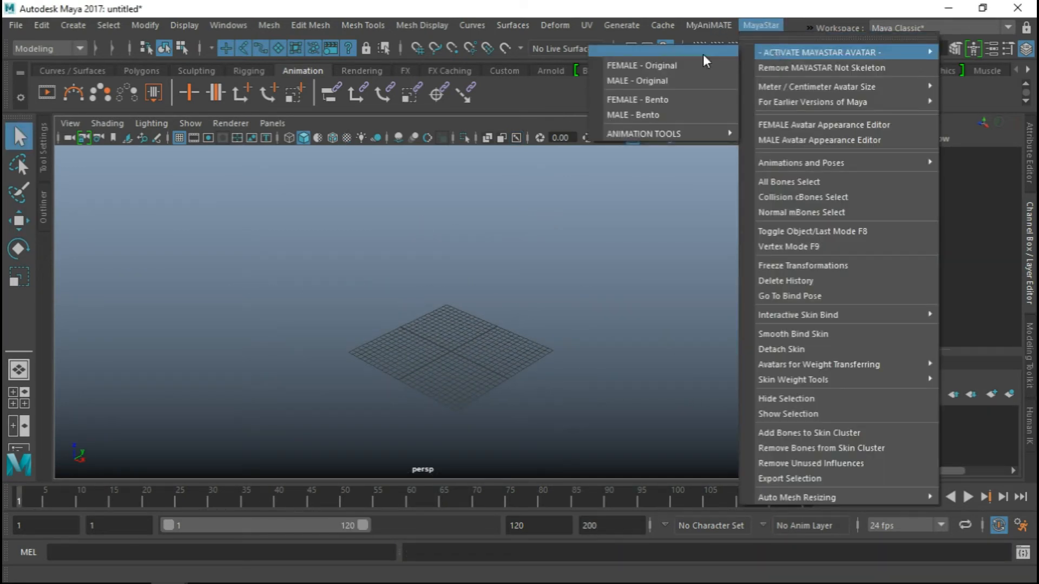
{"action": "left_click", "coordinate": [642, 80]}
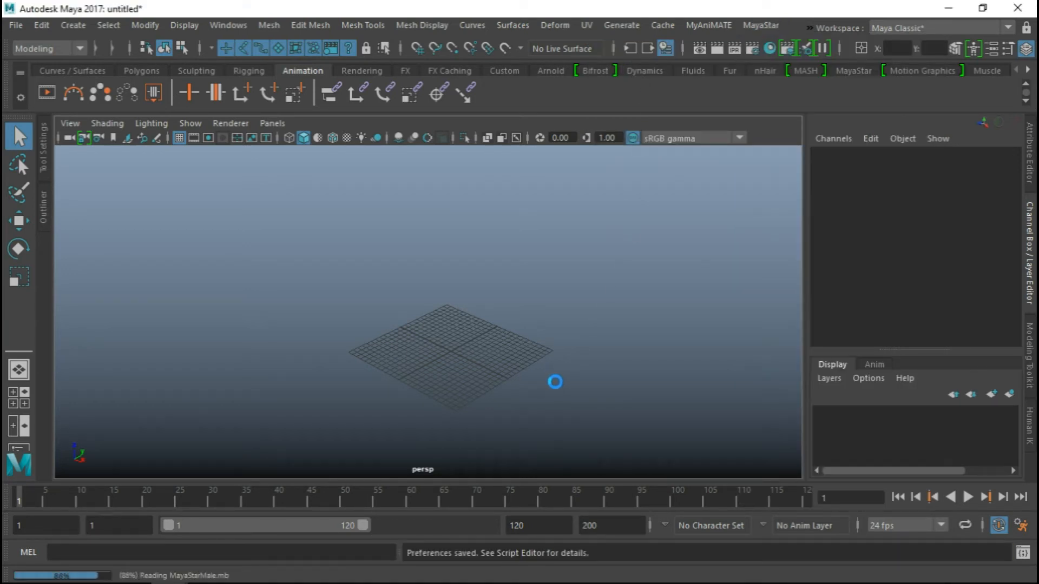
Display the male avatar with textured shading and make its joints visible through the mesh
{"action": "scroll", "coordinate": [452, 366], "scroll_direction": "up", "scroll_amount": 12}
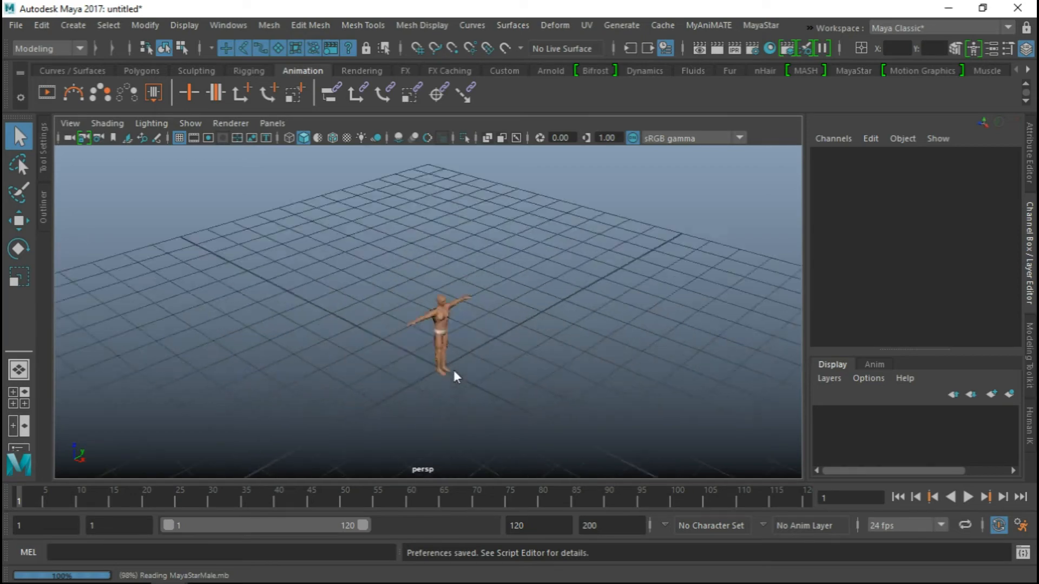
{"action": "key", "text": "6"}
{"action": "left_click_drag", "start_coordinate": [409, 295], "coordinate": [466, 301], "text": "alt"}
{"action": "middle_click_drag", "start_coordinate": [466, 301], "coordinate": [494, 305], "text": "alt"}
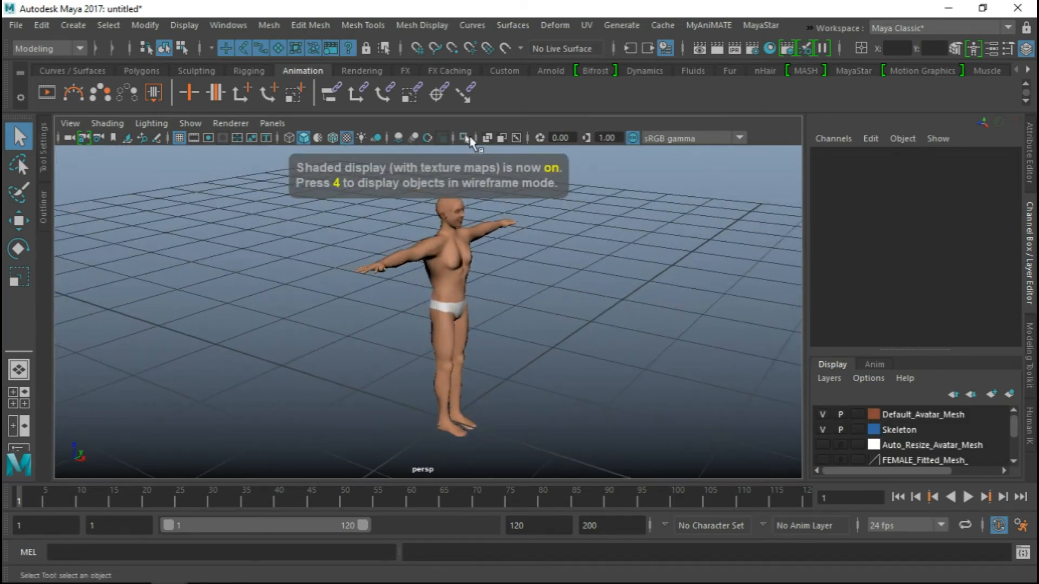
{"action": "left_click", "coordinate": [516, 137]}
{"action": "left_click_drag", "start_coordinate": [558, 306], "coordinate": [511, 308], "text": "alt"}
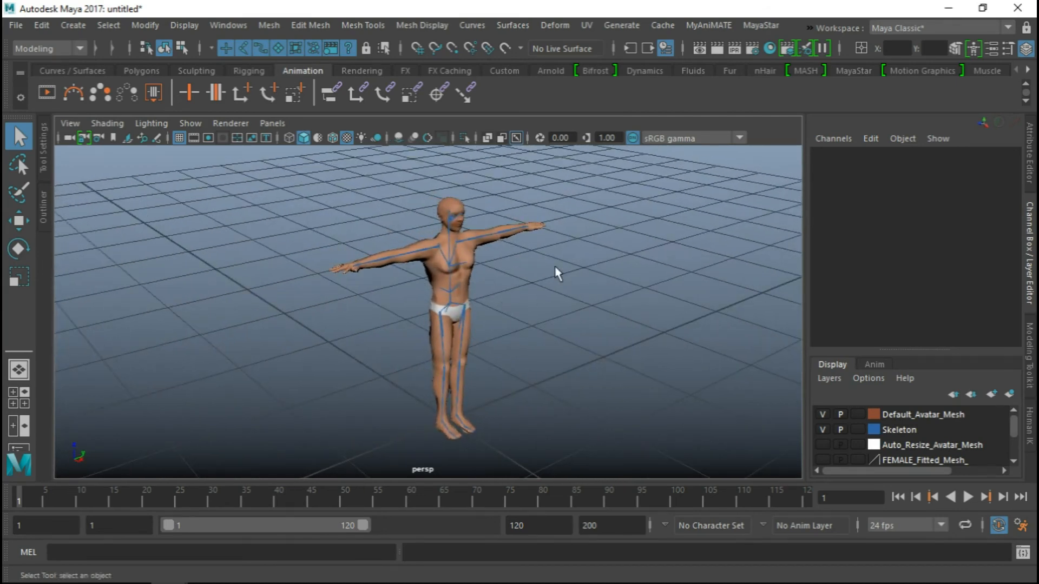
{"action": "right_click_drag", "start_coordinate": [525, 414], "coordinate": [414, 346], "text": "alt"}
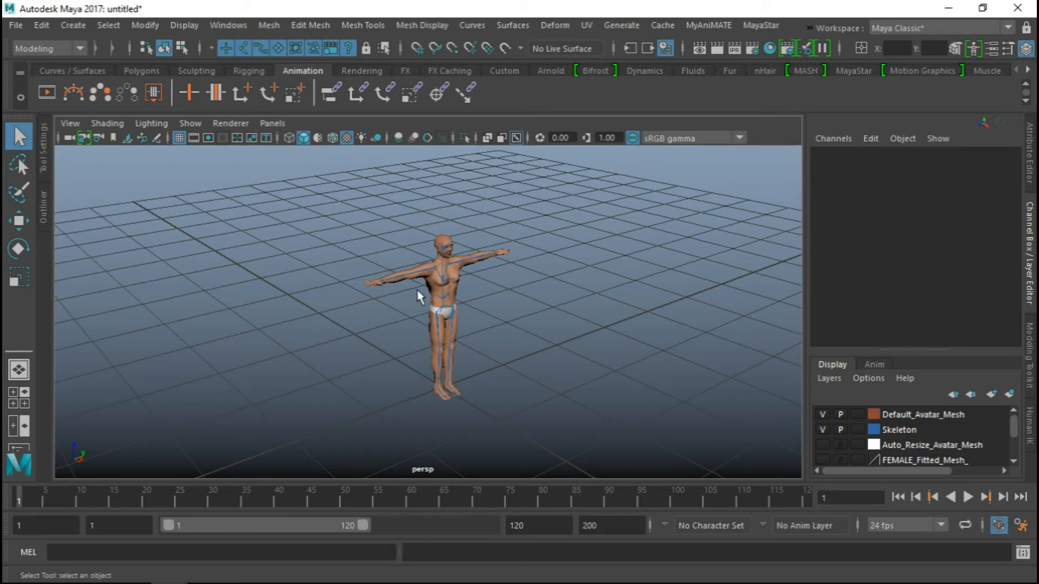
{"action": "right_click_drag", "start_coordinate": [514, 364], "coordinate": [482, 339], "text": "alt"}
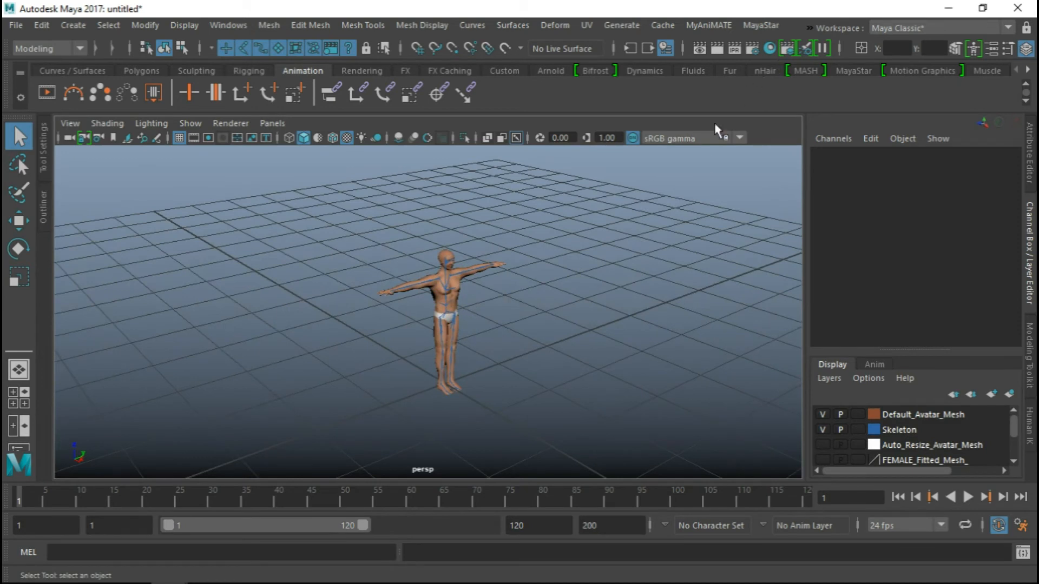
Generate the MyAniMATE animation skeleton with collision volume bones kept, Anim output format and no rig controls, and close MyAniMATE
{"action": "left_click", "coordinate": [705, 25]}
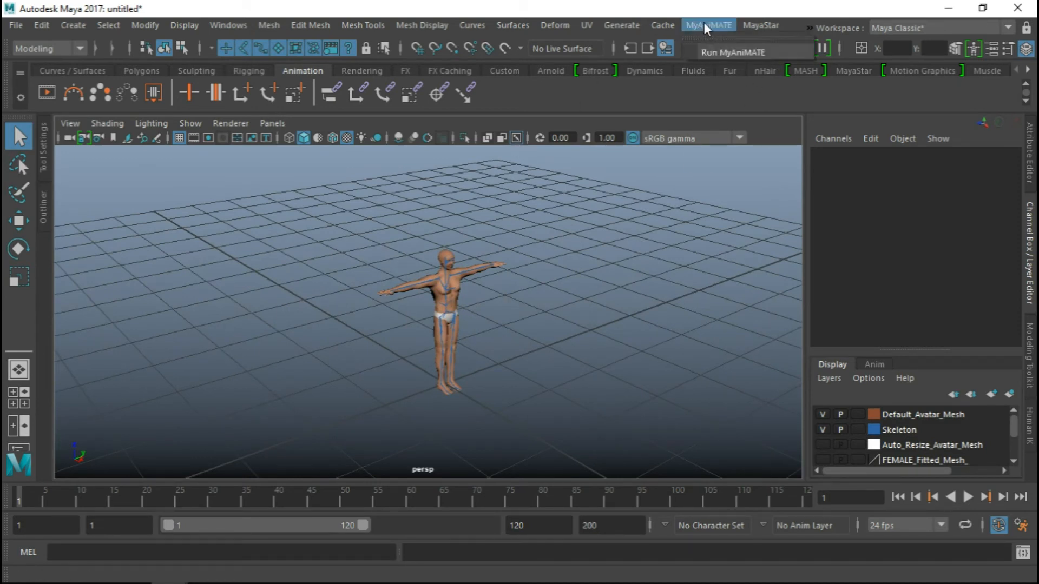
{"action": "left_click", "coordinate": [713, 52]}
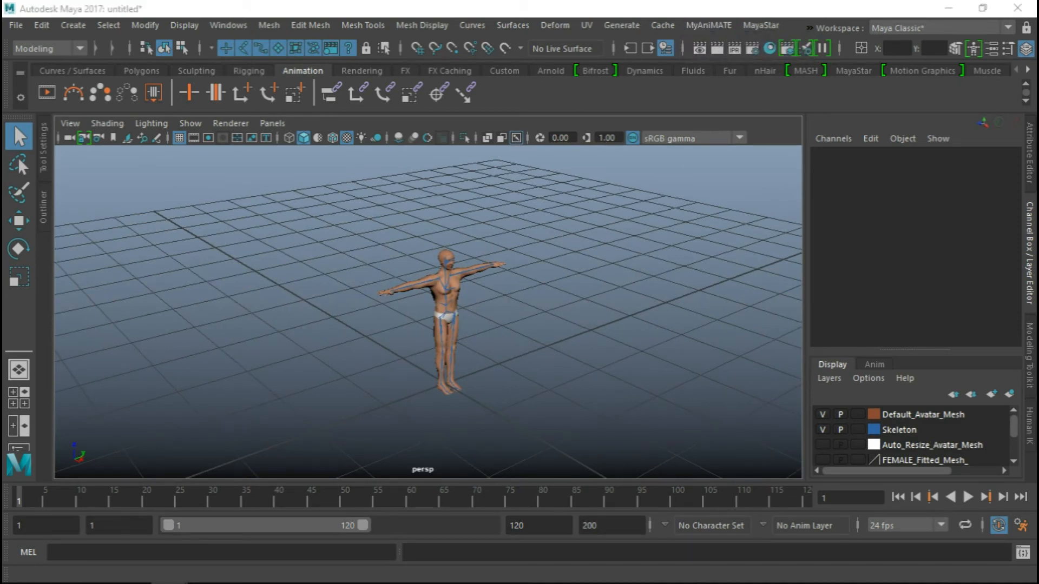
{"action": "left_click", "coordinate": [173, 223]}
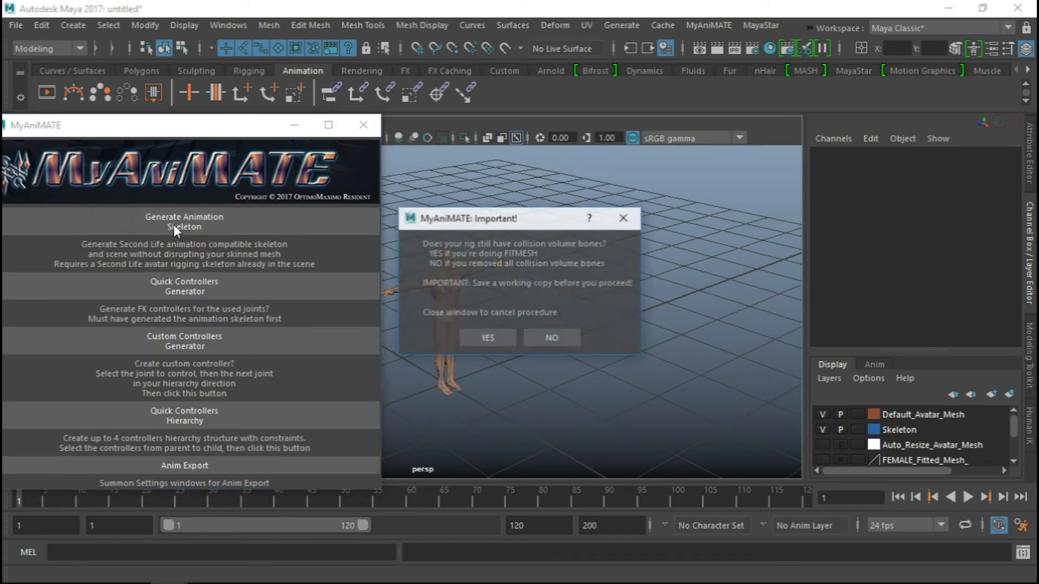
{"action": "left_click", "coordinate": [486, 338]}
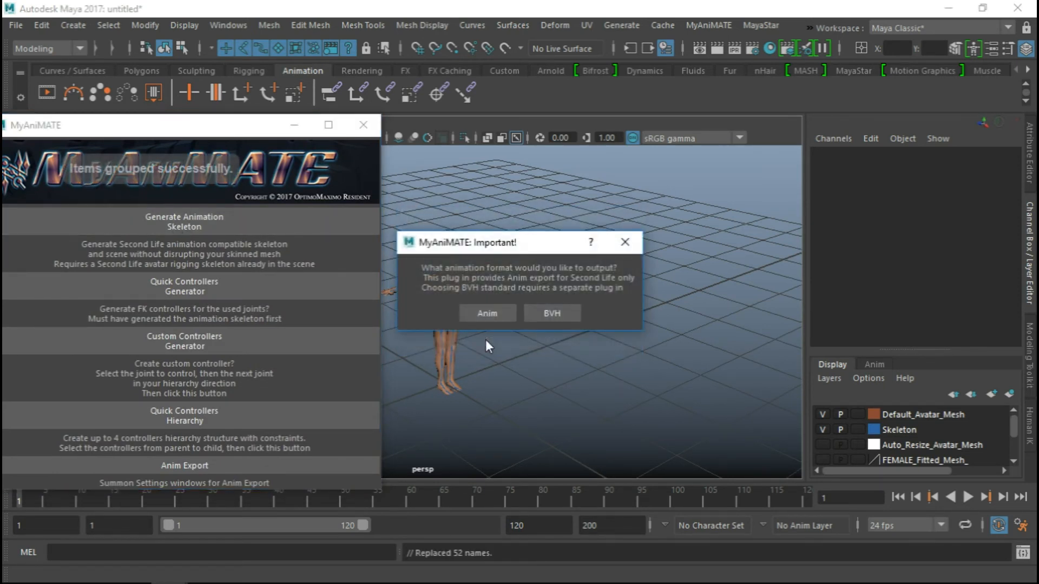
{"action": "left_click", "coordinate": [485, 312]}
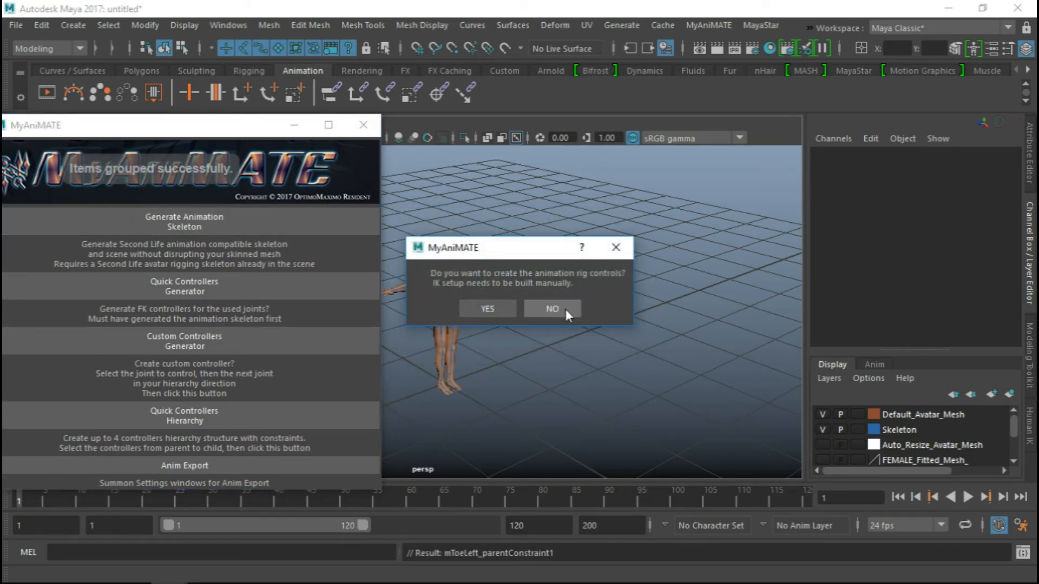
{"action": "left_click", "coordinate": [566, 308]}
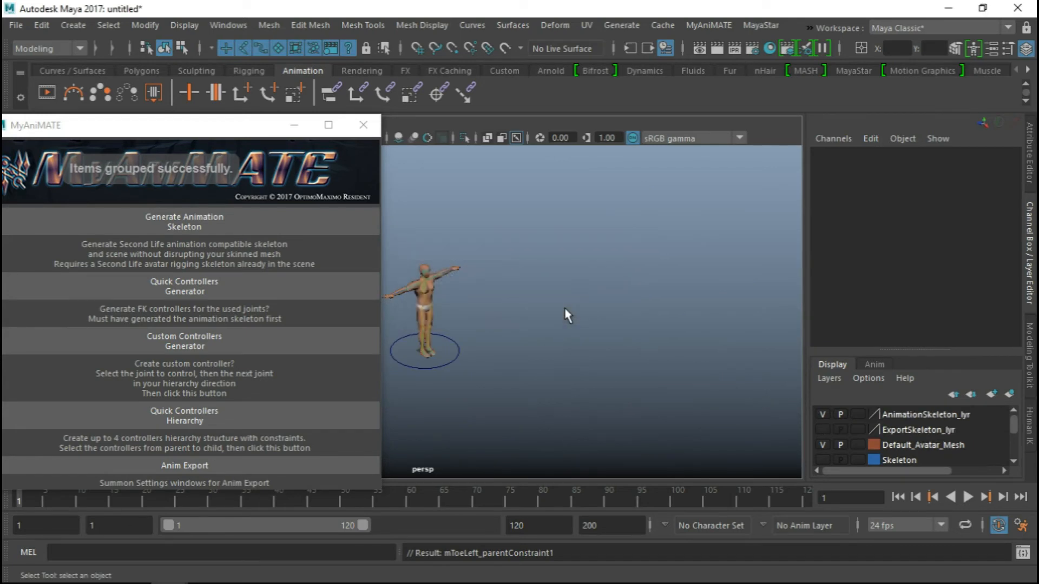
{"action": "left_click", "coordinate": [362, 127]}
Select the root of the male avatar's animation skeleton and group it
{"action": "right_click_drag", "start_coordinate": [406, 318], "coordinate": [636, 342], "text": "alt"}
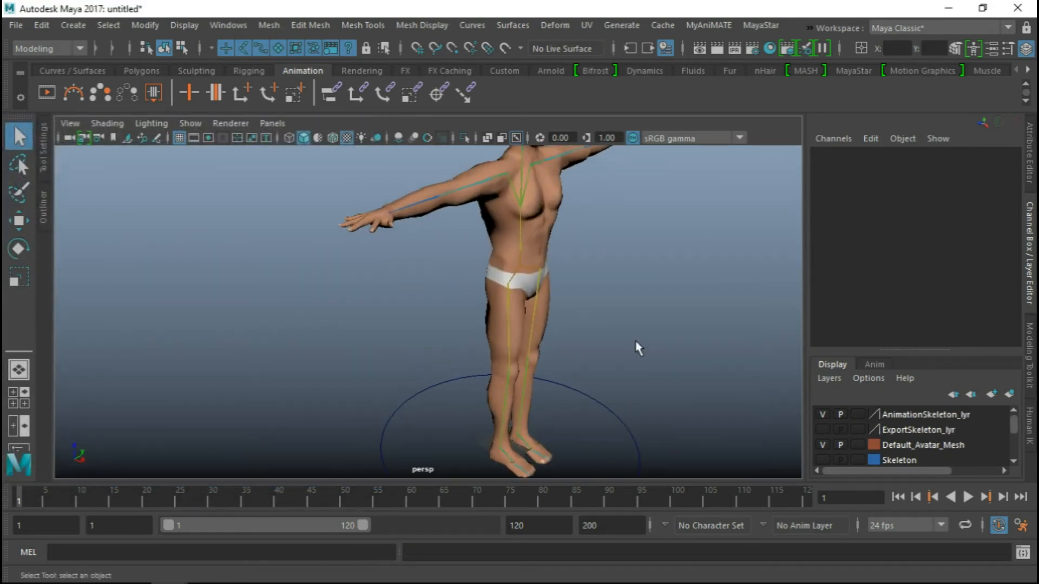
{"action": "middle_click_drag", "start_coordinate": [637, 347], "coordinate": [451, 261], "text": "alt"}
{"action": "left_click", "coordinate": [418, 250]}
{"action": "left_click_drag", "start_coordinate": [552, 290], "coordinate": [453, 285], "text": "alt"}
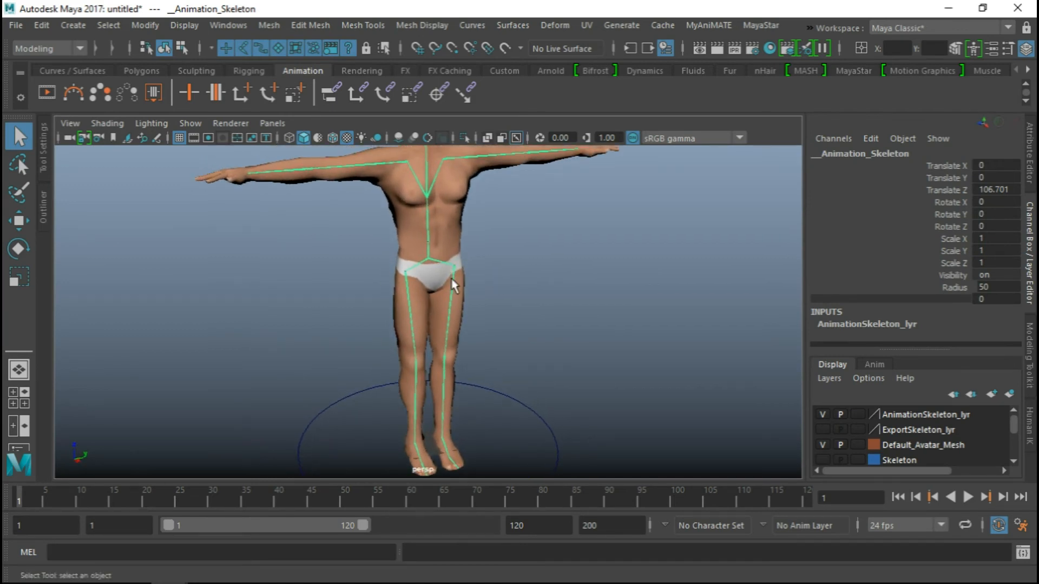
{"action": "key", "text": "ctrl+g"}
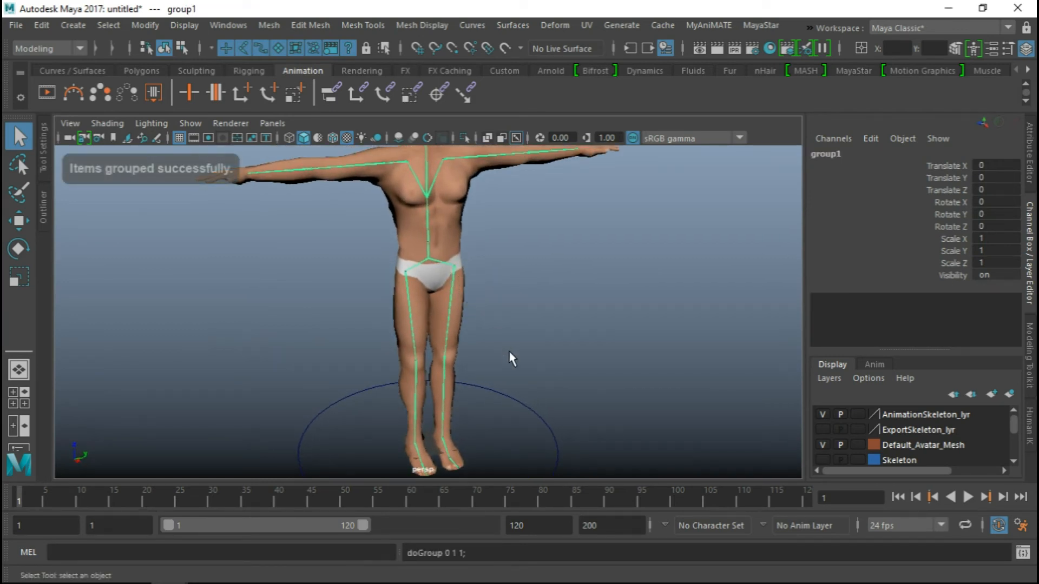
Rotate the skeleton group to -90 in X and -90 in Y so the avatar lies flat
{"action": "left_click_drag", "start_coordinate": [509, 352], "coordinate": [505, 309], "text": "alt"}
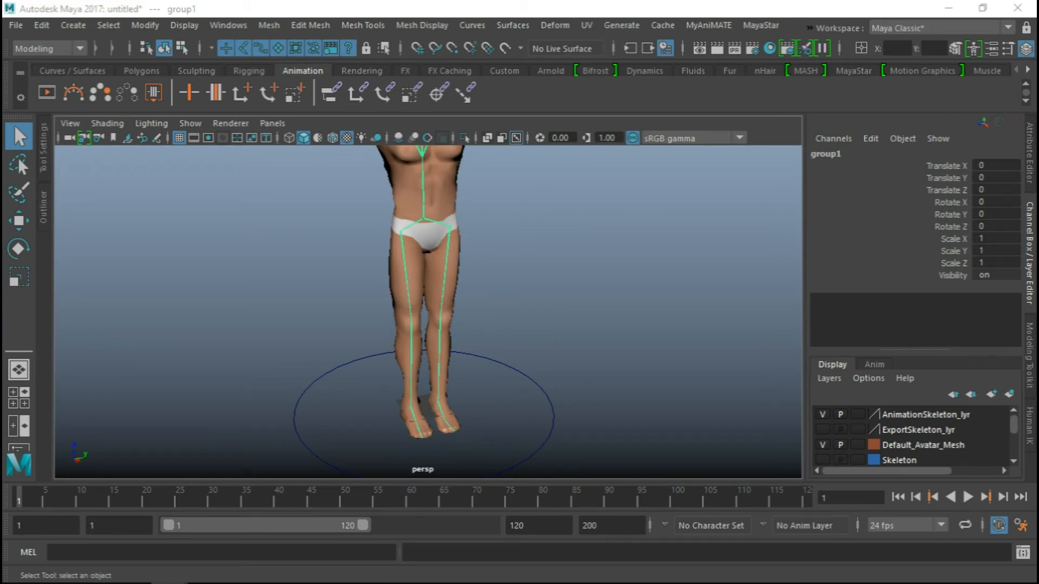
{"action": "mouse_move", "coordinate": [517, 323]}
{"action": "left_mouse_down", "text": "alt"}
{"action": "mouse_move", "coordinate": [503, 331]}
{"action": "mouse_move", "coordinate": [515, 329]}
{"action": "left_mouse_up", "text": "alt"}
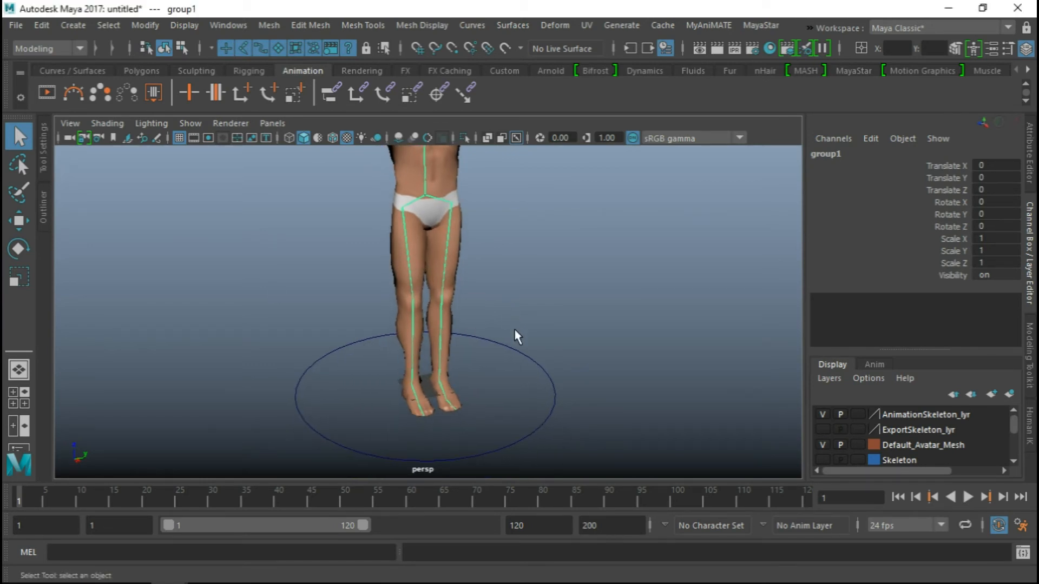
{"action": "key", "text": "e"}
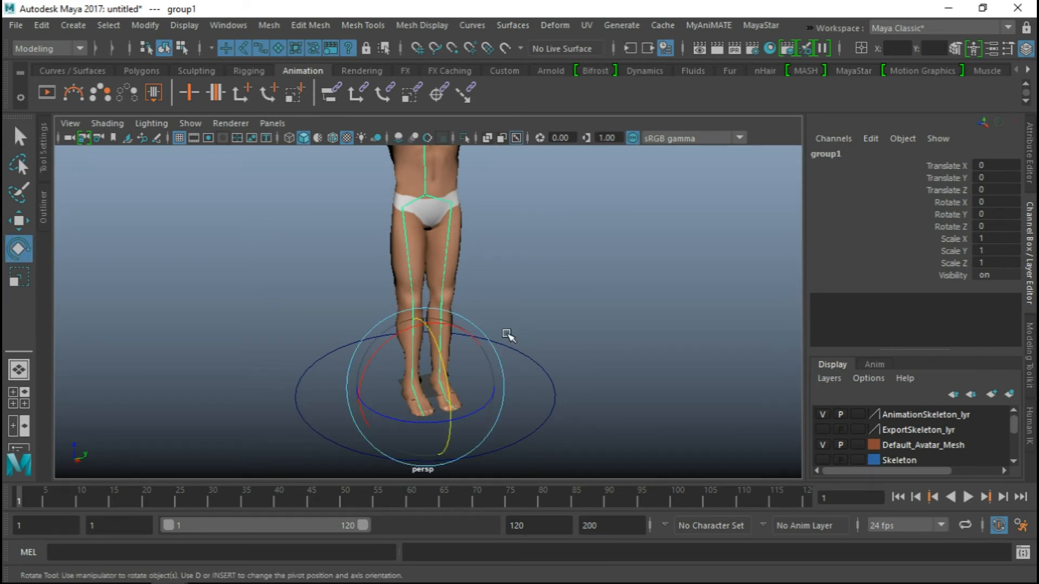
{"action": "left_click_drag", "start_coordinate": [413, 420], "coordinate": [528, 335]}
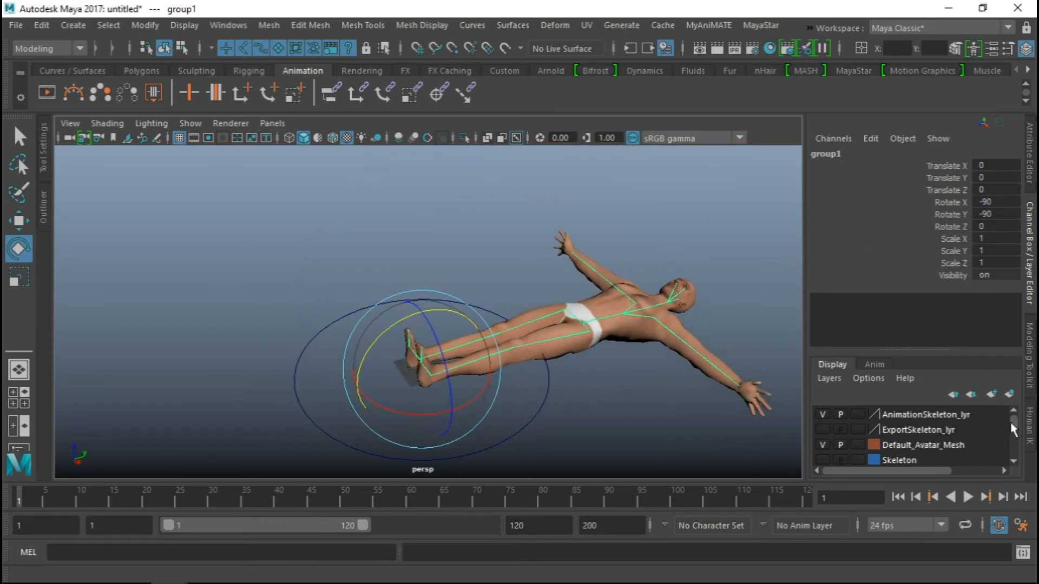
Create a HumanIK character definition and select the root of the avatar's animation skeleton
{"action": "left_click", "coordinate": [1031, 427]}
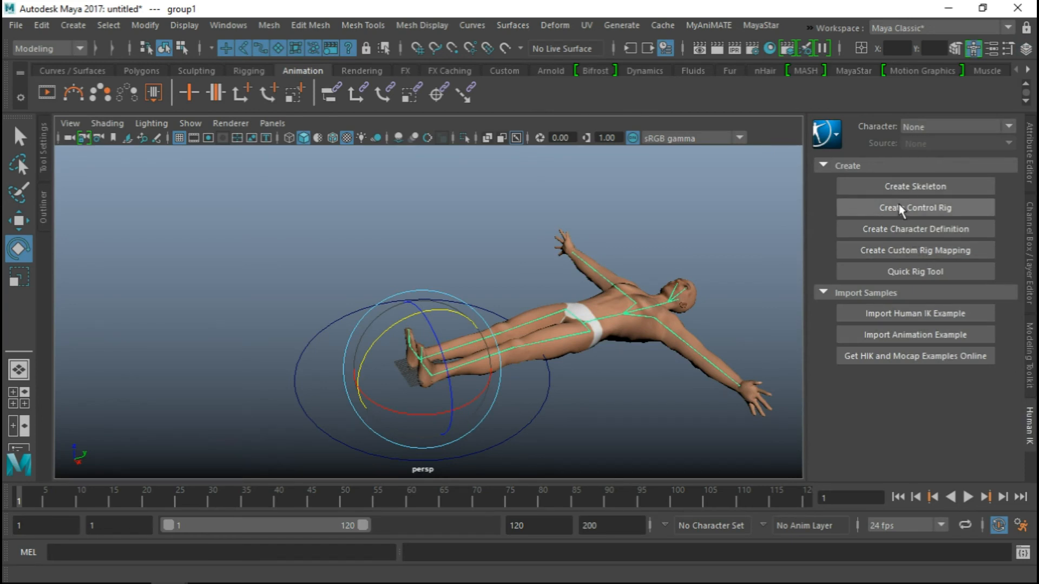
{"action": "left_click", "coordinate": [896, 229]}
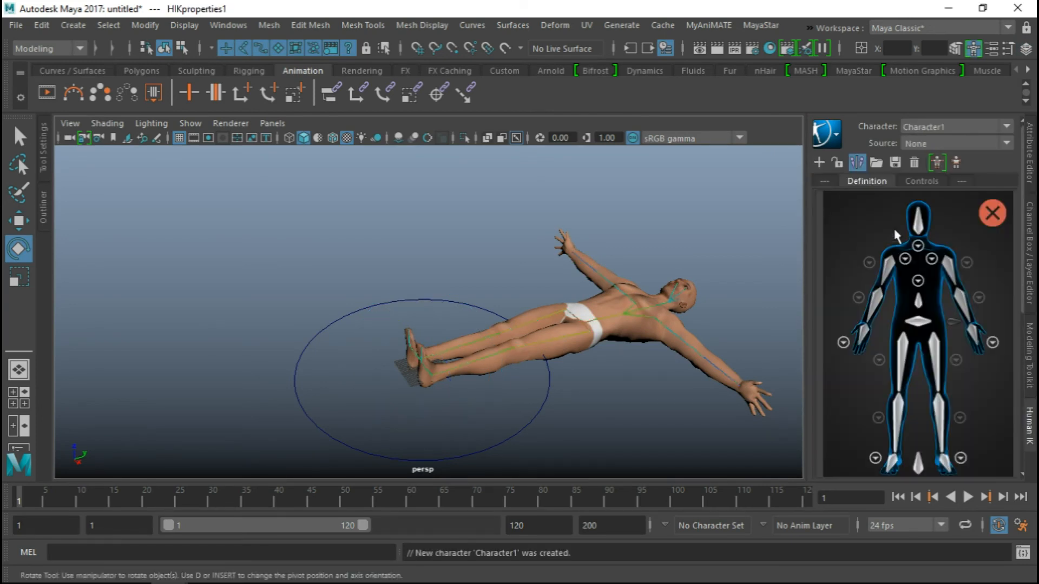
{"action": "left_click", "coordinate": [573, 325]}
{"action": "key", "text": "q"}
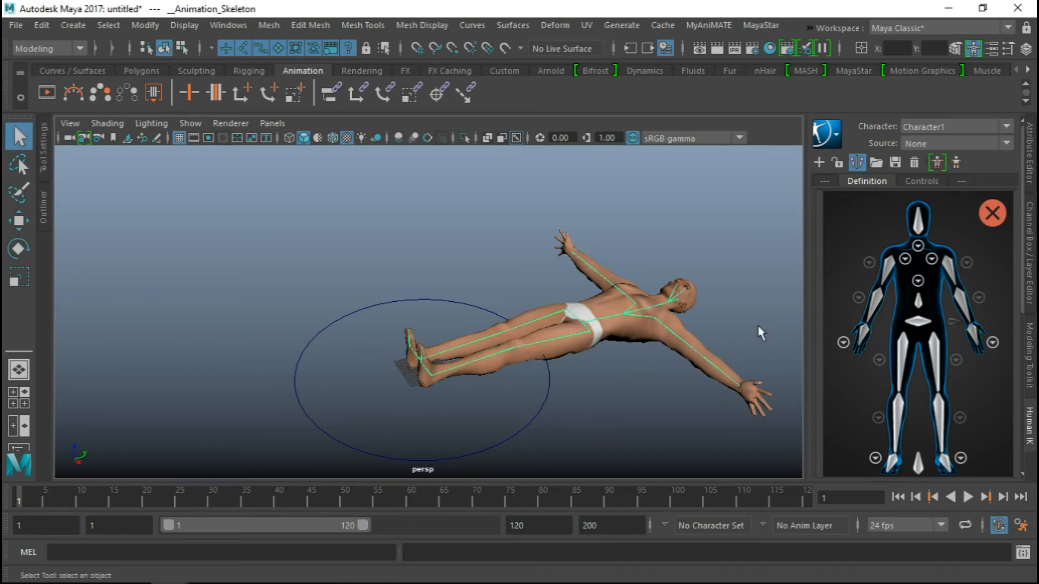
Choose SLClassicAvatar.xml from Documents/maya/2017/presets as the template for loading the skeleton definition
{"action": "left_click", "coordinate": [877, 162]}
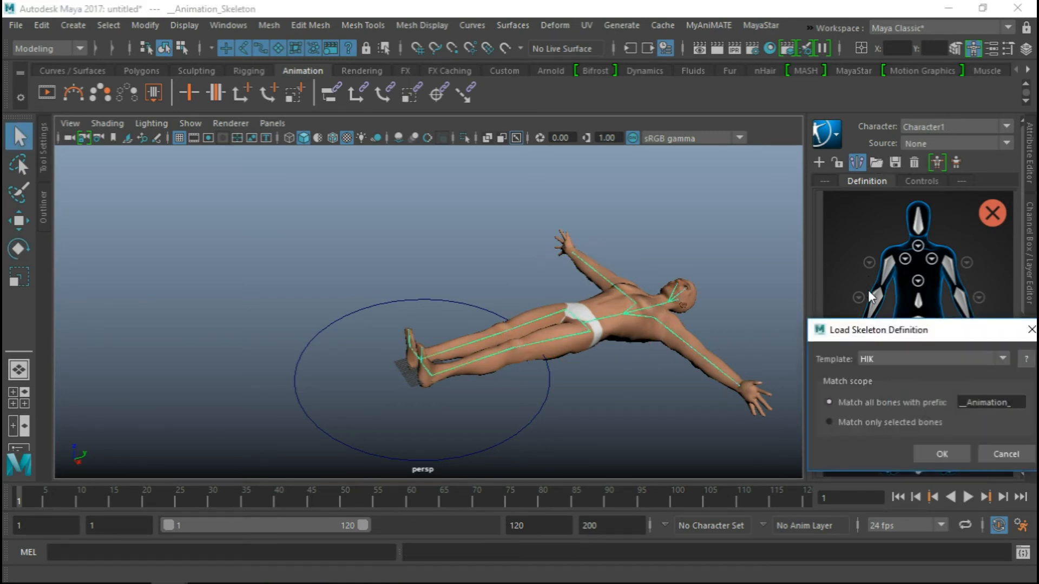
{"action": "left_click_drag", "start_coordinate": [872, 331], "coordinate": [647, 212]}
{"action": "left_click", "coordinate": [673, 242]}
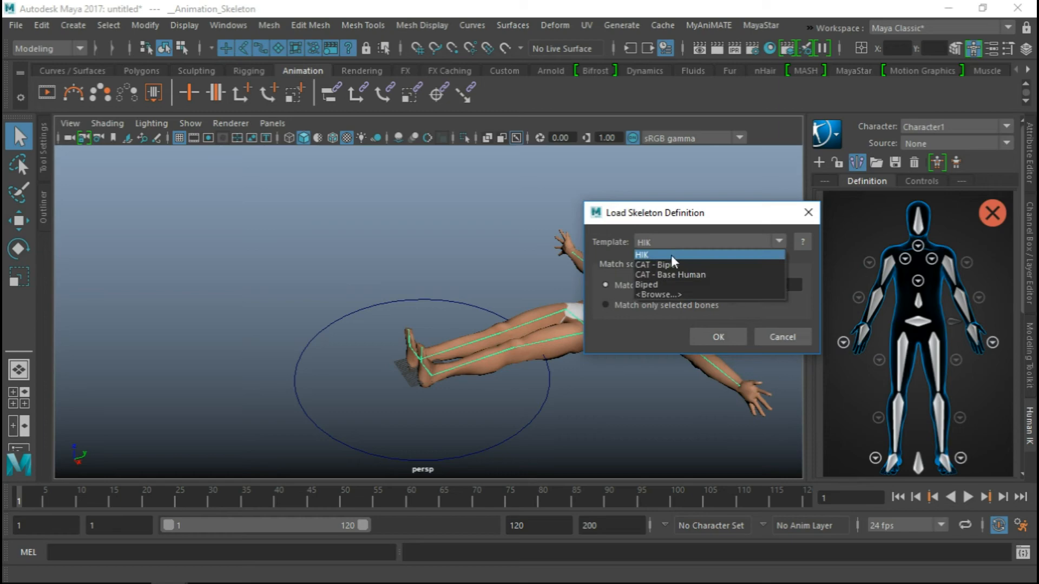
{"action": "left_click", "coordinate": [664, 294]}
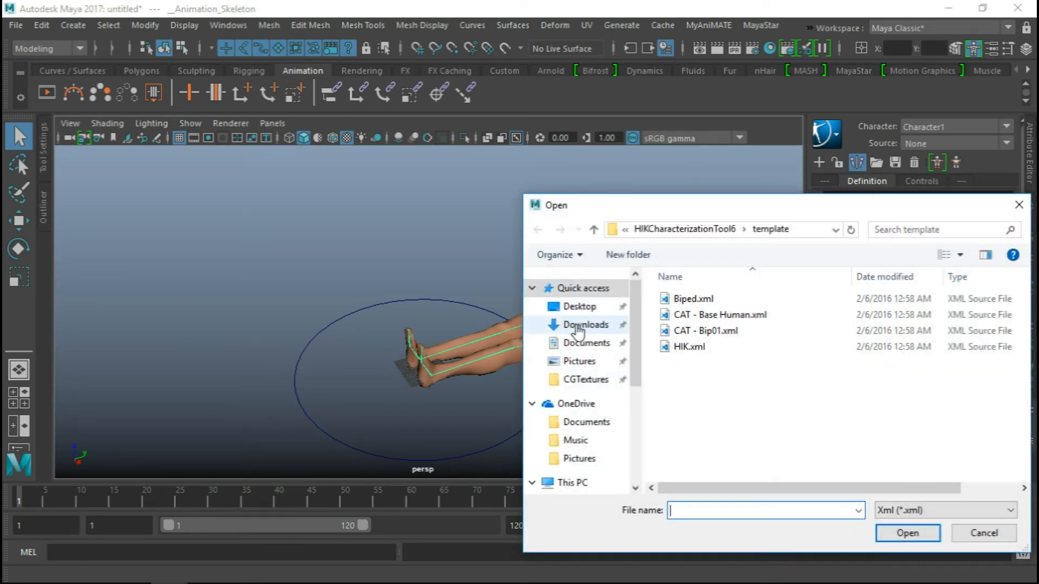
{"action": "left_click", "coordinate": [584, 343]}
{"action": "scroll", "coordinate": [695, 357], "scroll_direction": "down", "scroll_amount": 5}
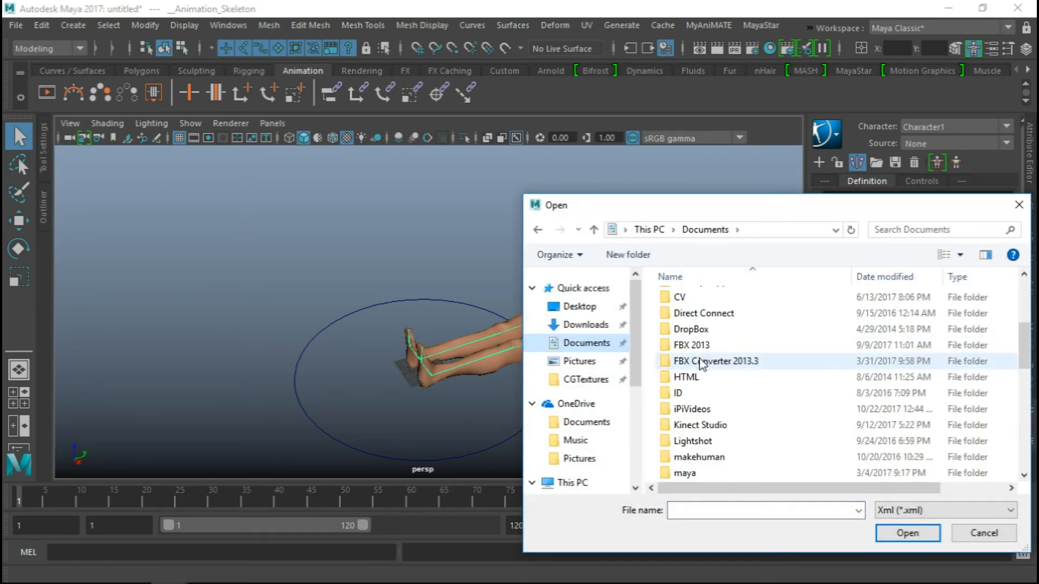
{"action": "left_click", "coordinate": [687, 426]}
{"action": "double_click", "coordinate": [687, 426]}
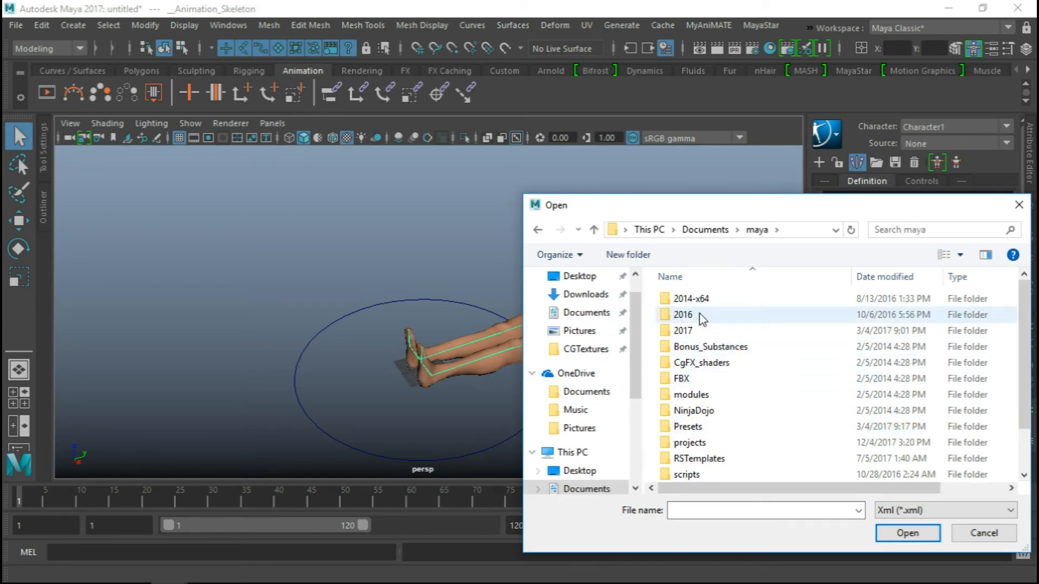
{"action": "double_click", "coordinate": [700, 332]}
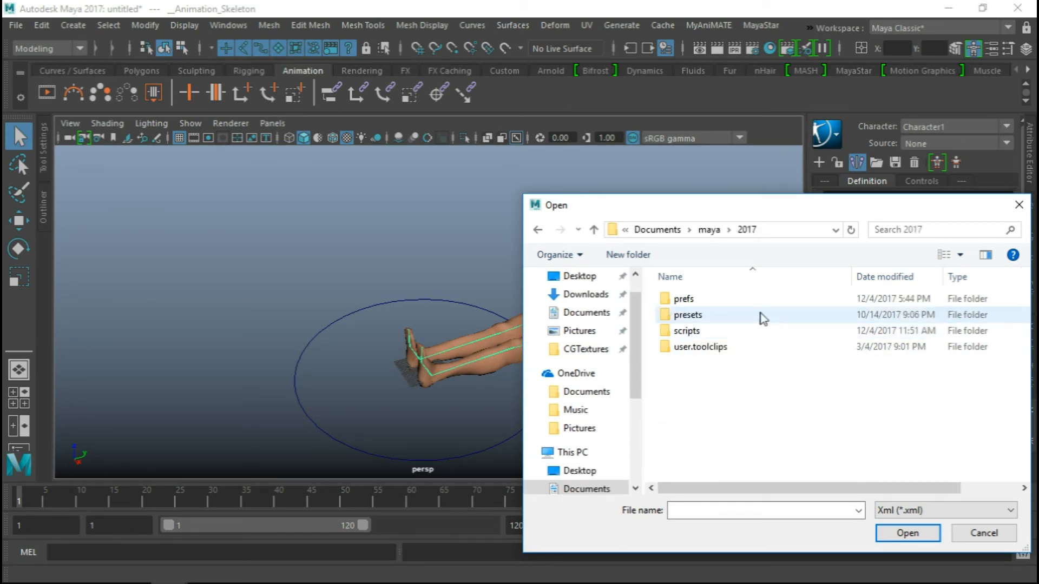
{"action": "double_click", "coordinate": [702, 315]}
{"action": "left_click", "coordinate": [704, 363]}
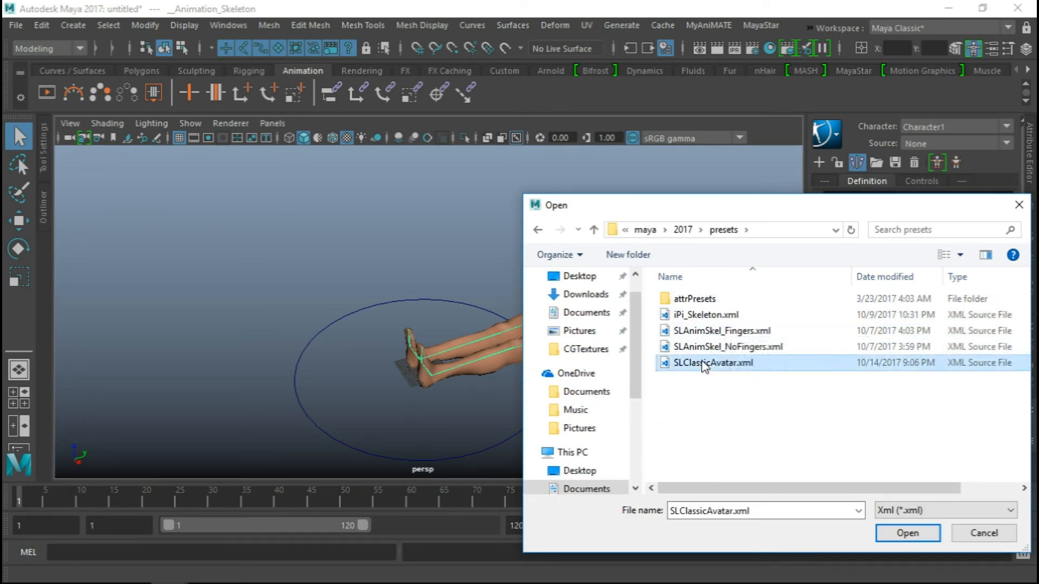
{"action": "left_click", "coordinate": [906, 534]}
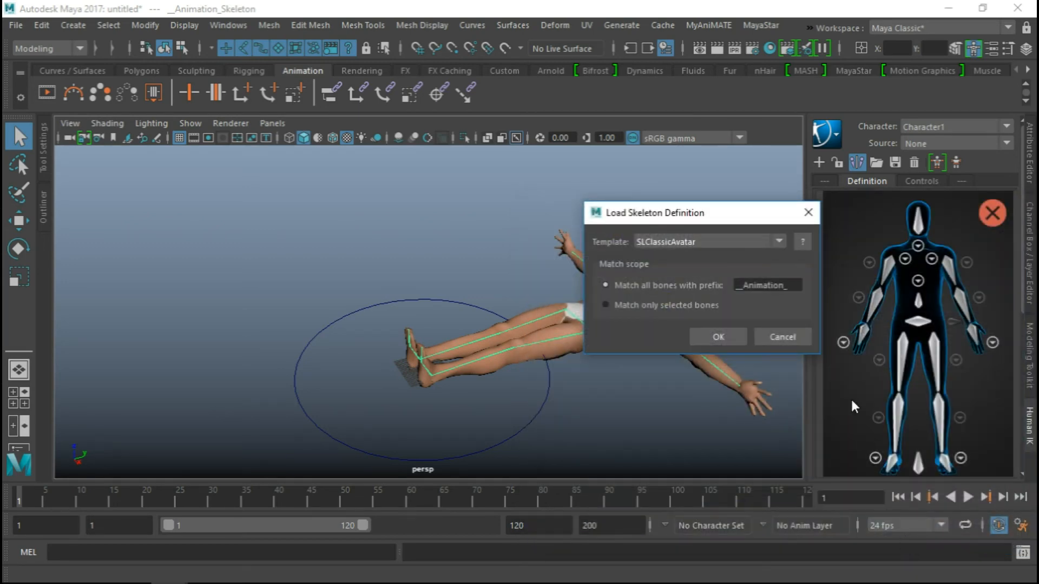
Remove Animation_ from the bone-matching prefix and apply the SLClassicAvatar definition to Character1
{"action": "double_click", "coordinate": [743, 287]}
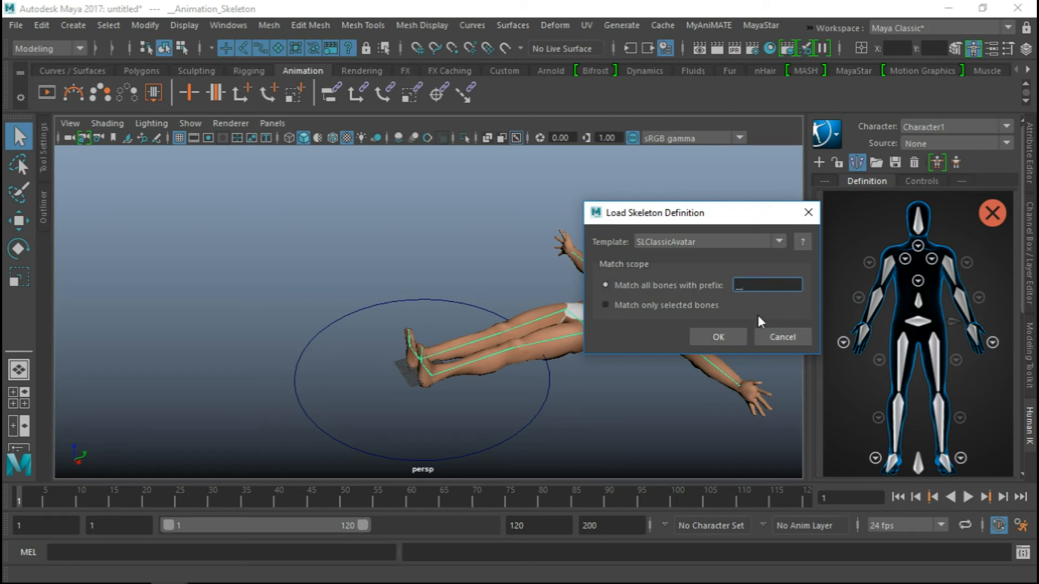
{"action": "double_click", "coordinate": [746, 292]}
{"action": "left_click", "coordinate": [722, 335]}
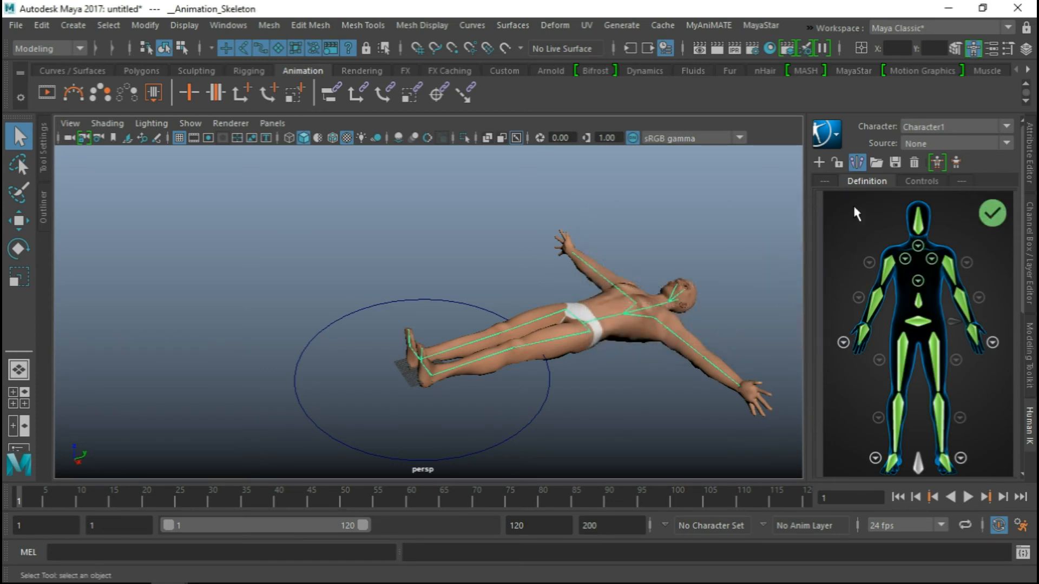
Lock the Character1 definition and create a HumanIK control rig for it
{"action": "left_click", "coordinate": [838, 162]}
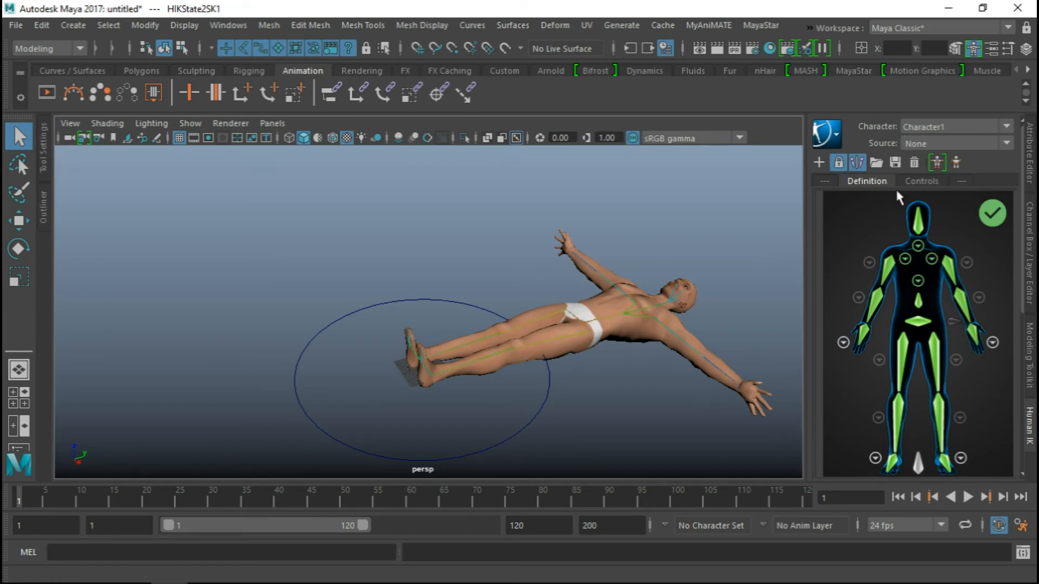
{"action": "left_click", "coordinate": [938, 162]}
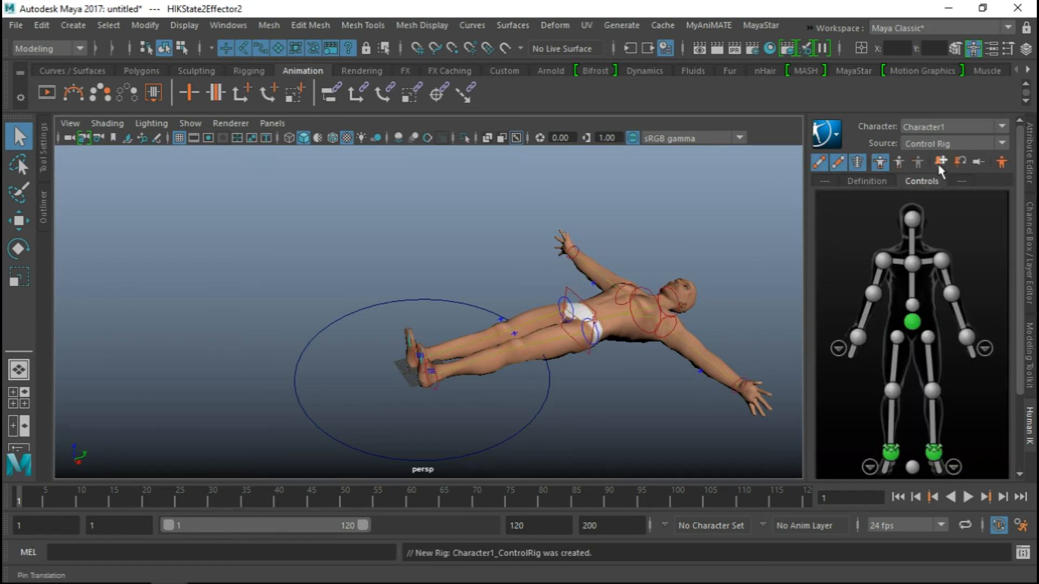
Select the control rig's reference and rotate it to 90 in X and 90 in Z so the avatar stands upright
{"action": "left_click_drag", "start_coordinate": [733, 308], "coordinate": [480, 209], "text": "alt"}
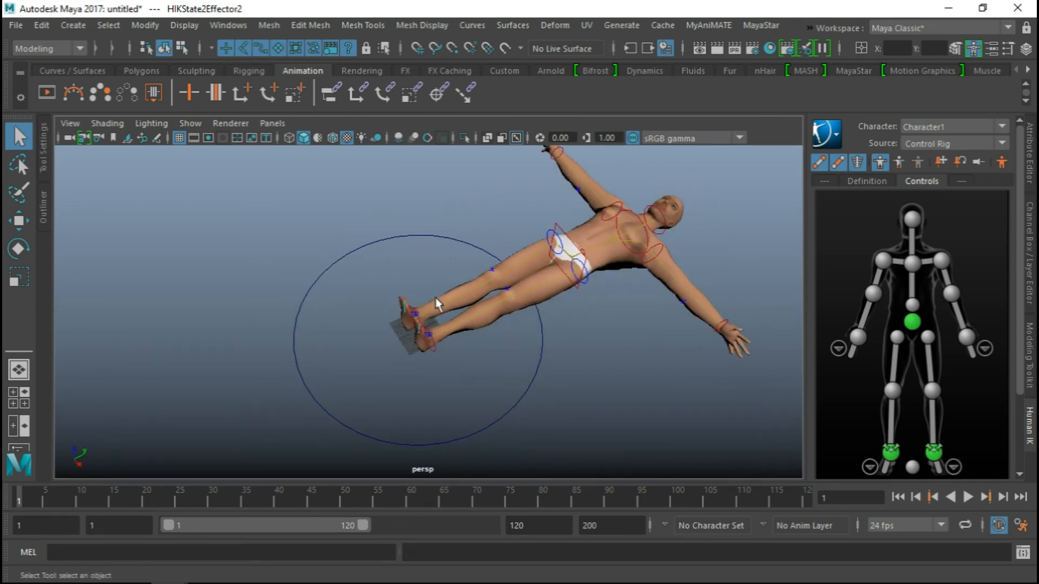
{"action": "left_click_drag", "start_coordinate": [589, 246], "coordinate": [521, 264], "text": "alt"}
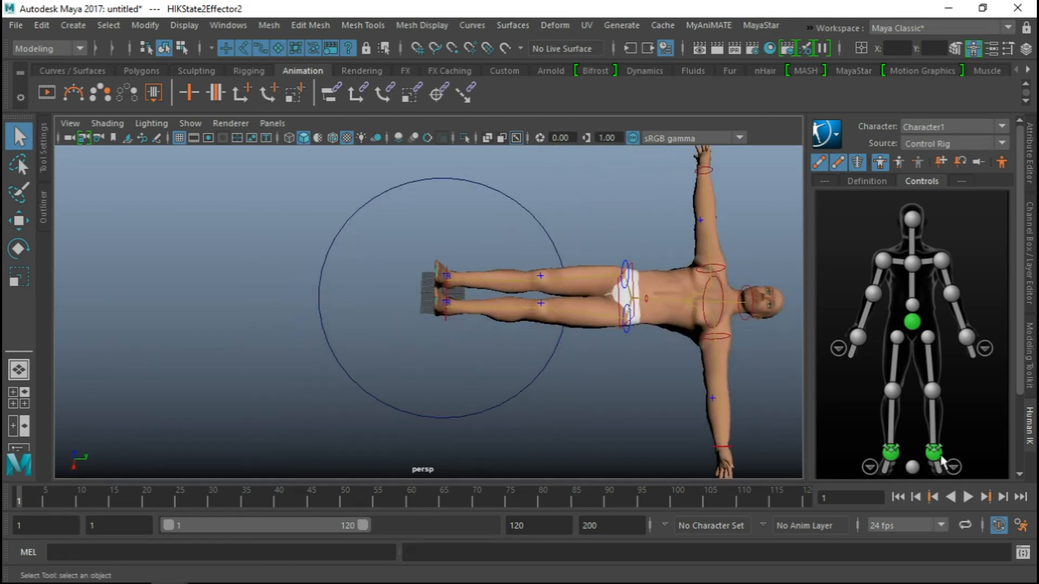
{"action": "left_click", "coordinate": [912, 468]}
{"action": "left_click_drag", "start_coordinate": [379, 351], "coordinate": [429, 361], "text": "alt"}
{"action": "middle_click_drag", "start_coordinate": [430, 362], "coordinate": [427, 330], "text": "alt"}
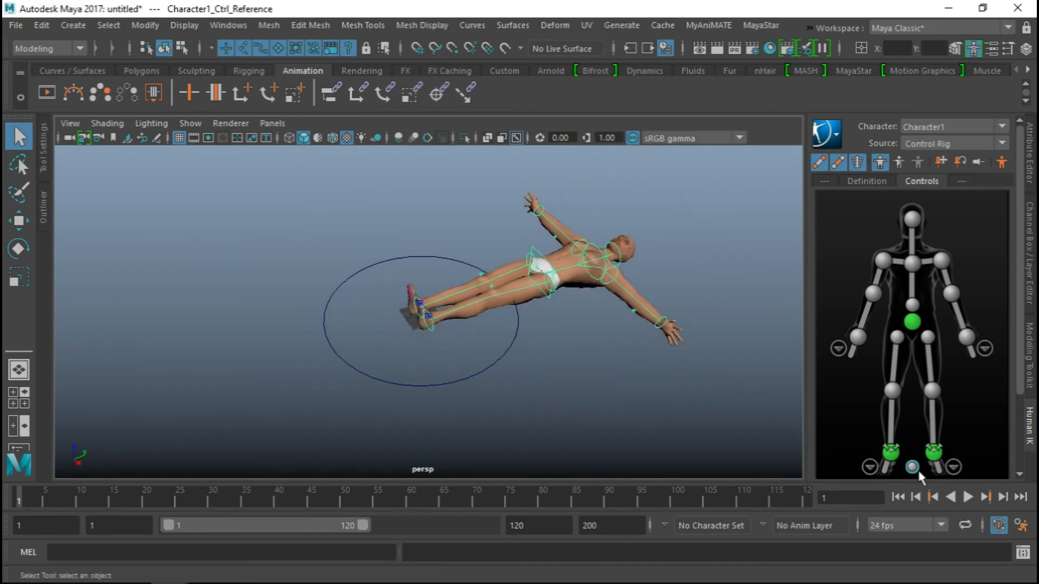
{"action": "left_click_drag", "start_coordinate": [428, 332], "coordinate": [416, 313], "text": "alt"}
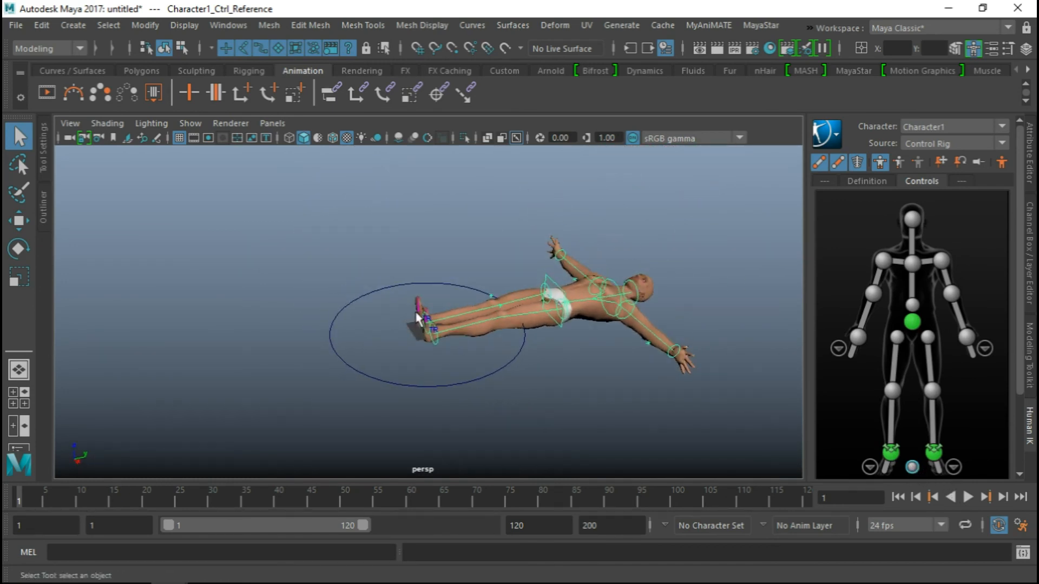
{"action": "key", "text": "e"}
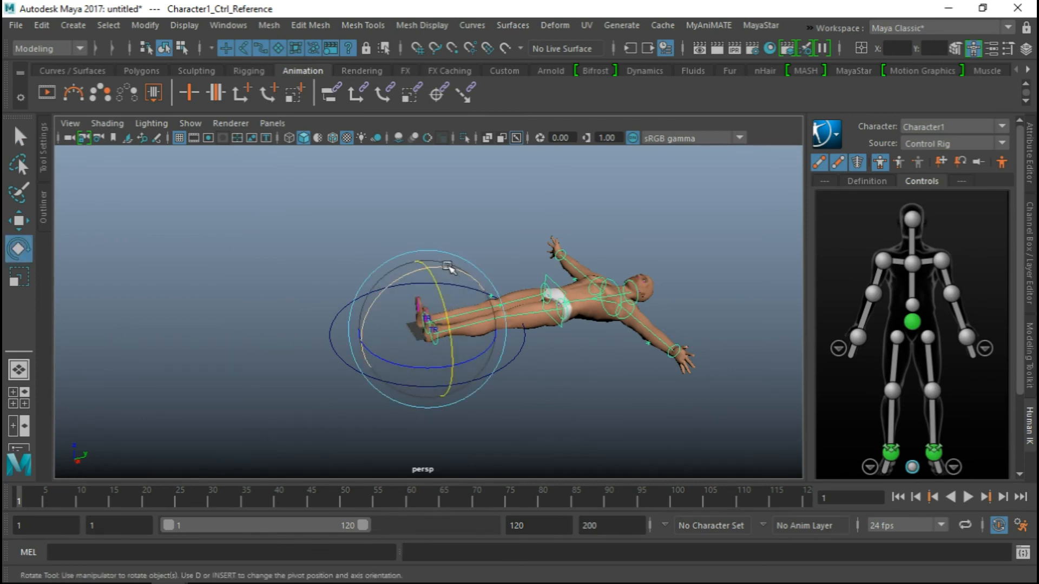
{"action": "left_click_drag", "start_coordinate": [449, 269], "coordinate": [355, 263]}
{"action": "left_click_drag", "start_coordinate": [377, 355], "coordinate": [473, 375]}
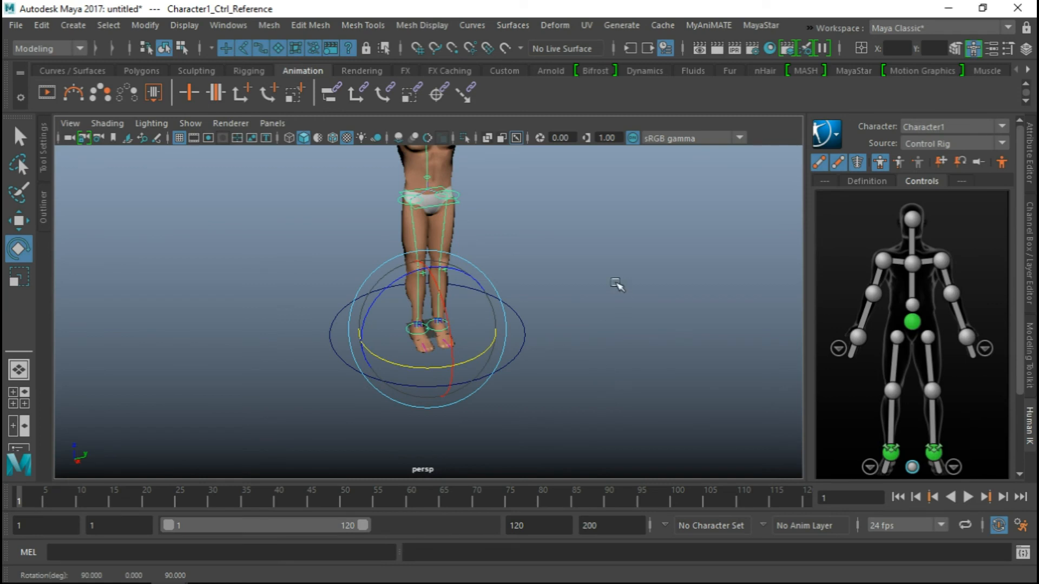
Select the hips effector and move it down so the avatar bends its knees into a crouch
{"action": "left_click_drag", "start_coordinate": [617, 284], "coordinate": [457, 308], "text": "alt"}
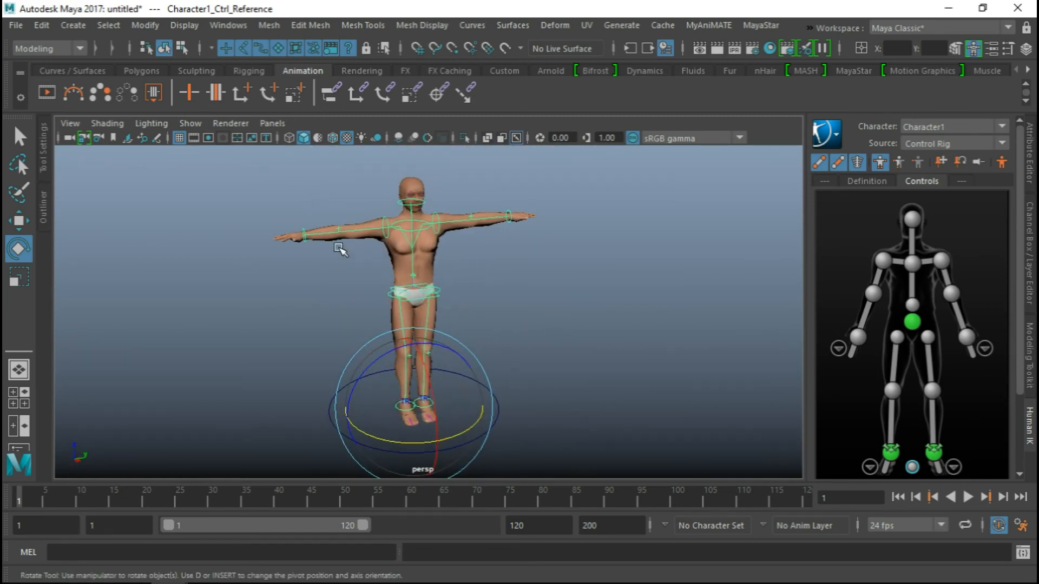
{"action": "left_click", "coordinate": [439, 295]}
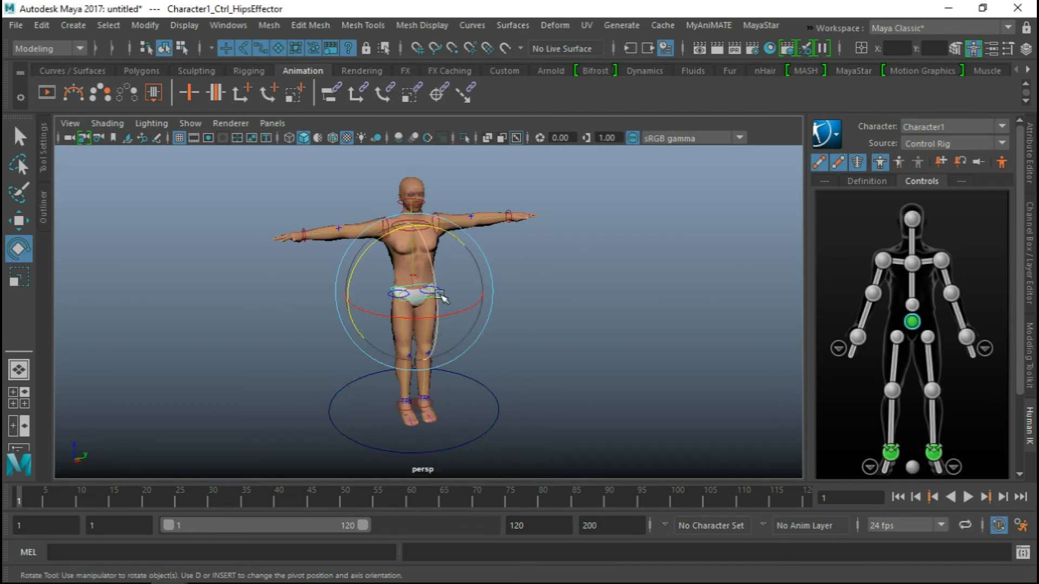
{"action": "key", "text": "w"}
{"action": "left_click_drag", "start_coordinate": [414, 220], "coordinate": [414, 260]}
Try to move the right ankle effector of the crouching avatar, and undo the move
{"action": "left_click_drag", "start_coordinate": [346, 344], "coordinate": [390, 327], "text": "alt"}
{"action": "scroll", "coordinate": [499, 412], "scroll_direction": "up", "scroll_amount": 3}
{"action": "left_click", "coordinate": [430, 334]}
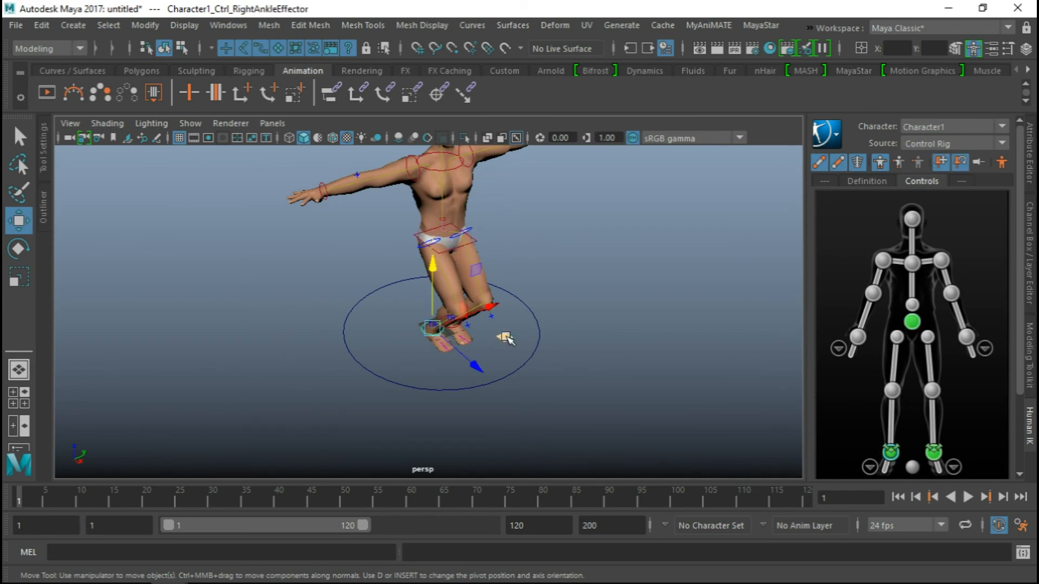
{"action": "left_click_drag", "start_coordinate": [491, 319], "coordinate": [447, 291]}
{"action": "key", "text": "ctrl+z"}
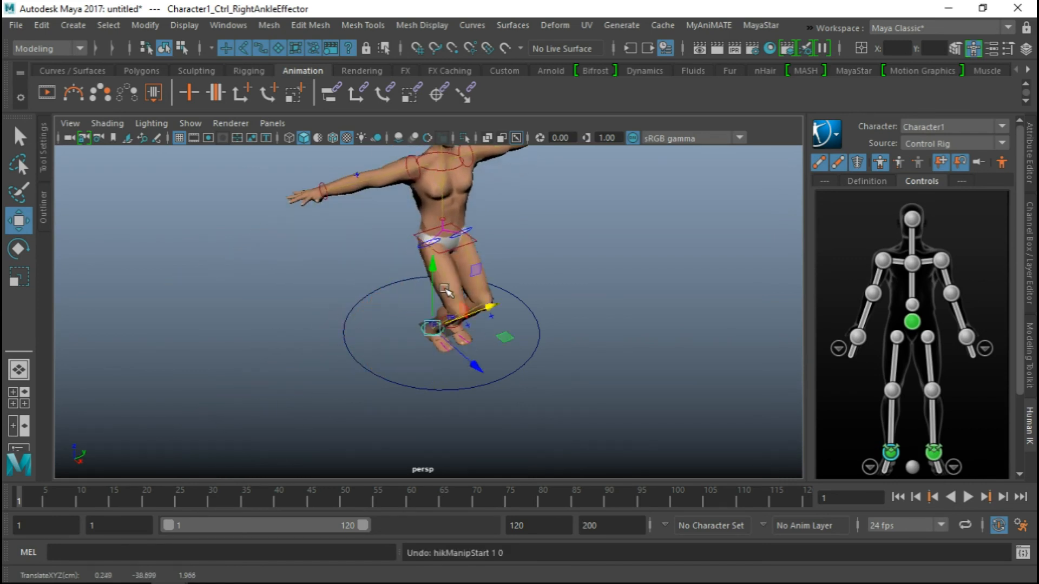
Select the right wrist effector and pull the hand forward to test how the upper body follows
{"action": "left_click_drag", "start_coordinate": [441, 195], "coordinate": [451, 301], "text": "alt"}
{"action": "left_click", "coordinate": [327, 306]}
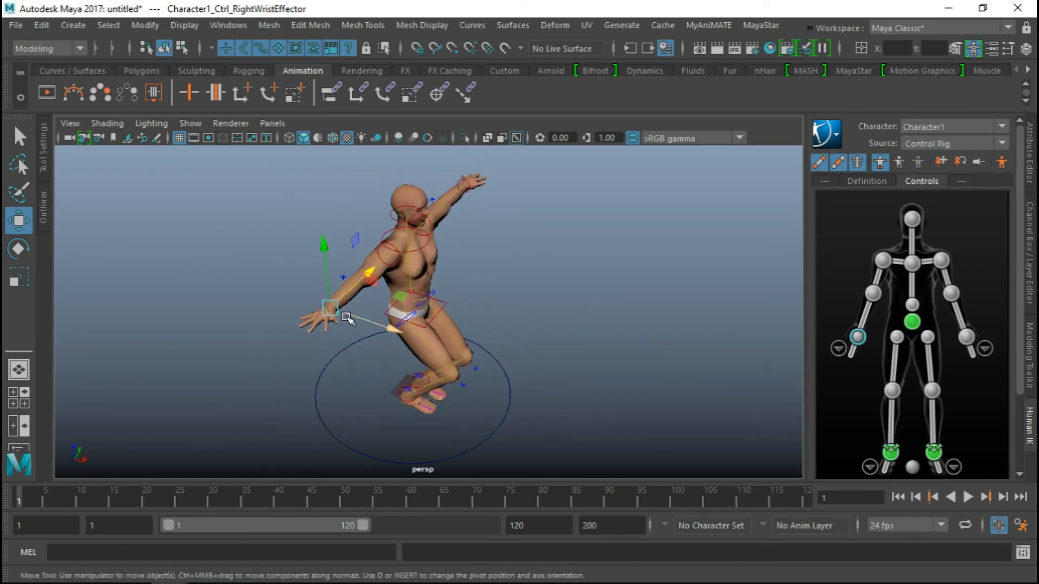
{"action": "left_click_drag", "start_coordinate": [364, 322], "coordinate": [396, 399]}
{"action": "left_click_drag", "start_coordinate": [453, 325], "coordinate": [541, 281], "text": "alt"}
{"action": "right_click_drag", "start_coordinate": [541, 282], "coordinate": [436, 271], "text": "alt"}
{"action": "left_click_drag", "start_coordinate": [435, 272], "coordinate": [407, 309], "text": "alt"}
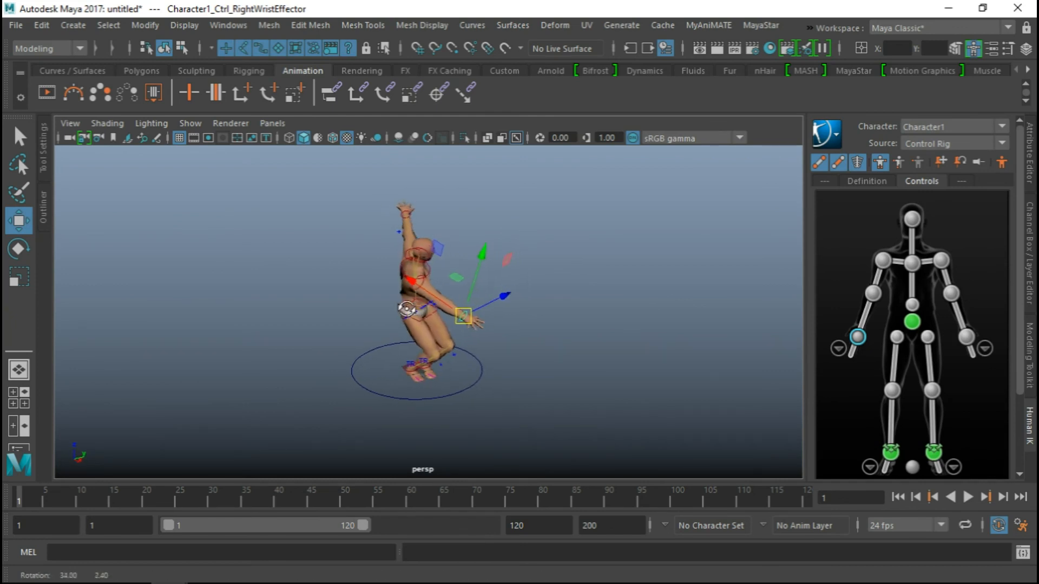
{"action": "left_click_drag", "start_coordinate": [344, 314], "coordinate": [494, 309], "text": "alt"}
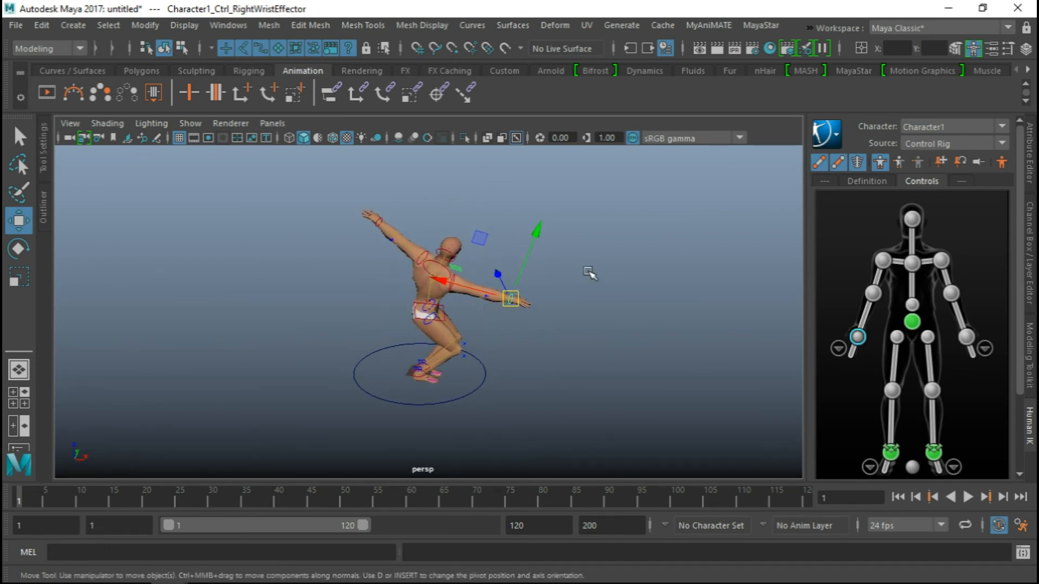
{"action": "left_click_drag", "start_coordinate": [556, 273], "coordinate": [407, 257], "text": "alt"}
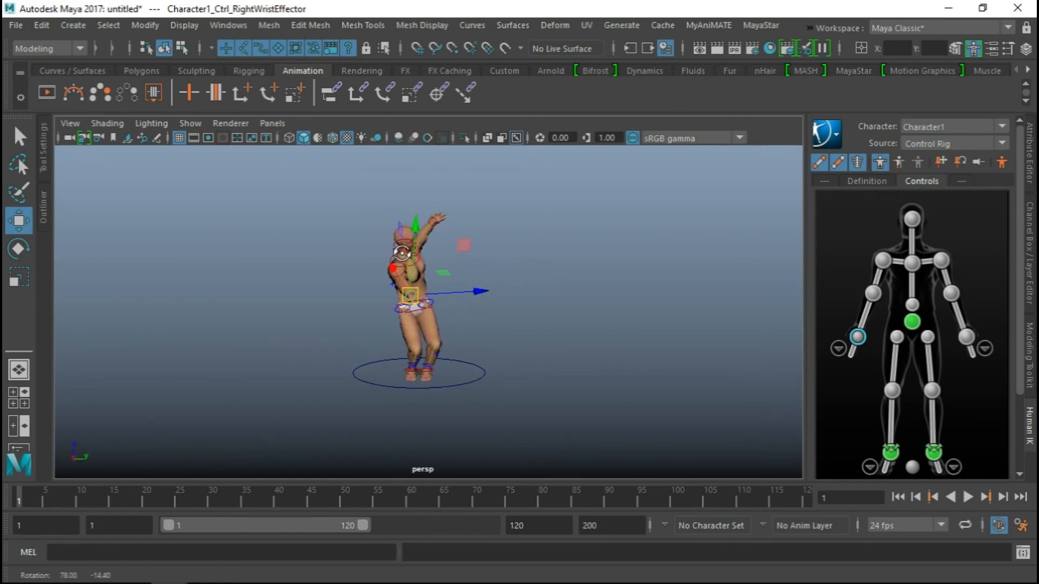